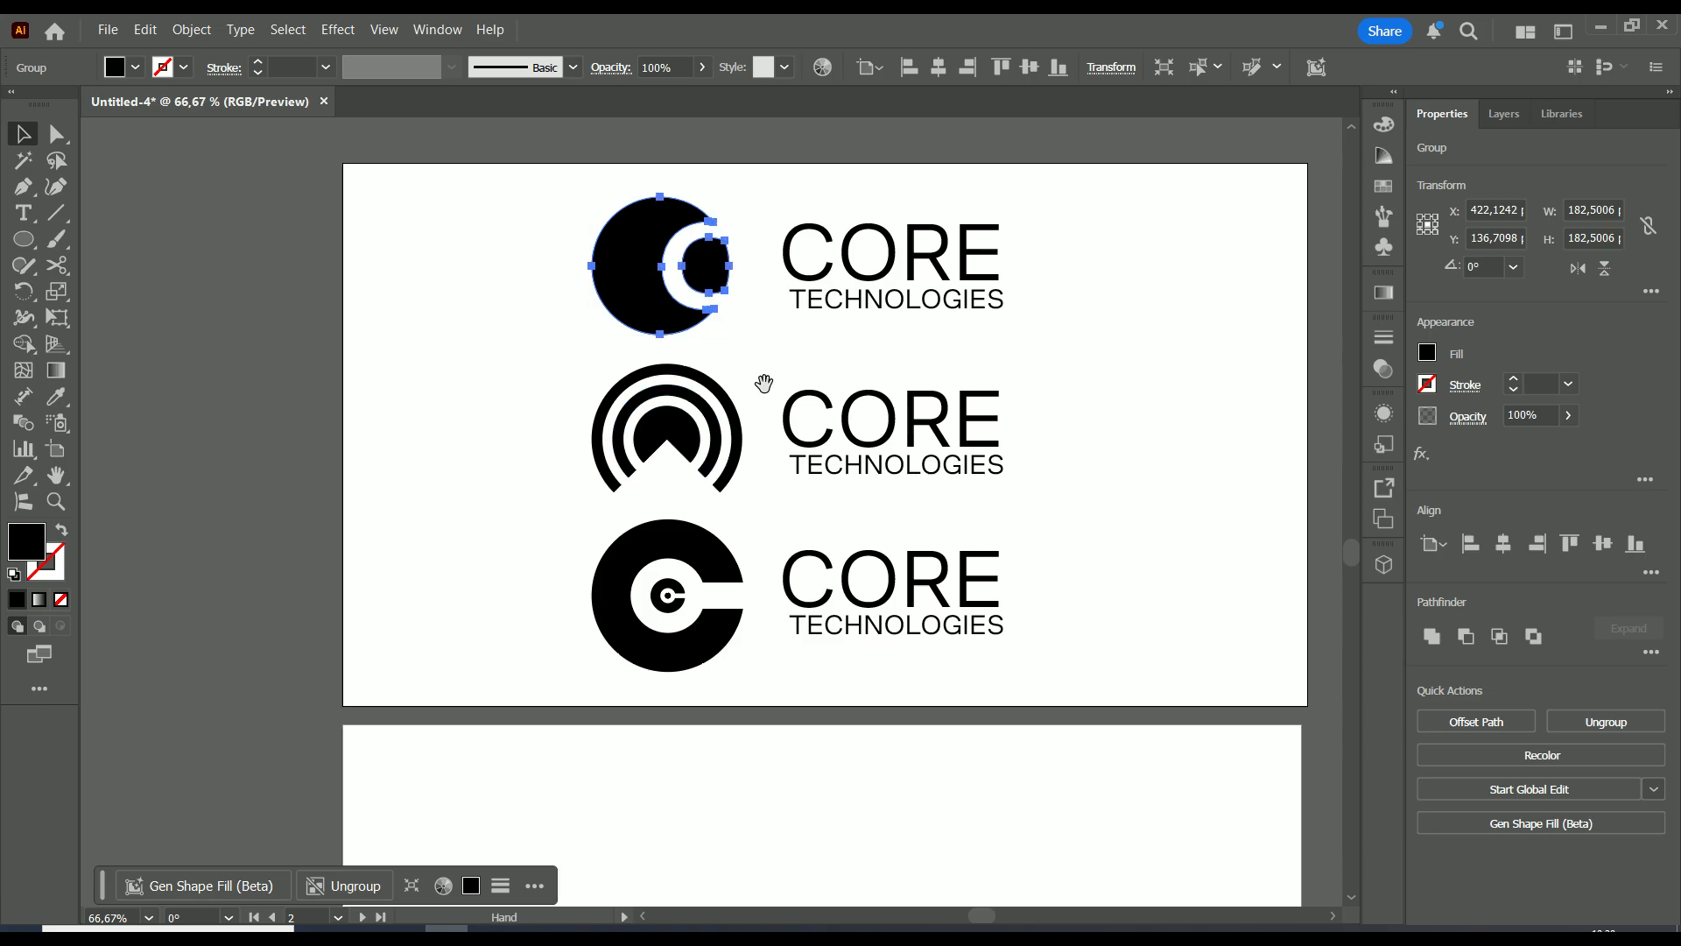
Drag the C-circle mark from the top logo onto the lower blank artboard and center the view on it
drag(762, 382, 679, 237)
drag(559, 172, 387, 826)
scroll(600, 728, up, 2)
drag(574, 720, 765, 415)
scroll(761, 429, down, 1)
drag(736, 484, 627, 432)
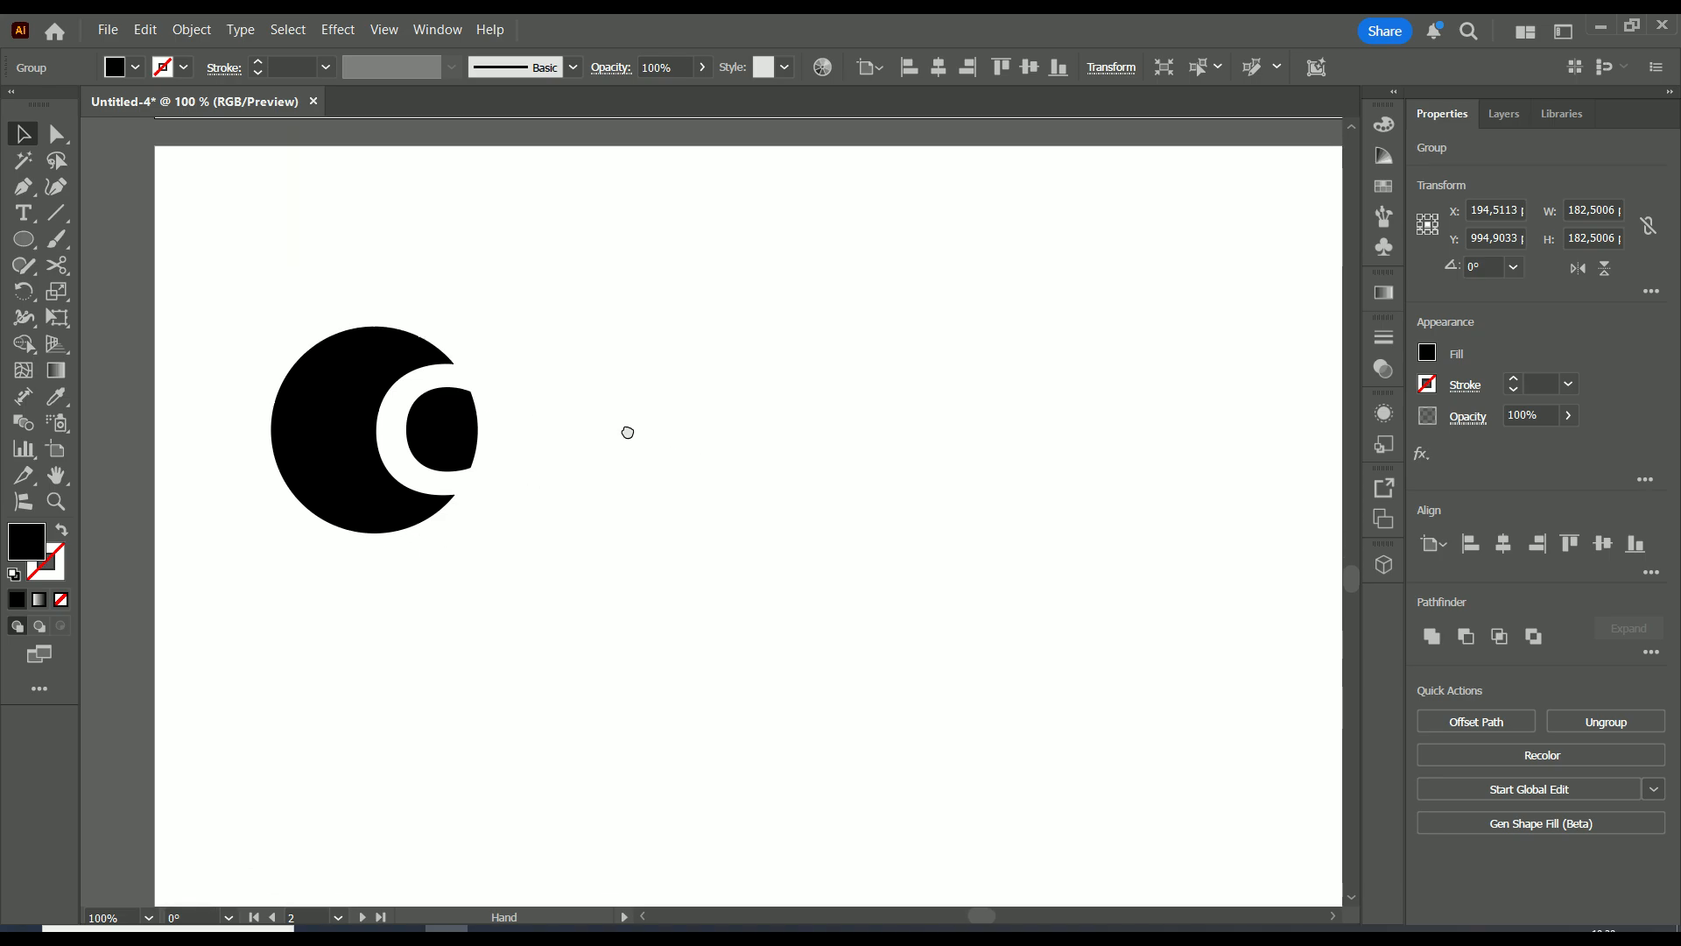
Draw a circle about 202.84 px across just right of the C-circle mark
click(26, 245)
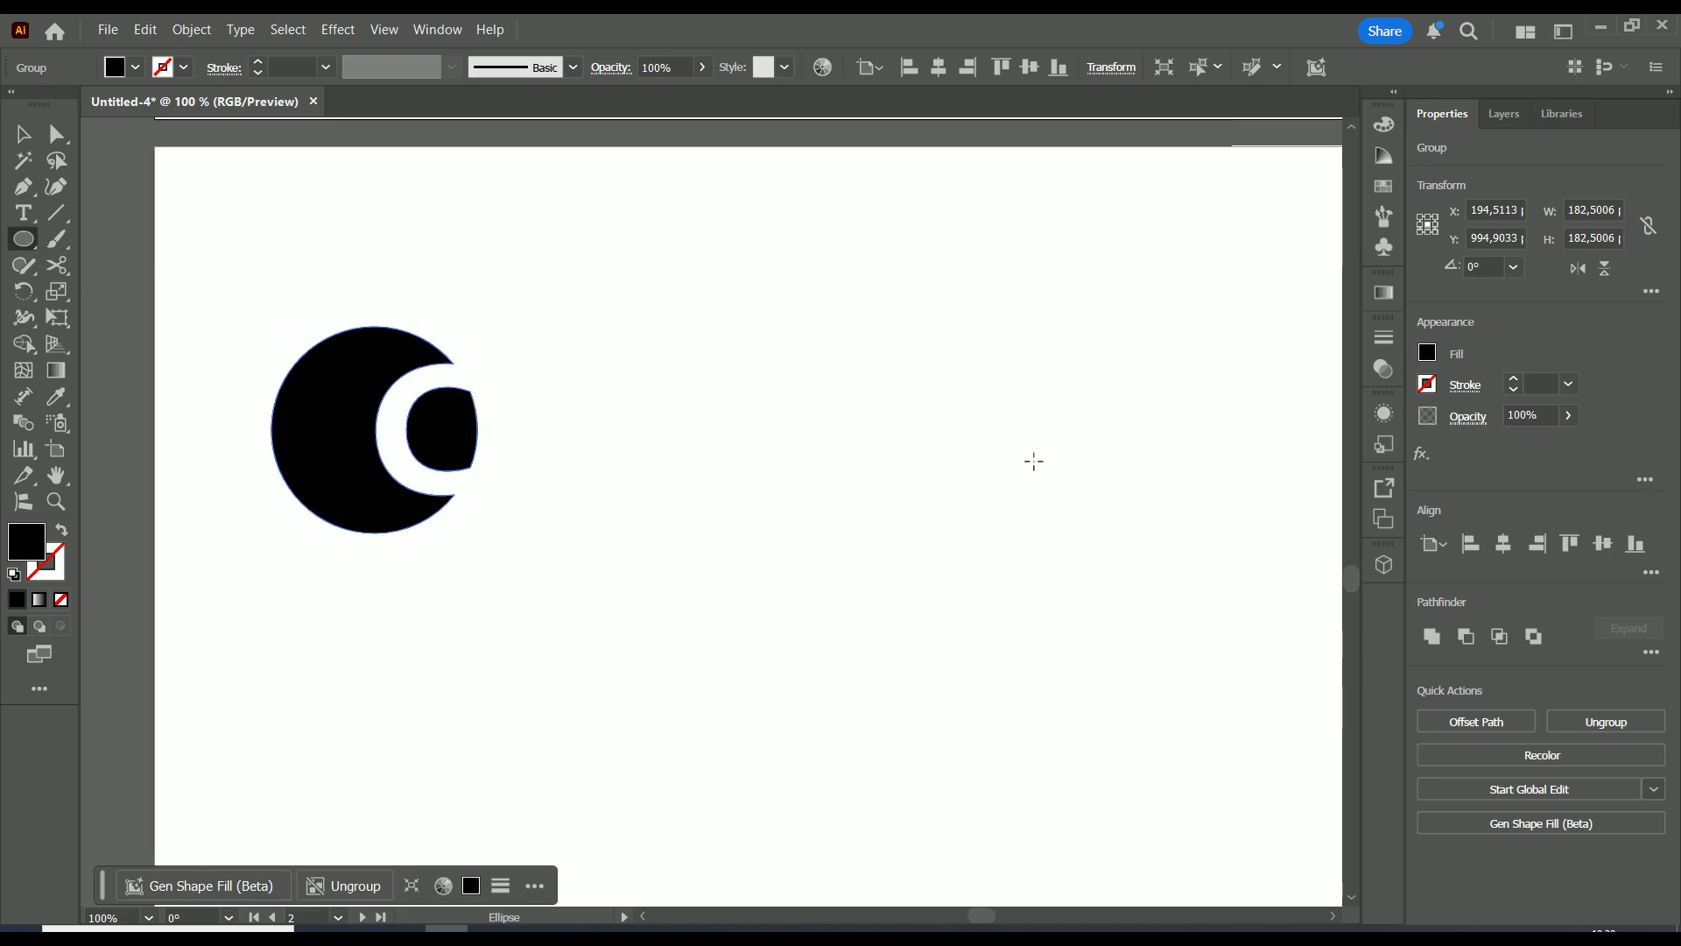
drag(916, 345, 704, 573)
drag(801, 463, 811, 439)
Fill the new circle with the cyan swatch
click(1428, 354)
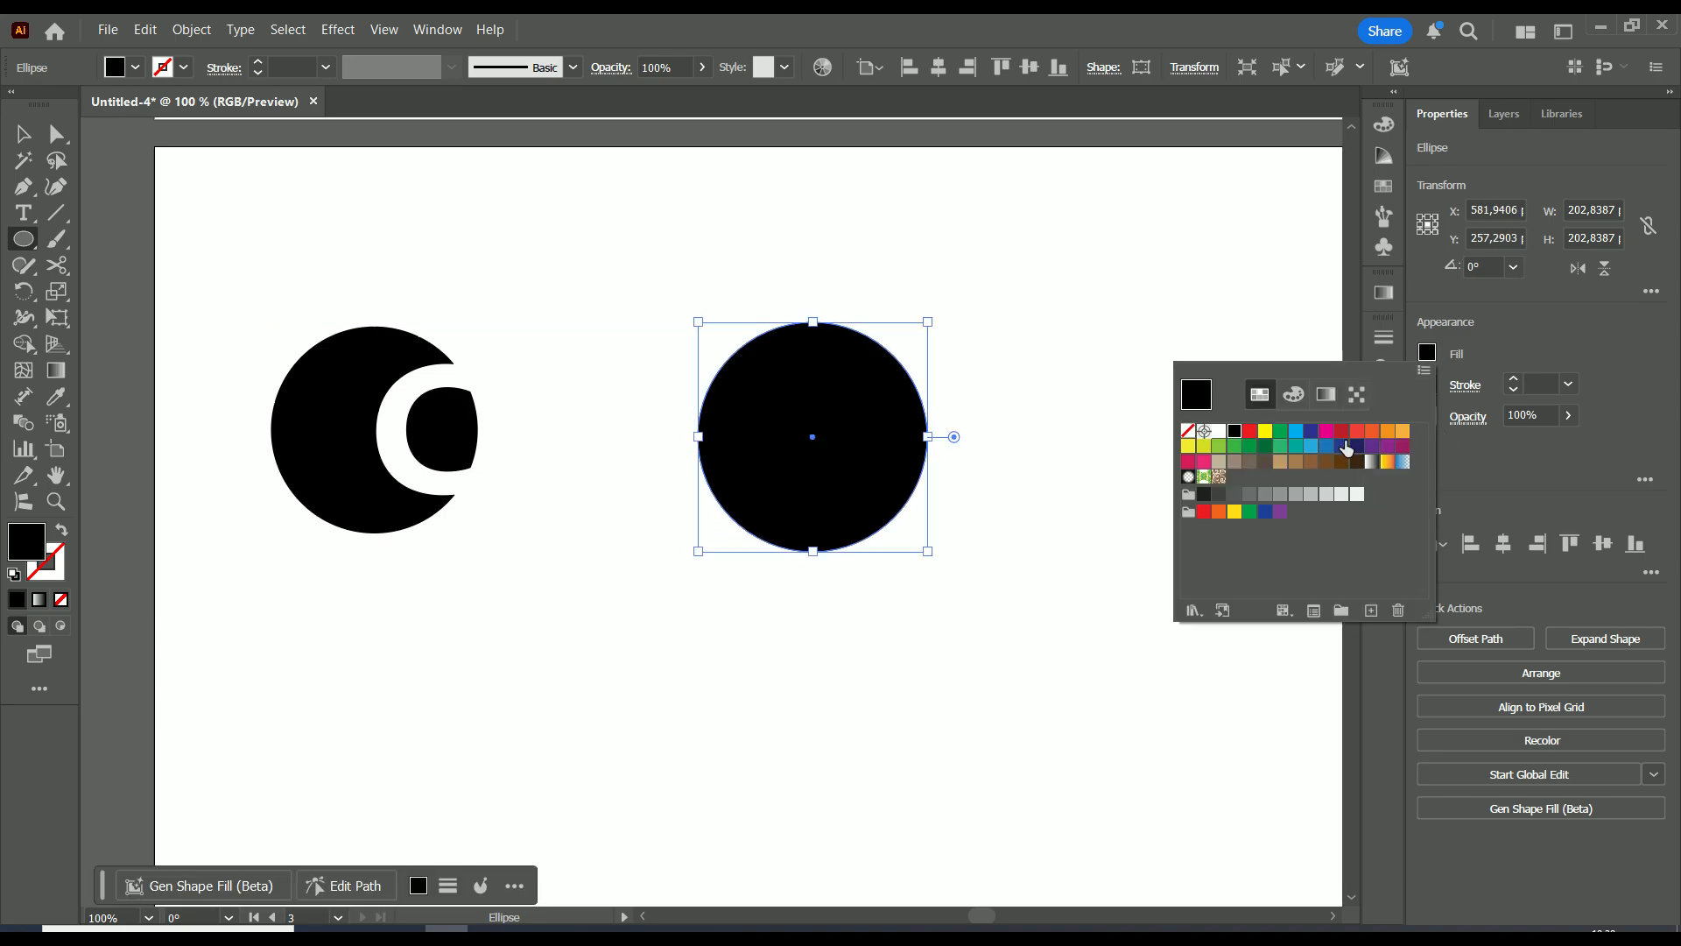
click(1299, 434)
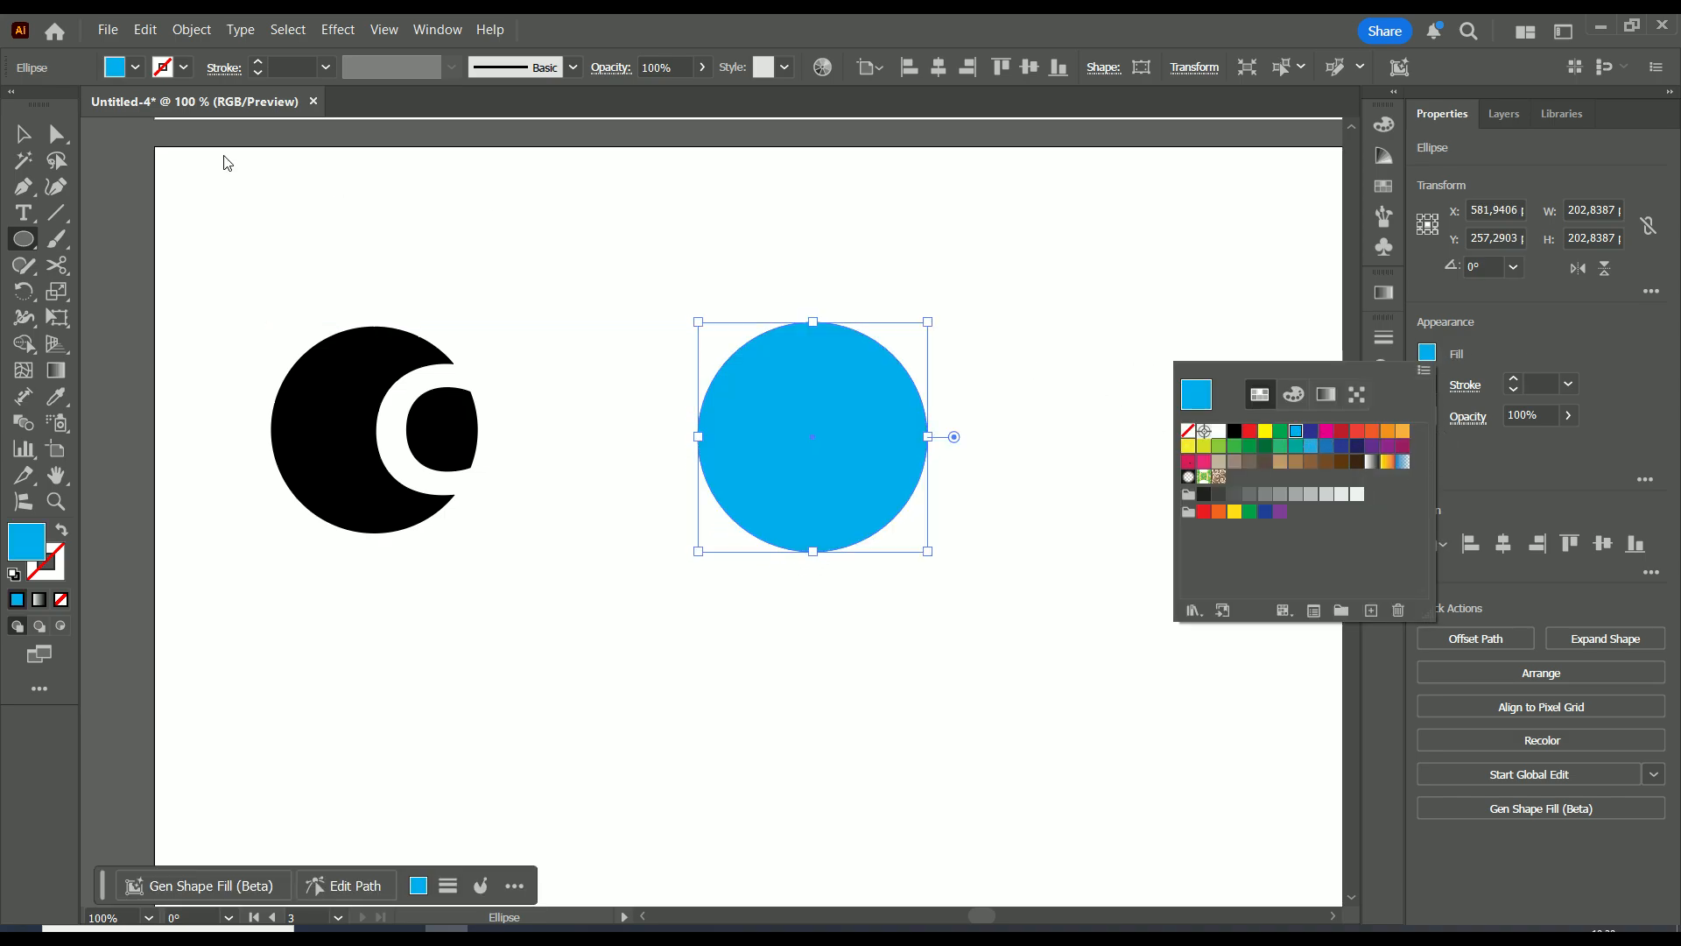
click(31, 138)
click(823, 338)
click(909, 542)
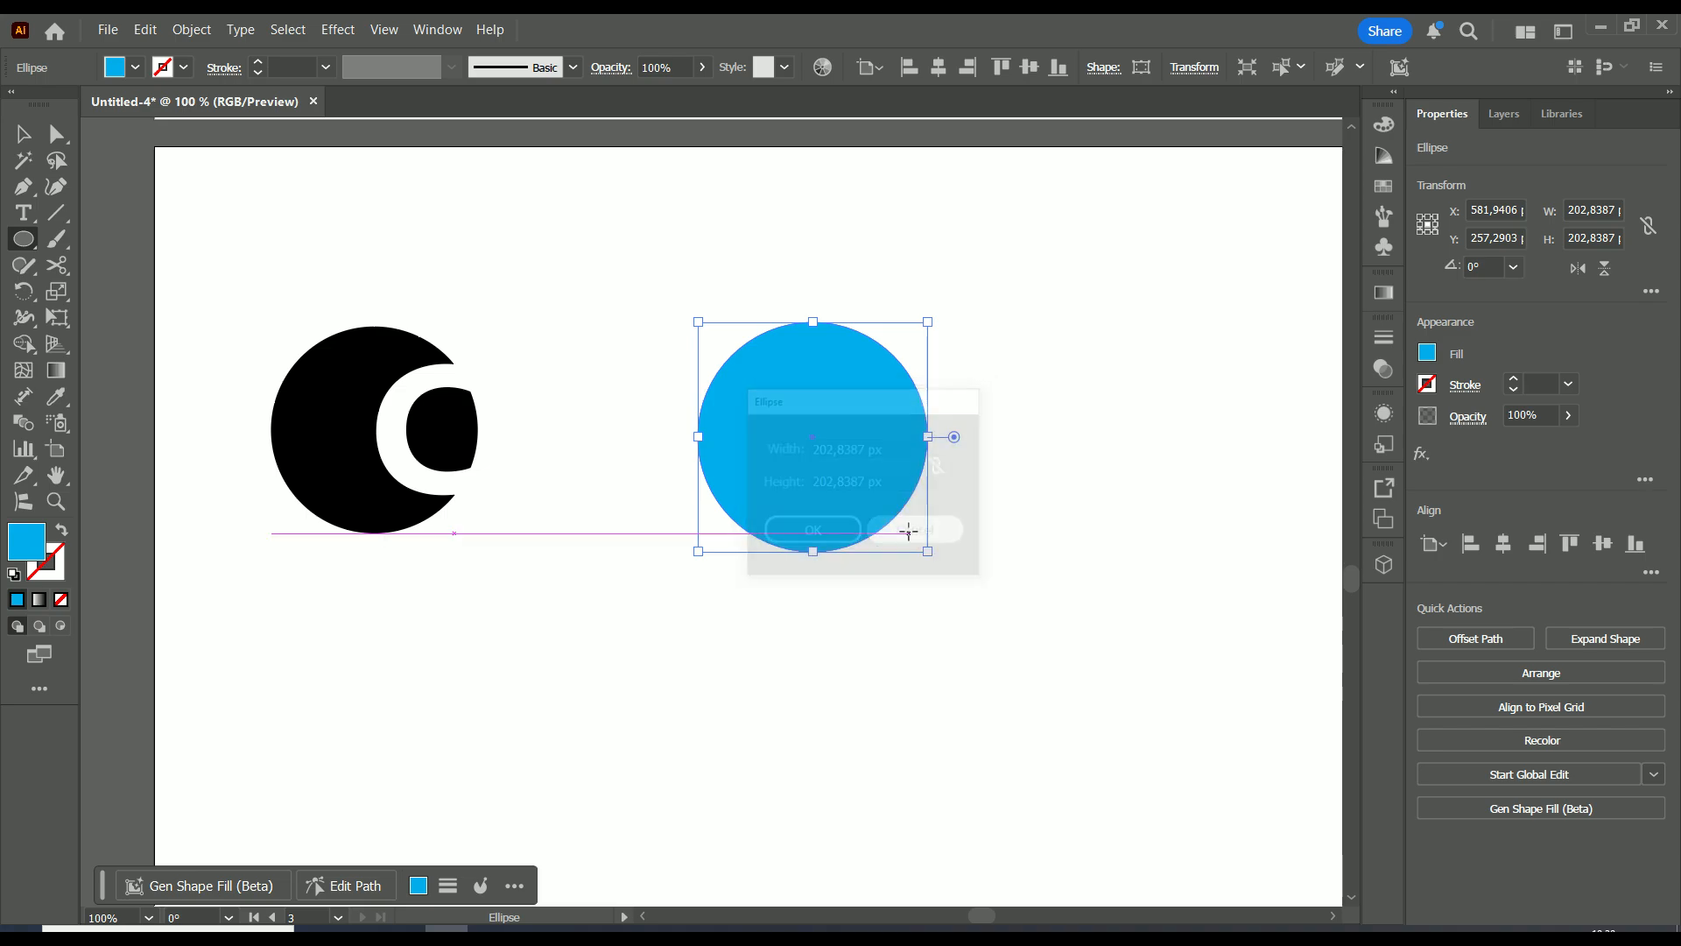
Undo an accidental tiny ellipse drawn while panning around the artwork
scroll(632, 415, up, 1)
scroll(619, 404, down, 1)
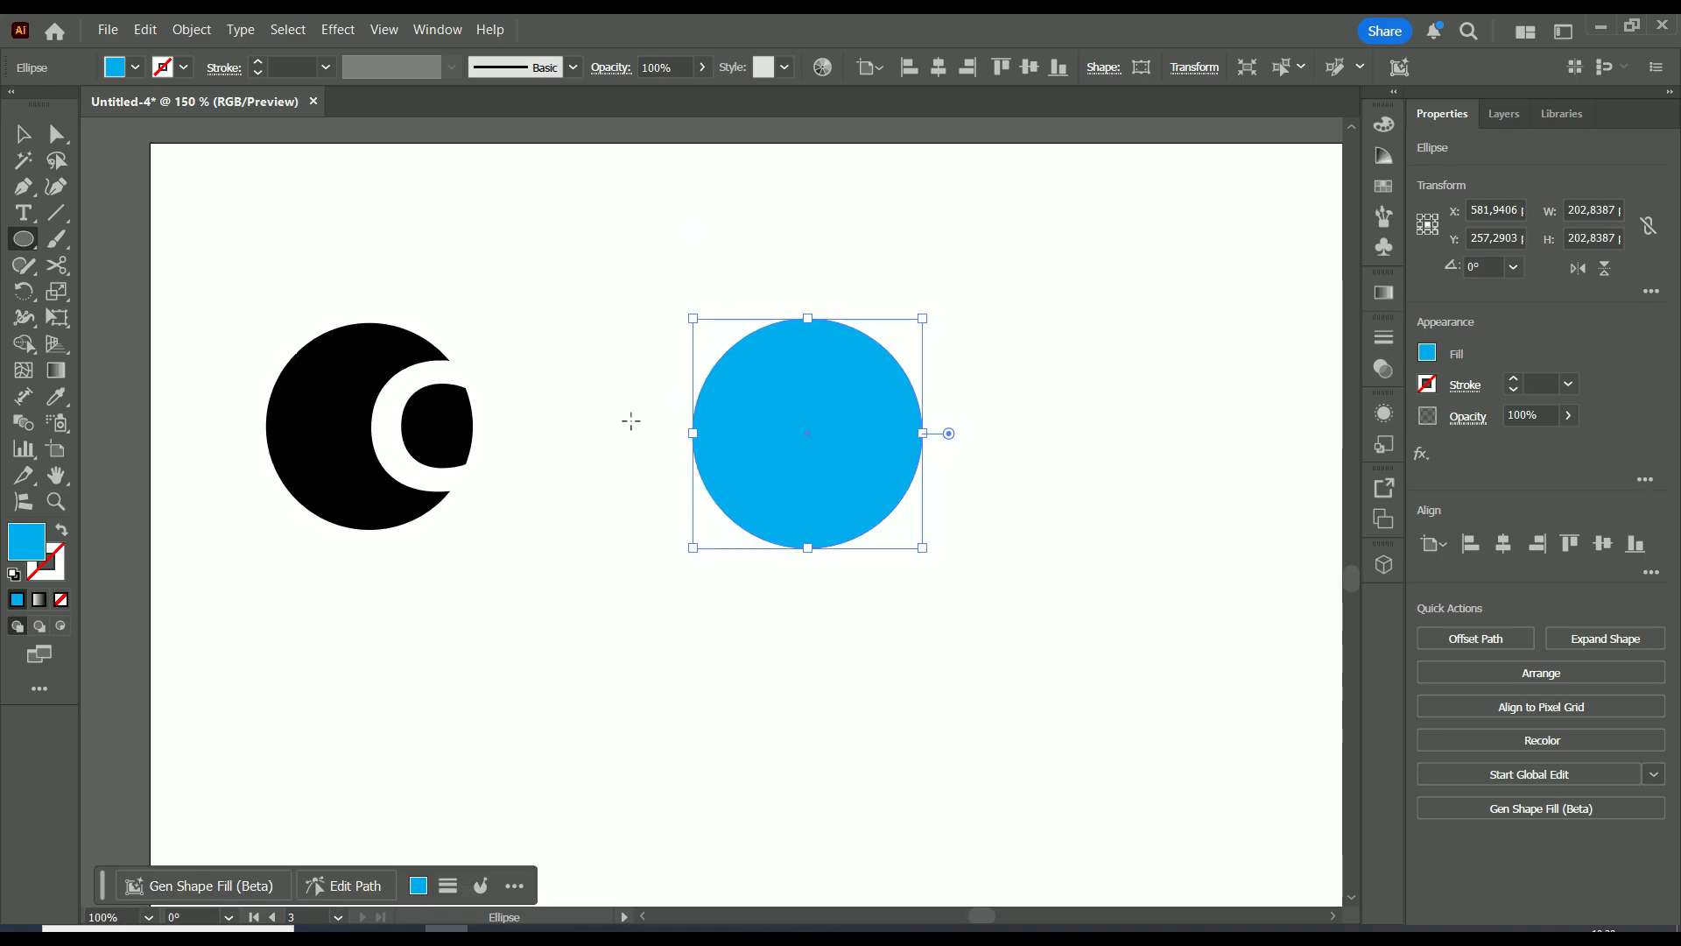
drag(630, 420, 540, 399)
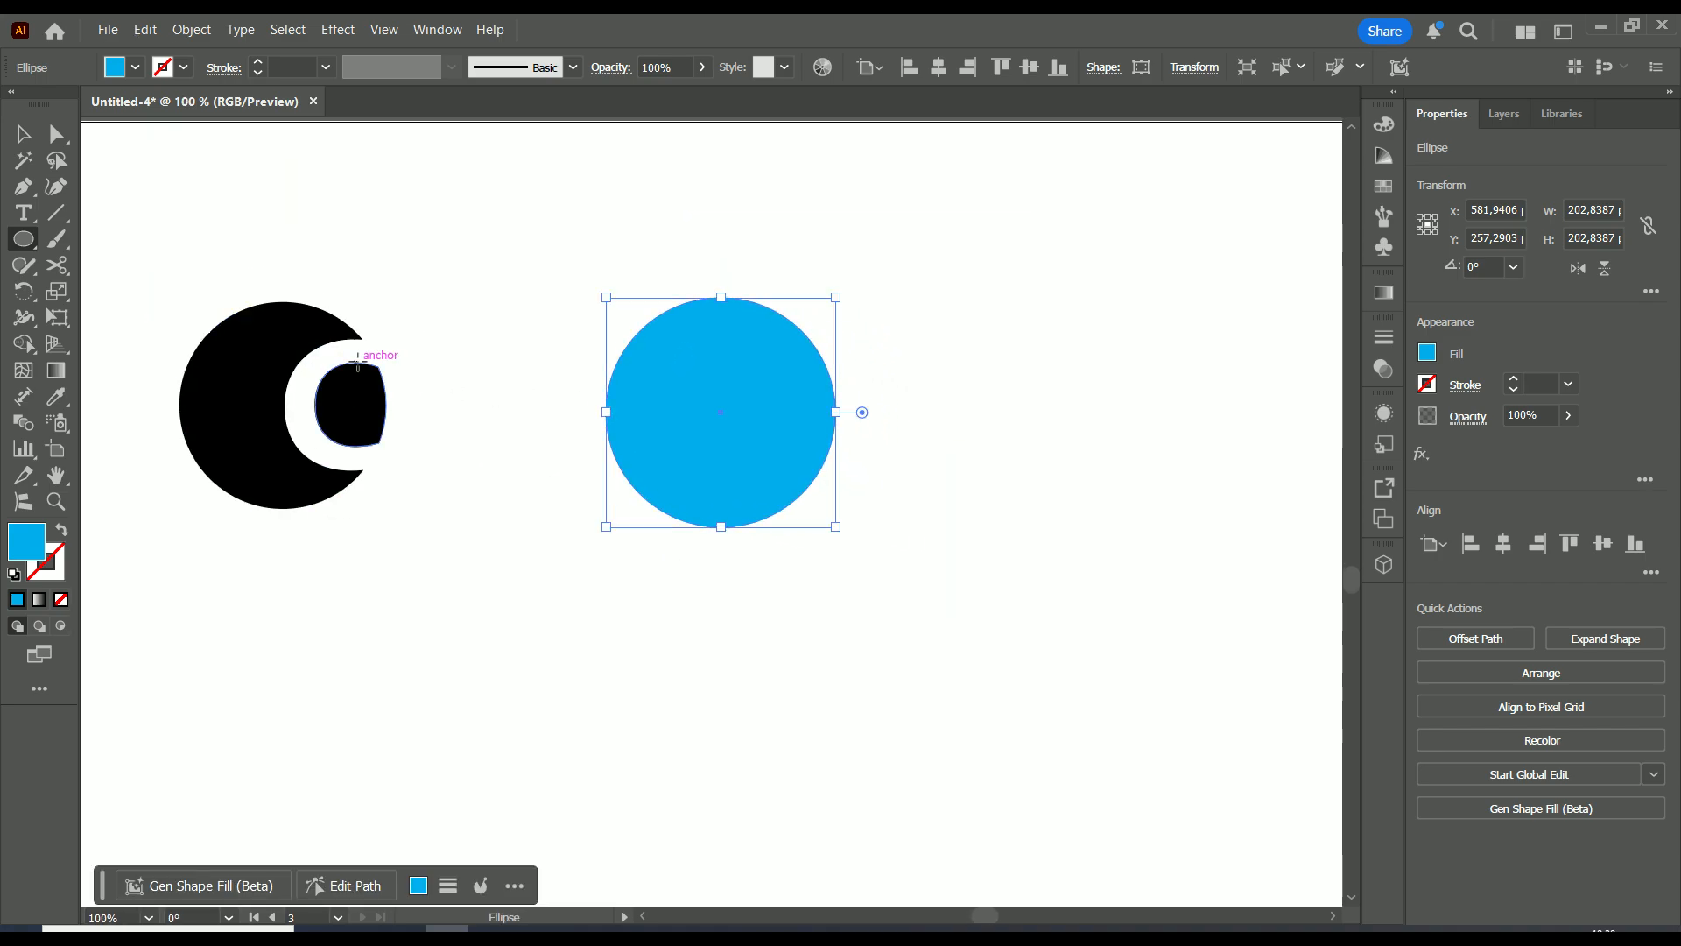
drag(304, 381, 305, 407)
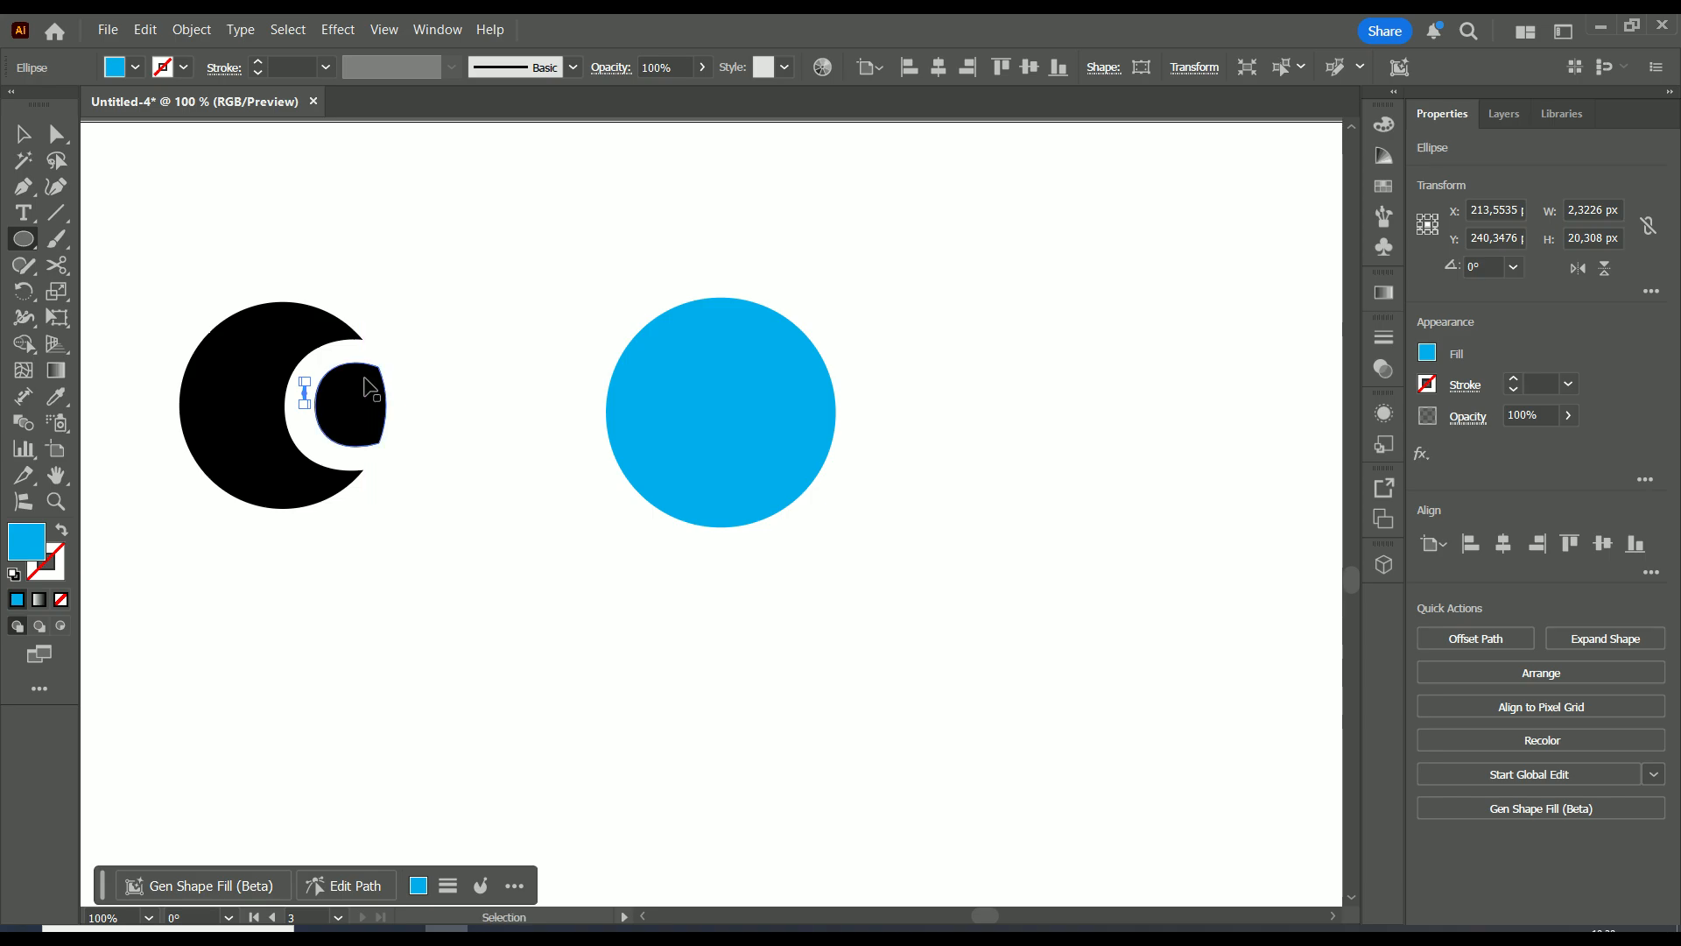
key(ctrl+z)
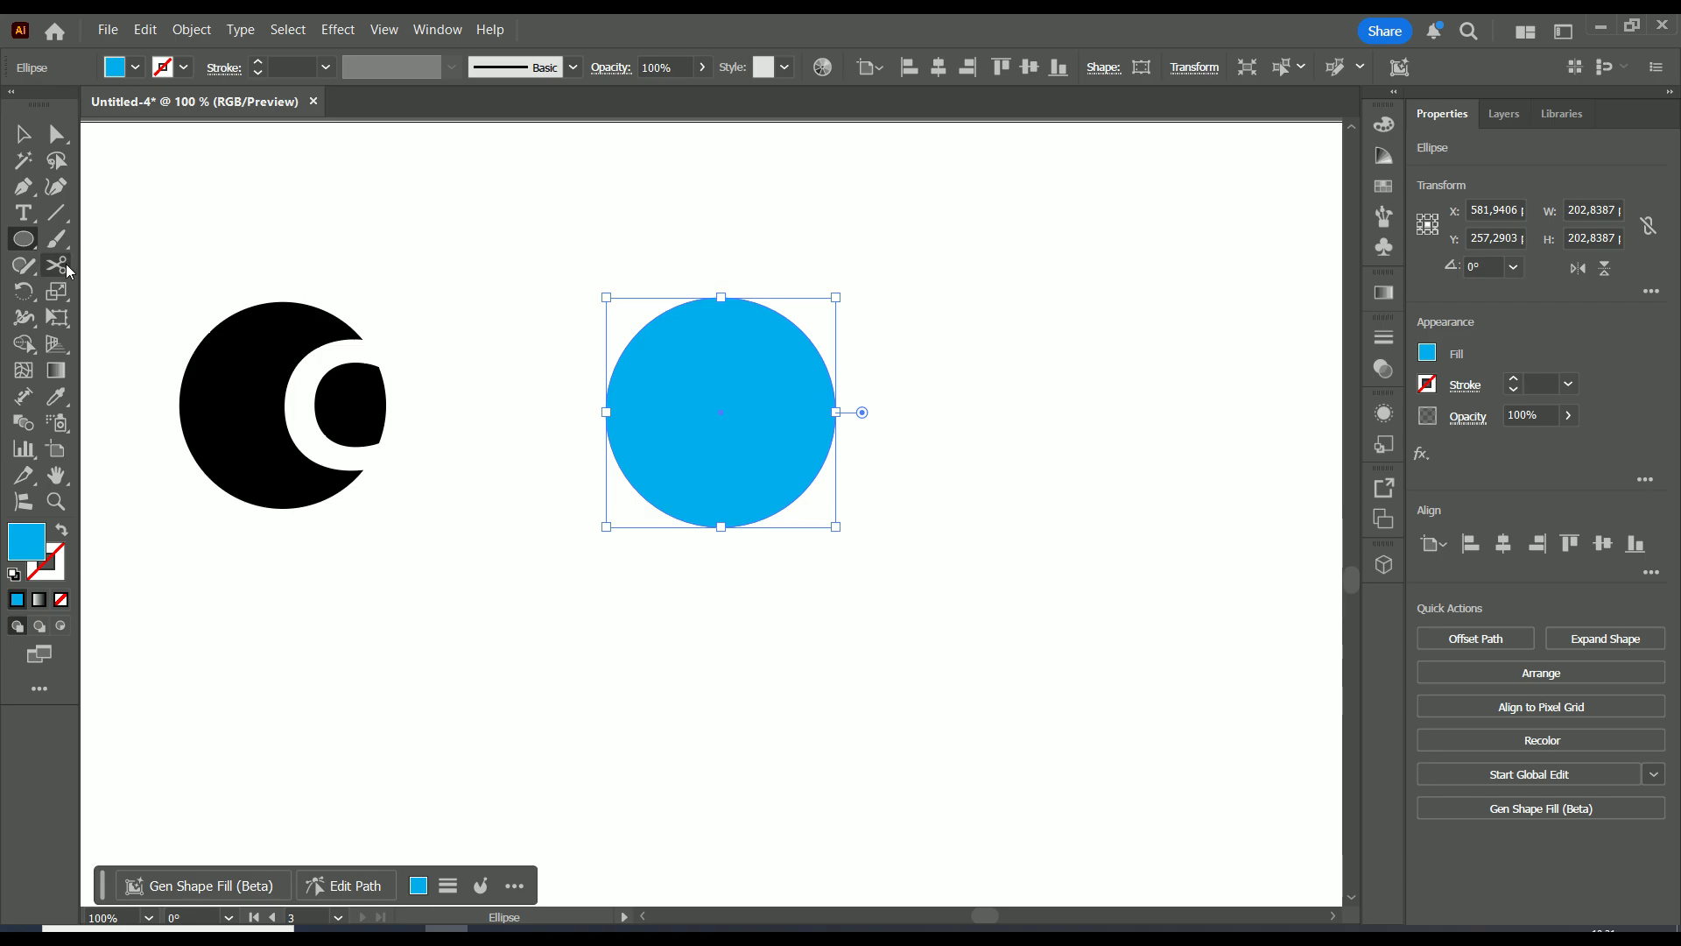
click(23, 212)
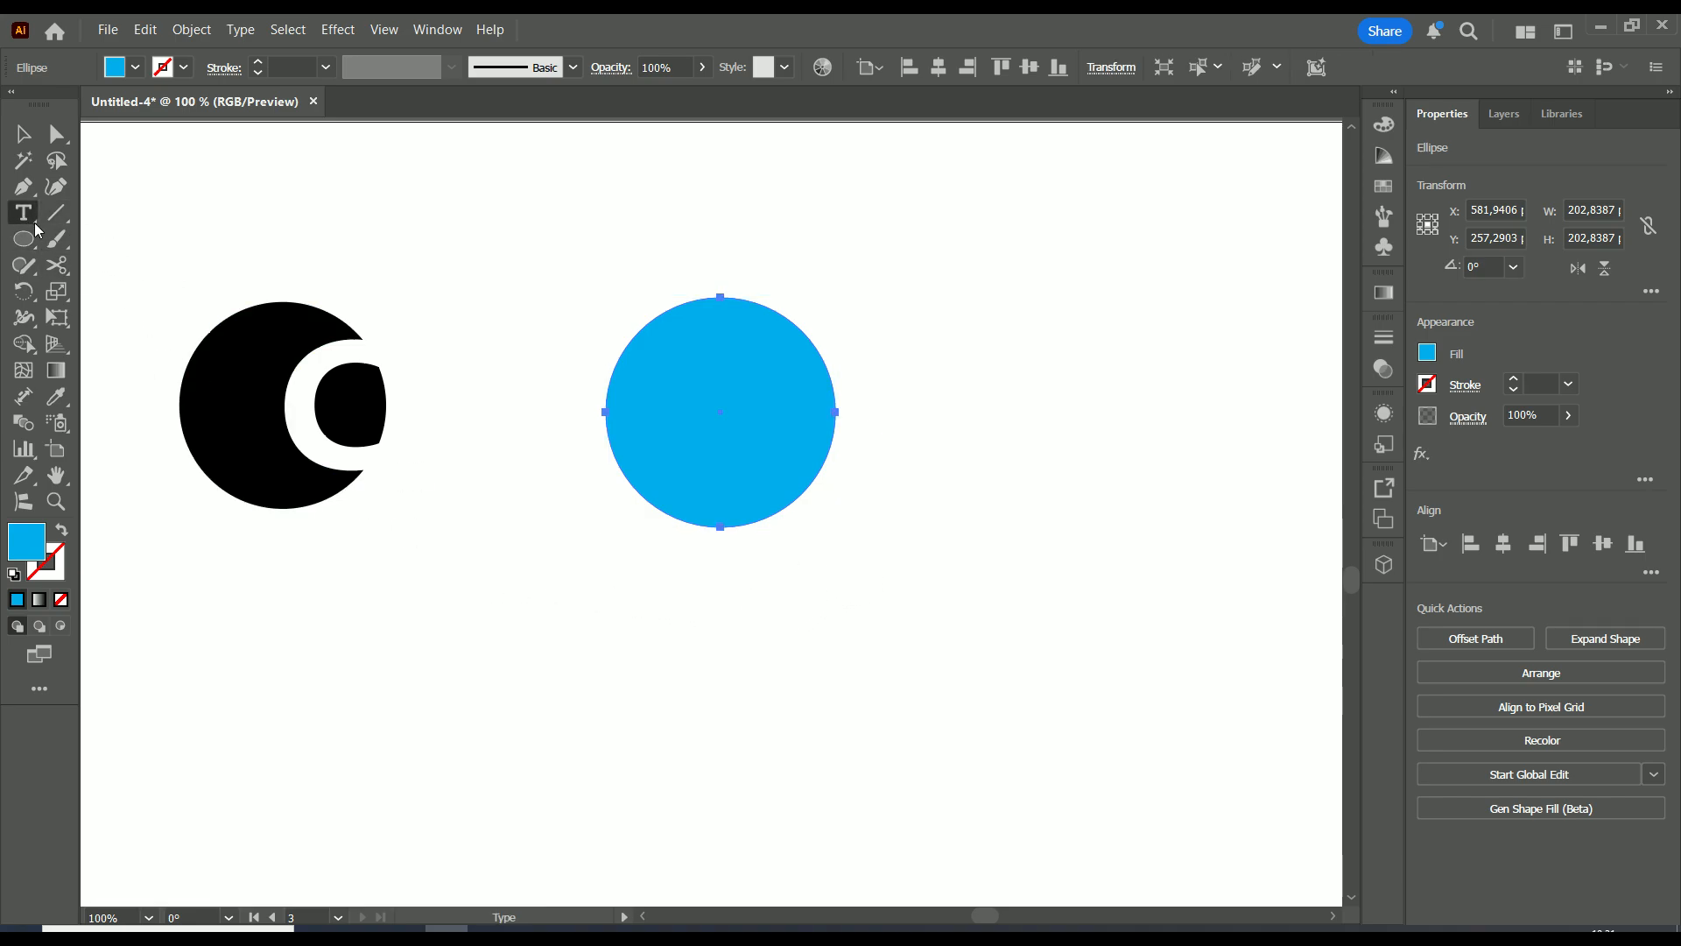
Type the letter 'C' into a text frame beneath the cyan circle
drag(878, 541, 725, 681)
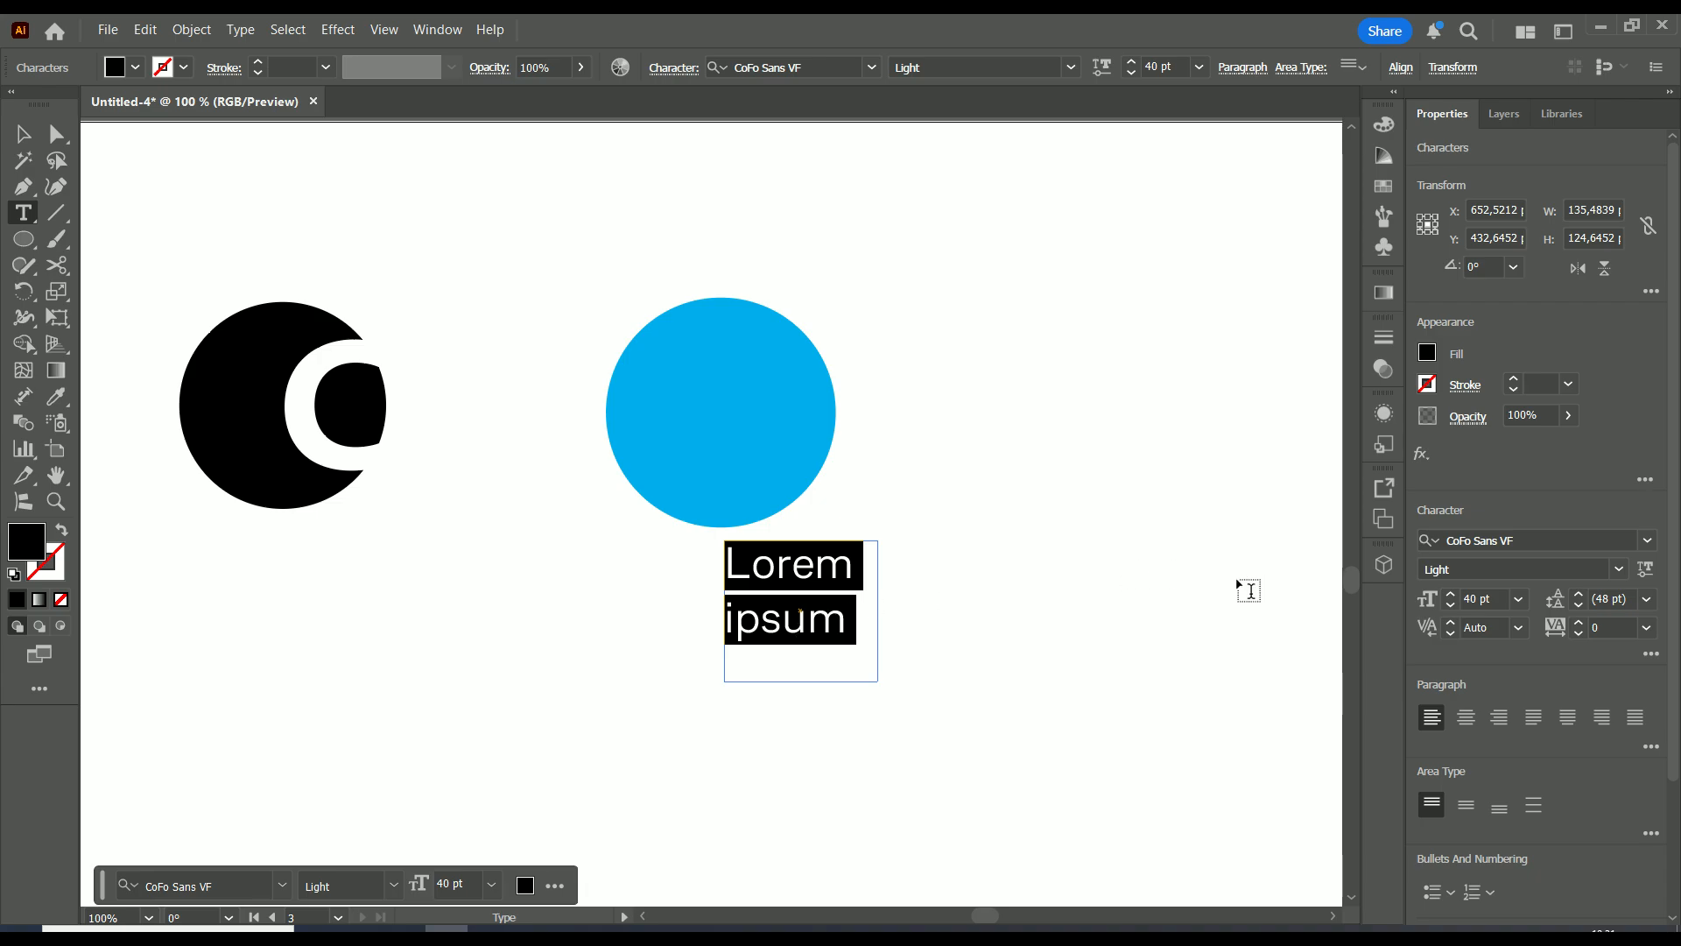
text(C)
ctrl+click(854, 597)
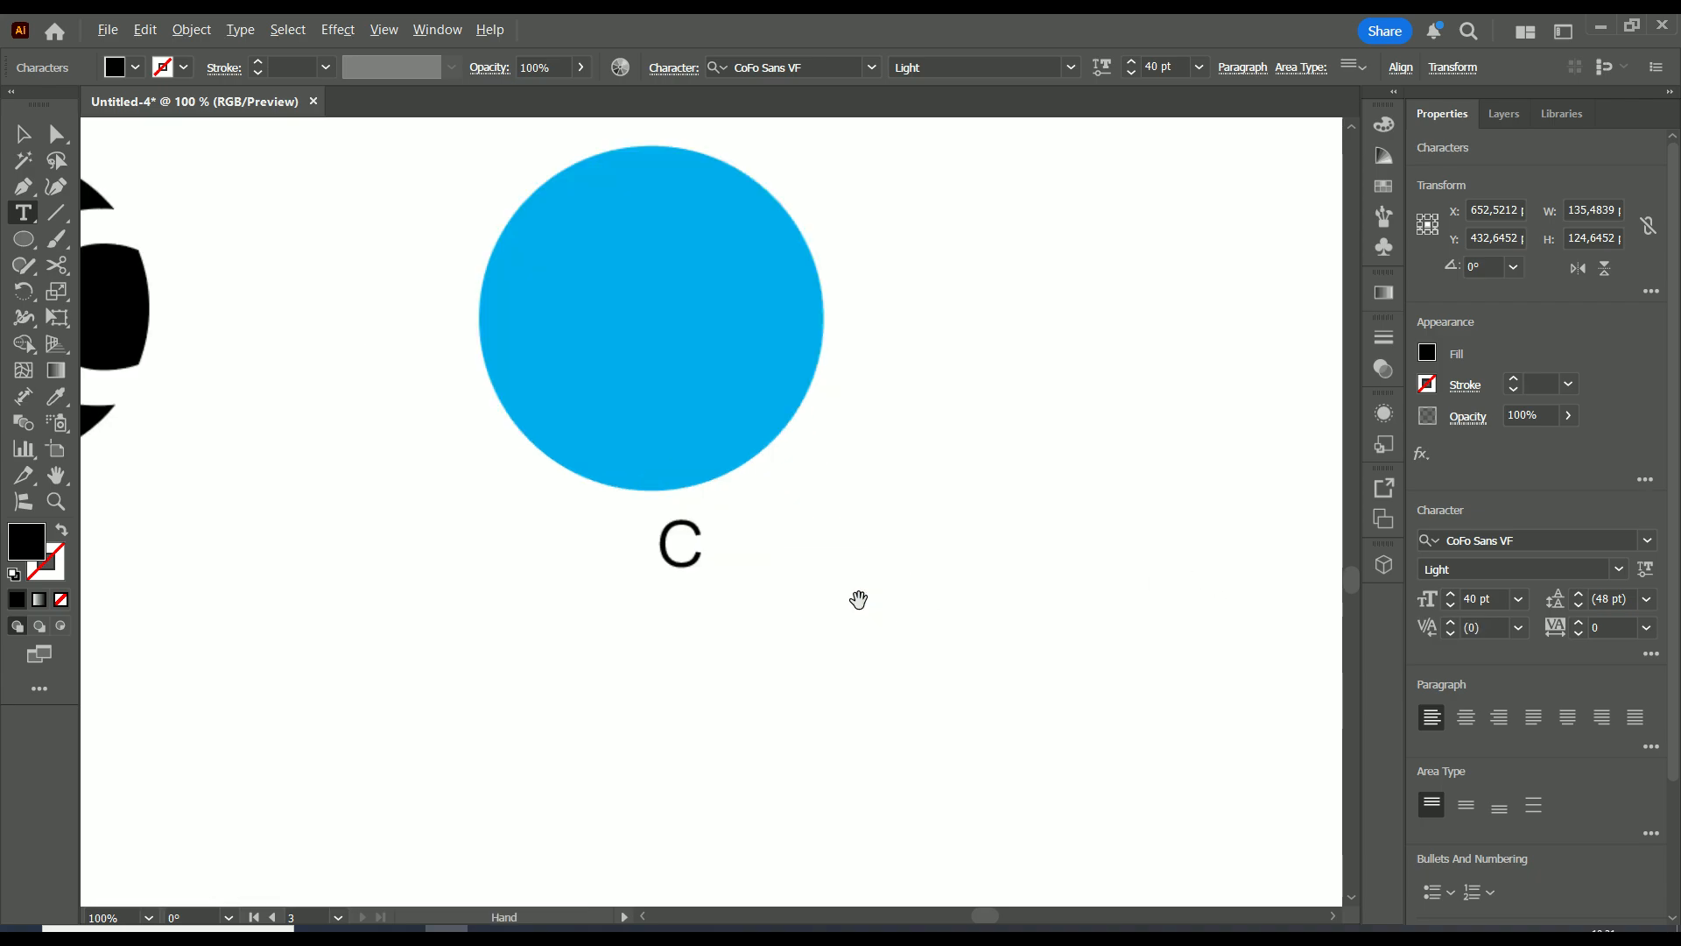
scroll(707, 570, down, 2)
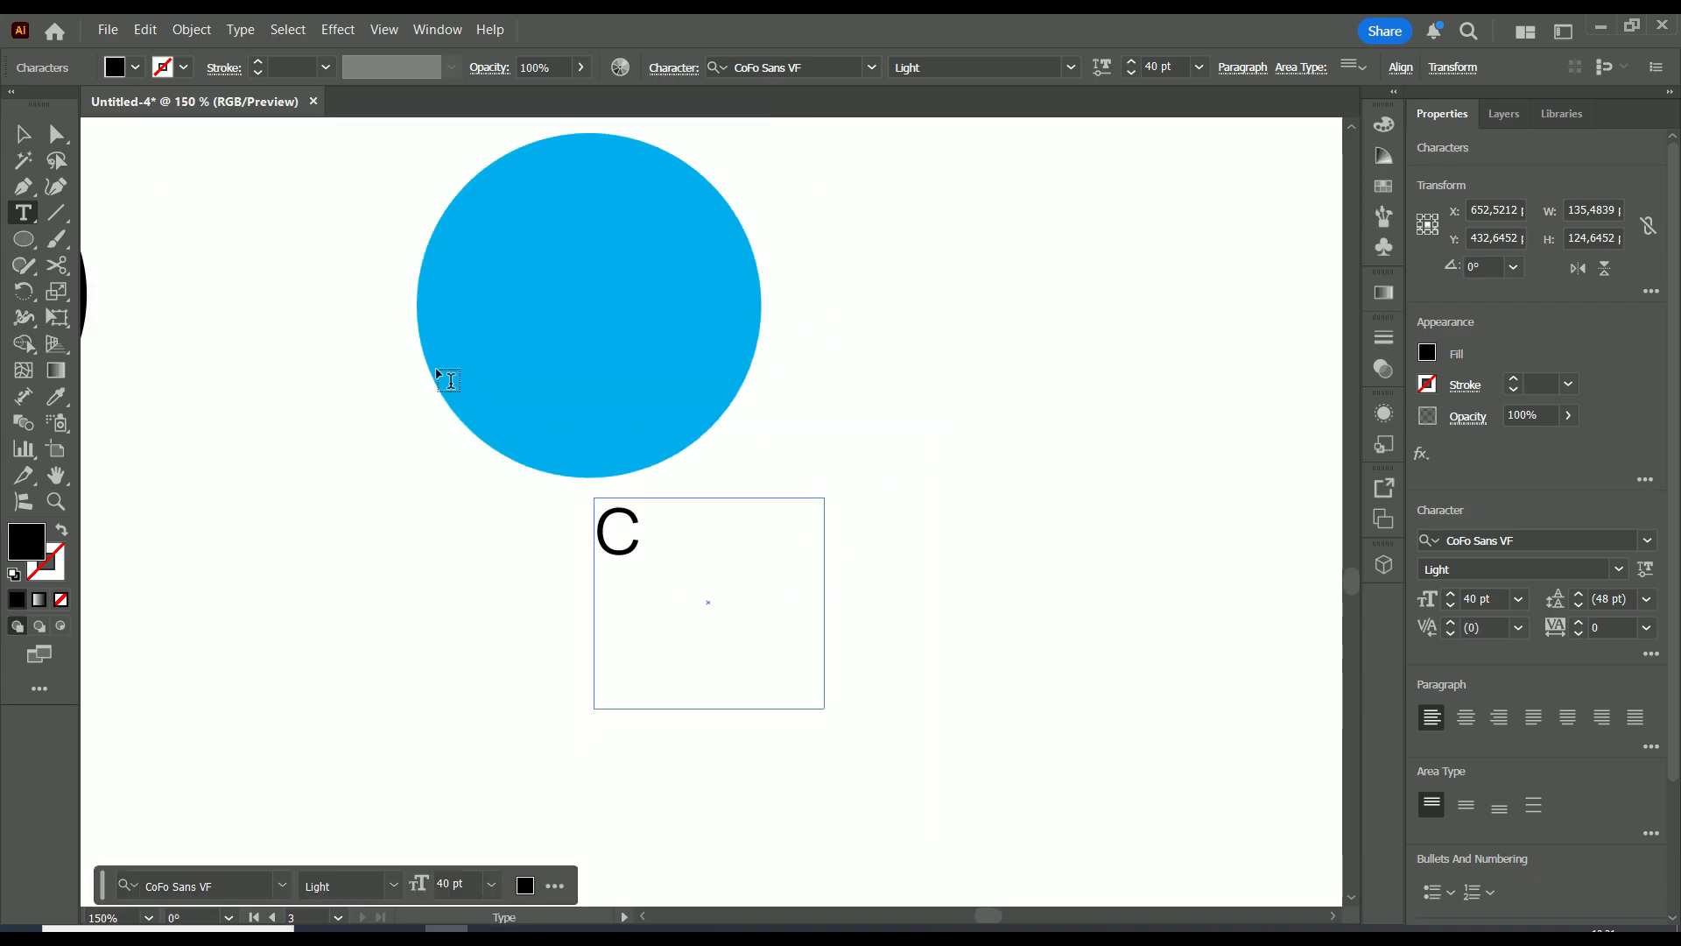
key(Escape)
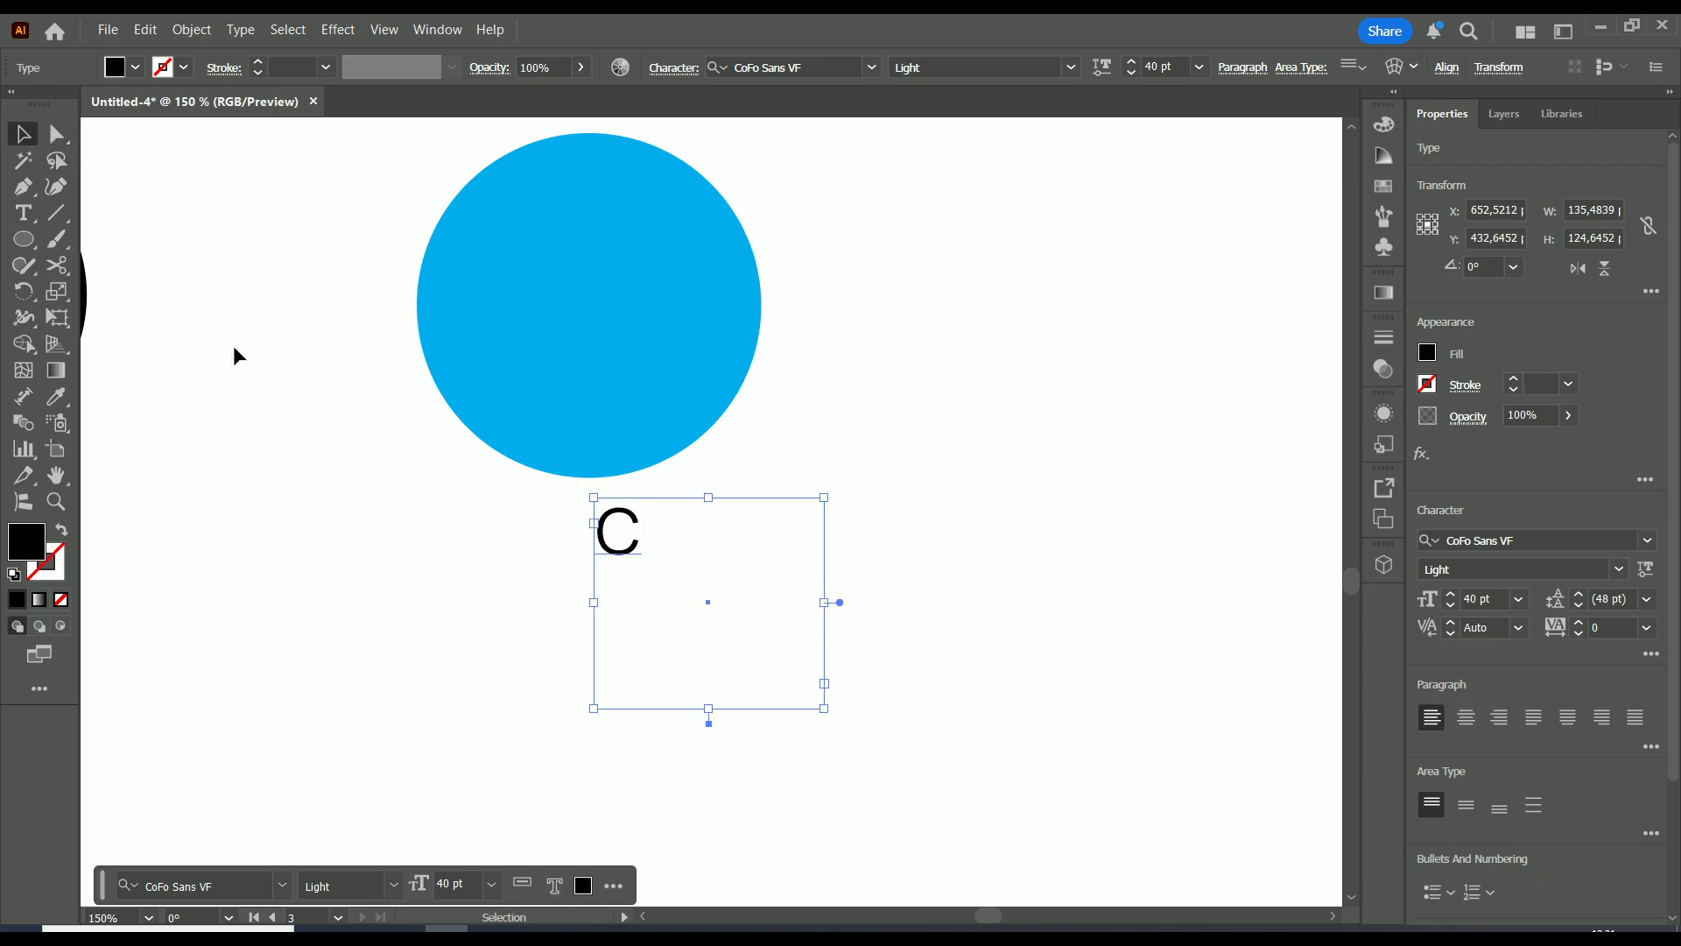
drag(390, 496, 620, 594)
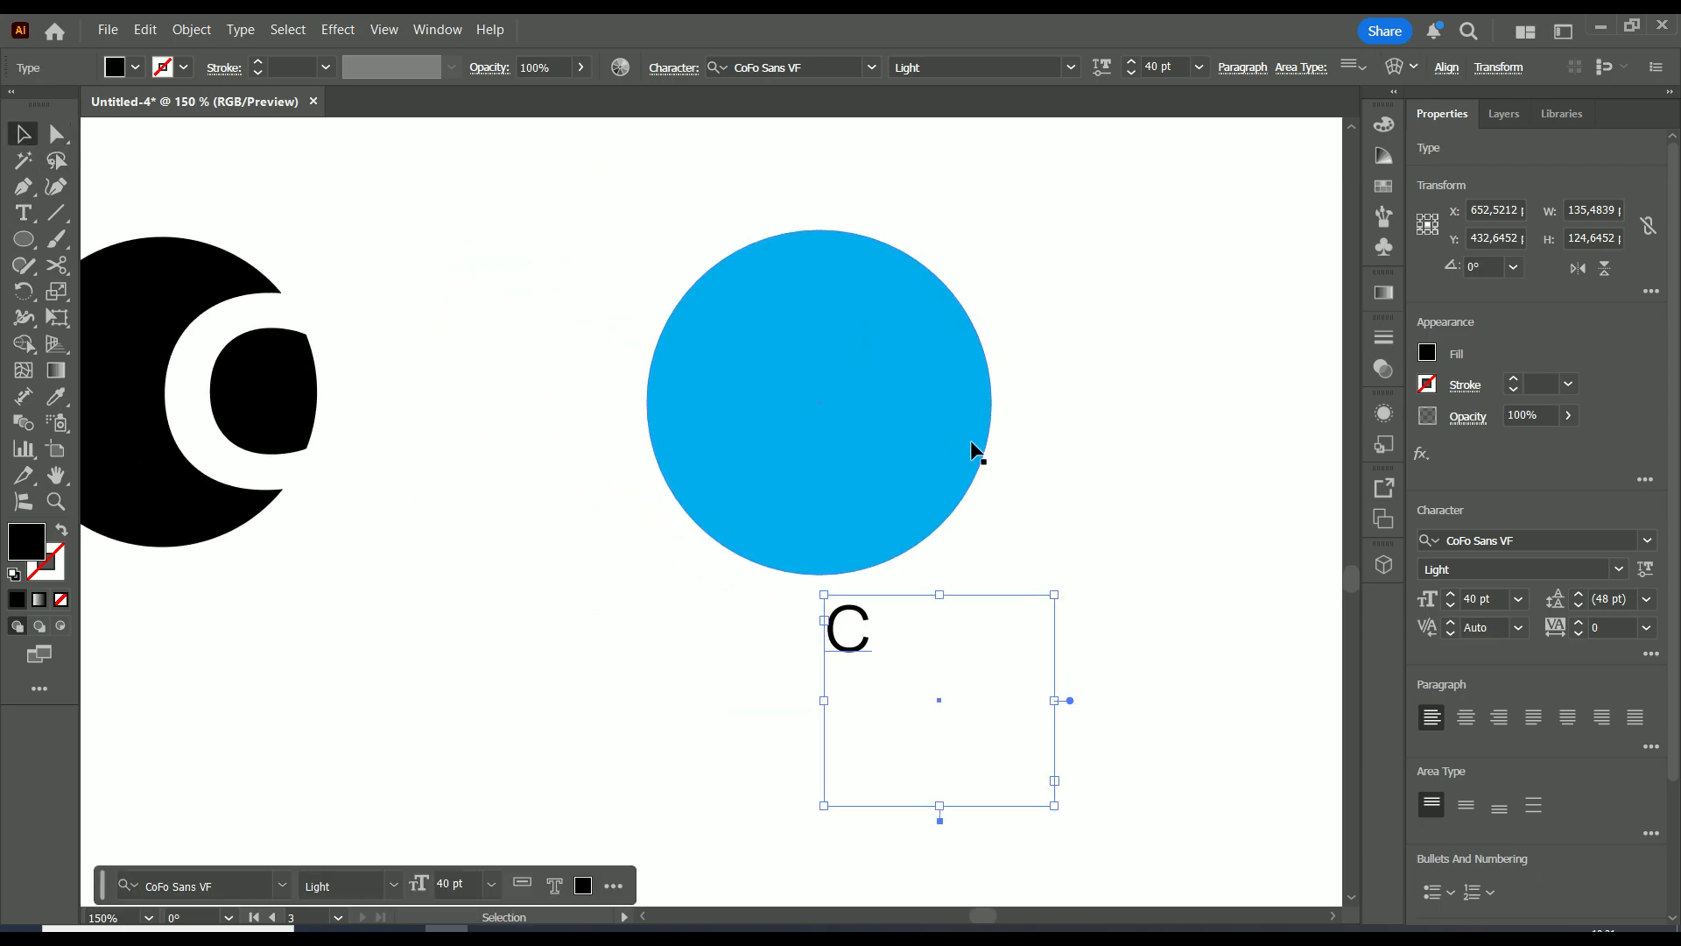
drag(1100, 480, 985, 425)
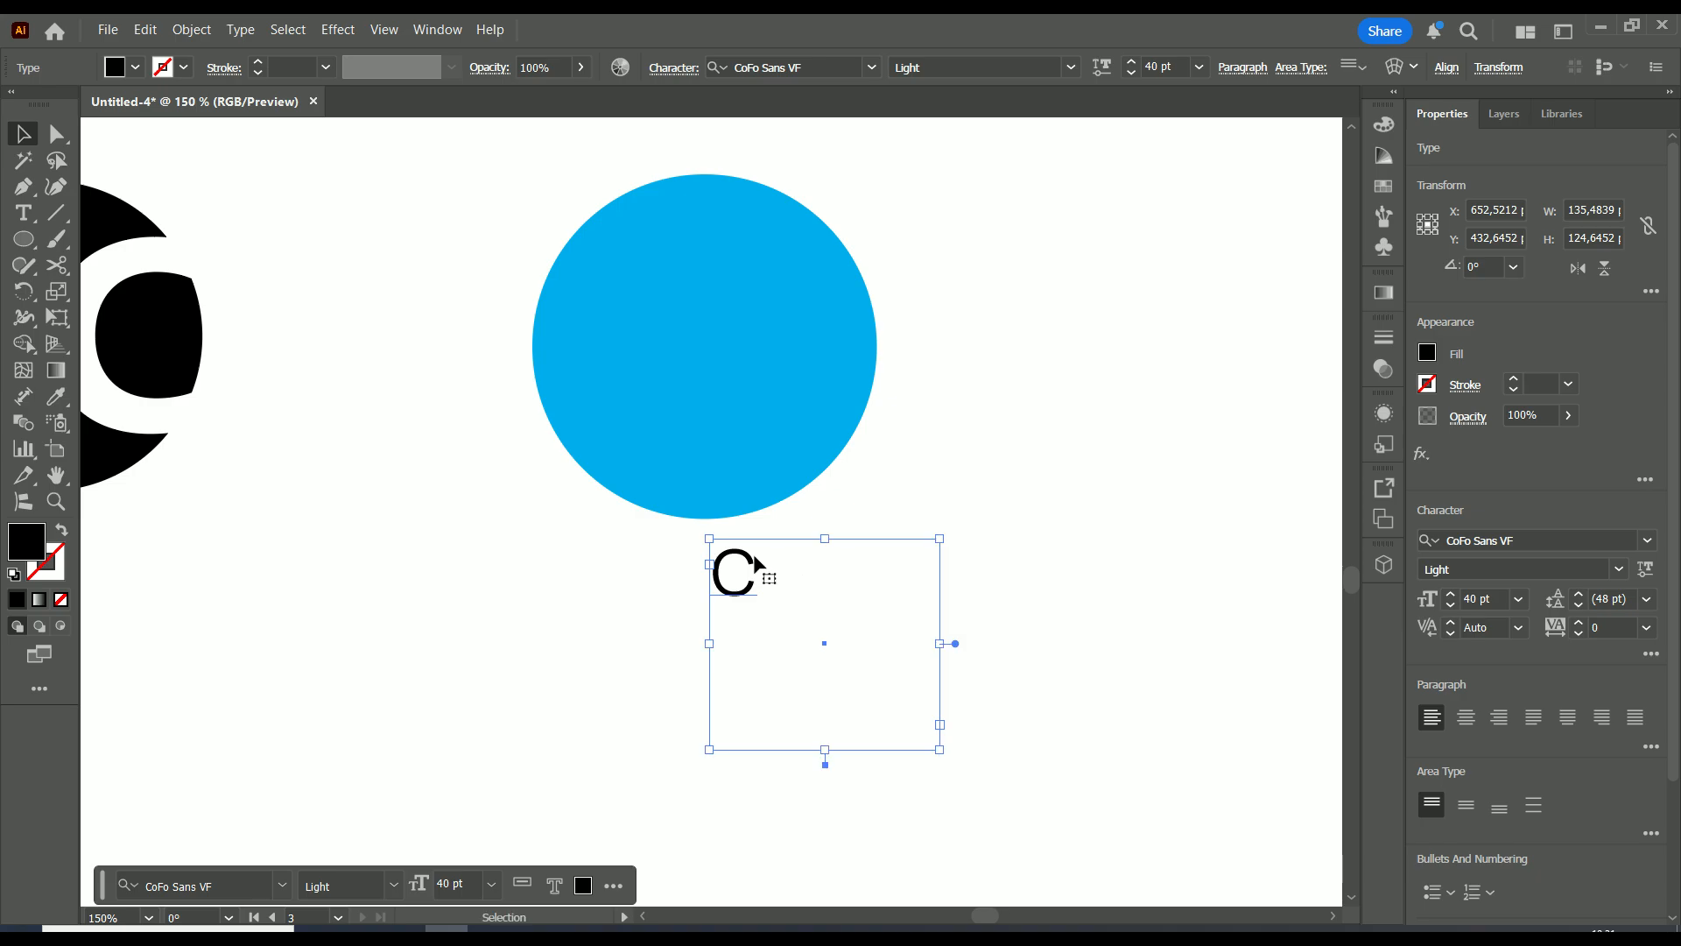
Set the C's font size to 140 pt
shift+click(1451, 597)
shift+click(1451, 596)
shift+click(1453, 597)
shift+click(1453, 597)
shift+click(1454, 599)
shift+click(1453, 602)
shift+click(1453, 602)
shift+click(1455, 602)
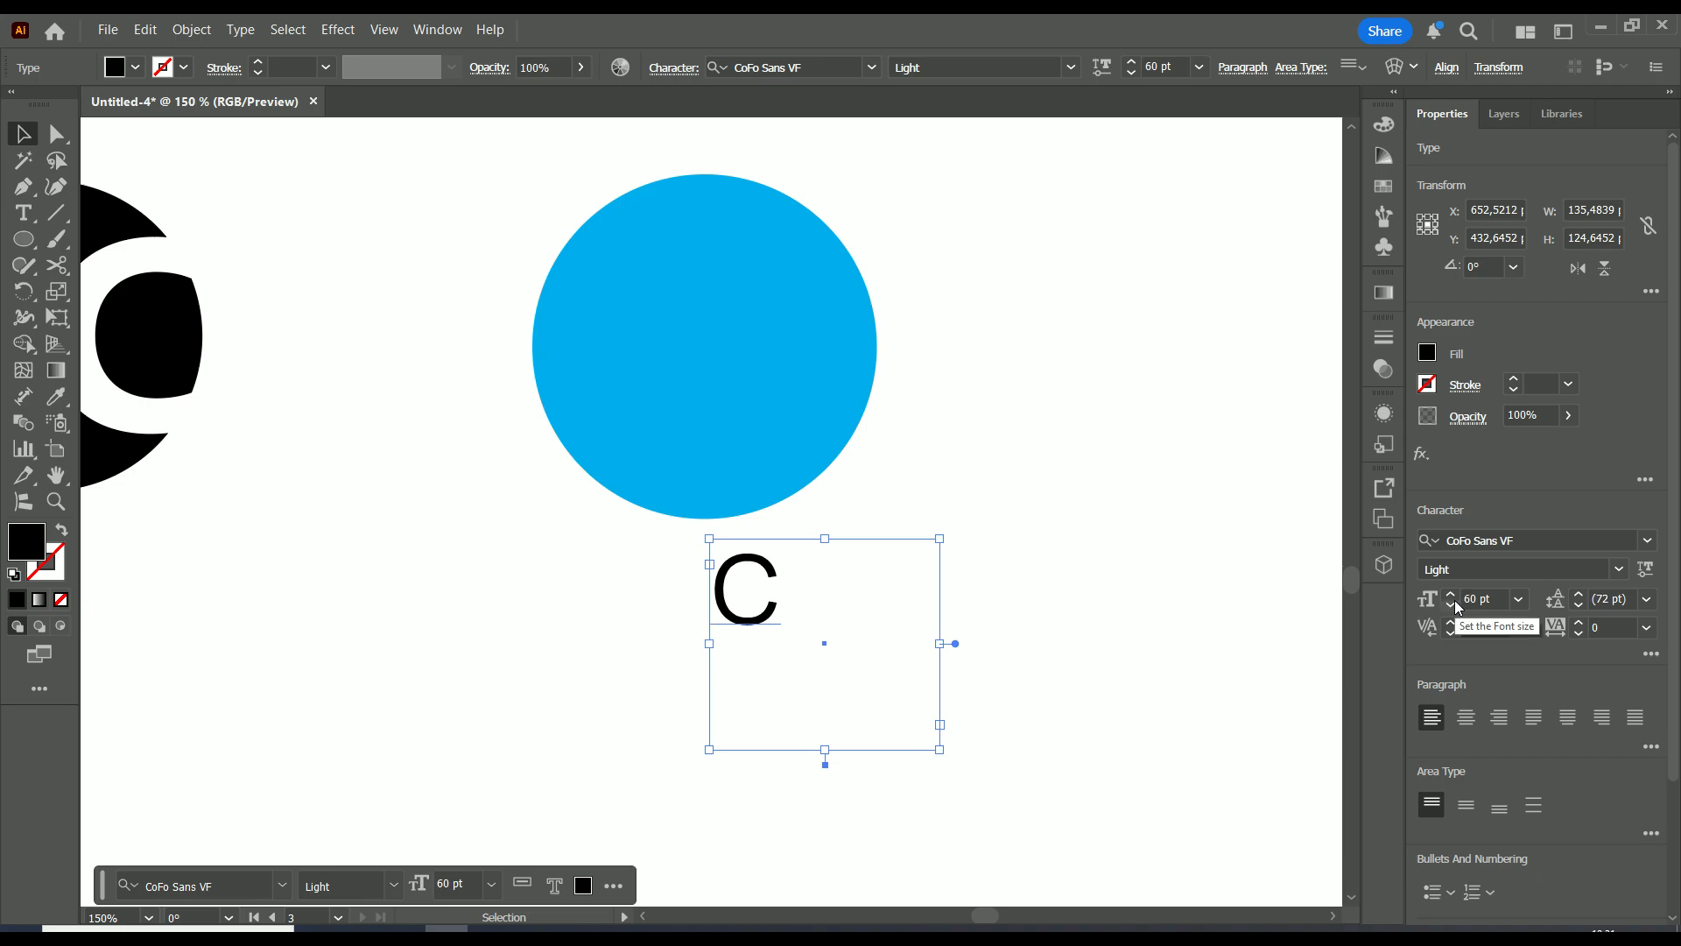
shift+click(1450, 591)
shift+click(1451, 592)
shift+click(1450, 592)
shift+click(1451, 592)
shift+click(1451, 592)
shift+click(1452, 592)
shift+click(1452, 592)
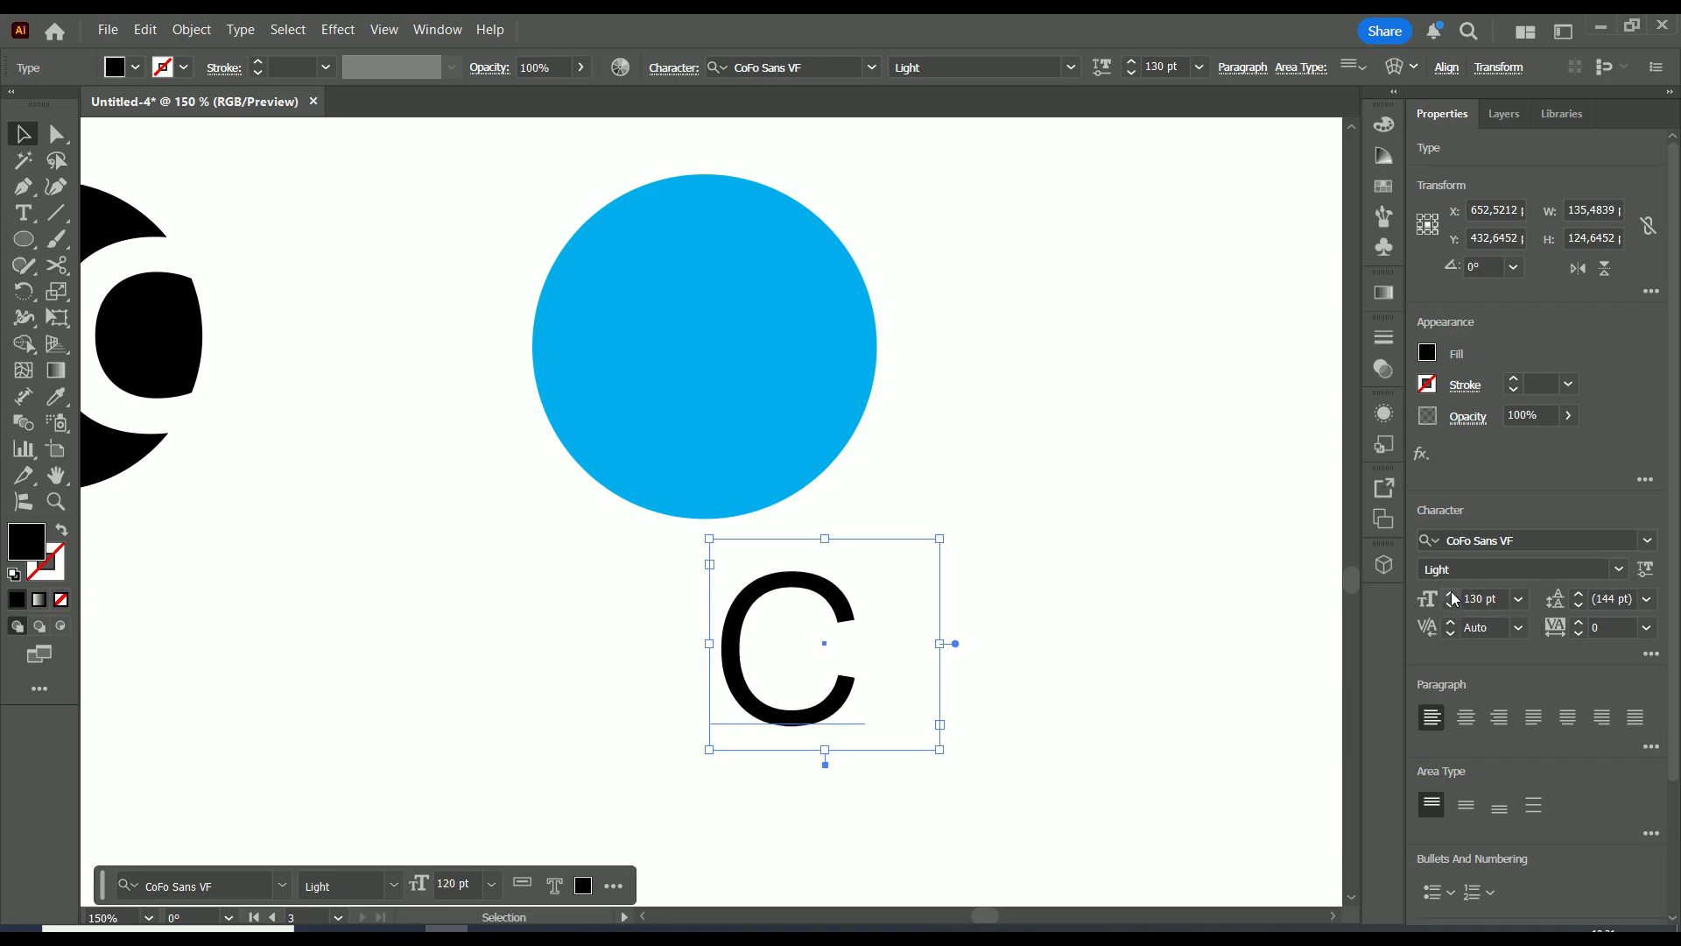
shift+click(1452, 591)
Change the C's font to BC Novatica CYR in the Regular style
scroll(1051, 571, down, 2)
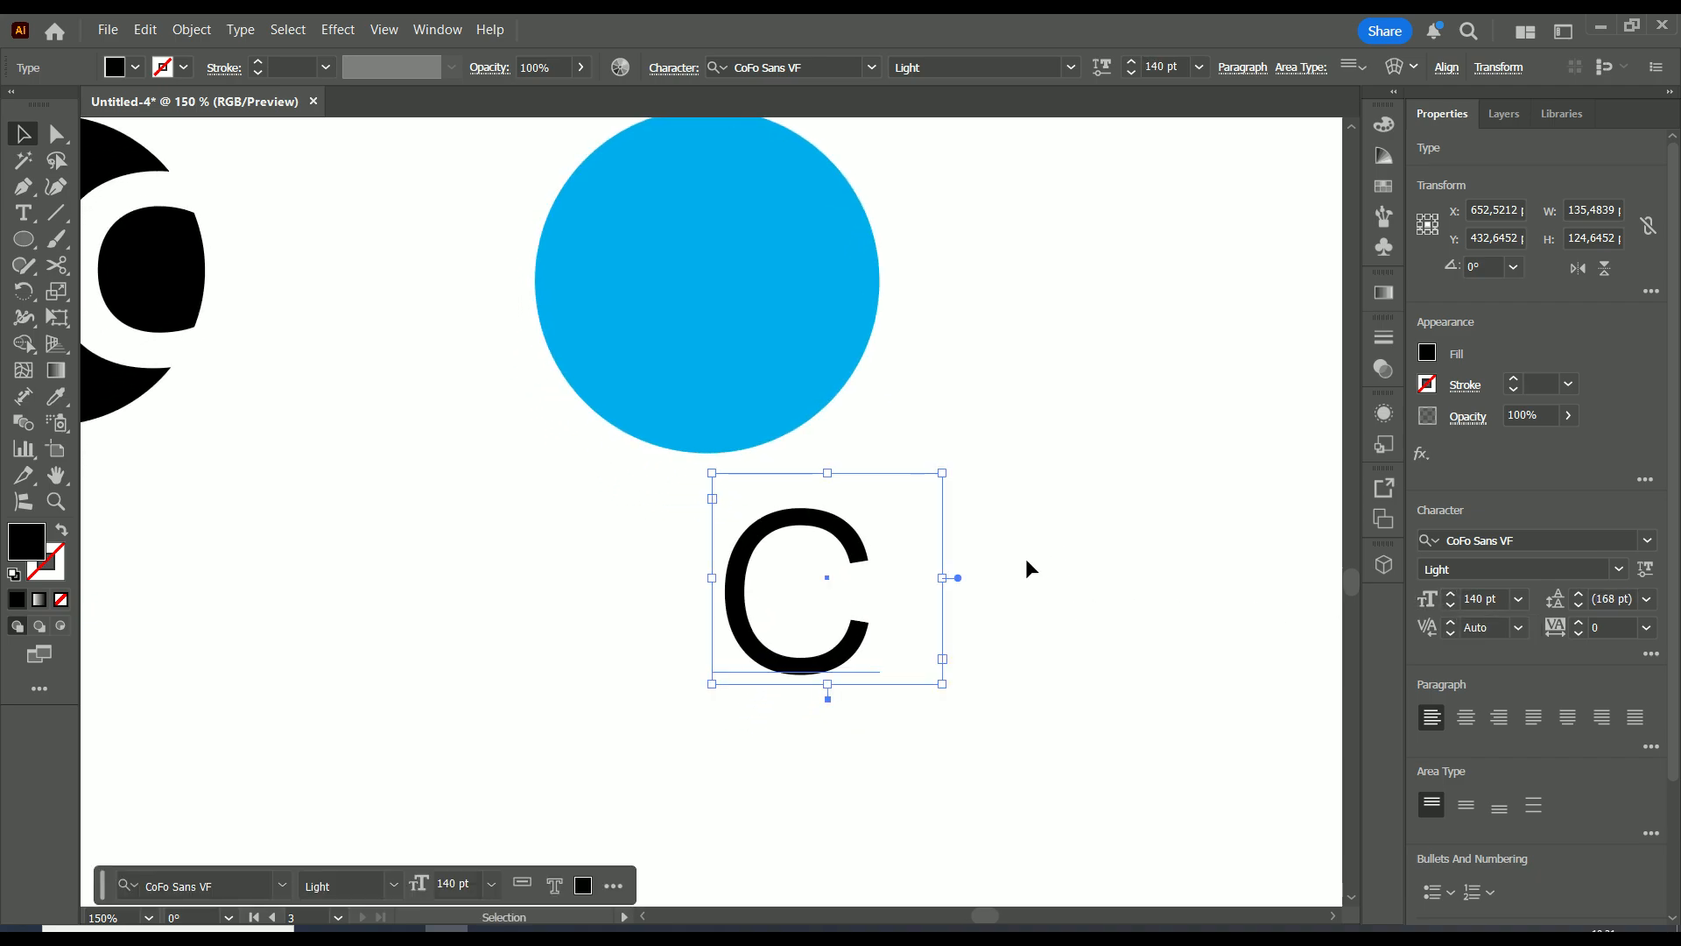
click(1647, 540)
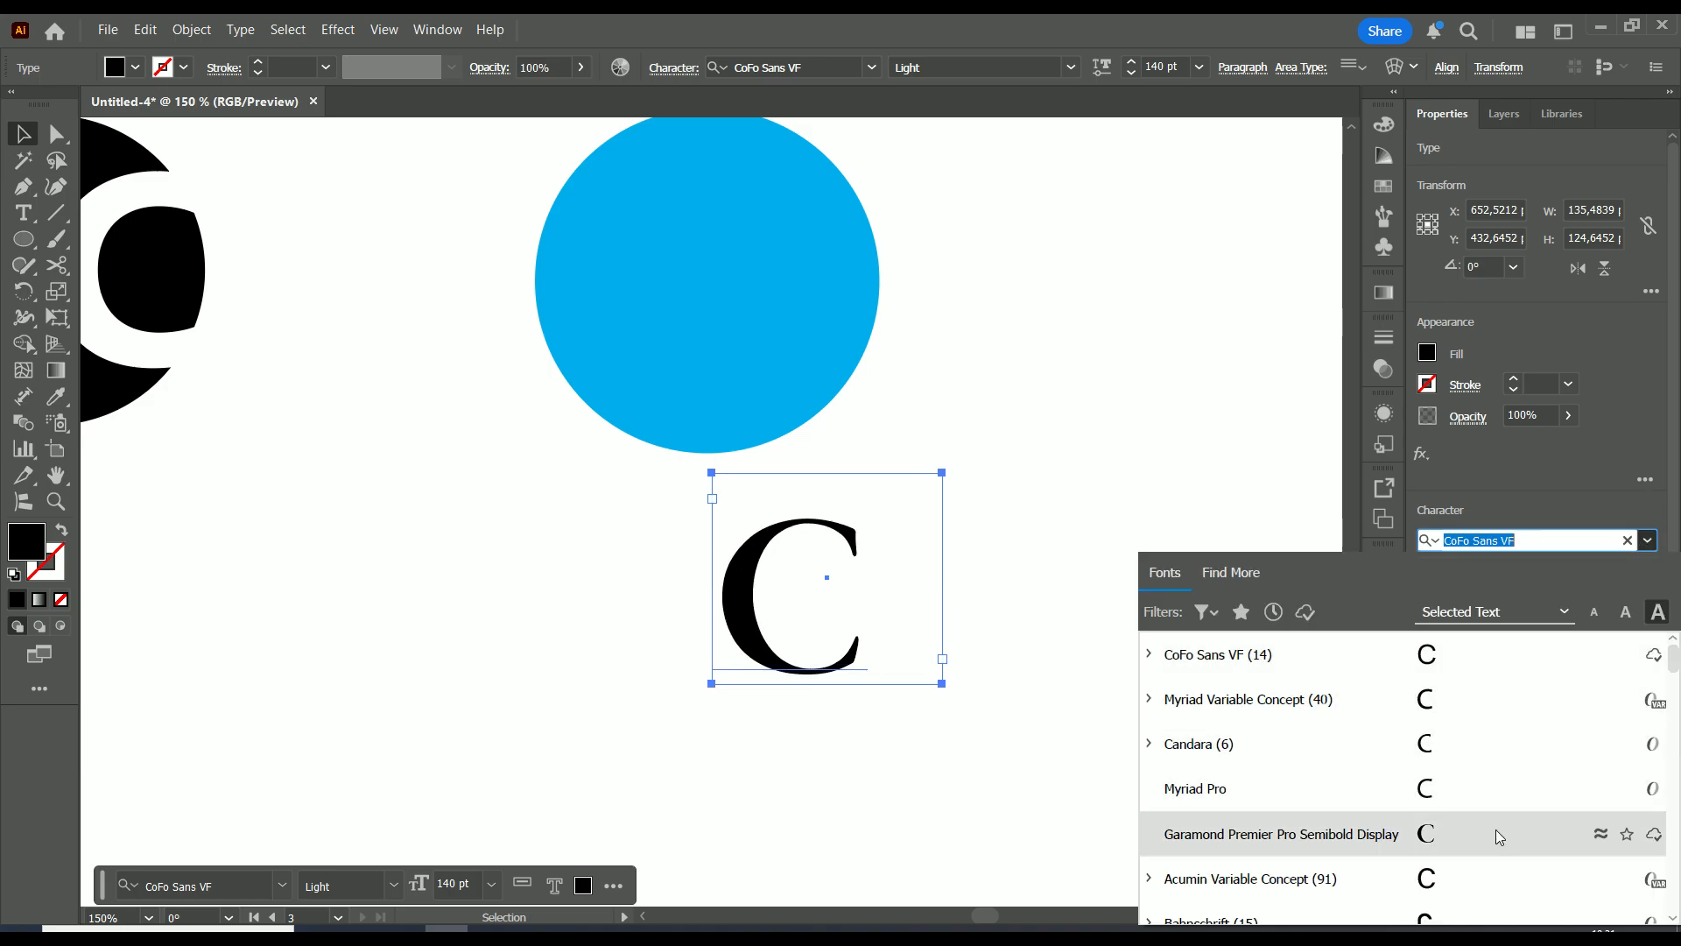
scroll(1484, 781, down, 1)
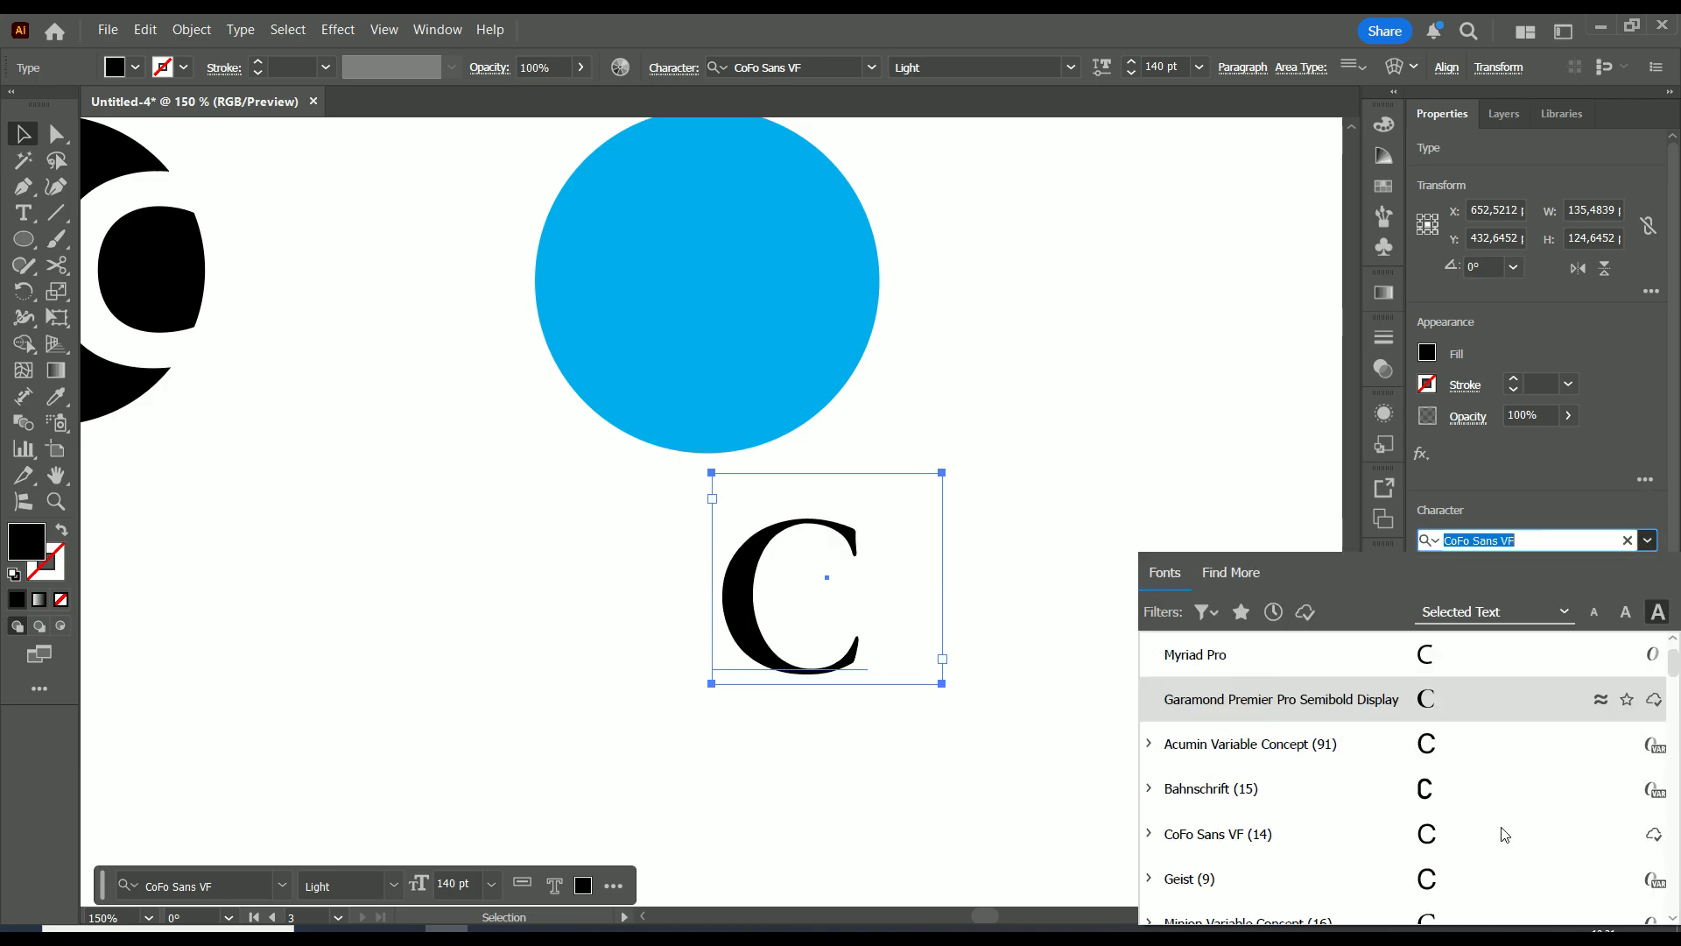
scroll(1480, 797, down, 1)
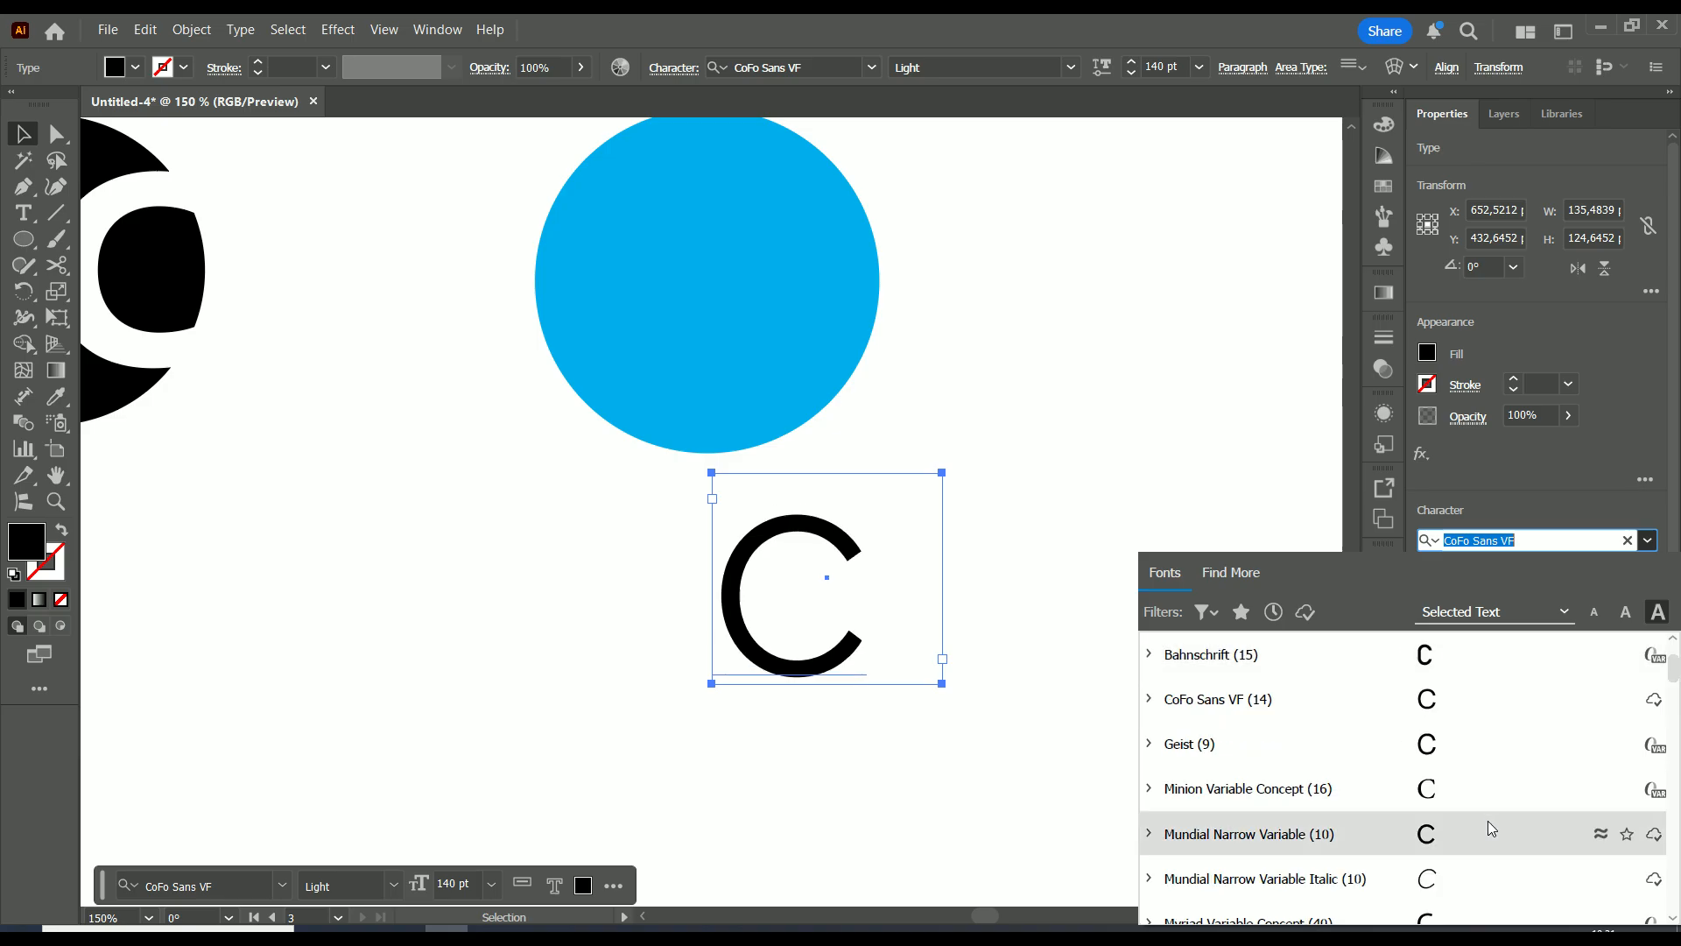
scroll(1489, 821, down, 2)
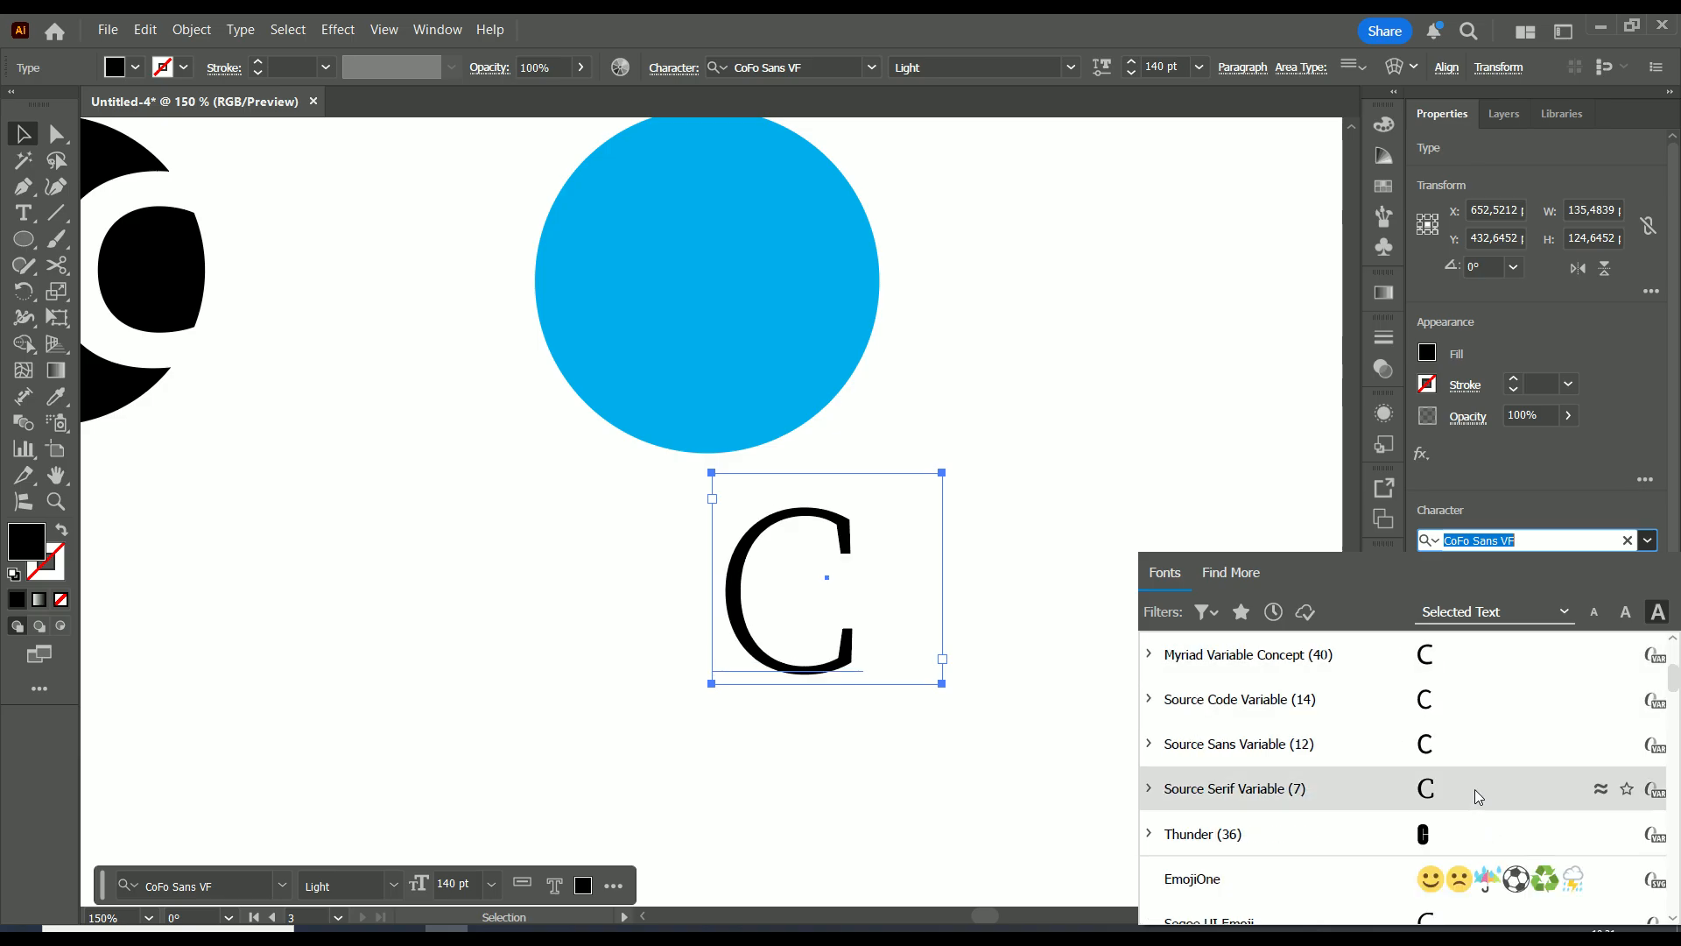
scroll(1464, 750, down, 3)
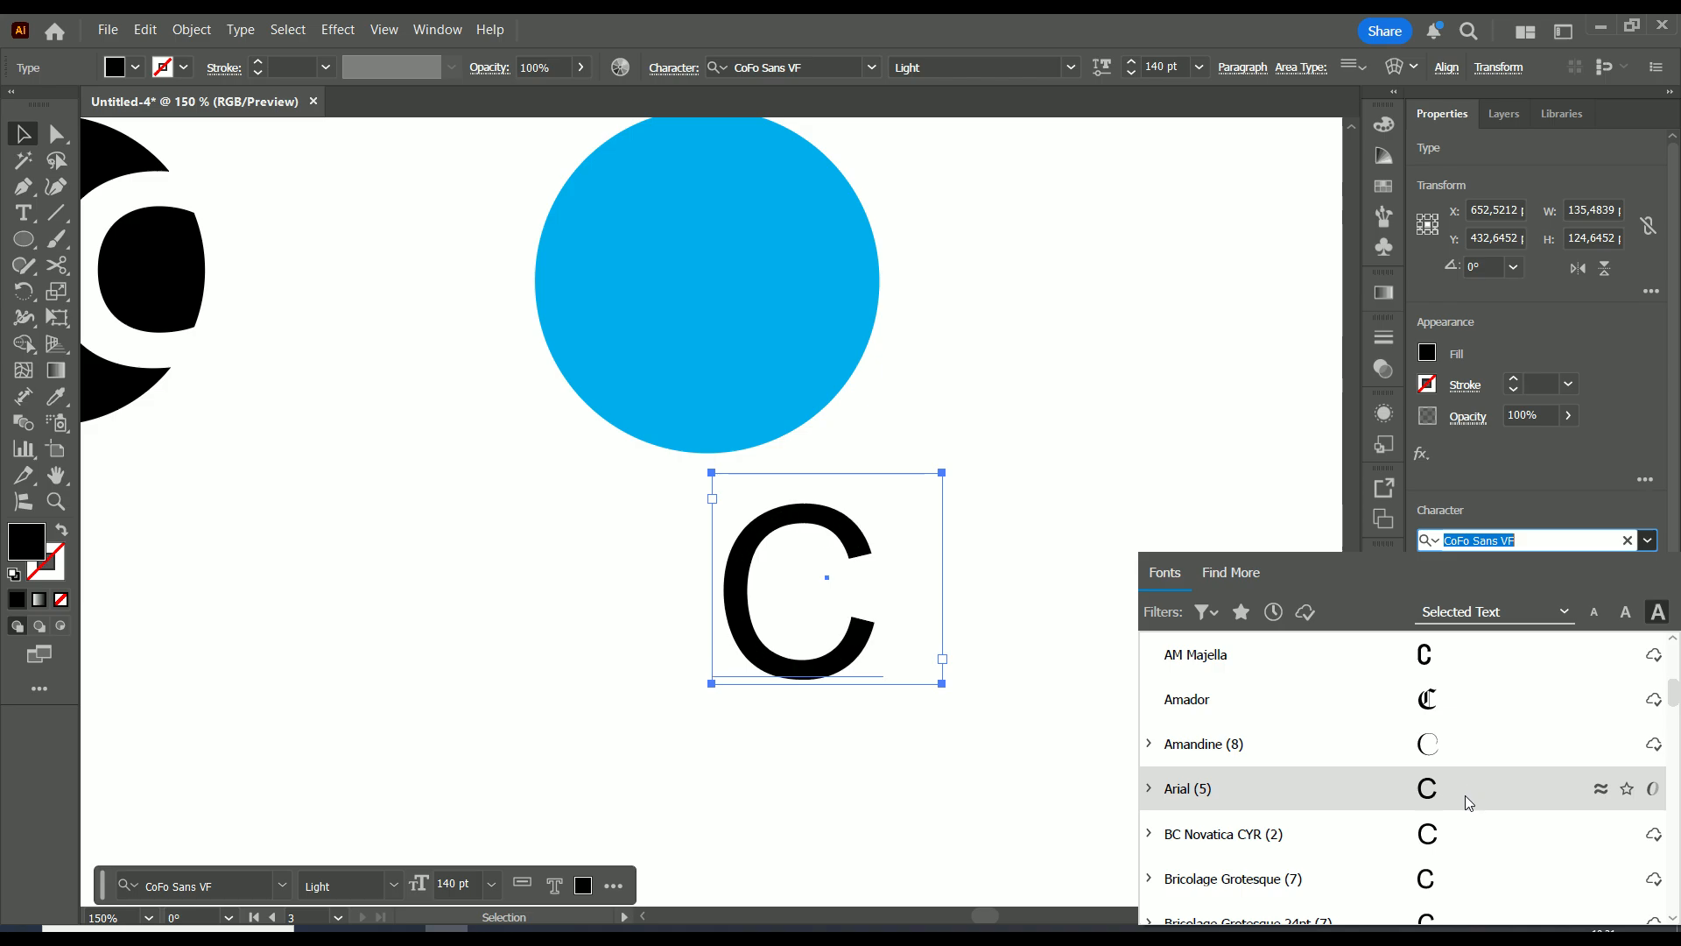
scroll(1466, 770, down, 1)
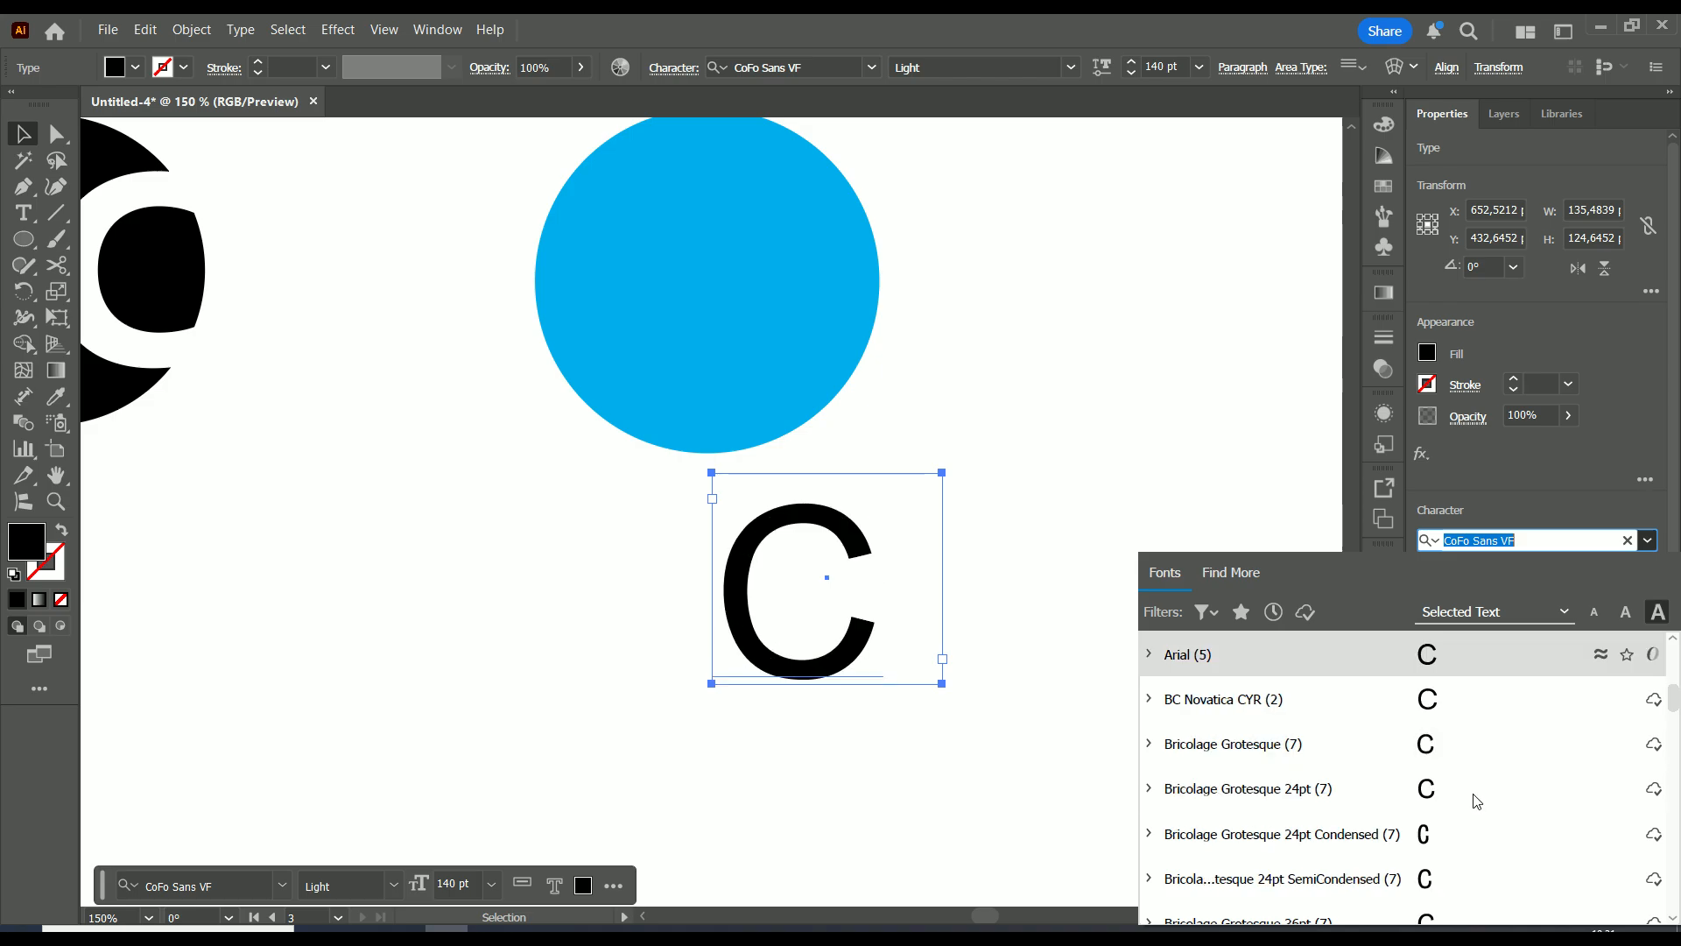
click(1455, 706)
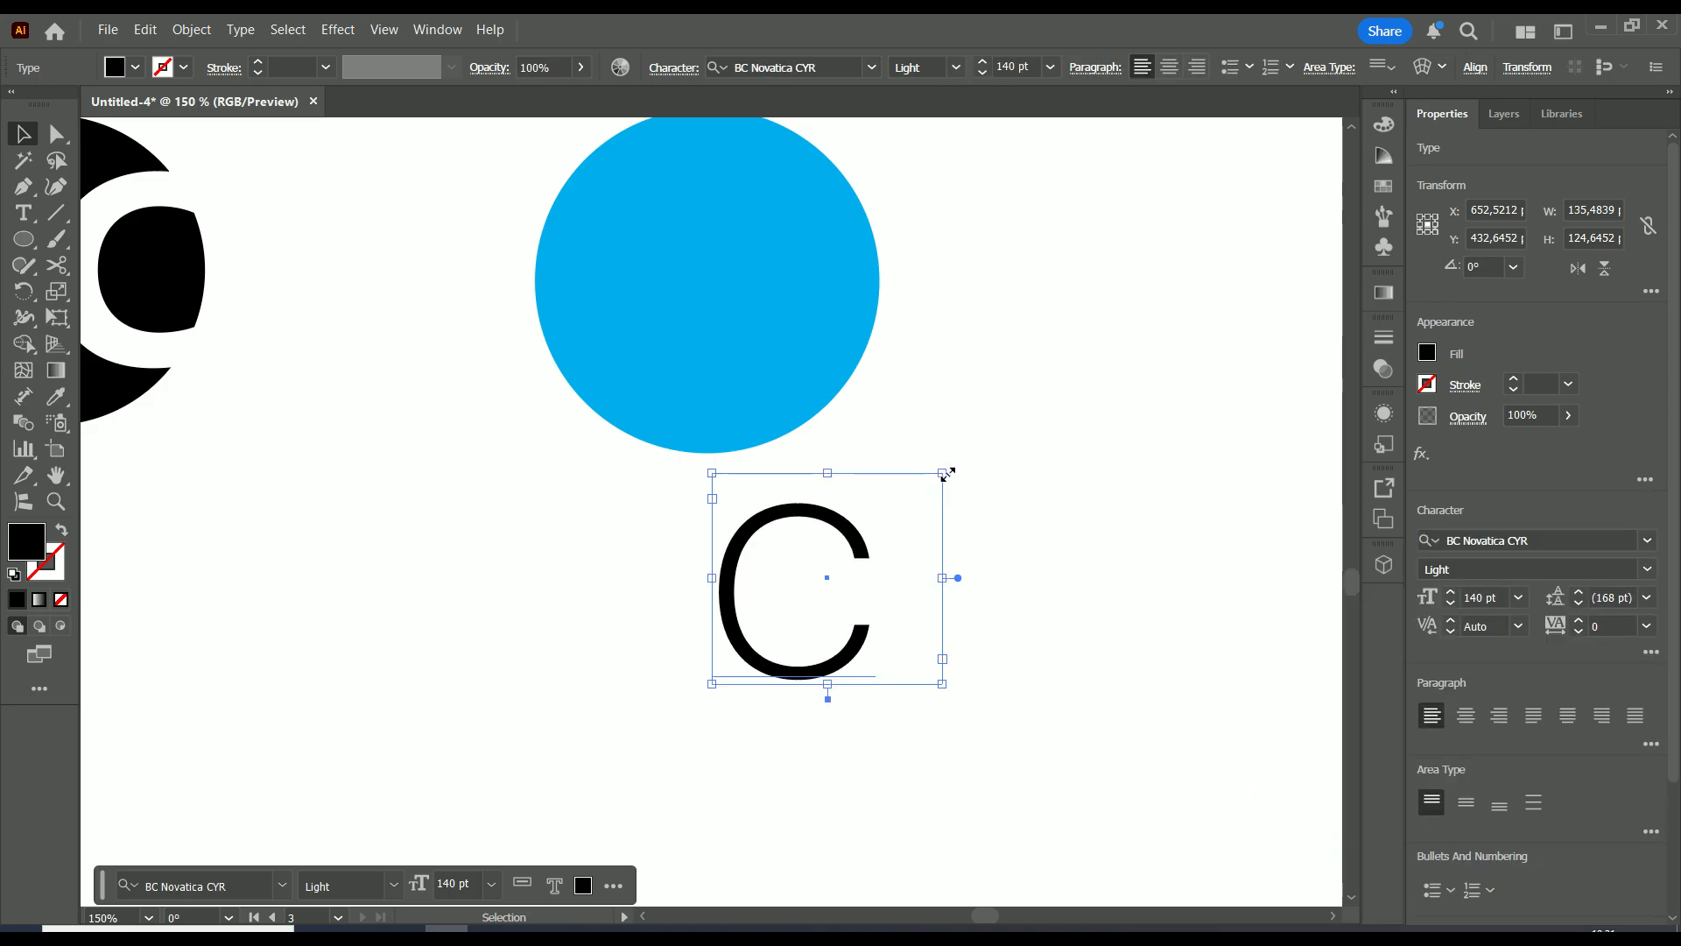
click(1586, 575)
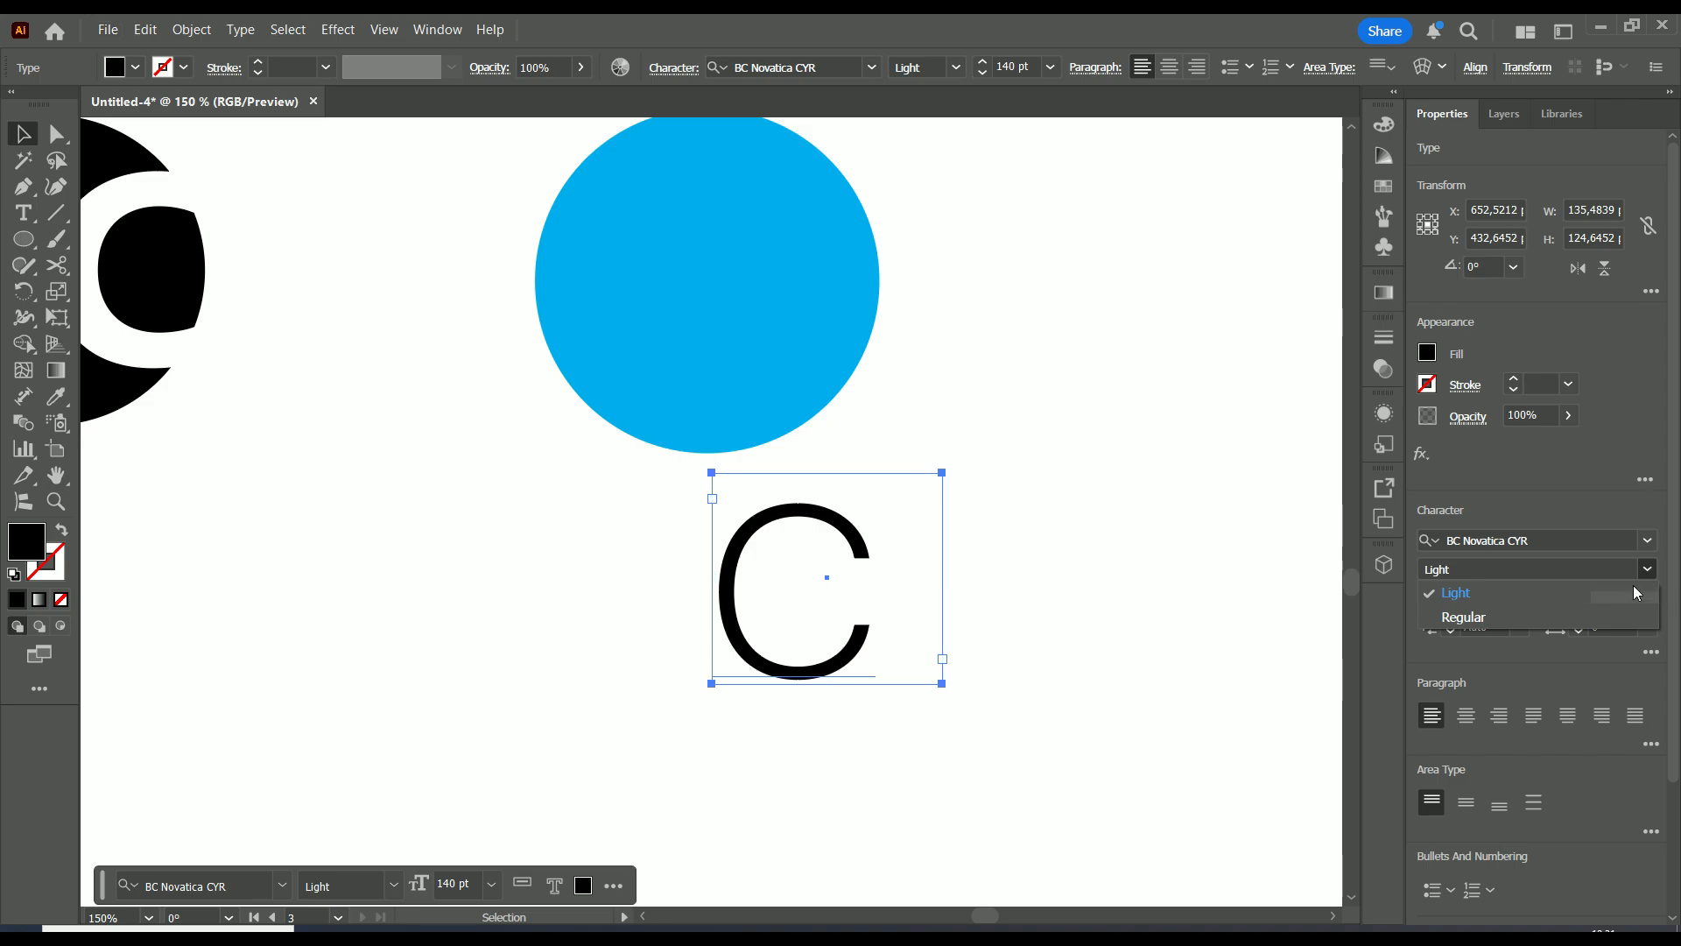
click(1611, 610)
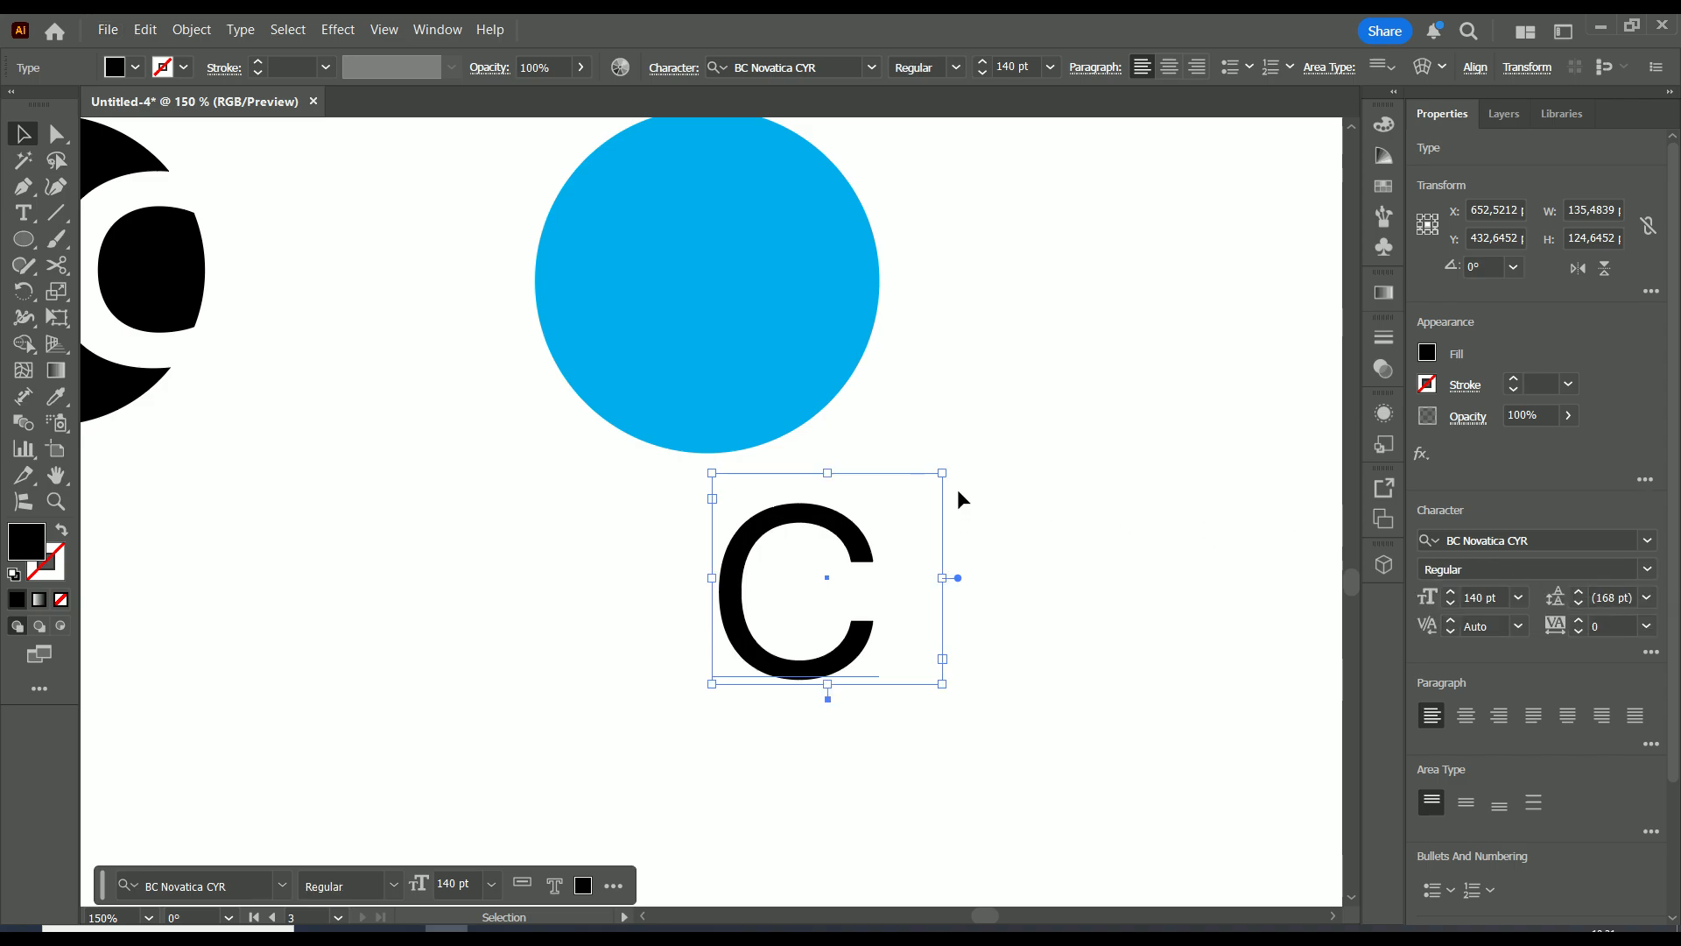
Convert the C to point text, scale it to about 200 pt, and overlap the circle's right side
mouse_move(938, 473)
mouse_down()
mouse_move(958, 465)
mouse_move(935, 477)
mouse_up()
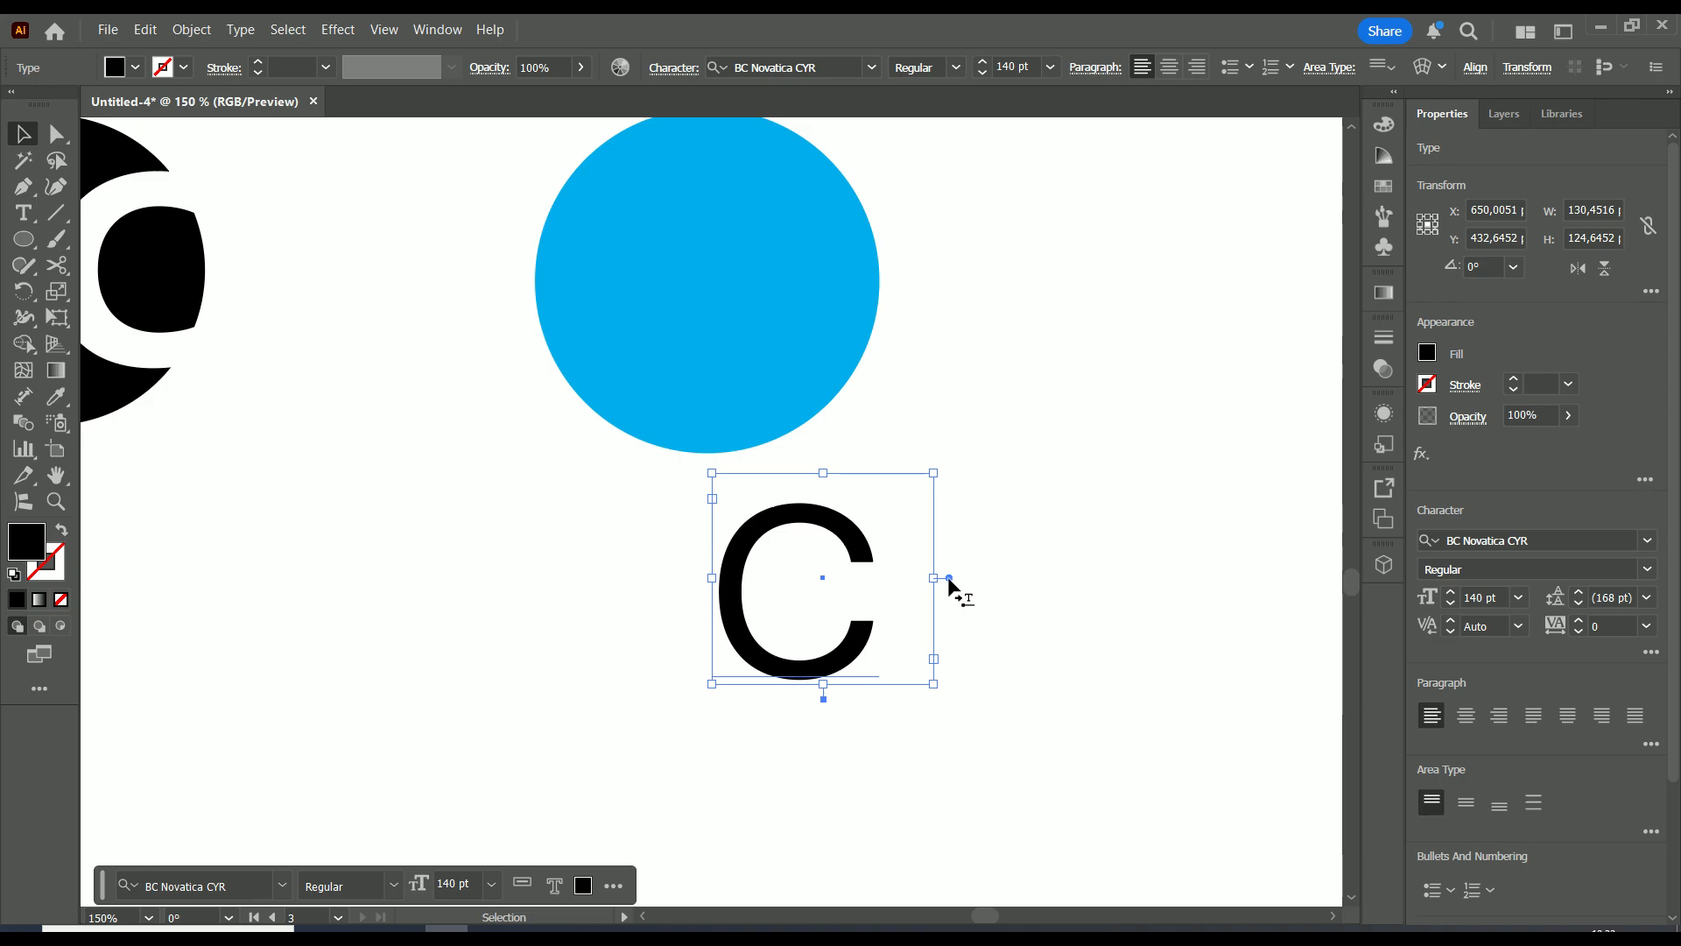
double_click(948, 579)
drag(883, 479, 957, 474)
drag(1002, 391, 943, 561)
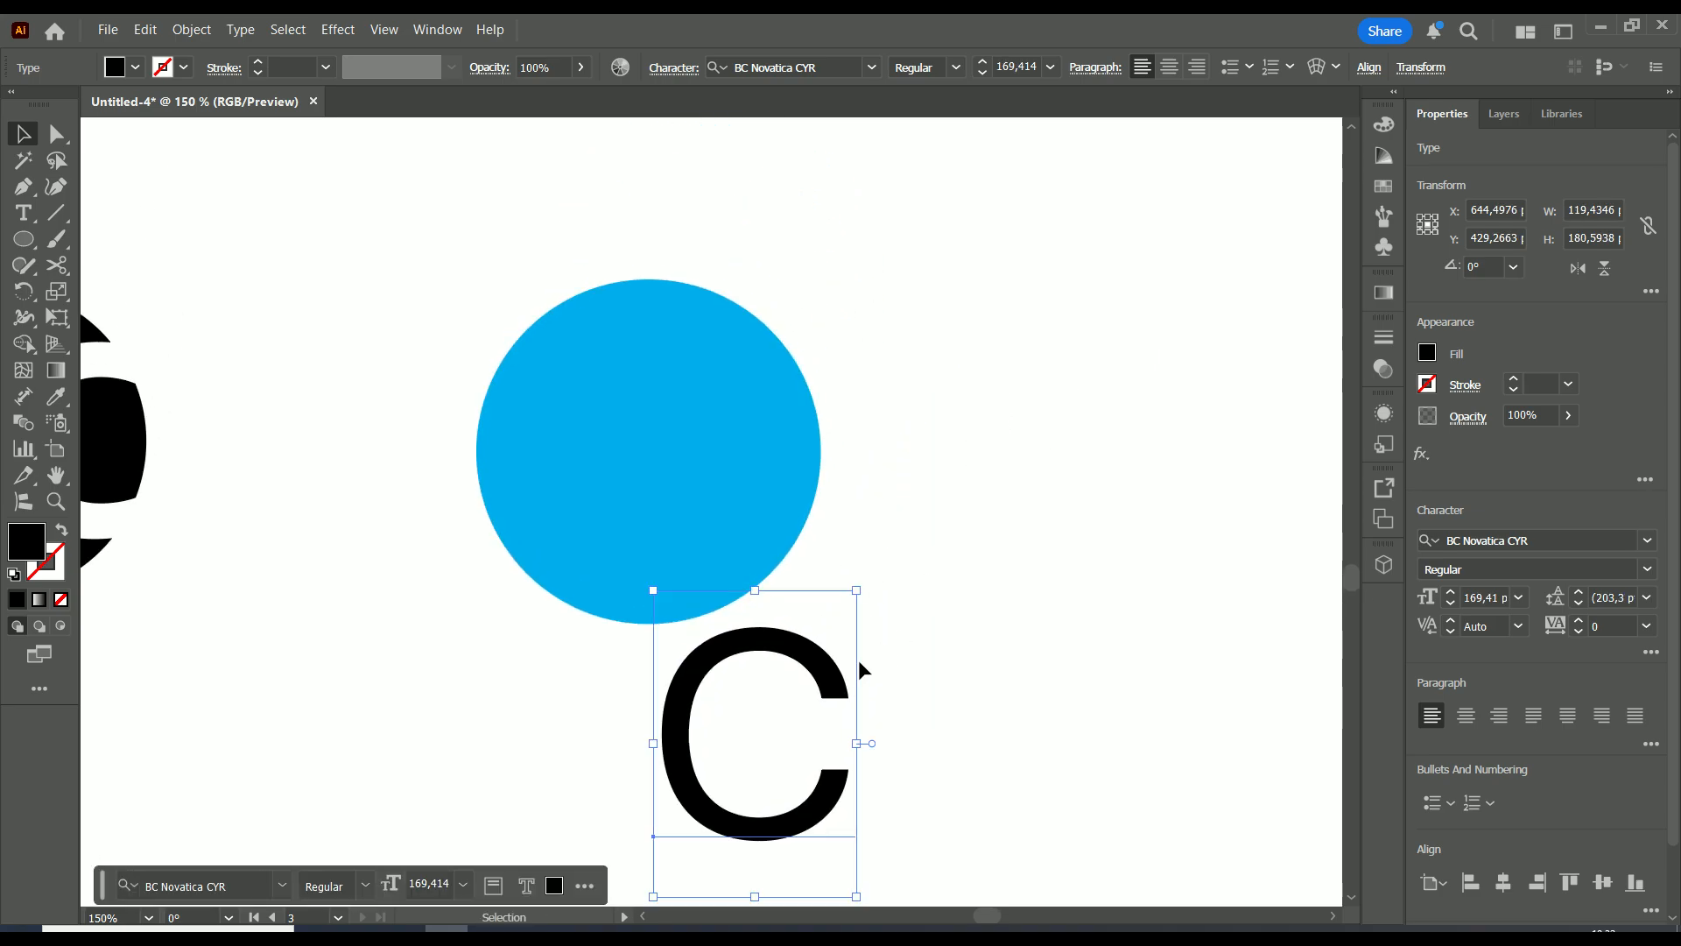
drag(837, 667, 834, 423)
drag(854, 342, 888, 287)
mouse_move(826, 373)
mouse_down()
mouse_move(814, 388)
mouse_move(807, 373)
mouse_up()
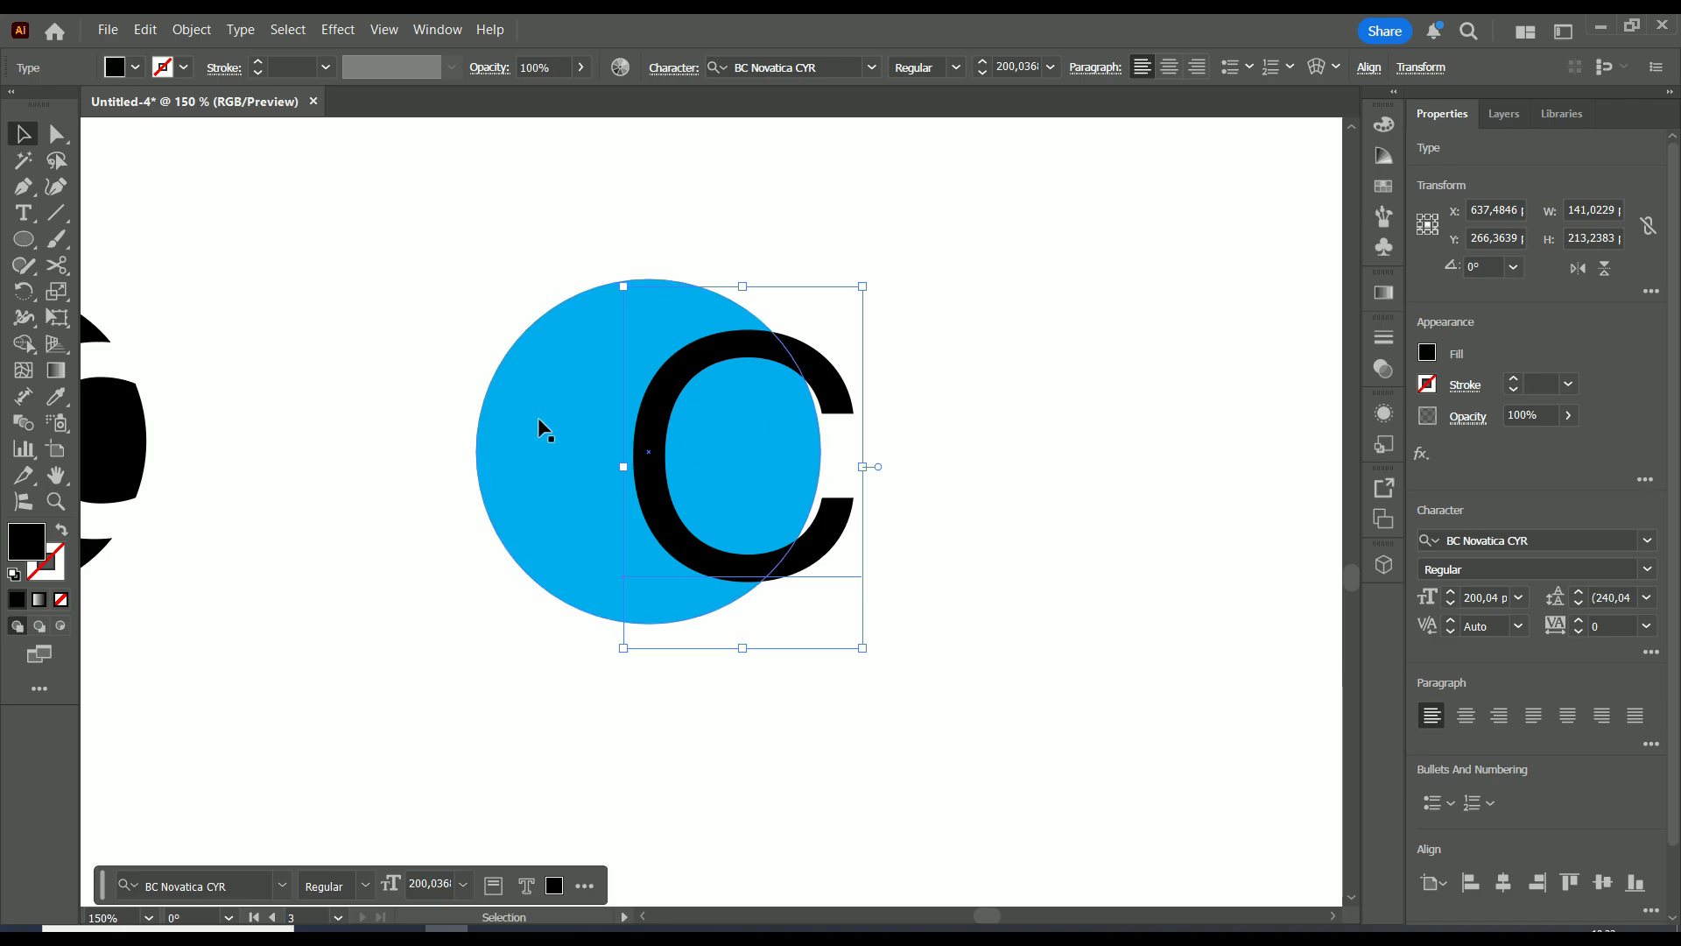
Draw crossing horizontal and vertical lines with a 1 pt black stroke
click(55, 212)
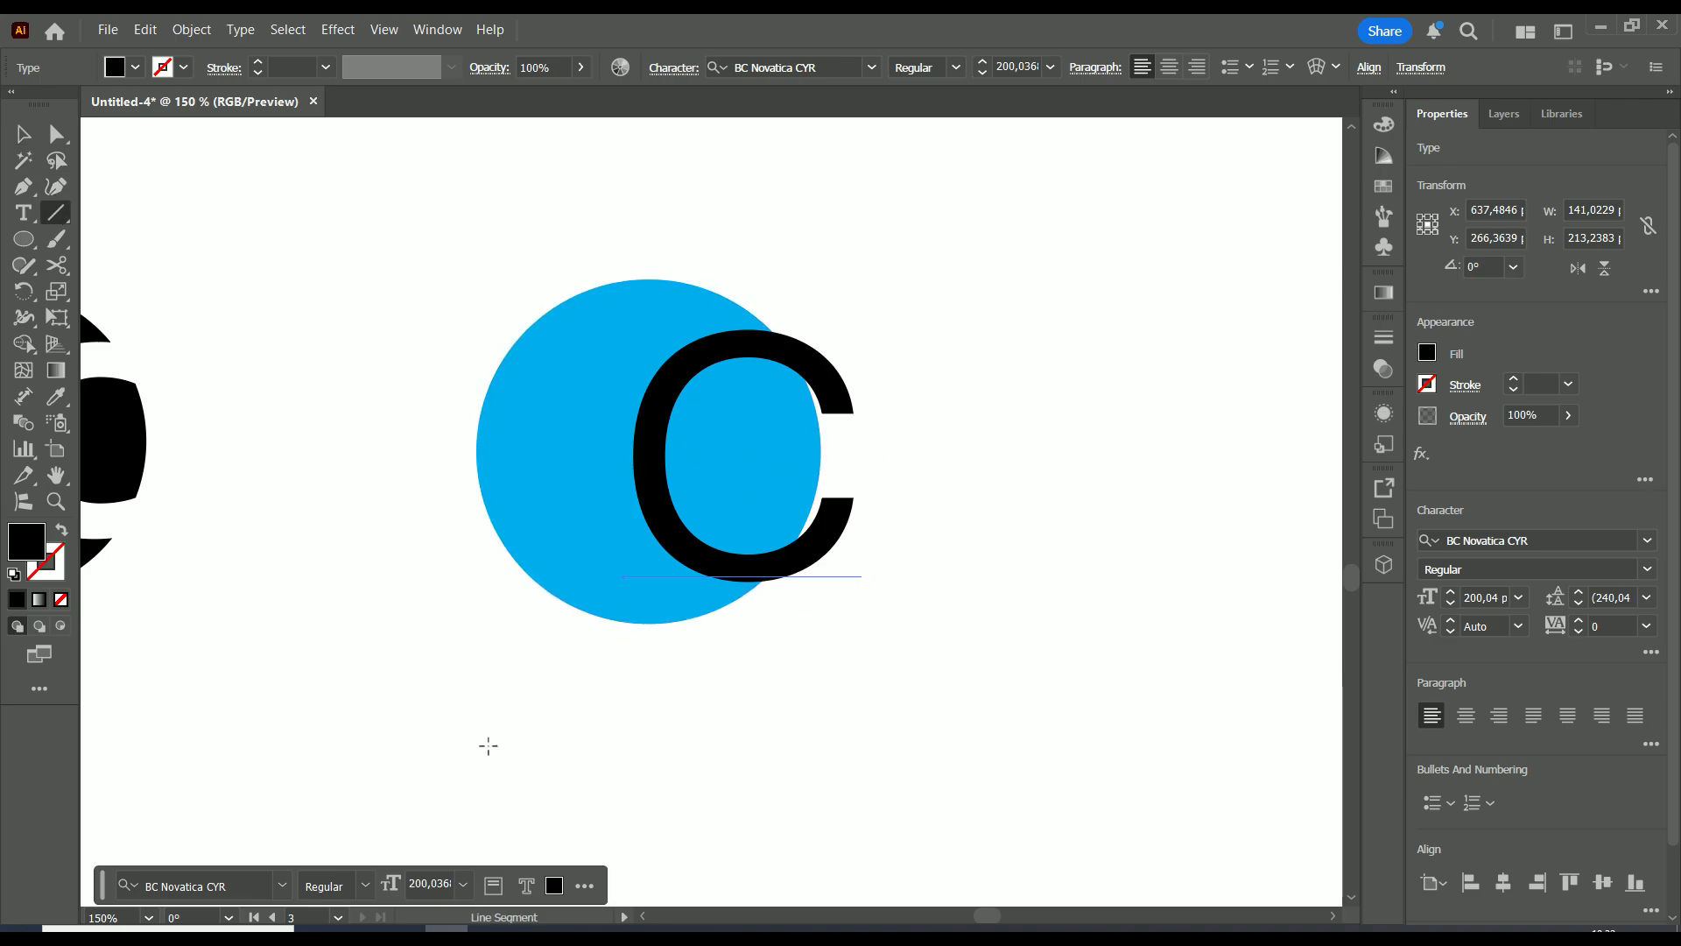
drag(470, 741, 935, 741)
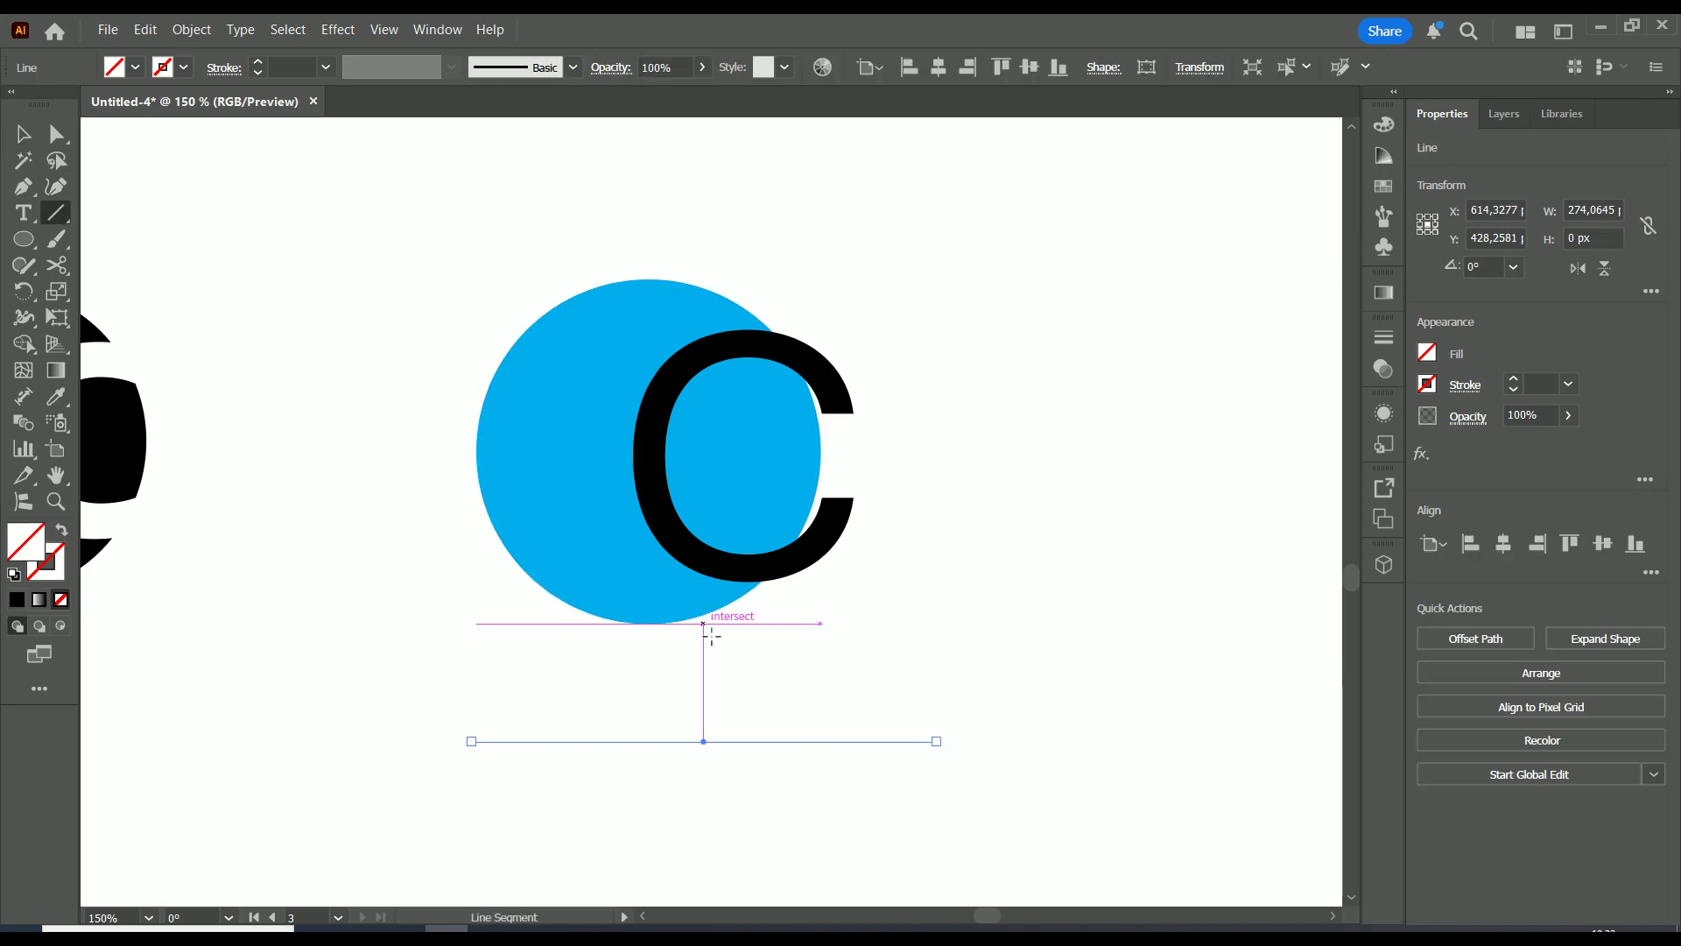
scroll(736, 529, down, 3)
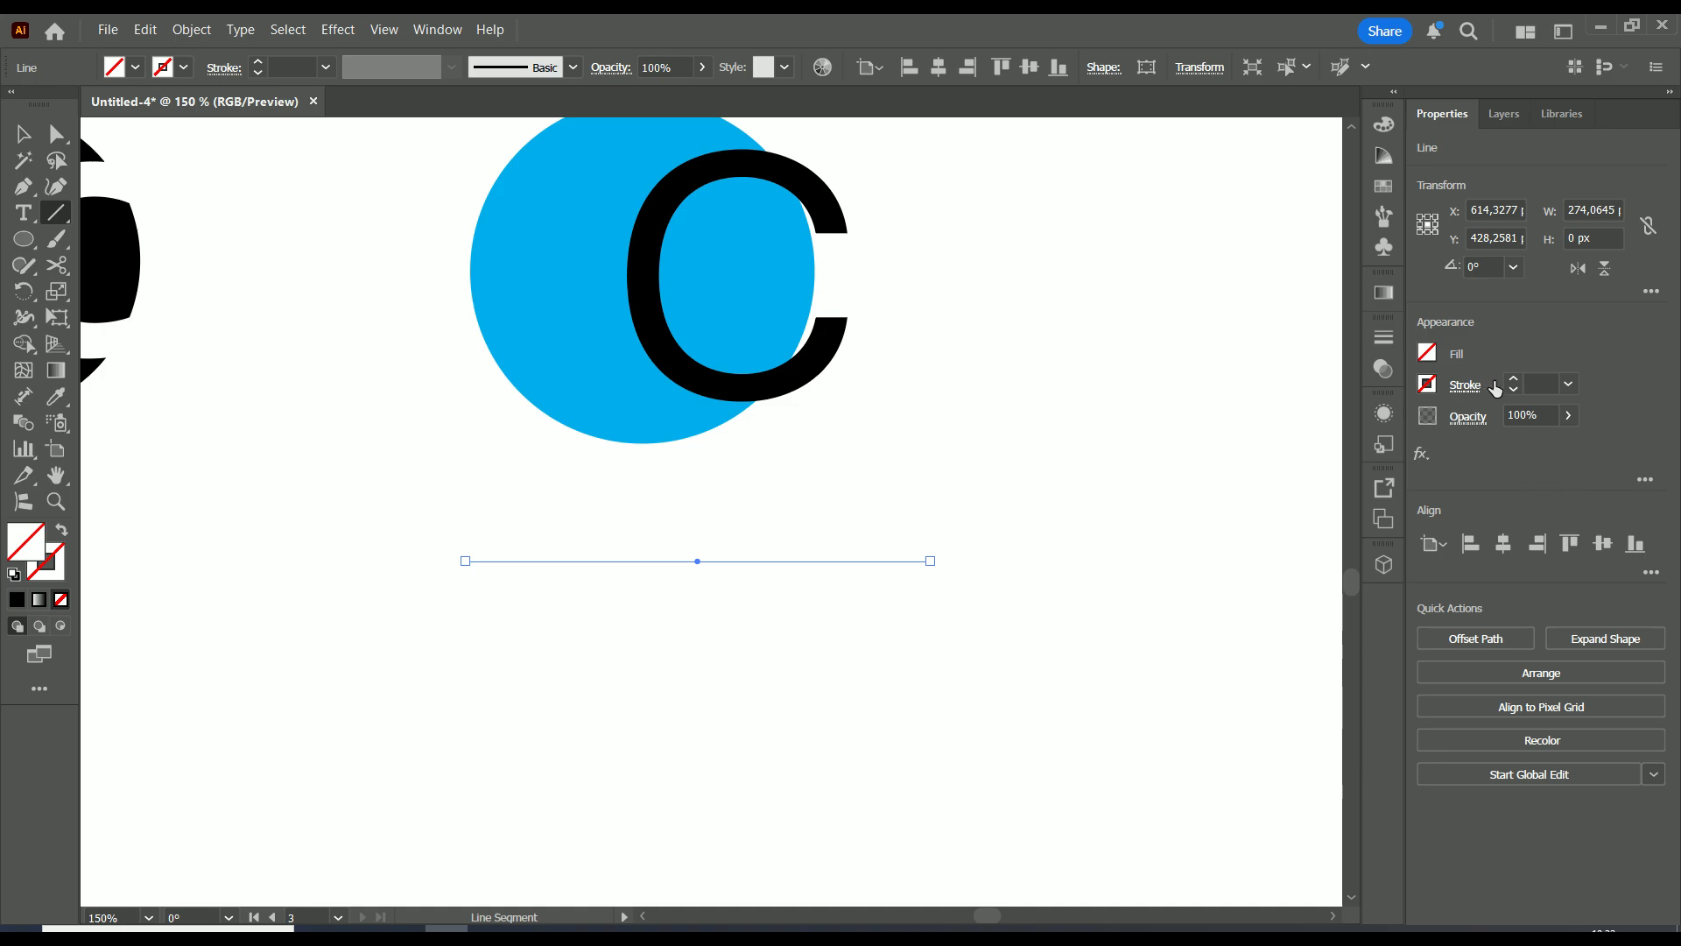
click(1514, 377)
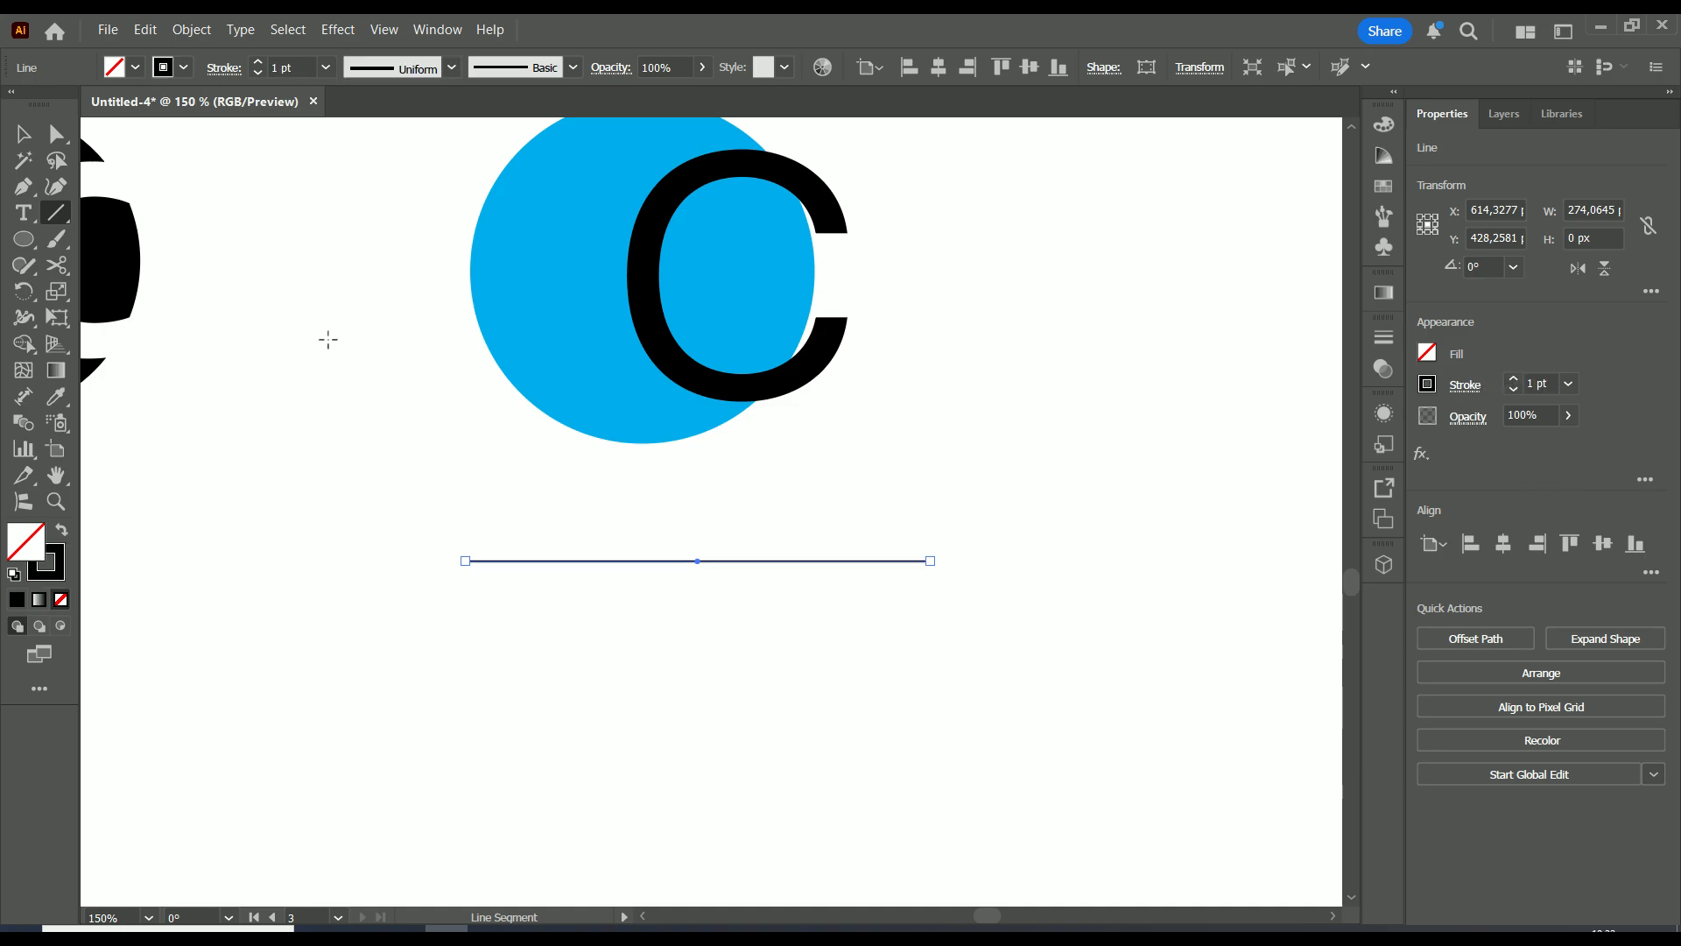
drag(692, 456, 692, 783)
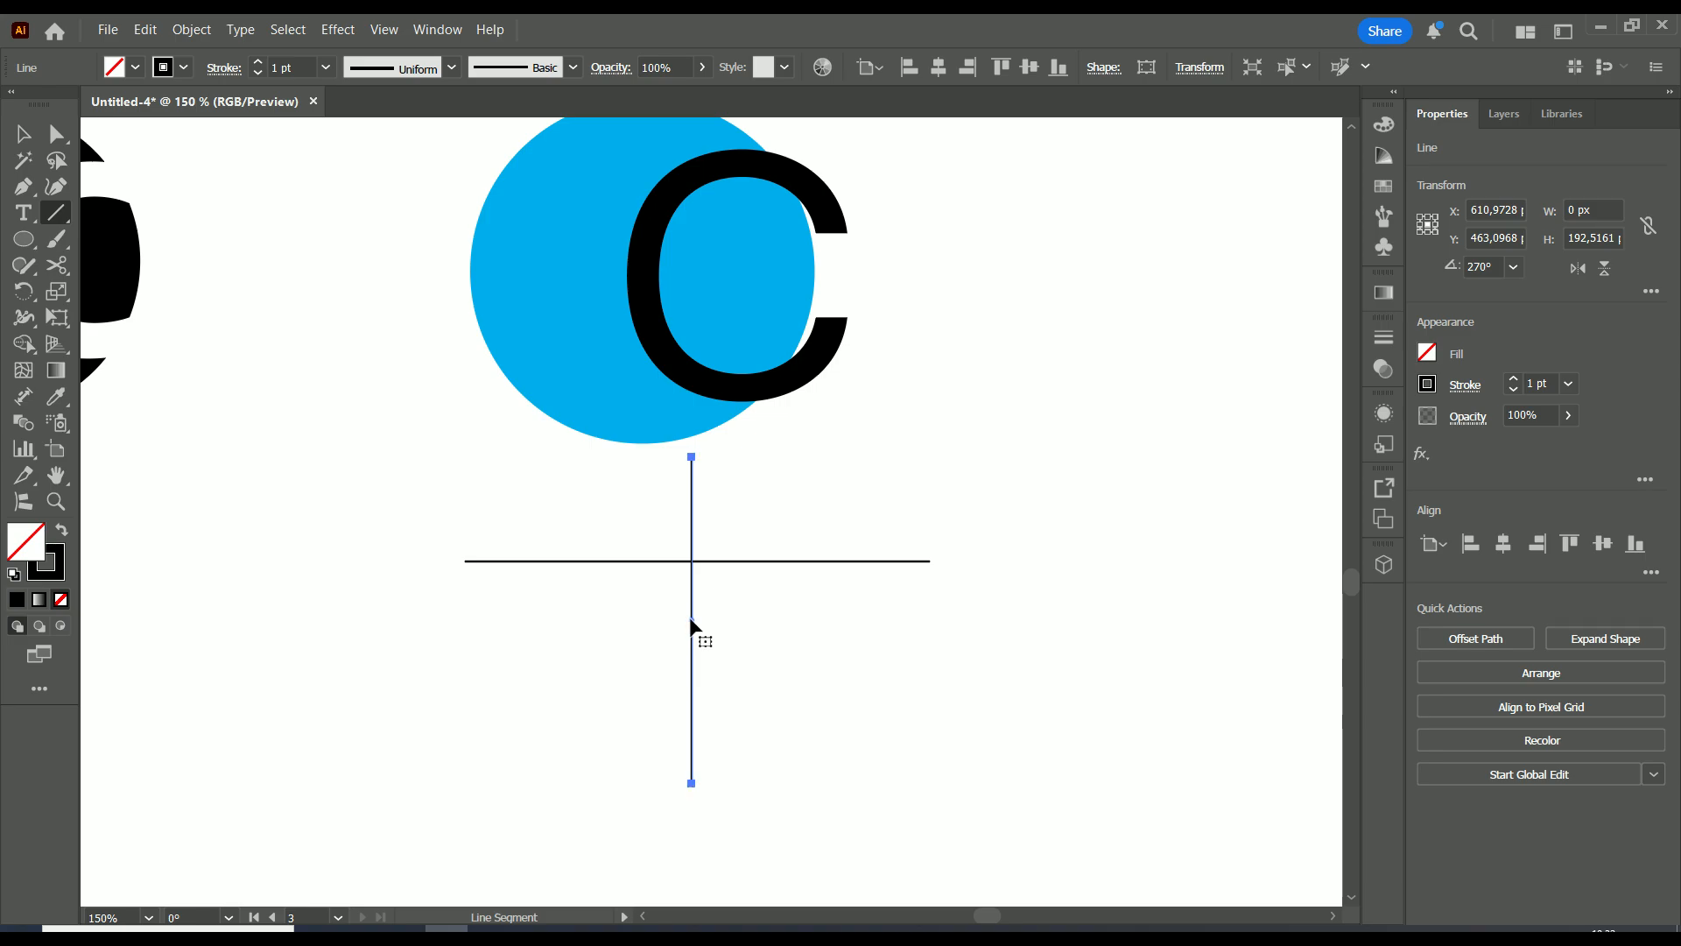
drag(692, 624, 697, 564)
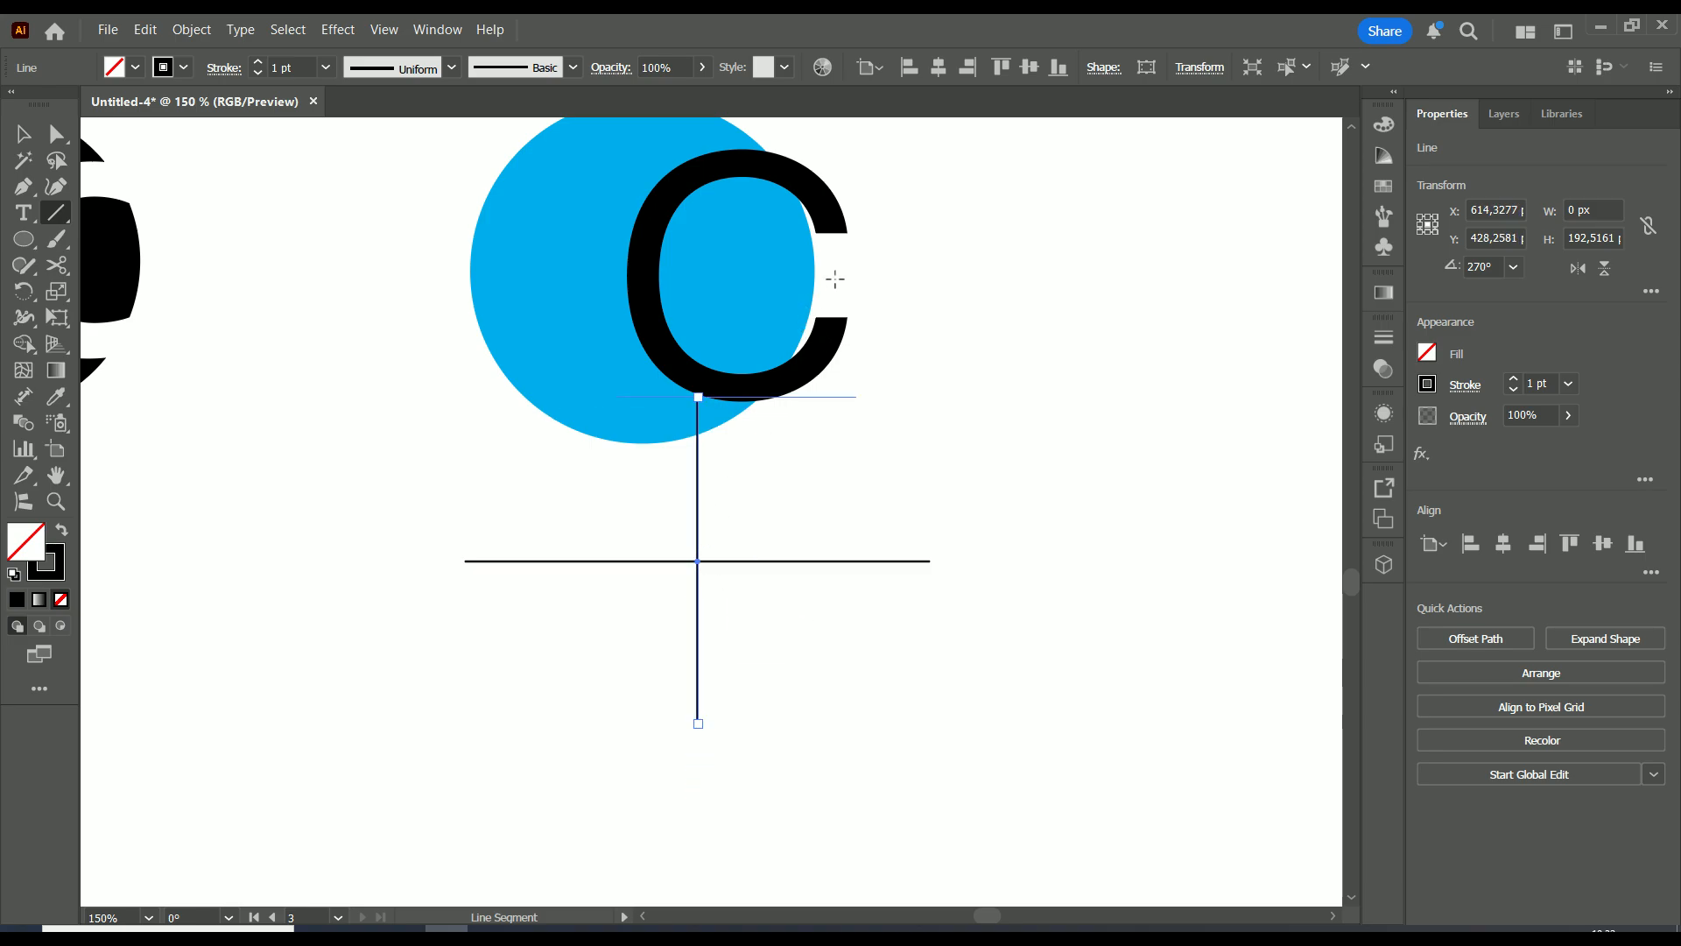
scroll(841, 394, down, 2)
scroll(837, 412, up, 3)
scroll(822, 424, down, 1)
drag(912, 322, 844, 556)
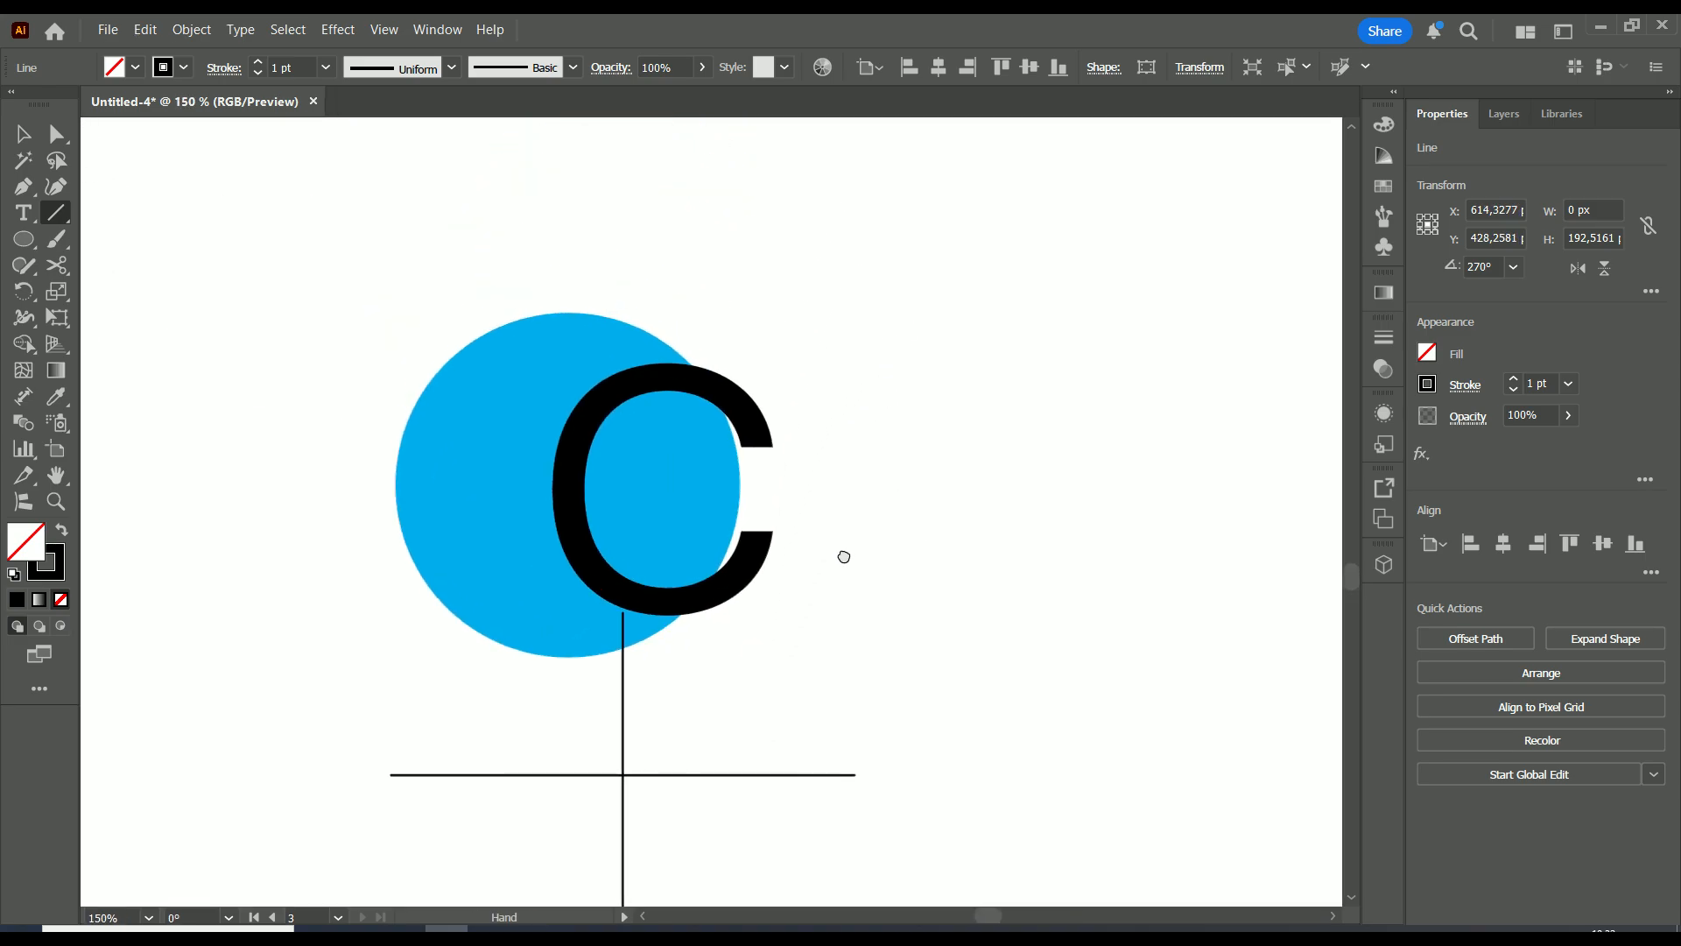
Scale the blue circle and C down together and move them onto the lines' intersection
click(24, 133)
drag(769, 276, 627, 762)
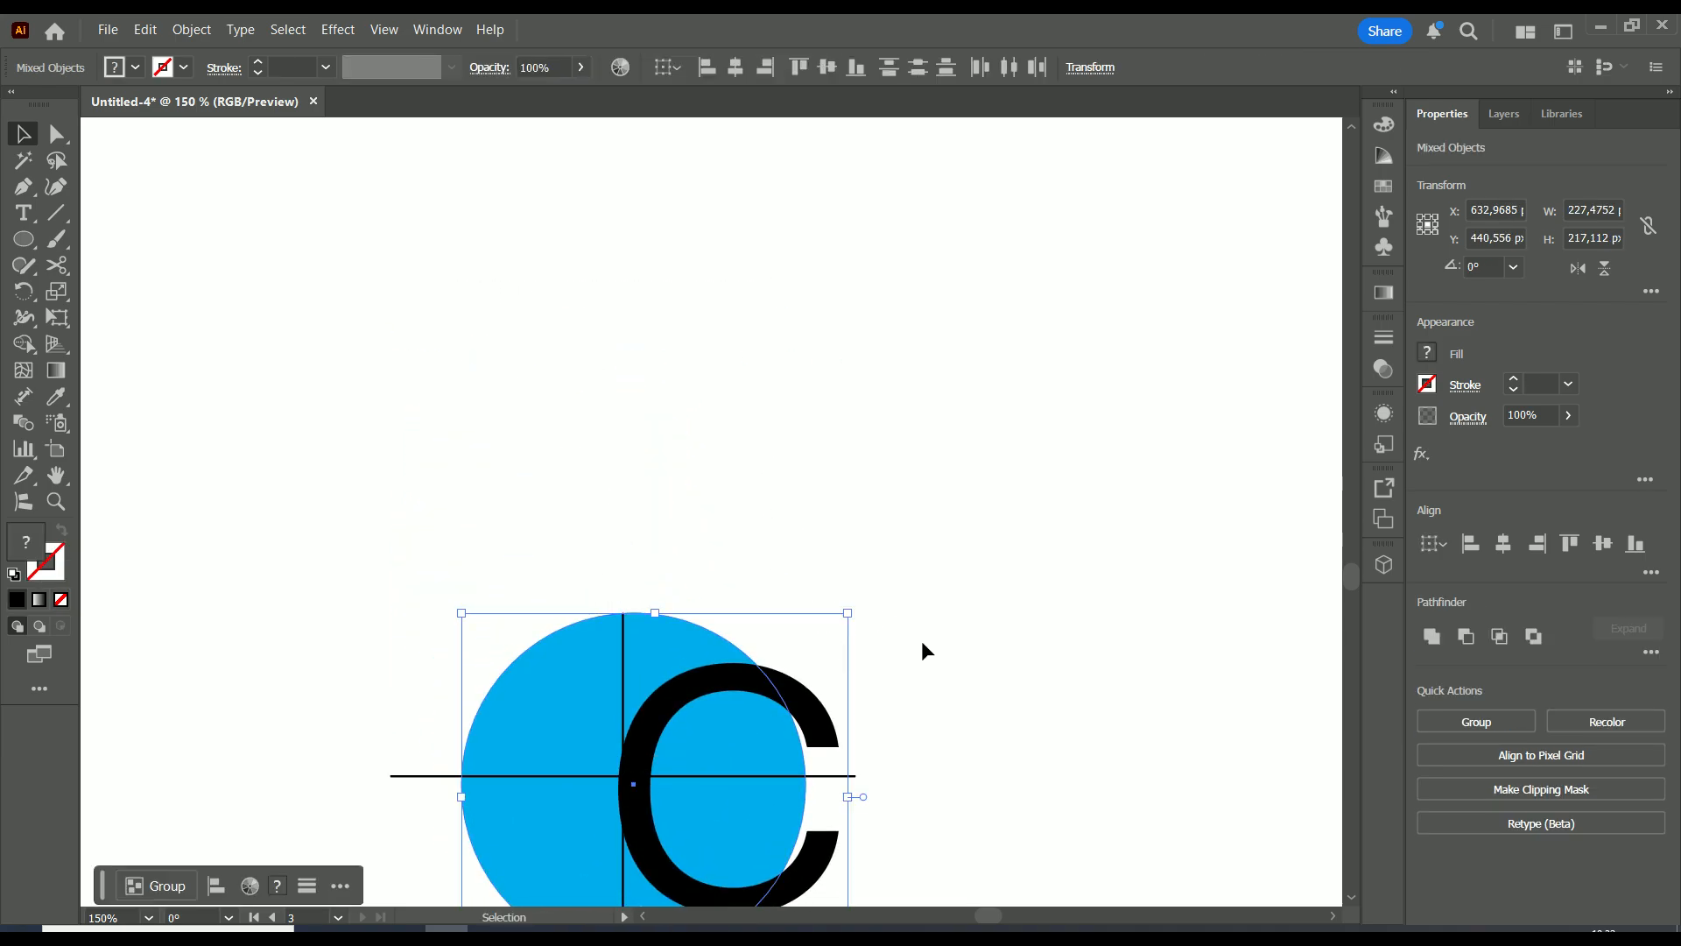
click(914, 697)
drag(817, 543, 692, 665)
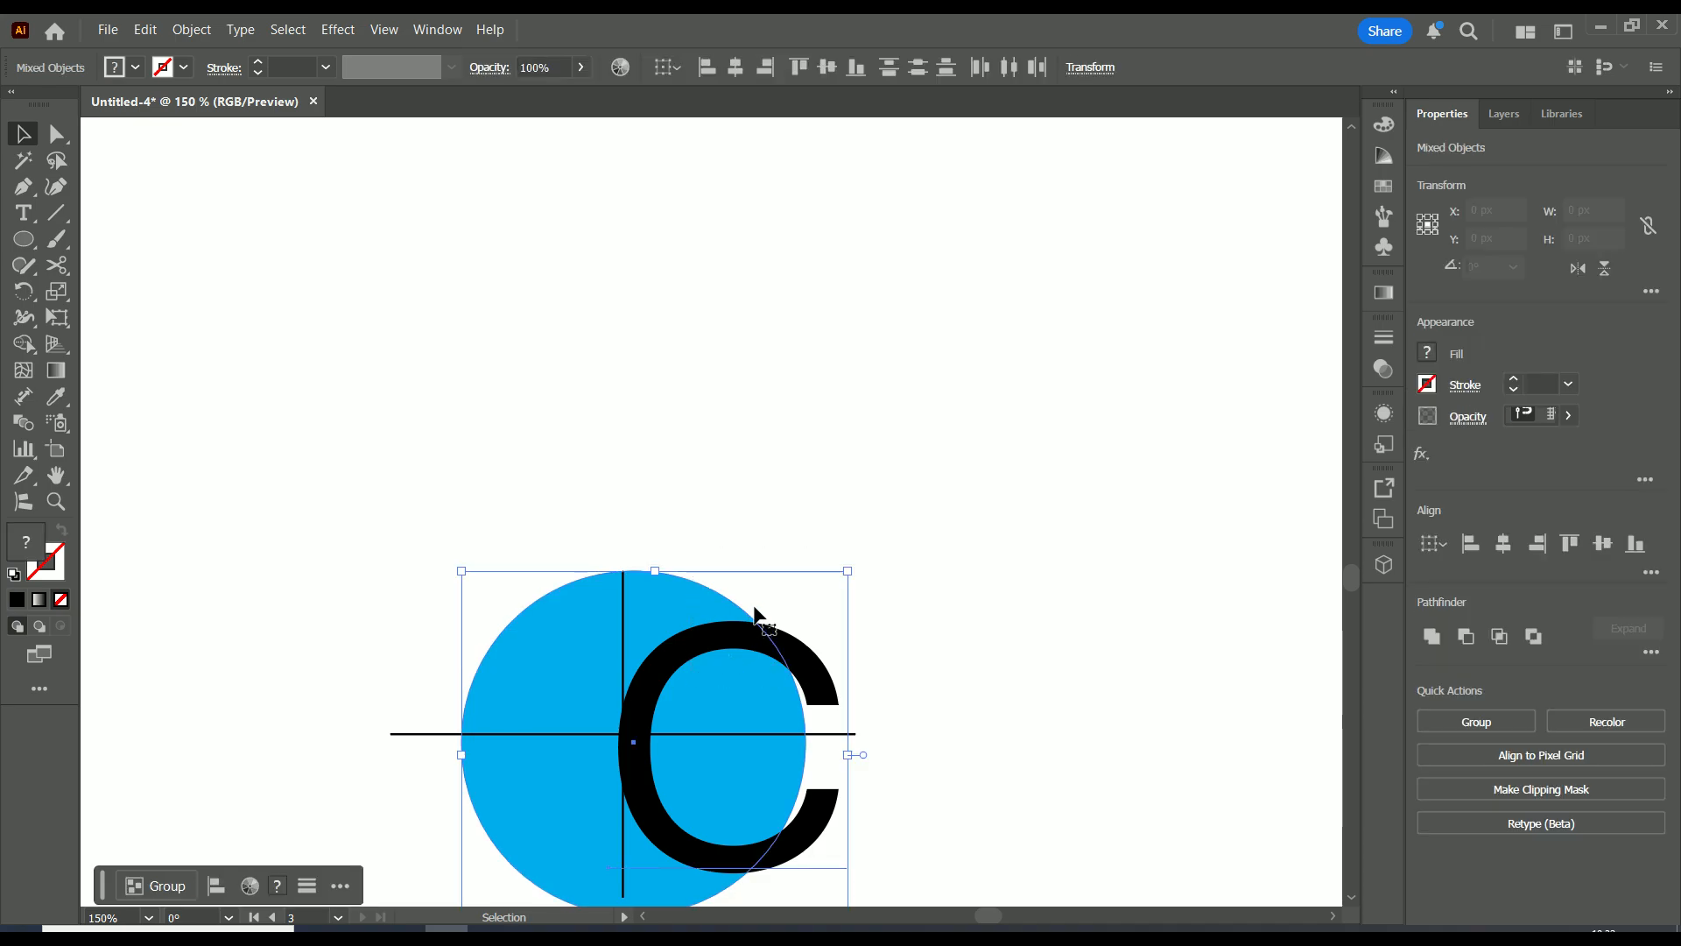
drag(848, 571, 780, 635)
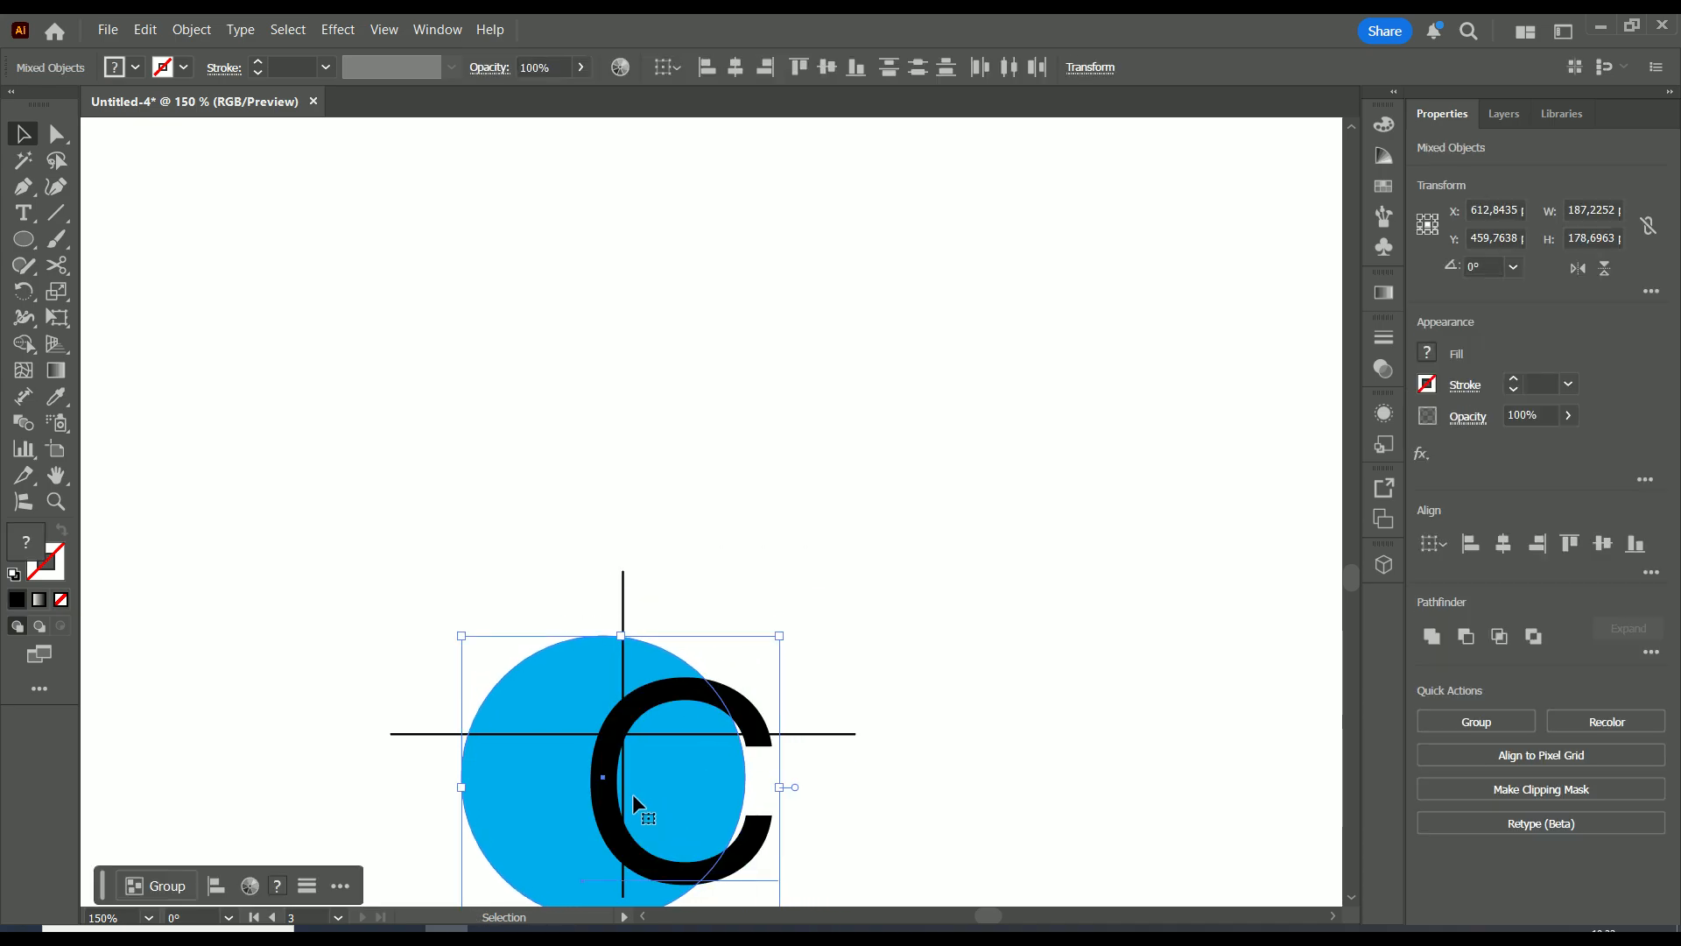
drag(603, 777, 623, 737)
Settle the C against the circle's right edge, straddling the vertical line, then select everything
key(space)
drag(826, 646, 963, 545)
scroll(858, 608, up, 2)
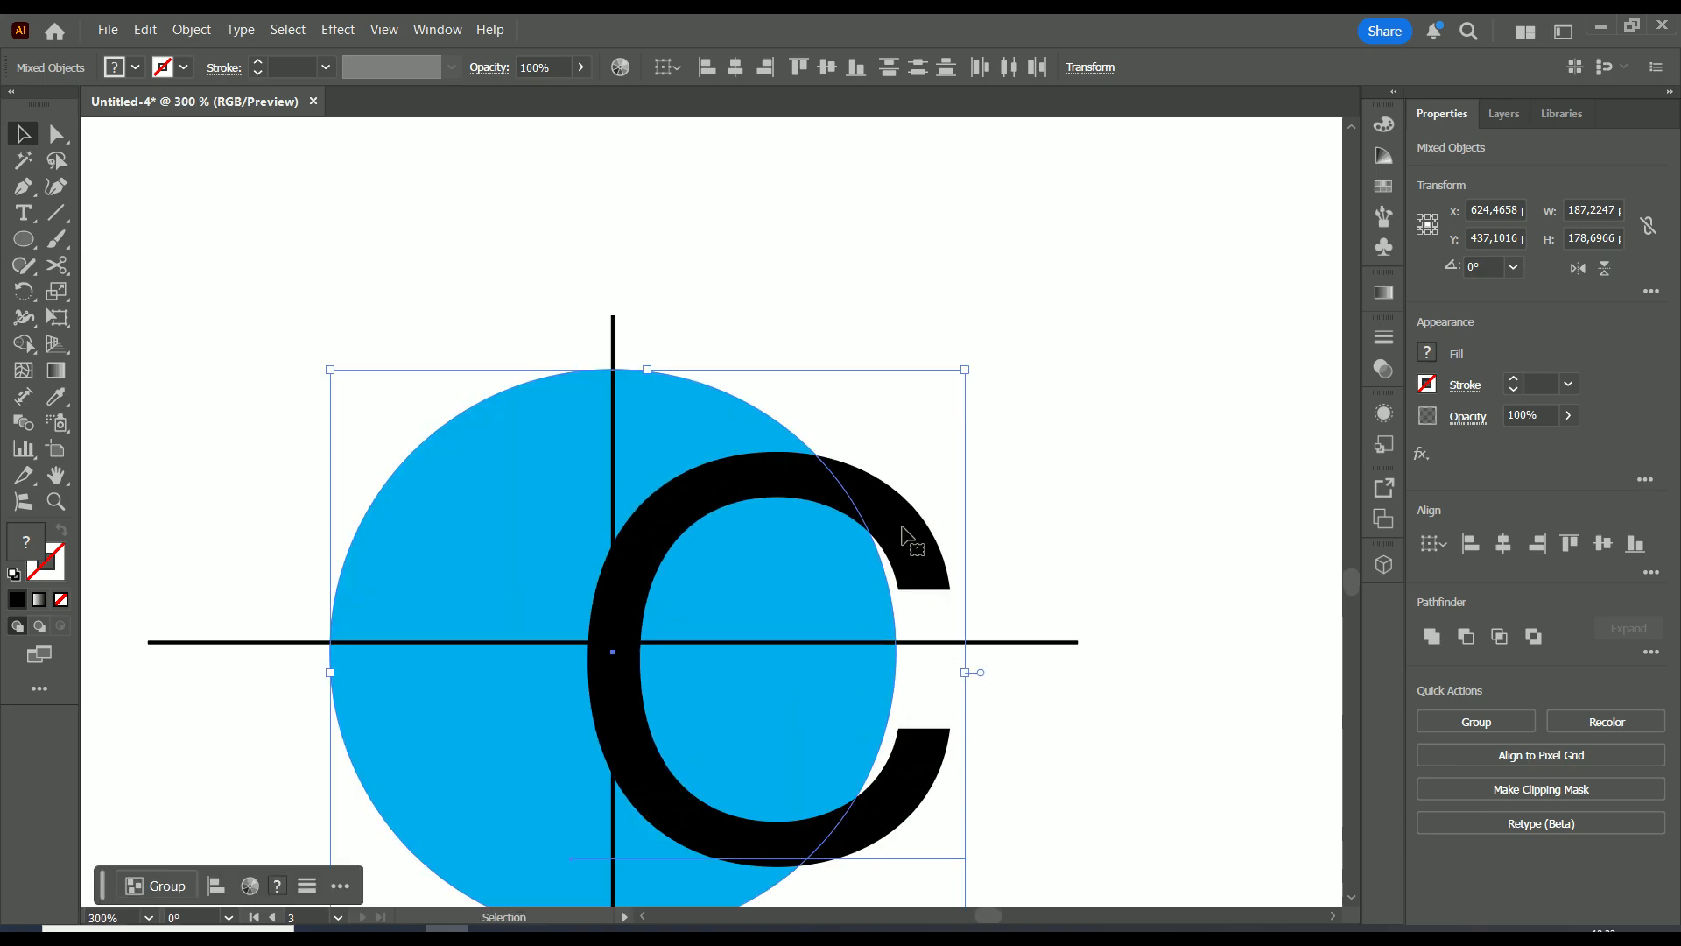
click(859, 260)
drag(863, 521, 899, 524)
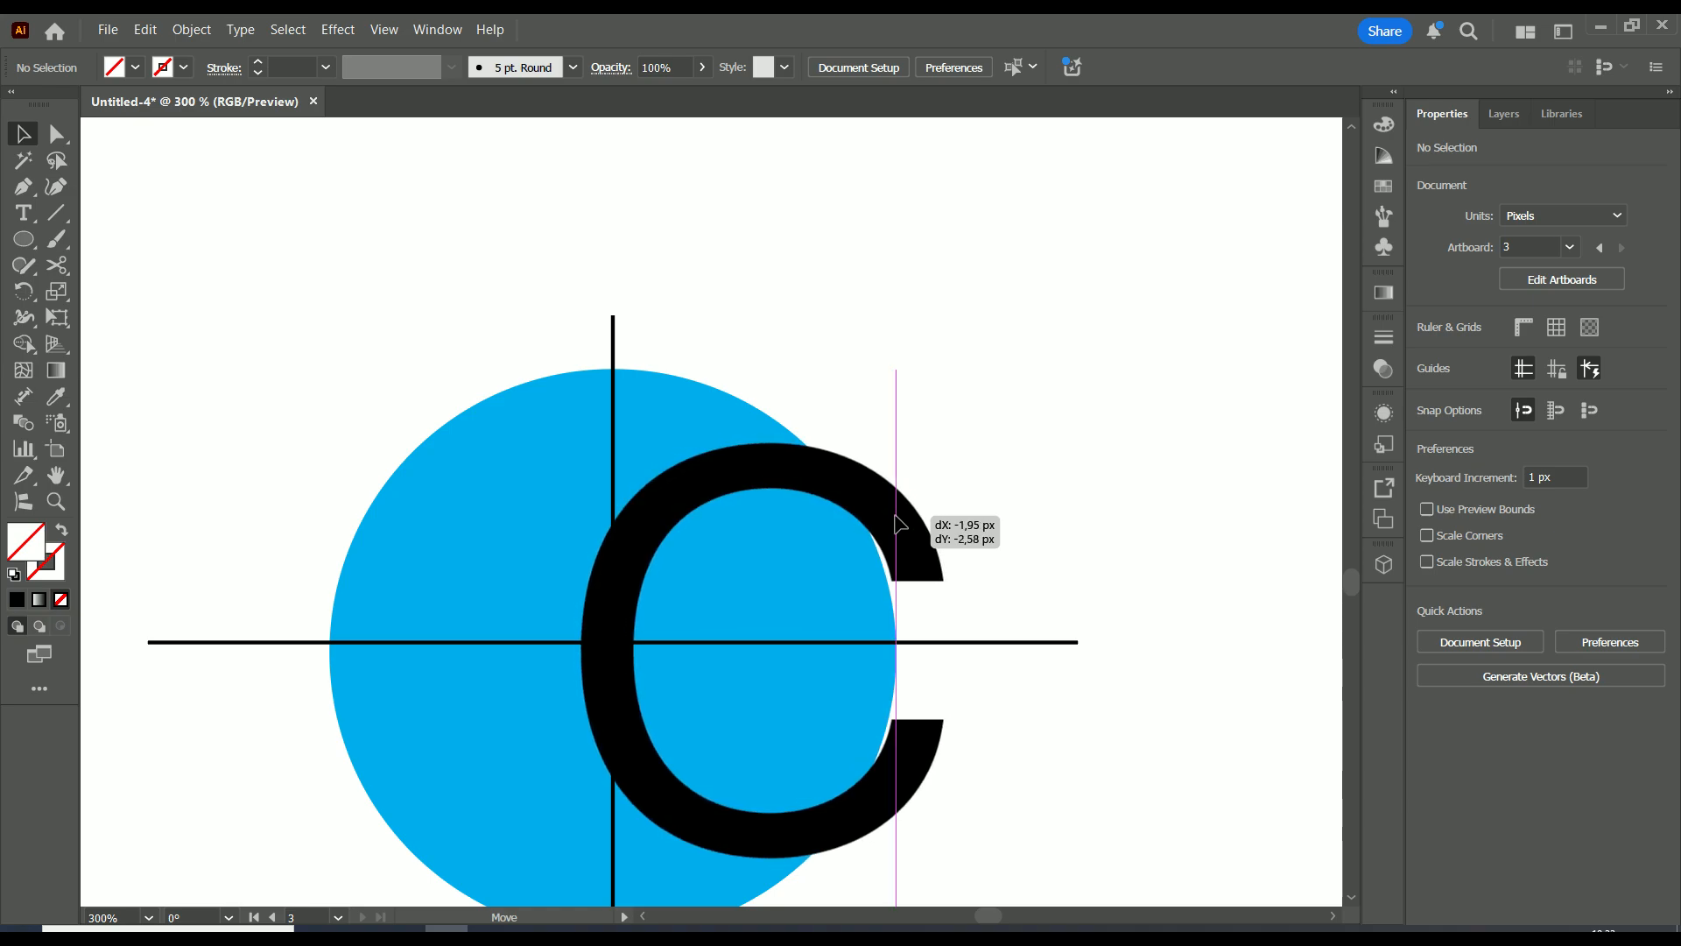
drag(895, 515, 895, 515)
scroll(959, 478, down, 2)
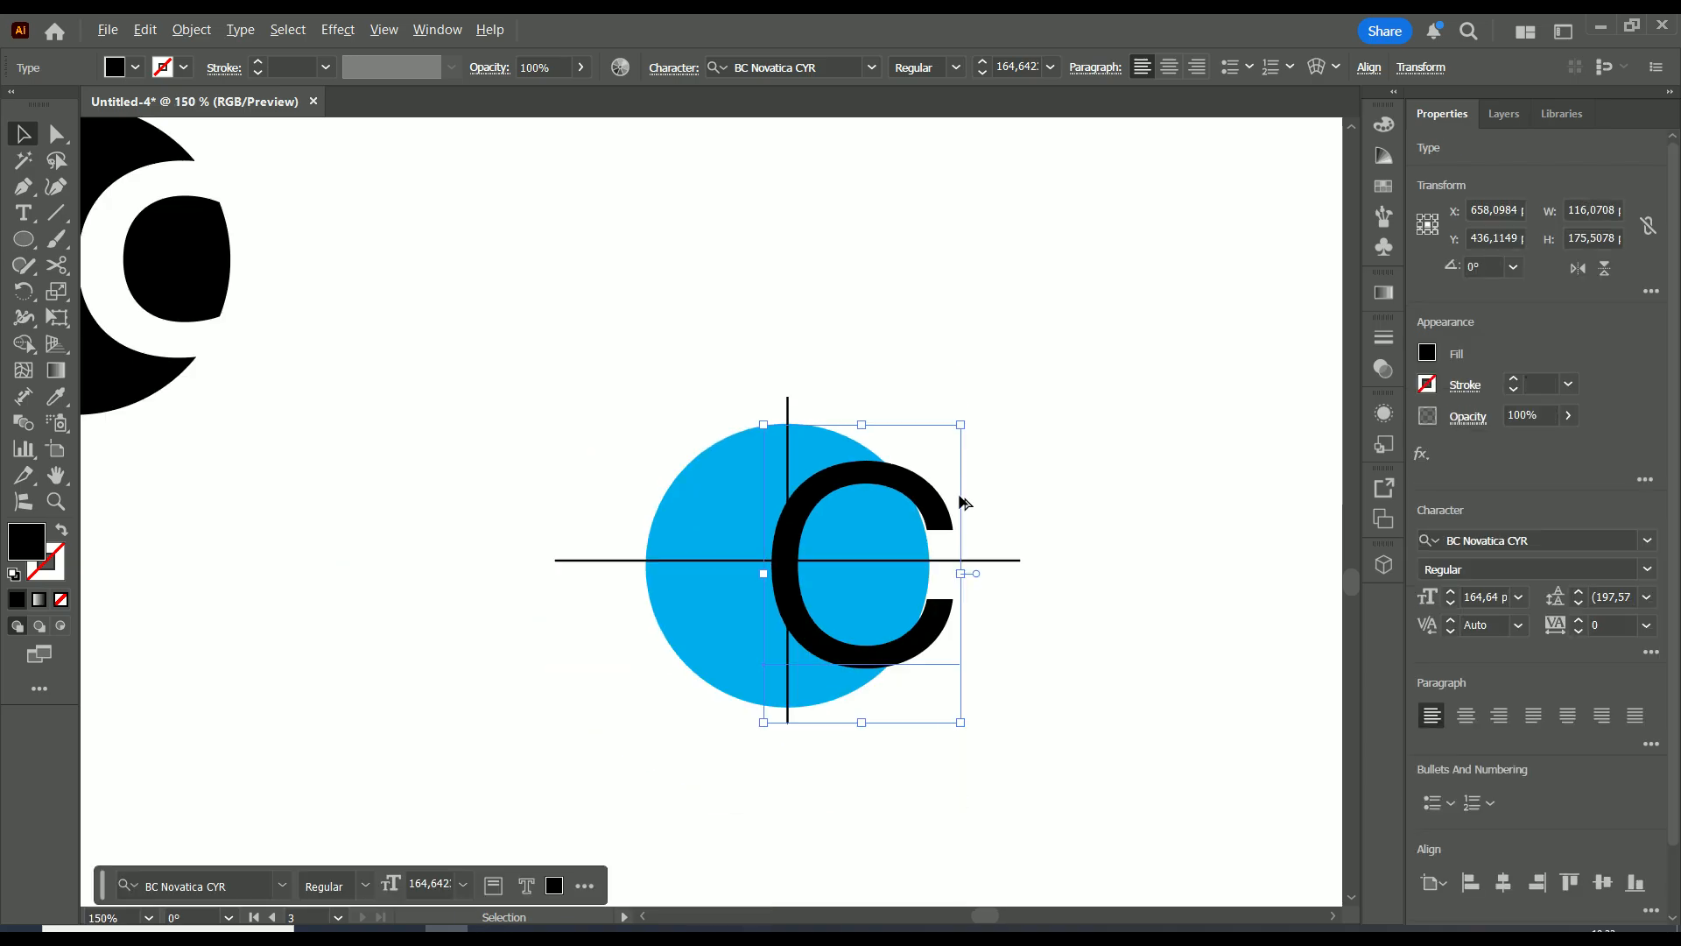
scroll(960, 498, up, 2)
scroll(956, 509, down, 1)
drag(1086, 292, 453, 806)
Delete the horizontal and vertical guide lines
click(447, 574)
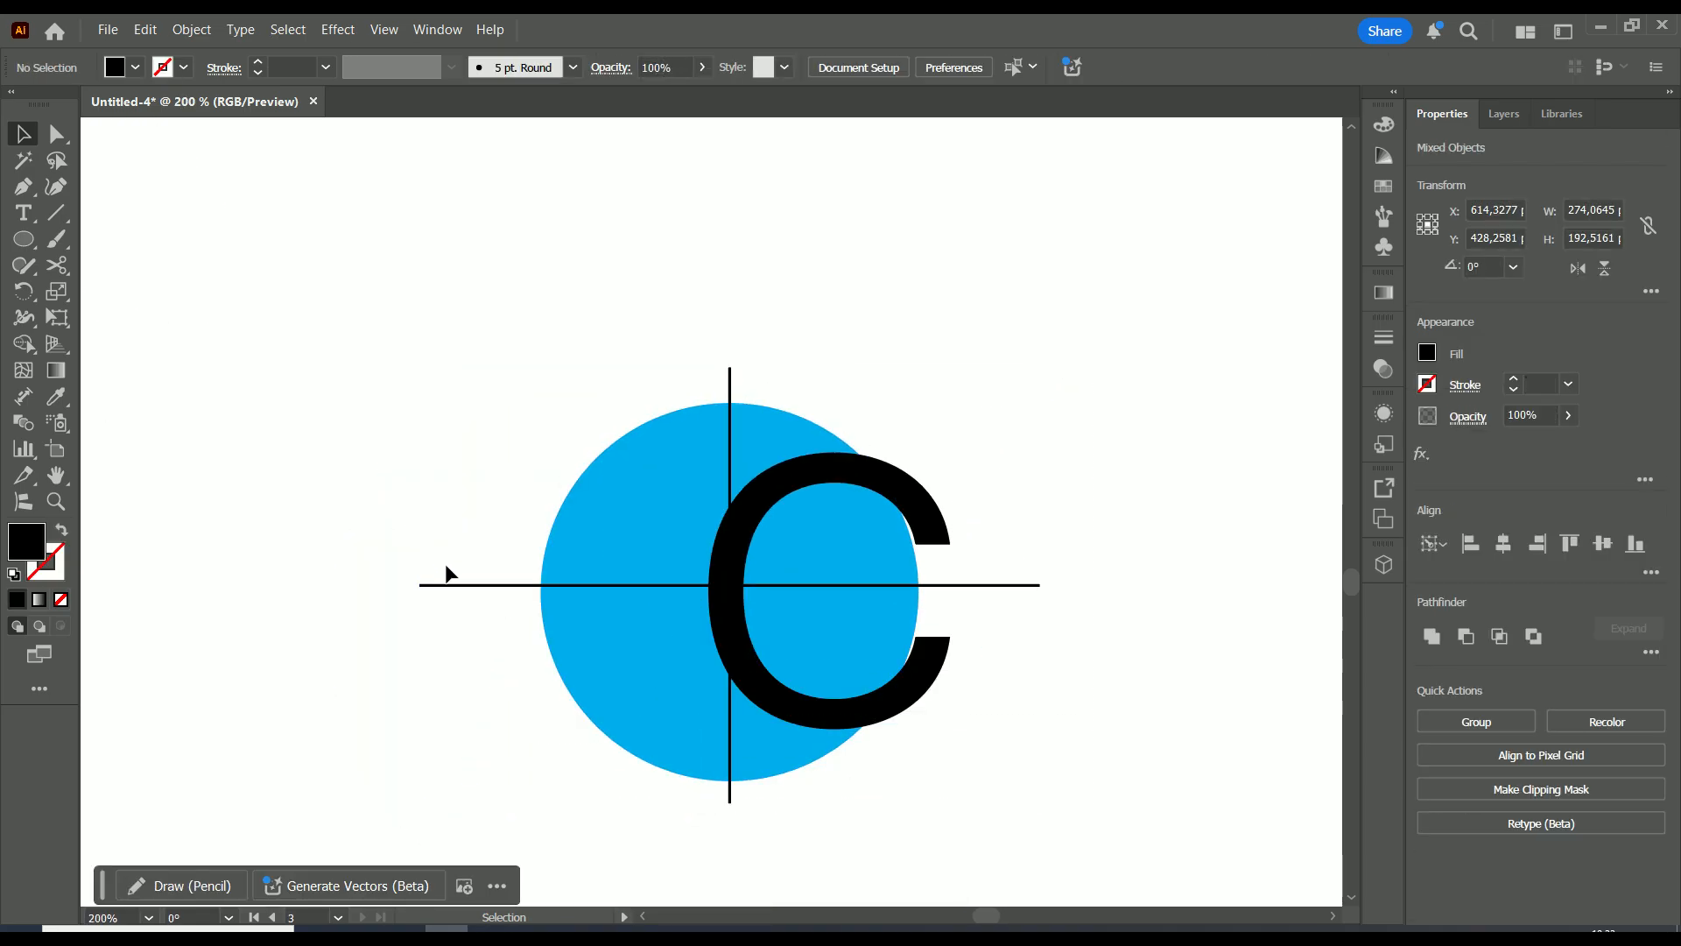
click(447, 584)
key(Delete)
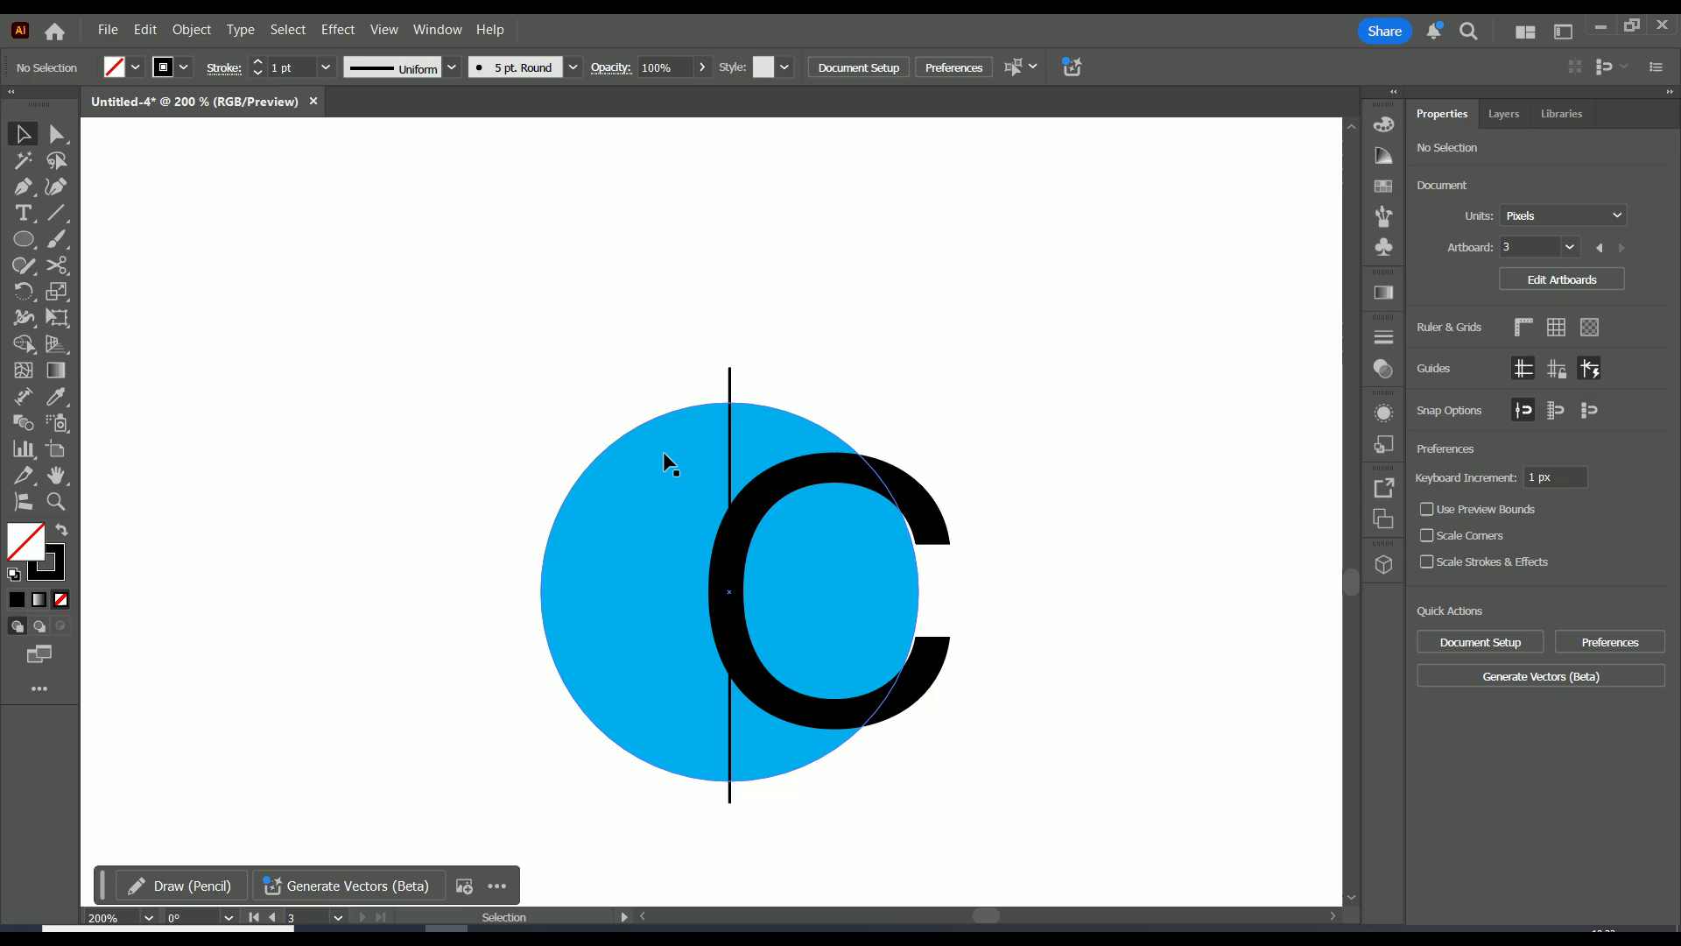
click(729, 379)
key(Delete)
Convert the C text to outlines and select it with the blue circle
drag(1043, 318, 495, 786)
click(1043, 480)
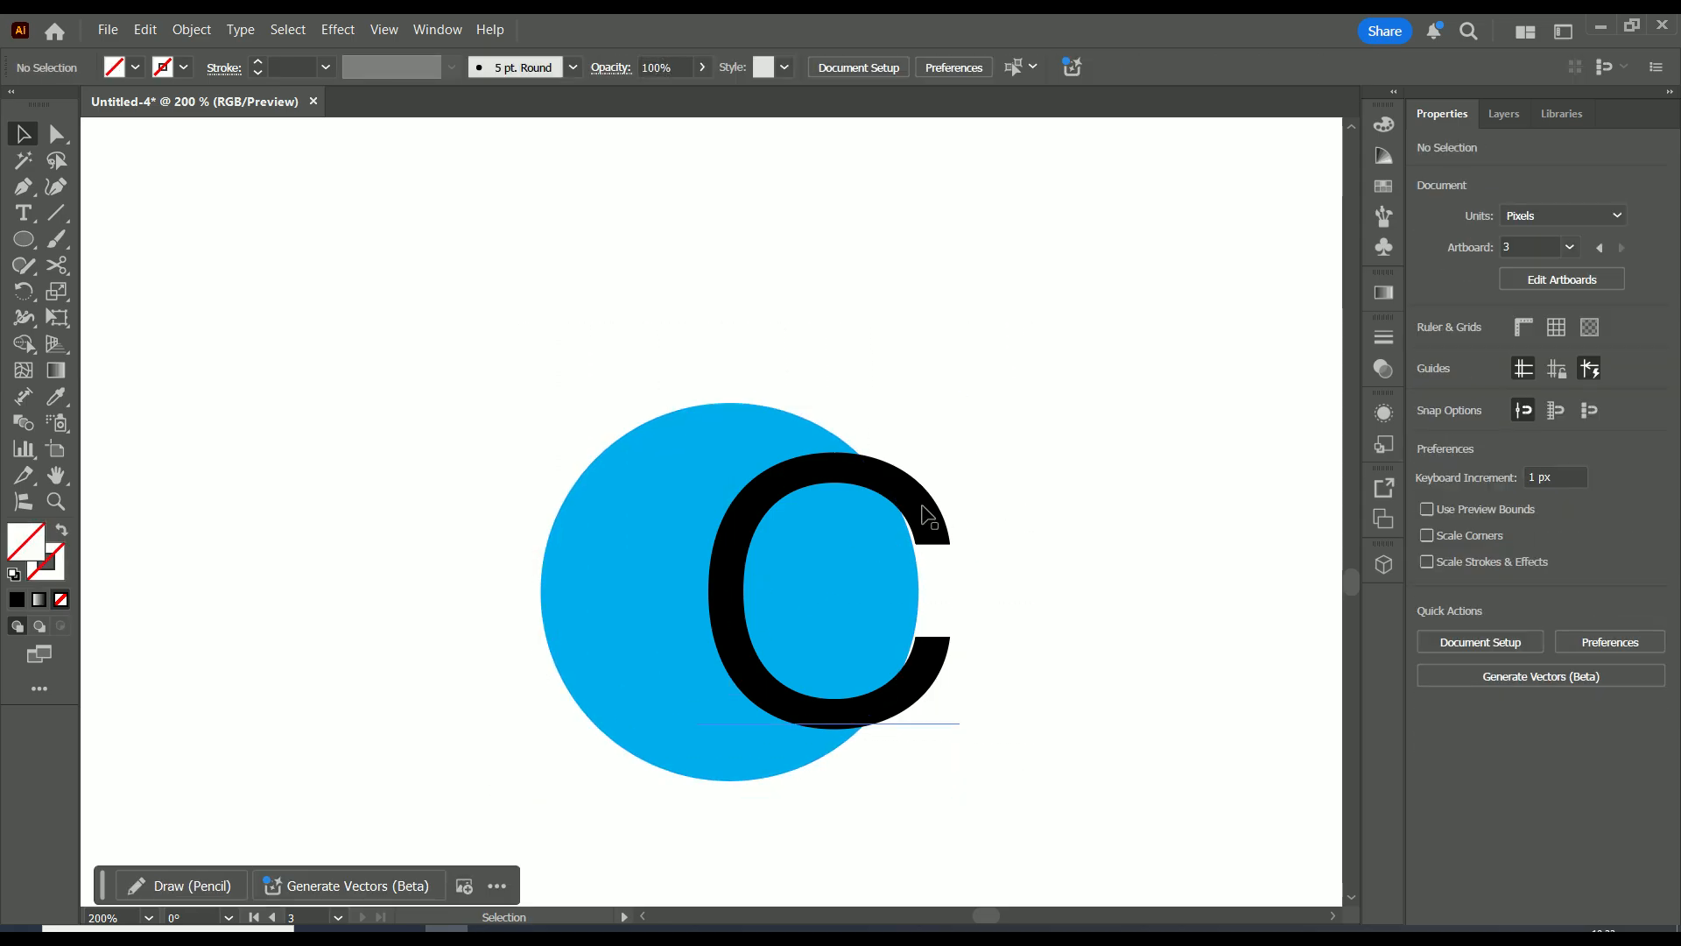
click(922, 517)
right_click(924, 519)
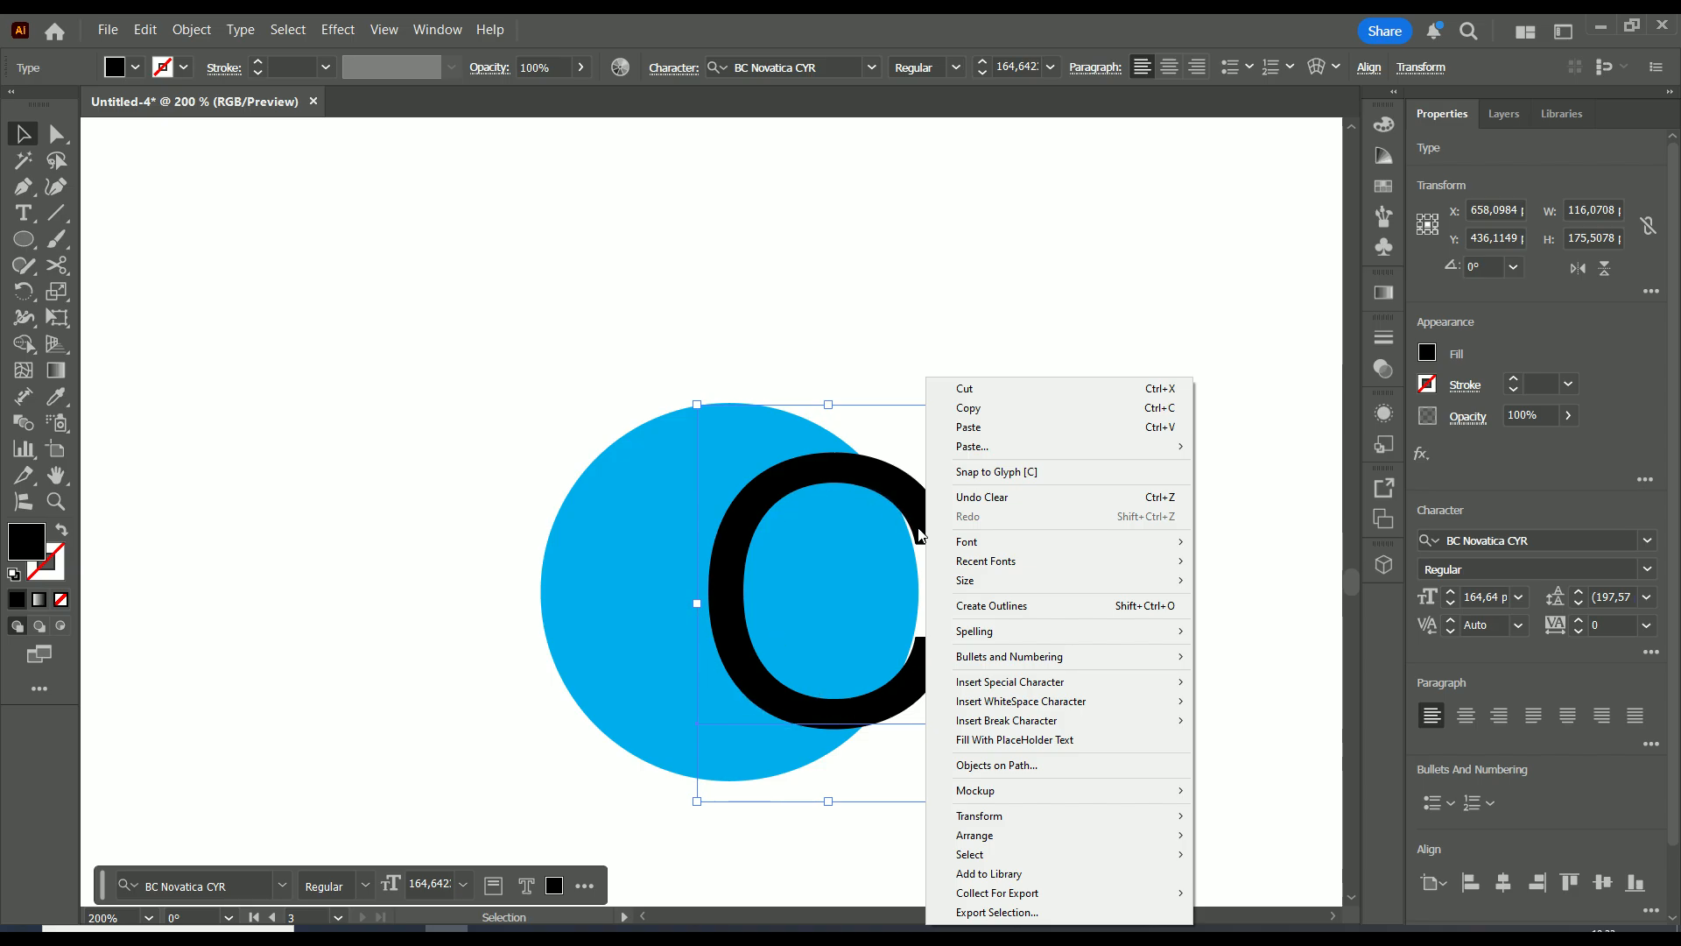
click(1055, 608)
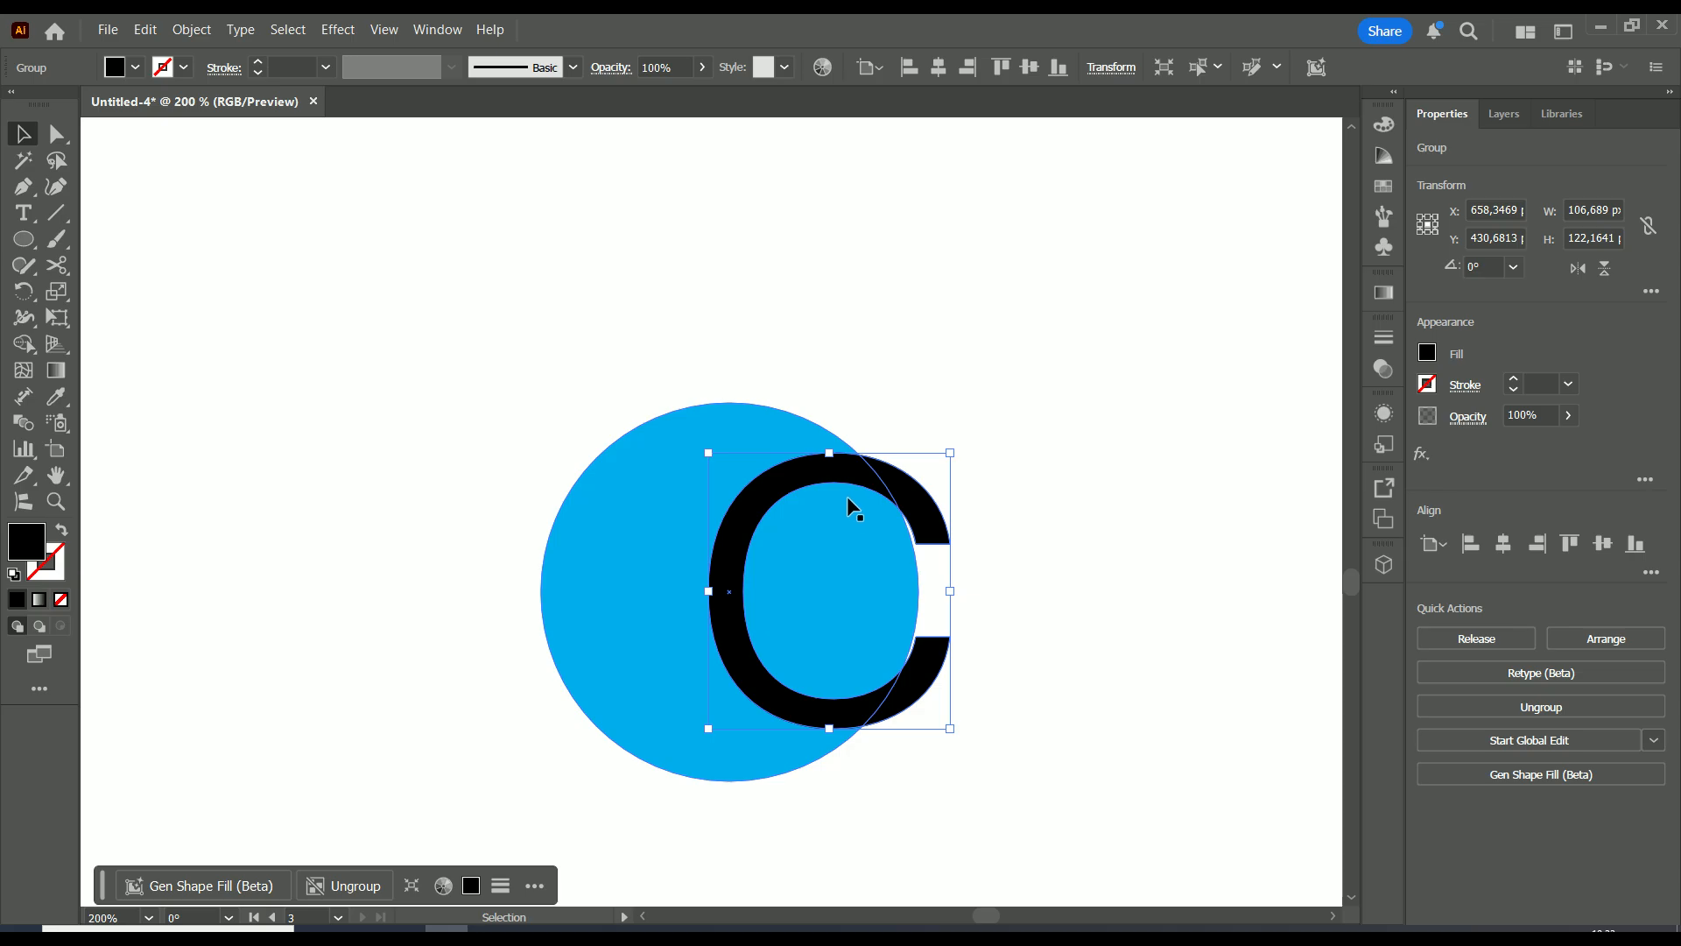
drag(1015, 334, 504, 792)
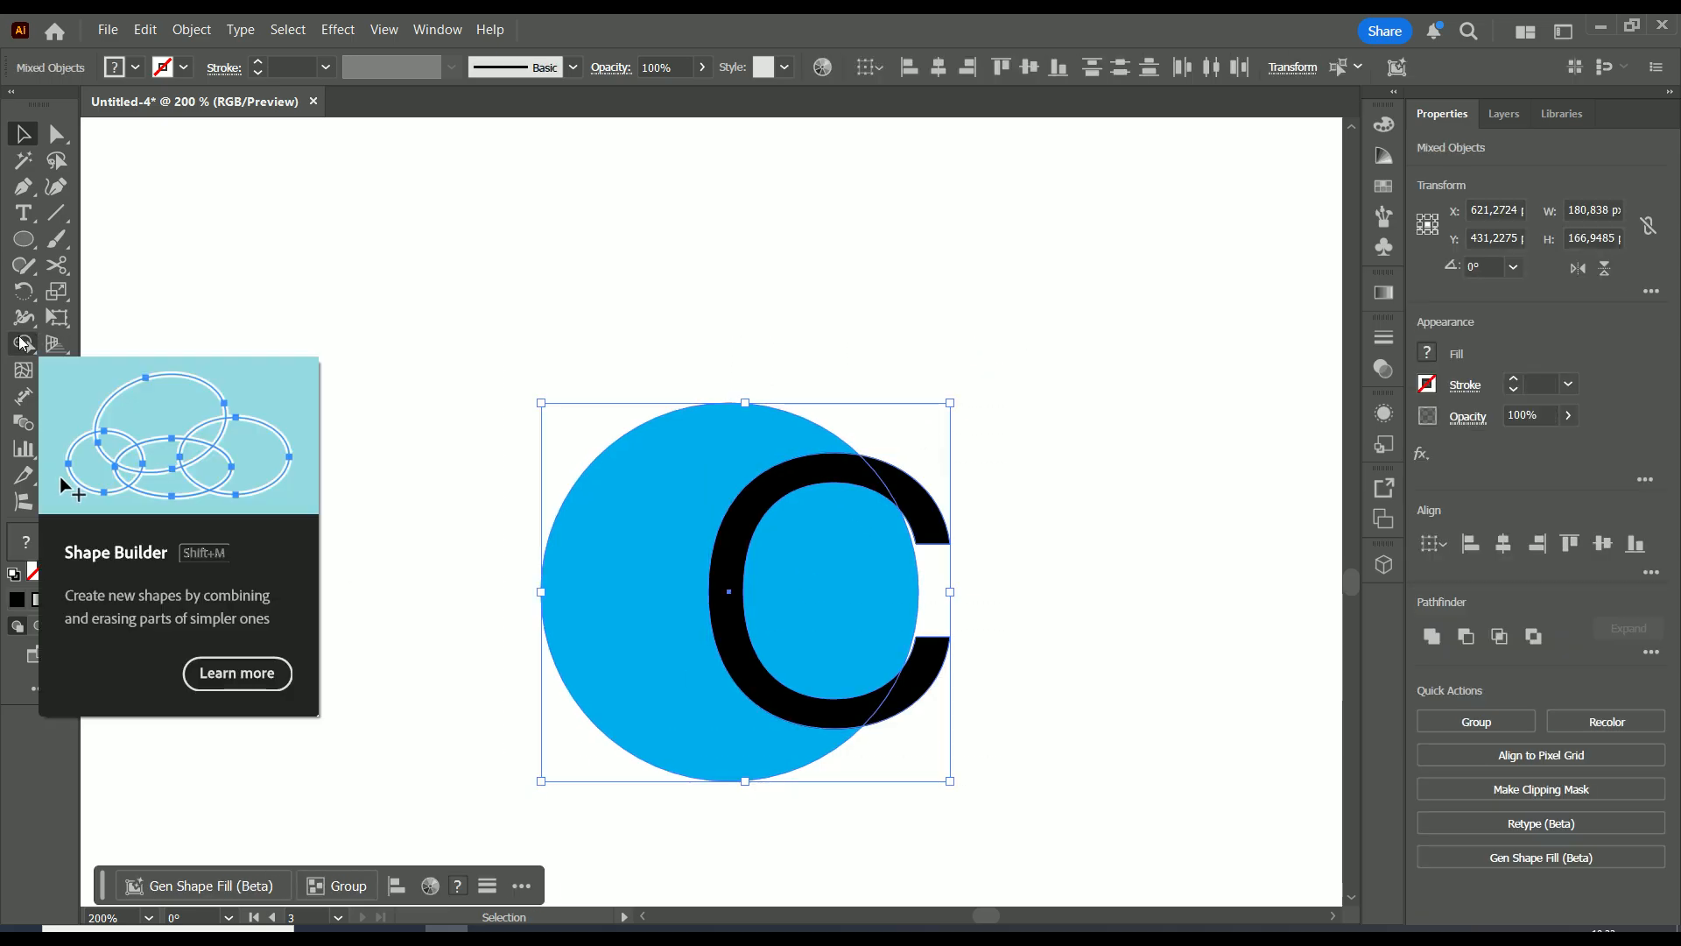
With Shape Builder, merge the C's tip and erase the C from the circle, leaving a white gap
click(21, 341)
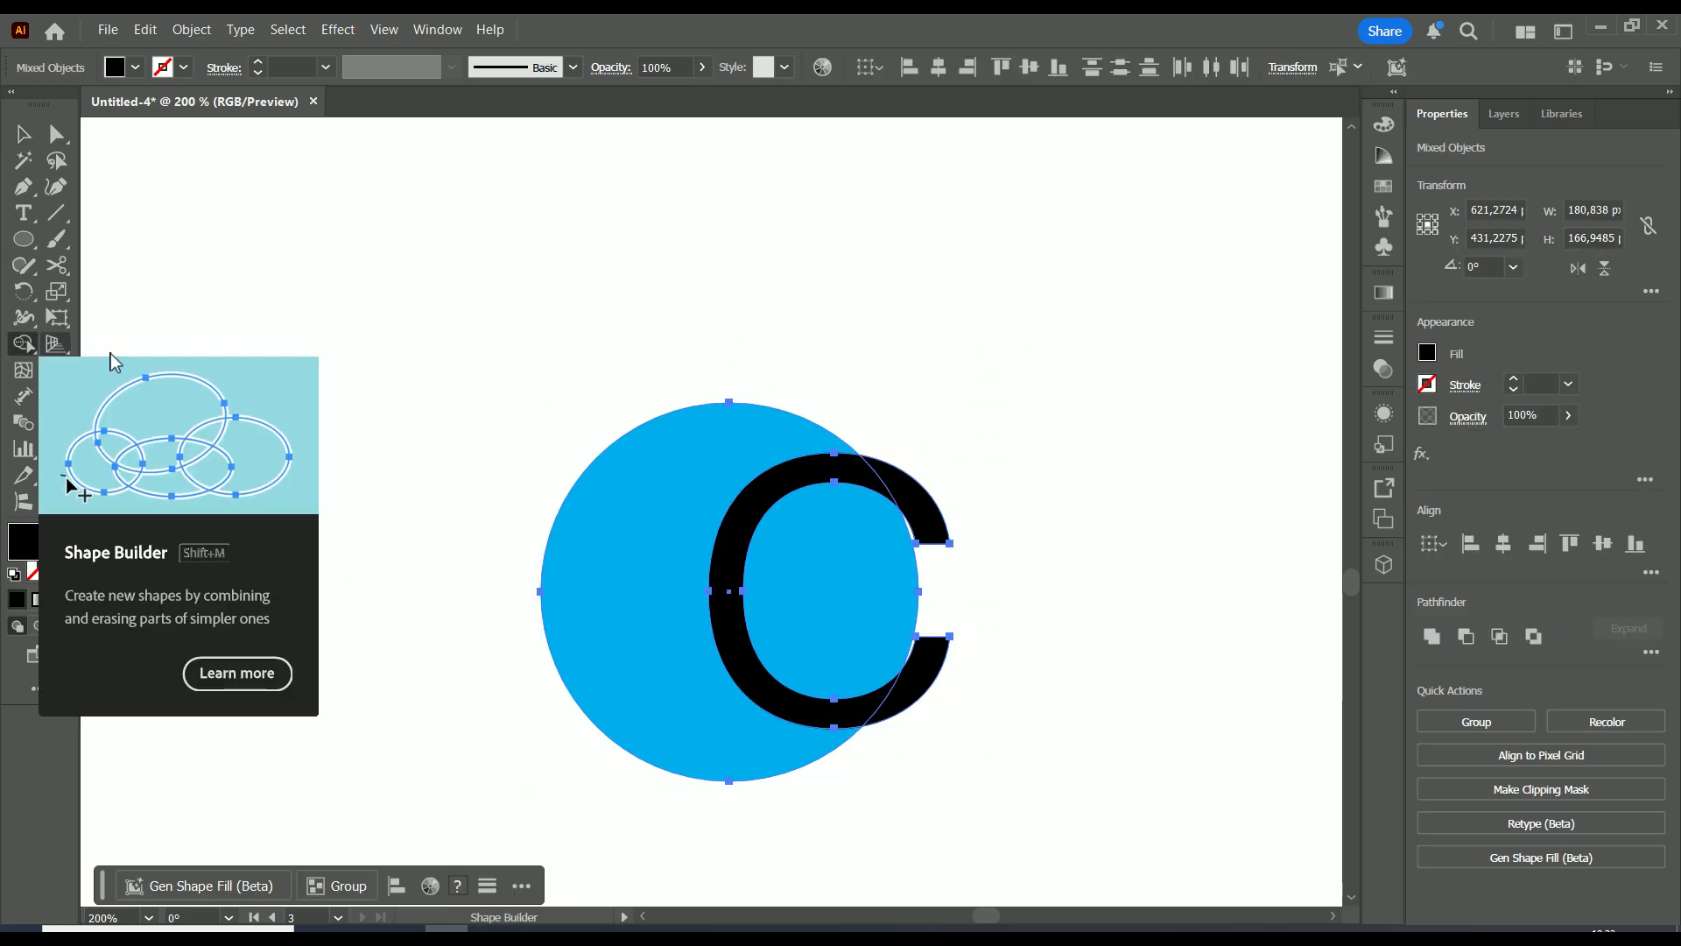
click(914, 505)
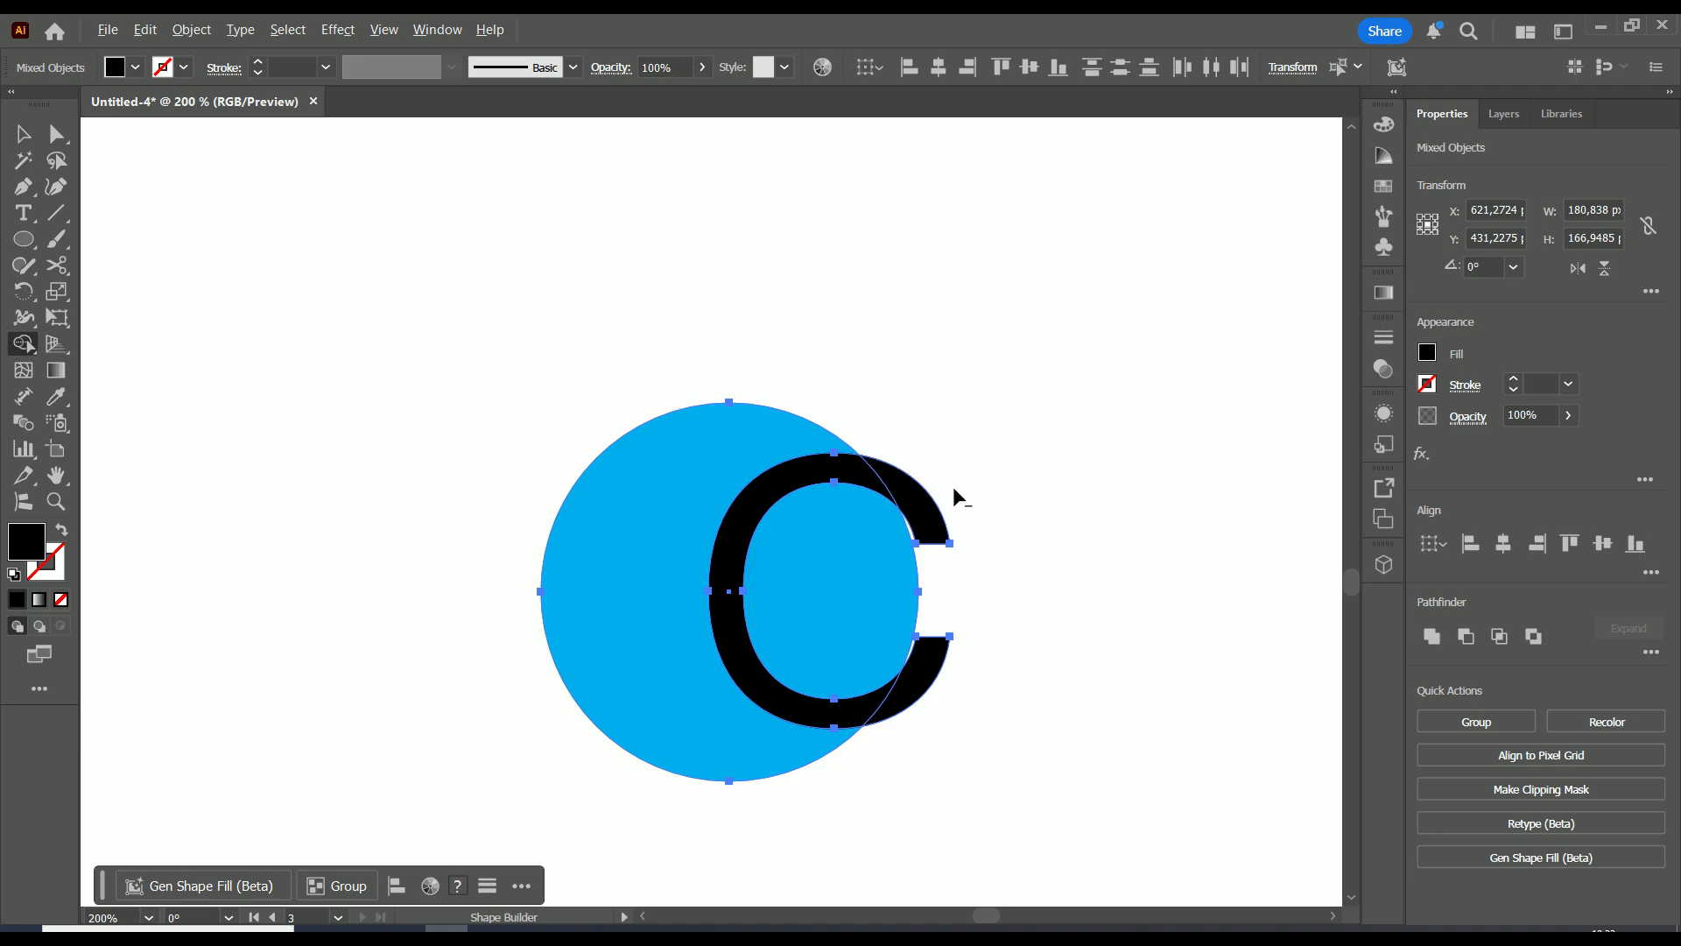
mouse_move(964, 479)
mouse_down()
mouse_move(787, 468)
mouse_move(736, 593)
mouse_up()
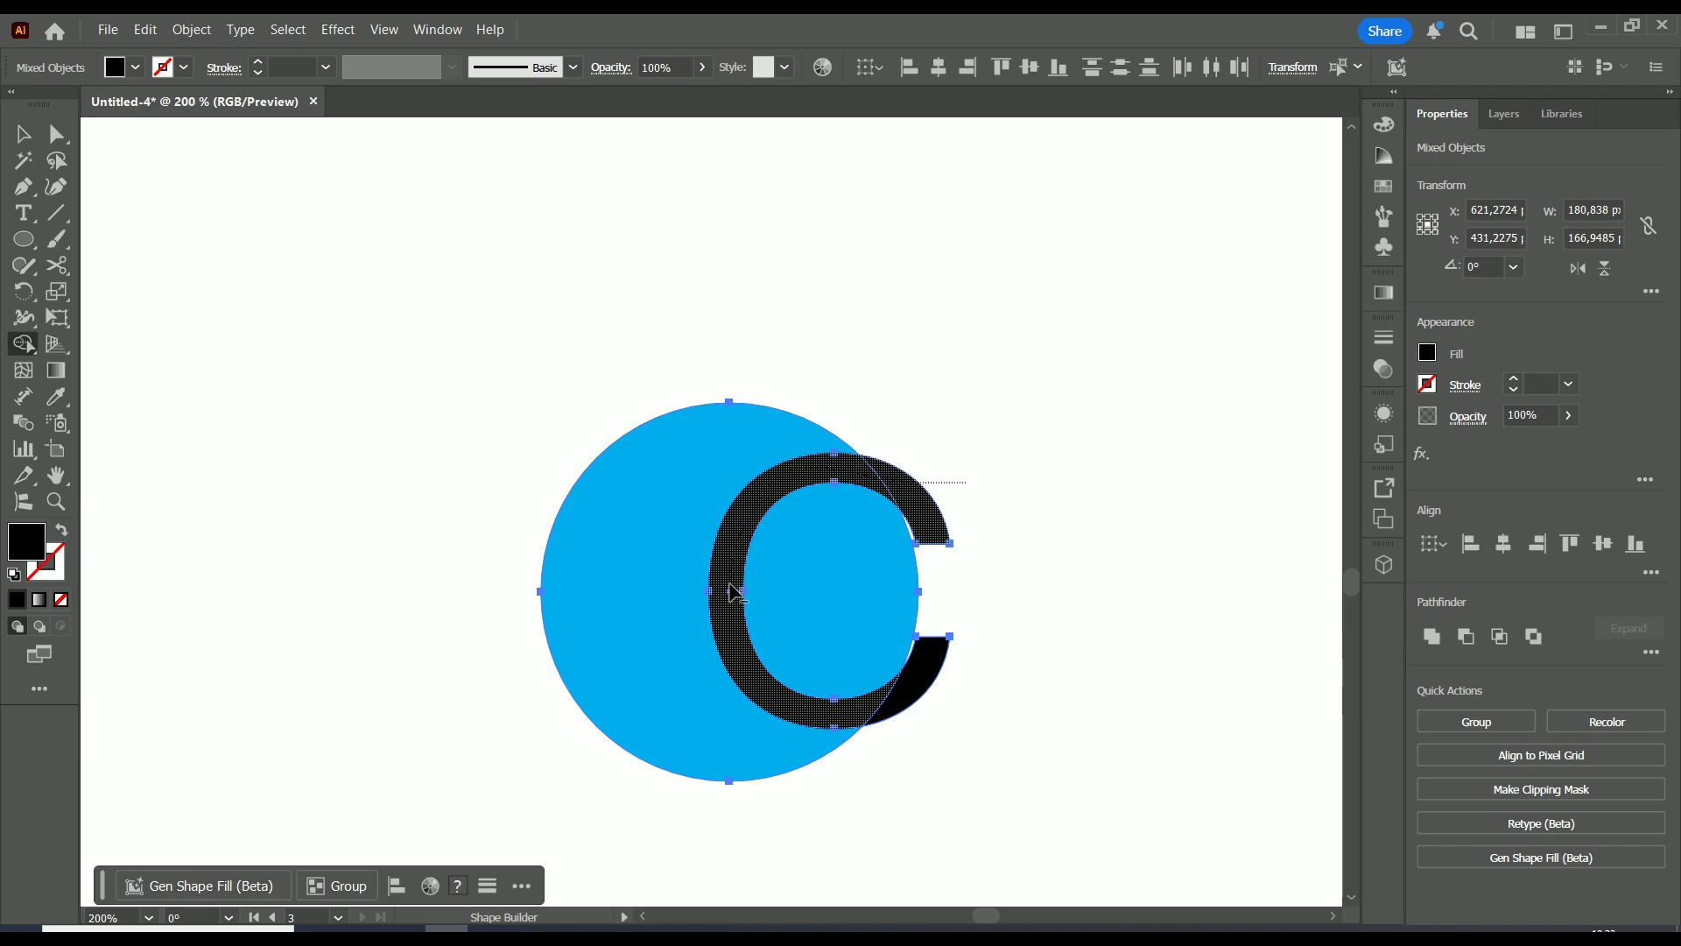
drag(824, 714, 887, 712)
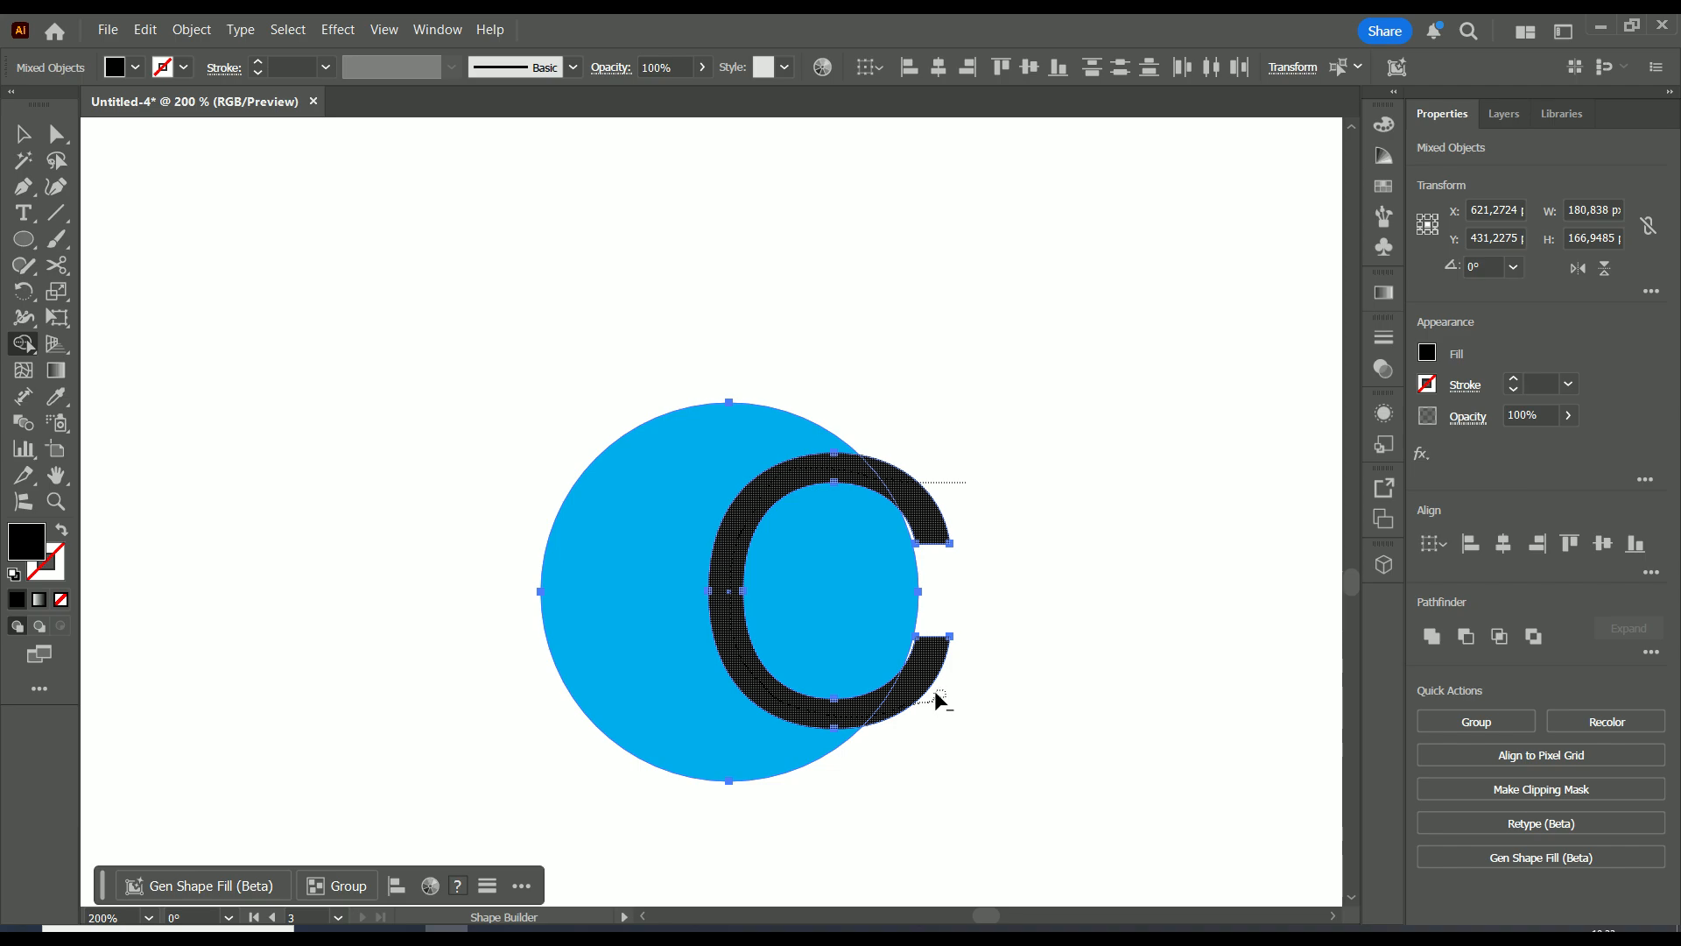
drag(936, 698, 935, 698)
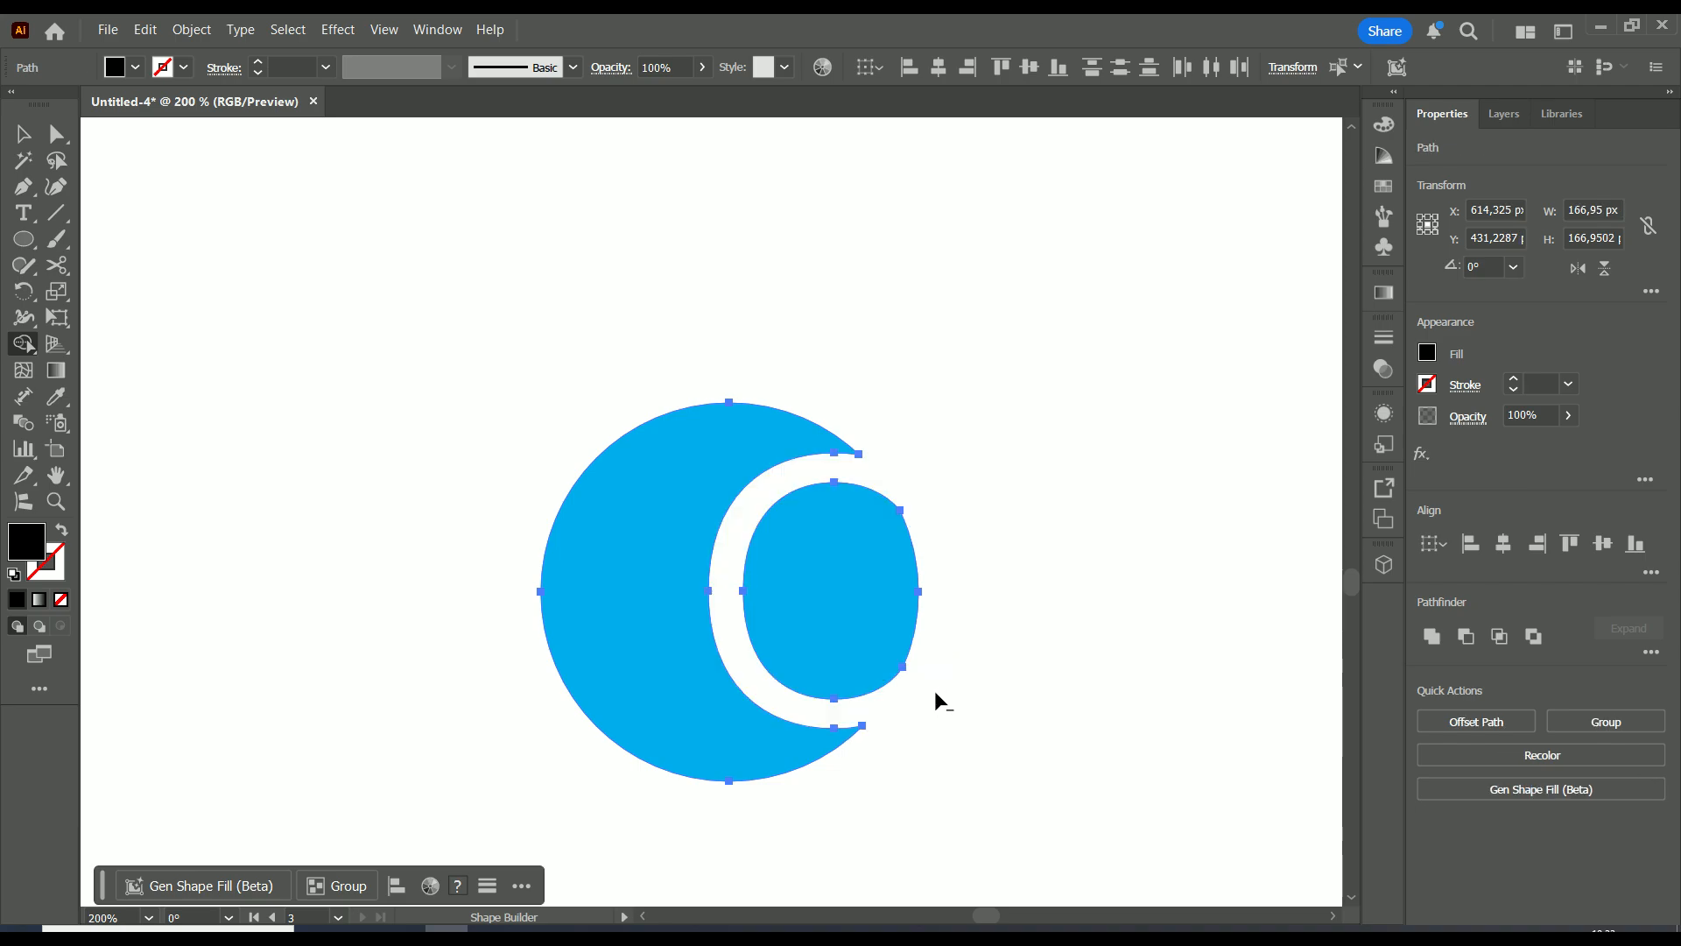
scroll(970, 593, down, 1)
scroll(970, 600, up, 1)
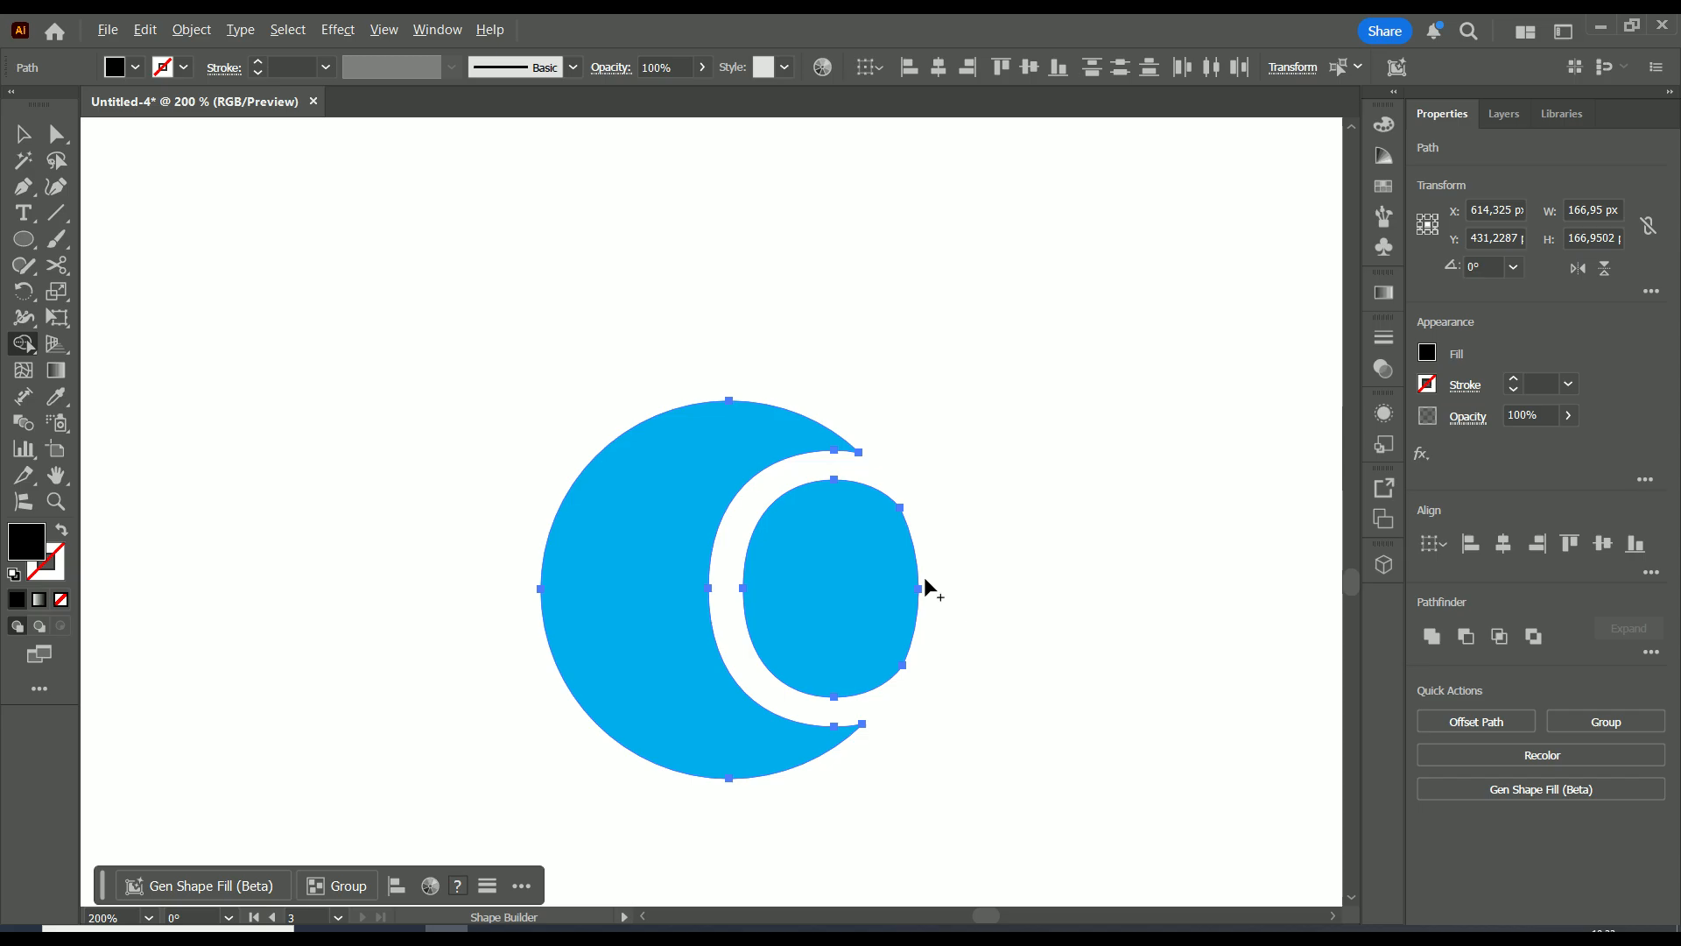
click(23, 133)
click(986, 339)
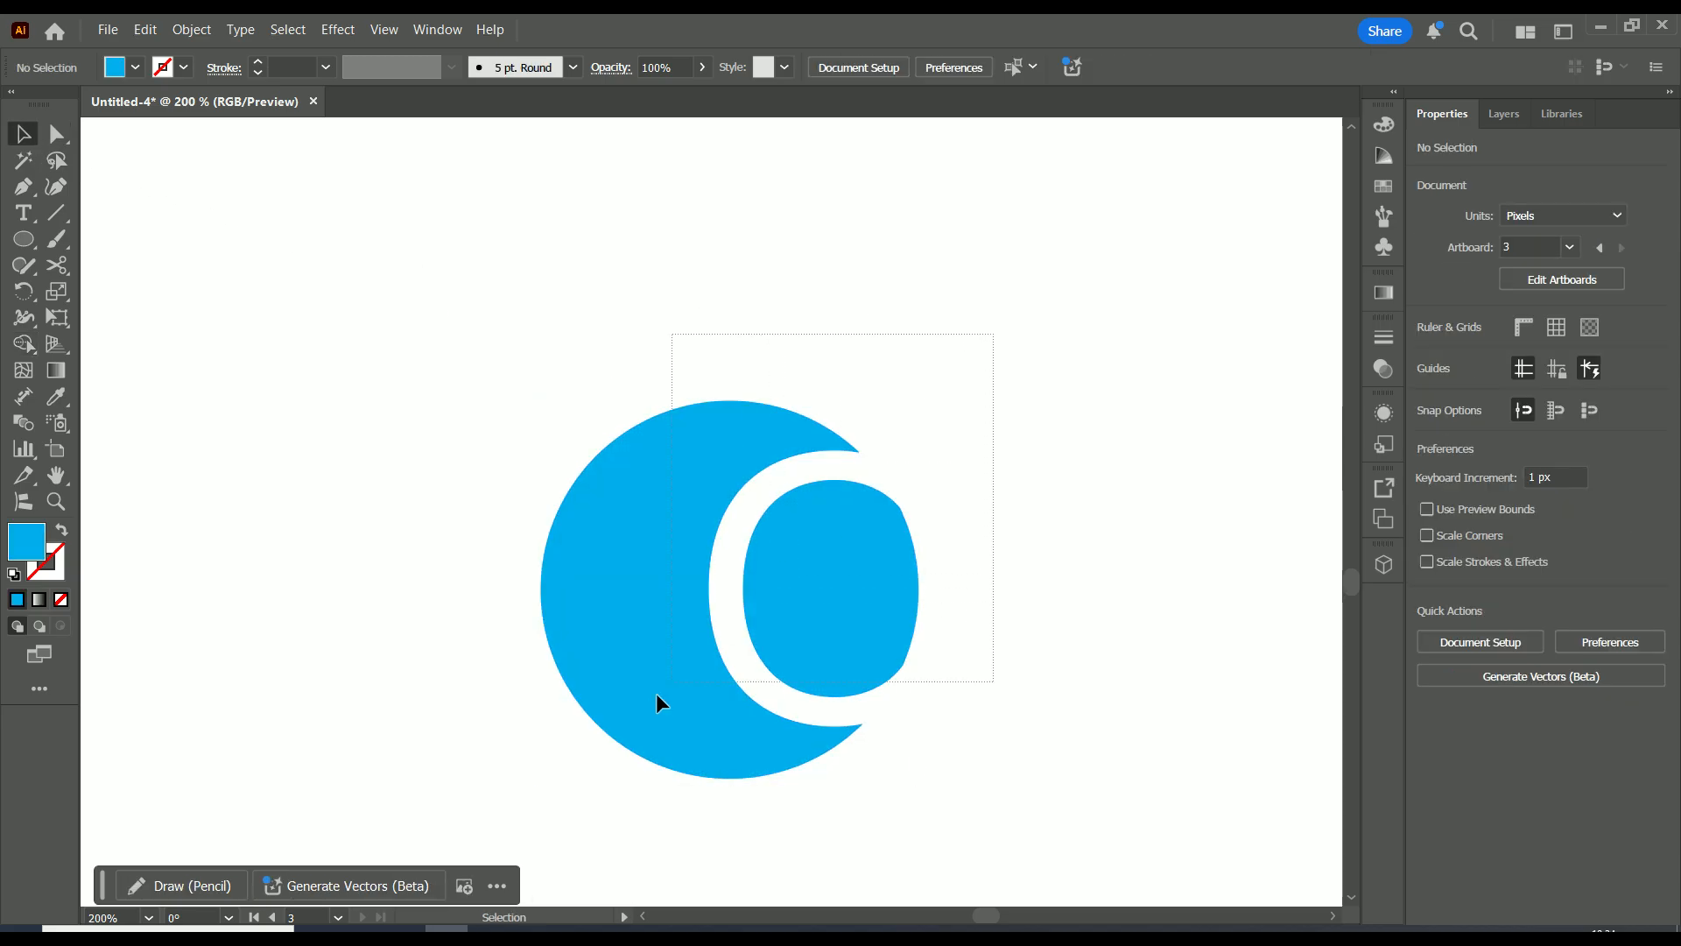
Fill the cut-out blue mark with black
drag(517, 789, 527, 787)
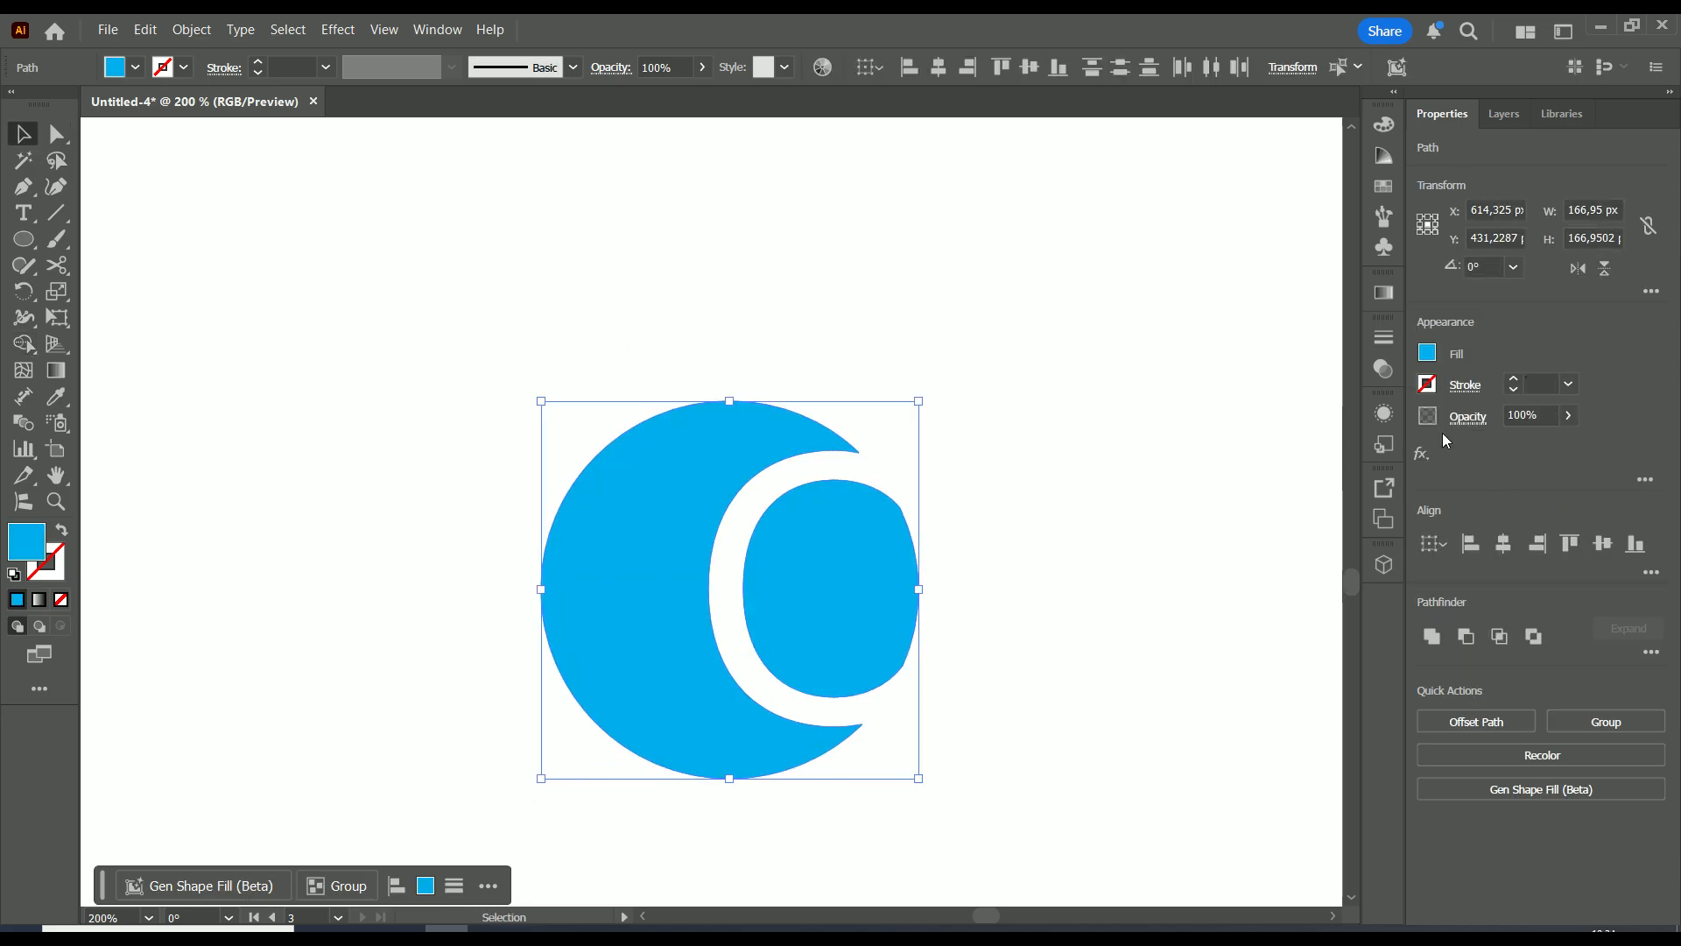
click(1427, 352)
click(1234, 431)
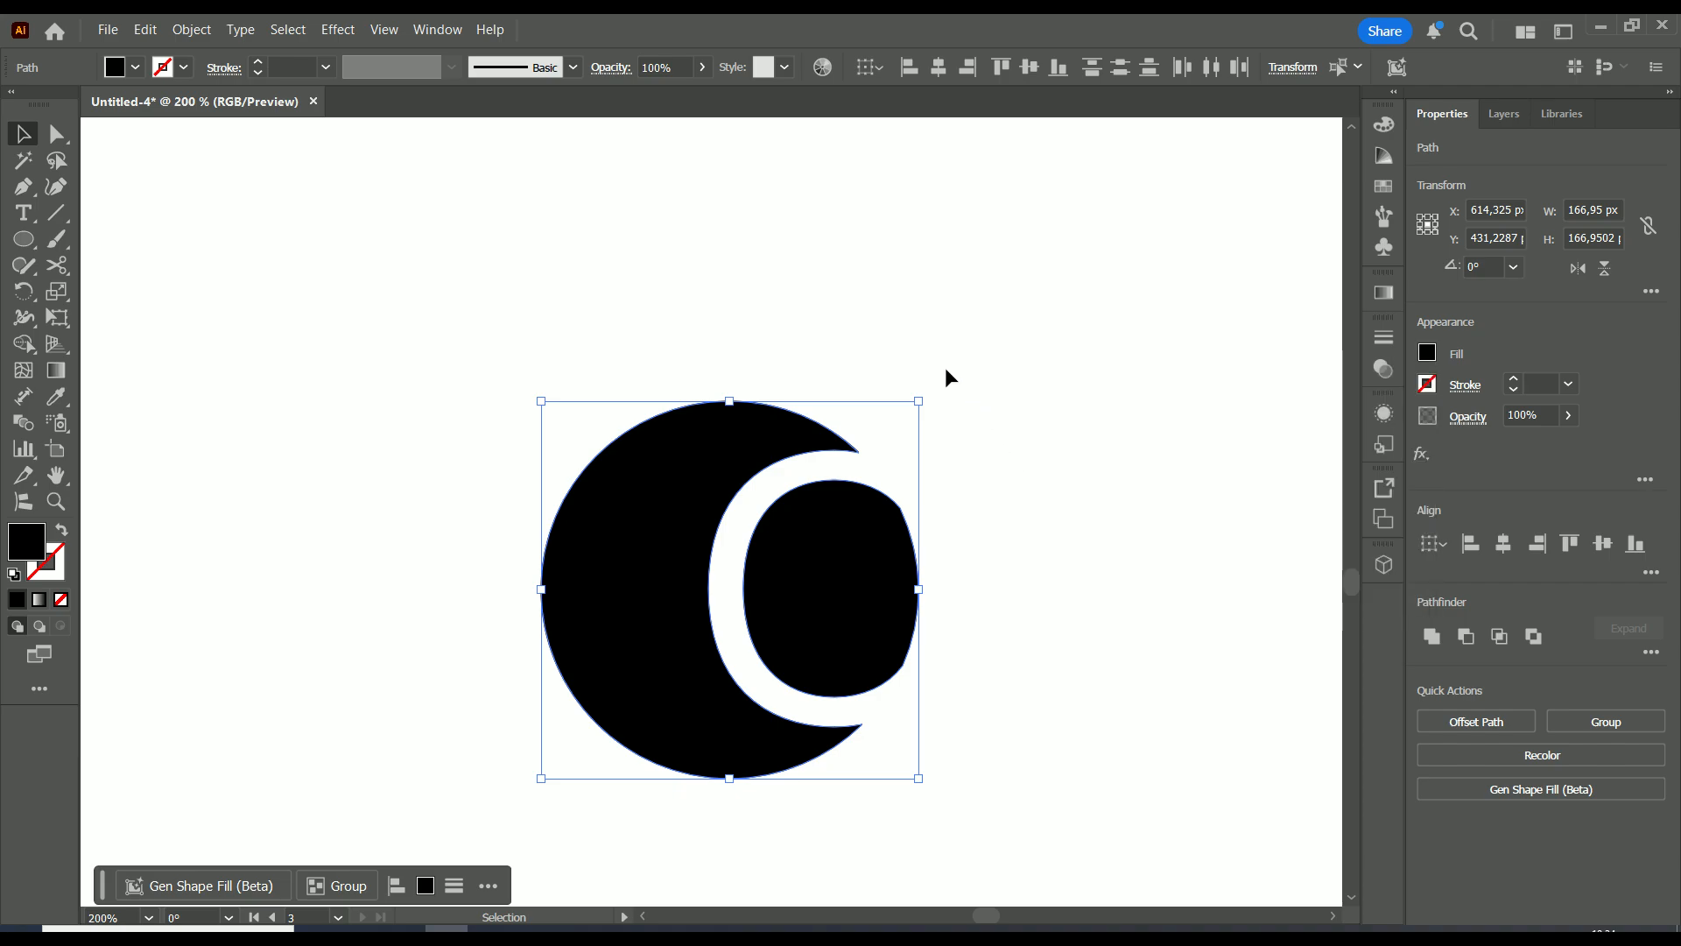
Place the two black C-cut marks side by side off the artboard
scroll(951, 386, down, 2)
drag(814, 495, 576, 299)
click(867, 413)
scroll(872, 445, down, 2)
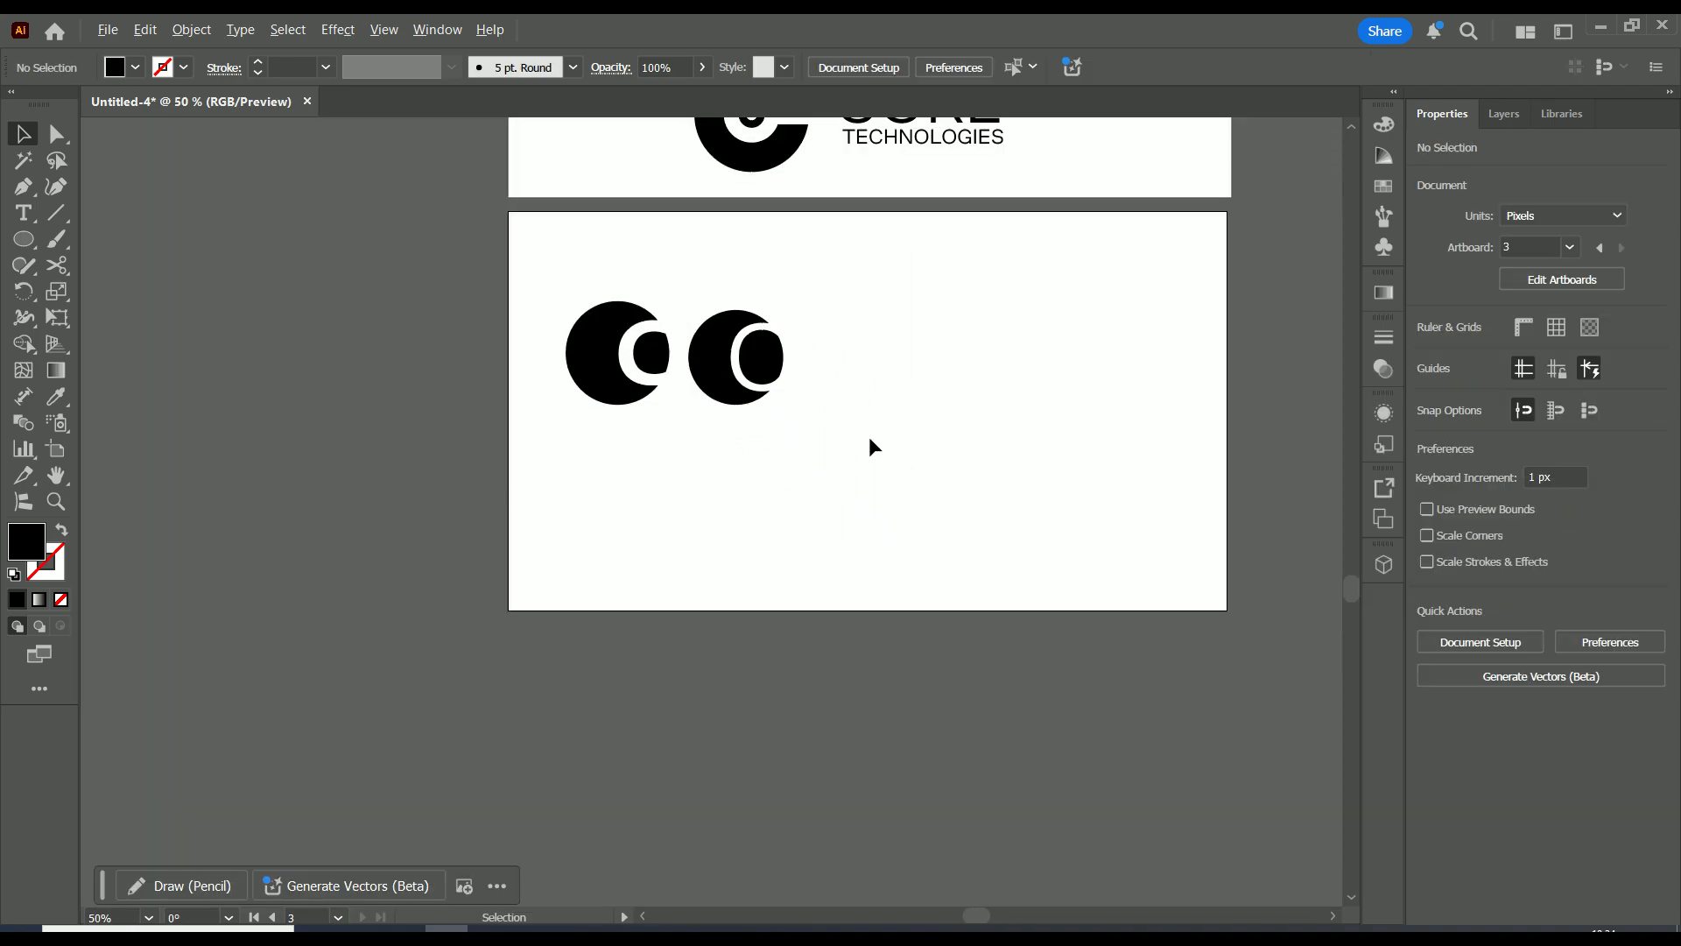
drag(613, 355, 439, 354)
drag(750, 365, 446, 248)
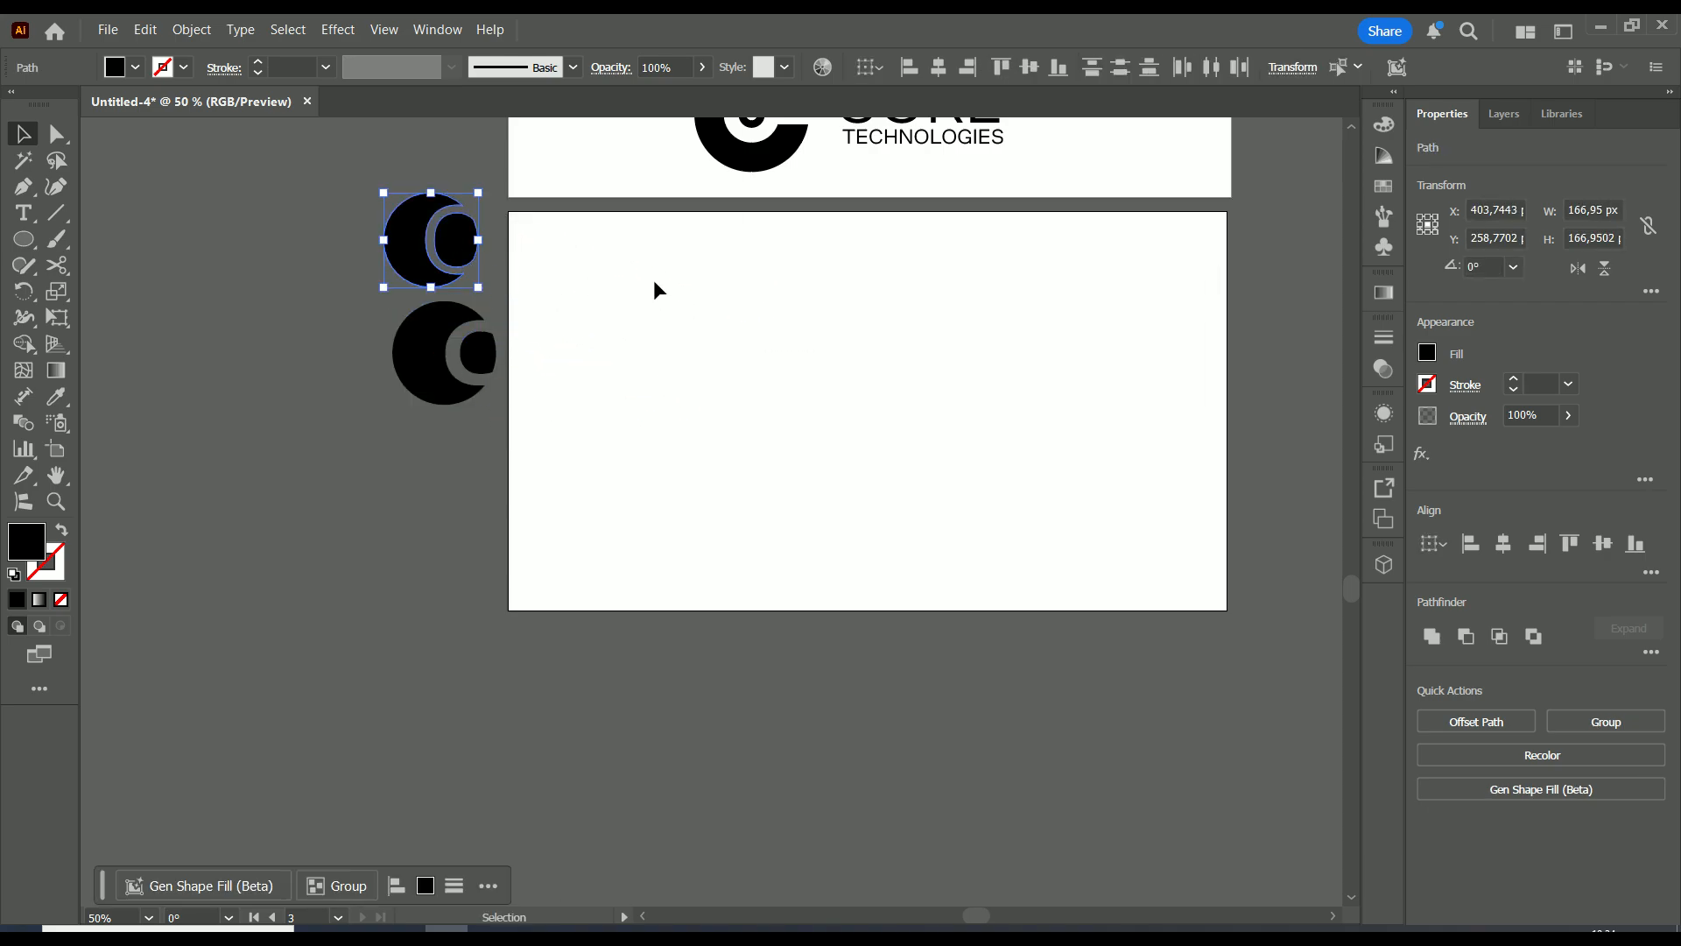
Move the middle logo's concentric-arc mark down to the lower artboard
scroll(613, 385, up, 3)
scroll(613, 385, right, 2)
scroll(616, 375, up, 3)
scroll(616, 375, left, 1)
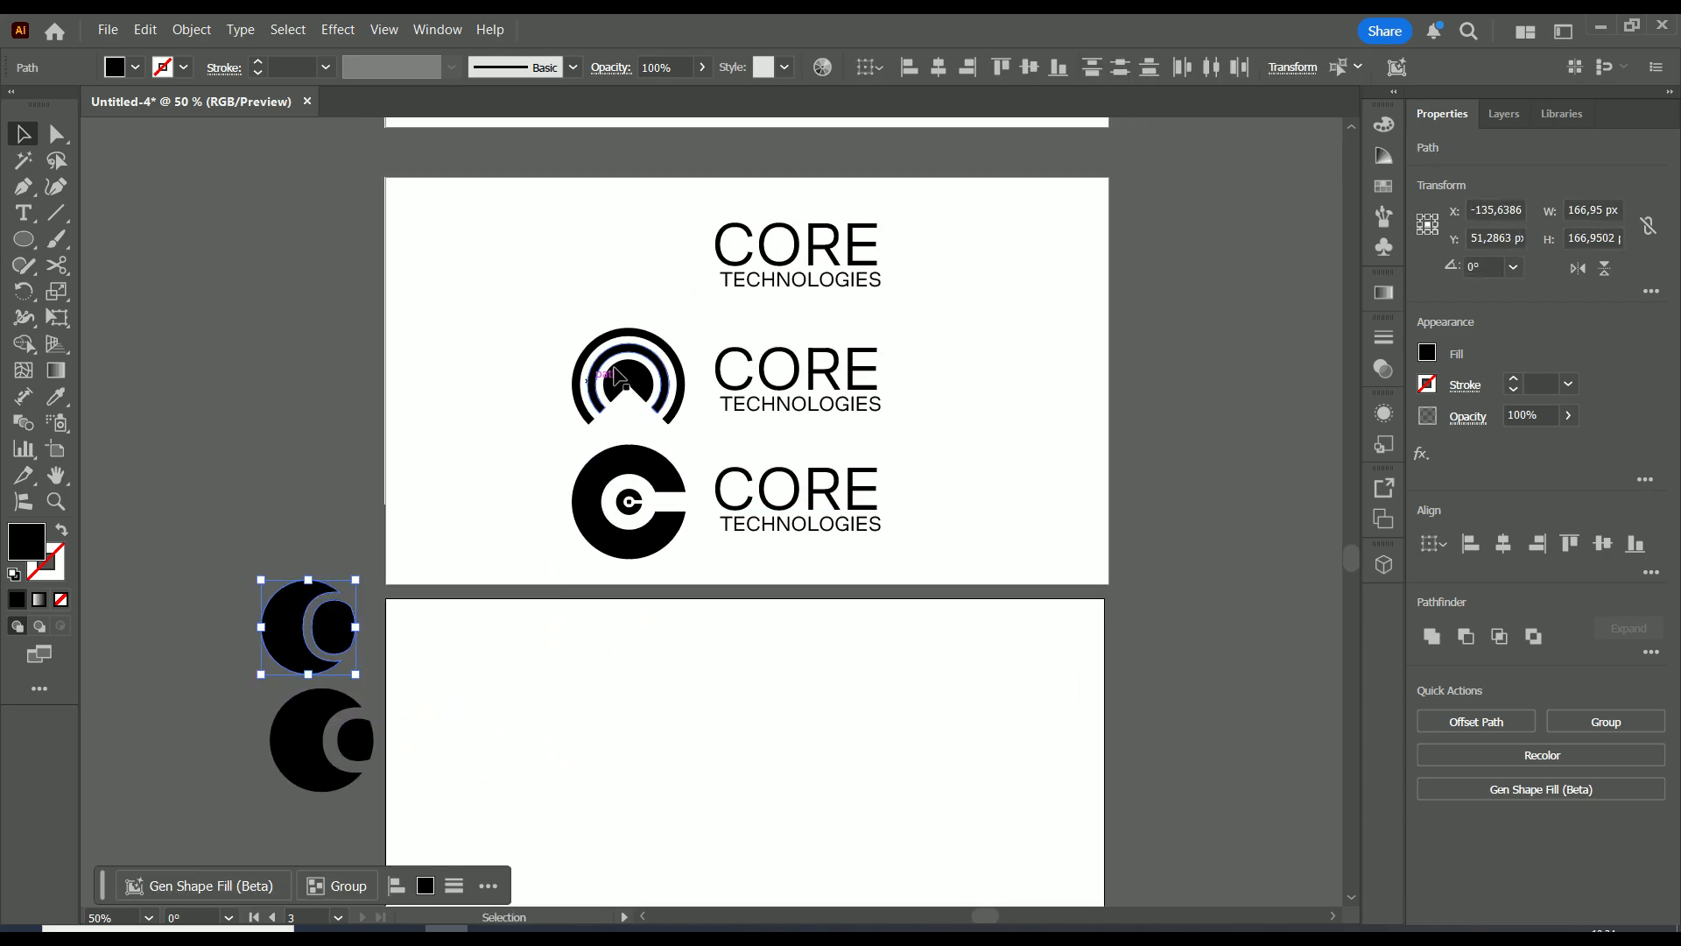
drag(633, 369, 514, 734)
drag(619, 761, 619, 782)
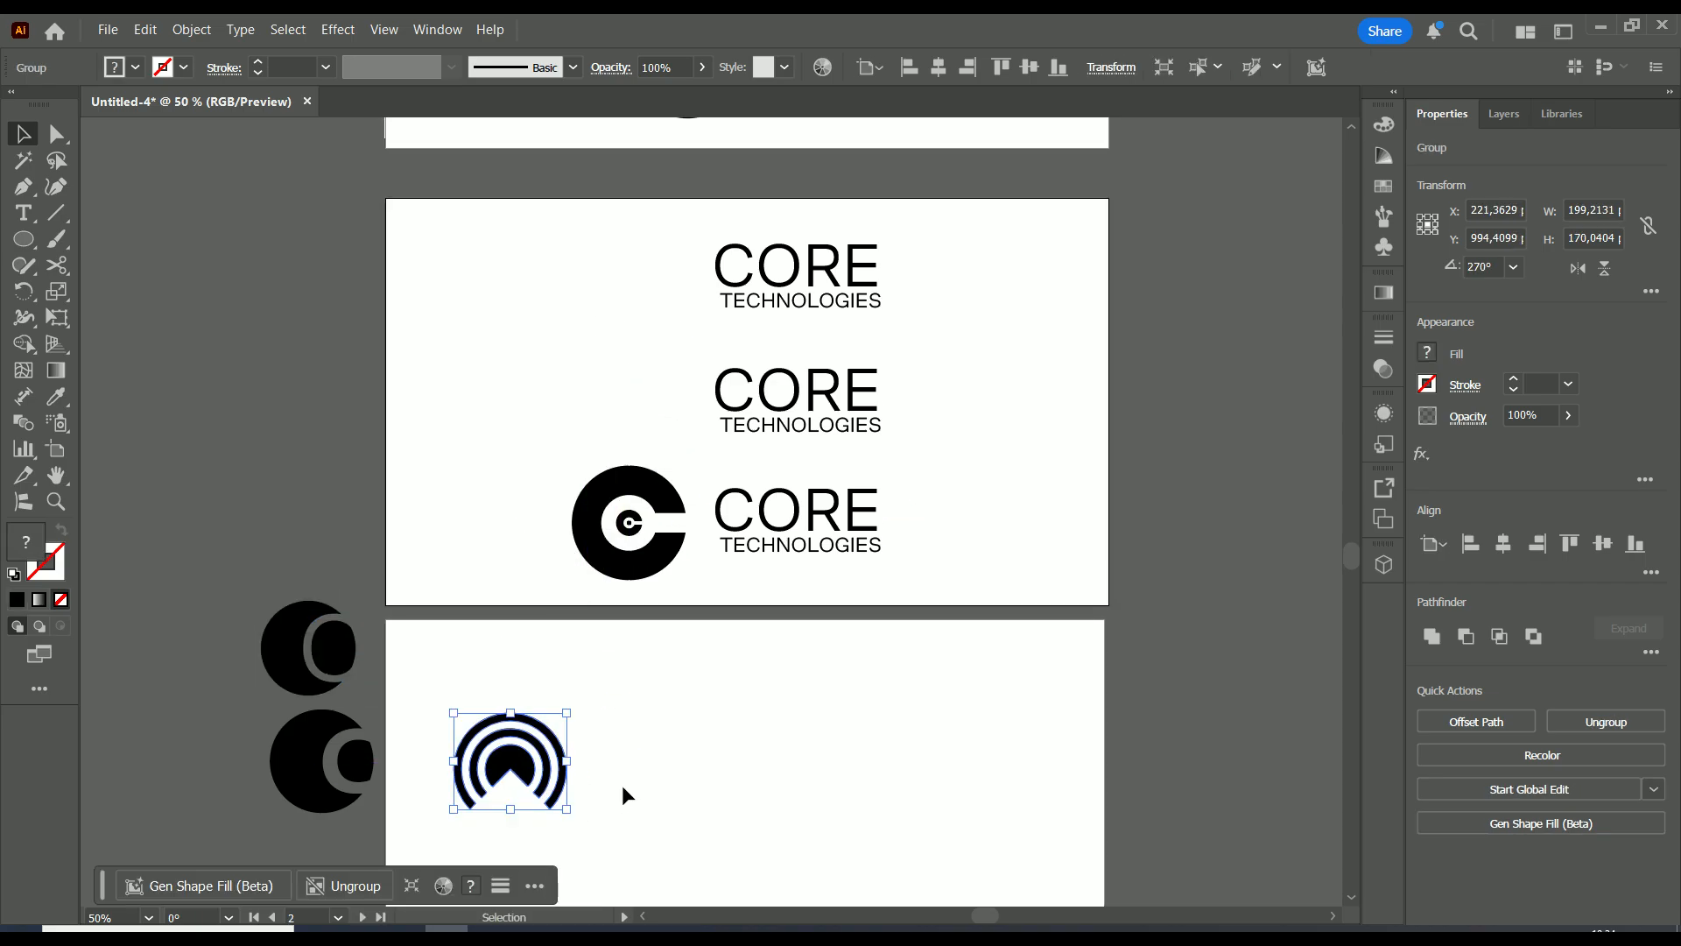
scroll(628, 779, down, 2)
scroll(628, 779, up, 3)
Draw a circle about 209.8 px wide to the right of the arc logo
click(634, 601)
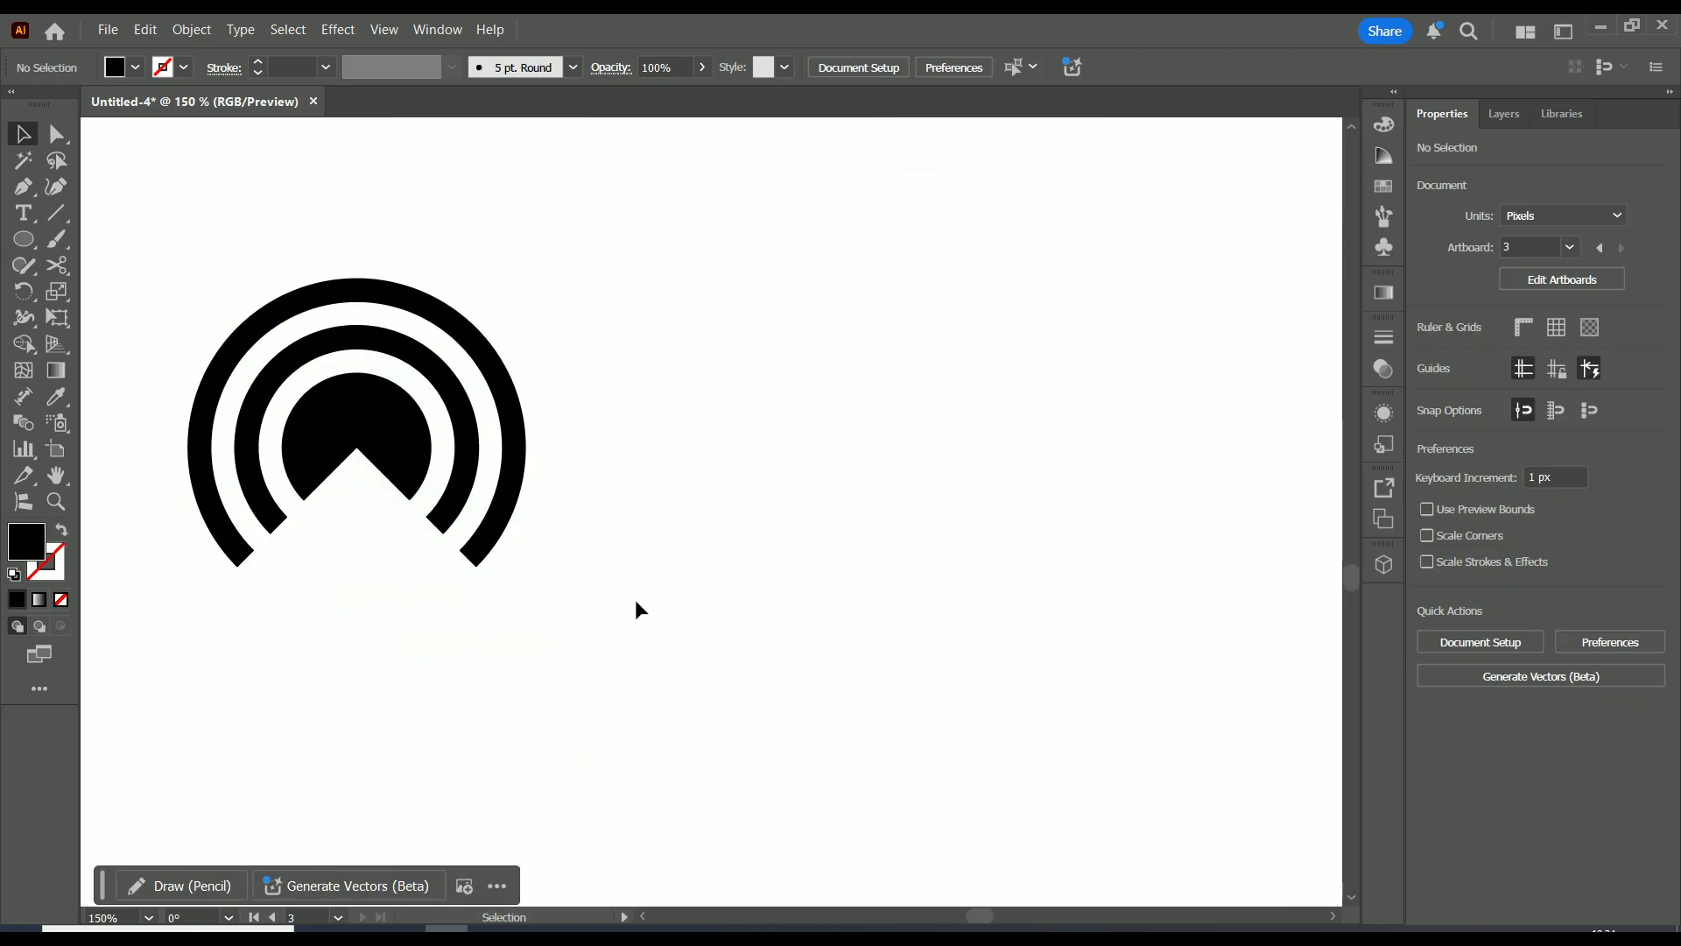
drag(742, 526, 572, 515)
scroll(584, 528, down, 1)
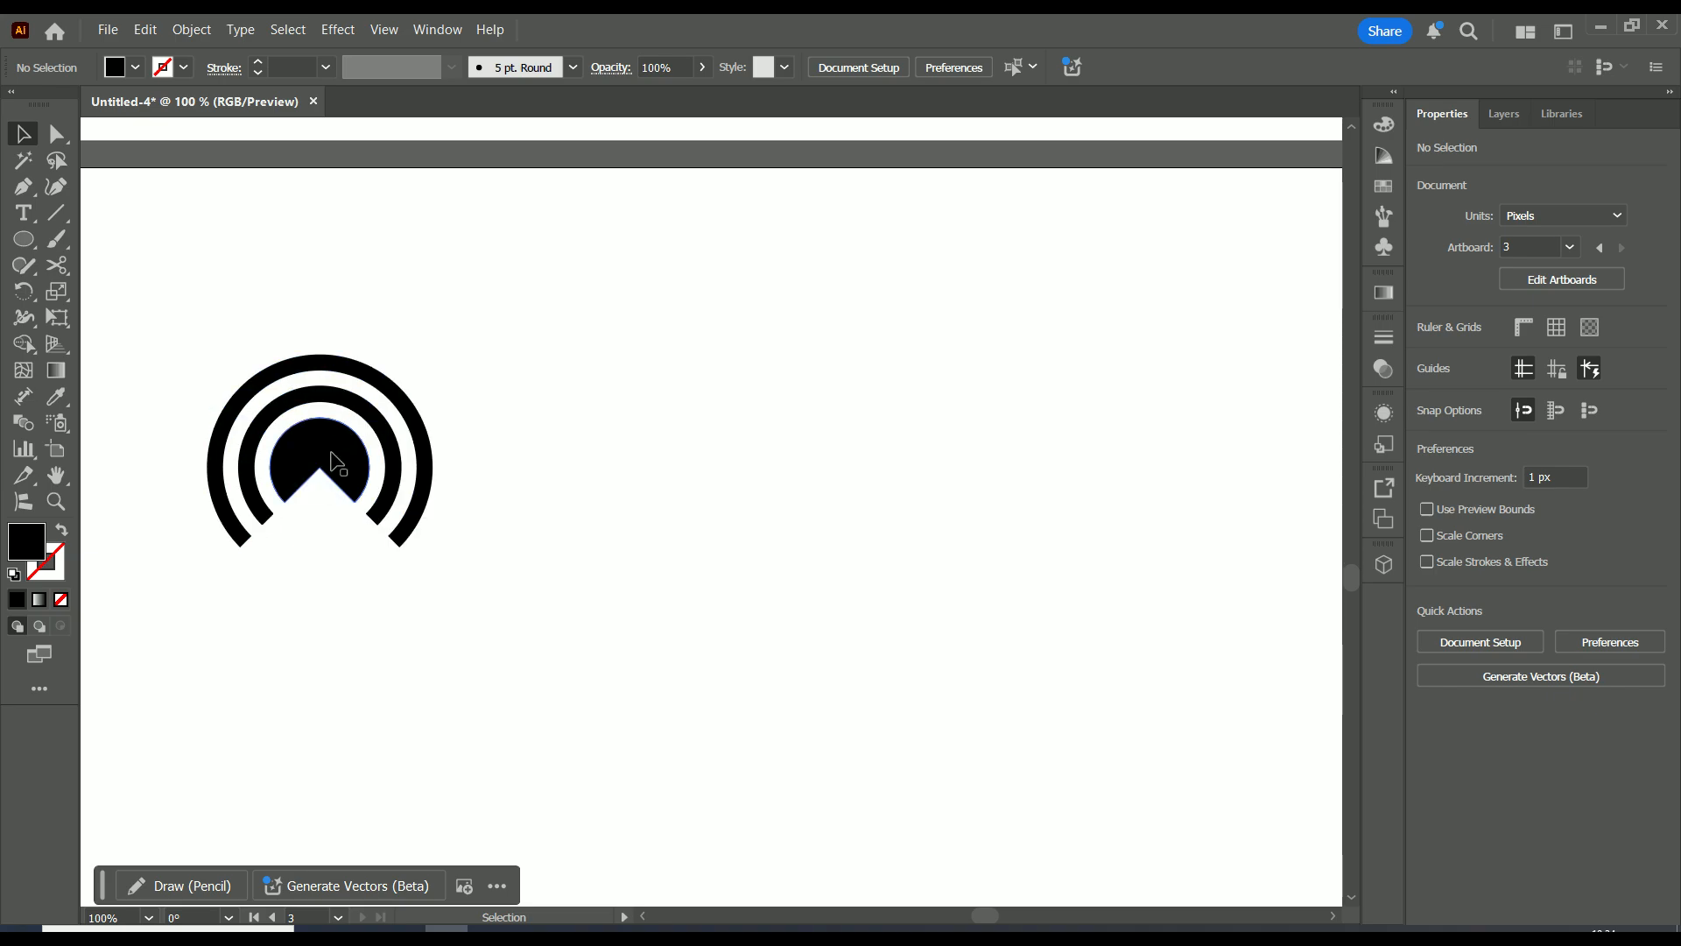
drag(571, 428, 769, 426)
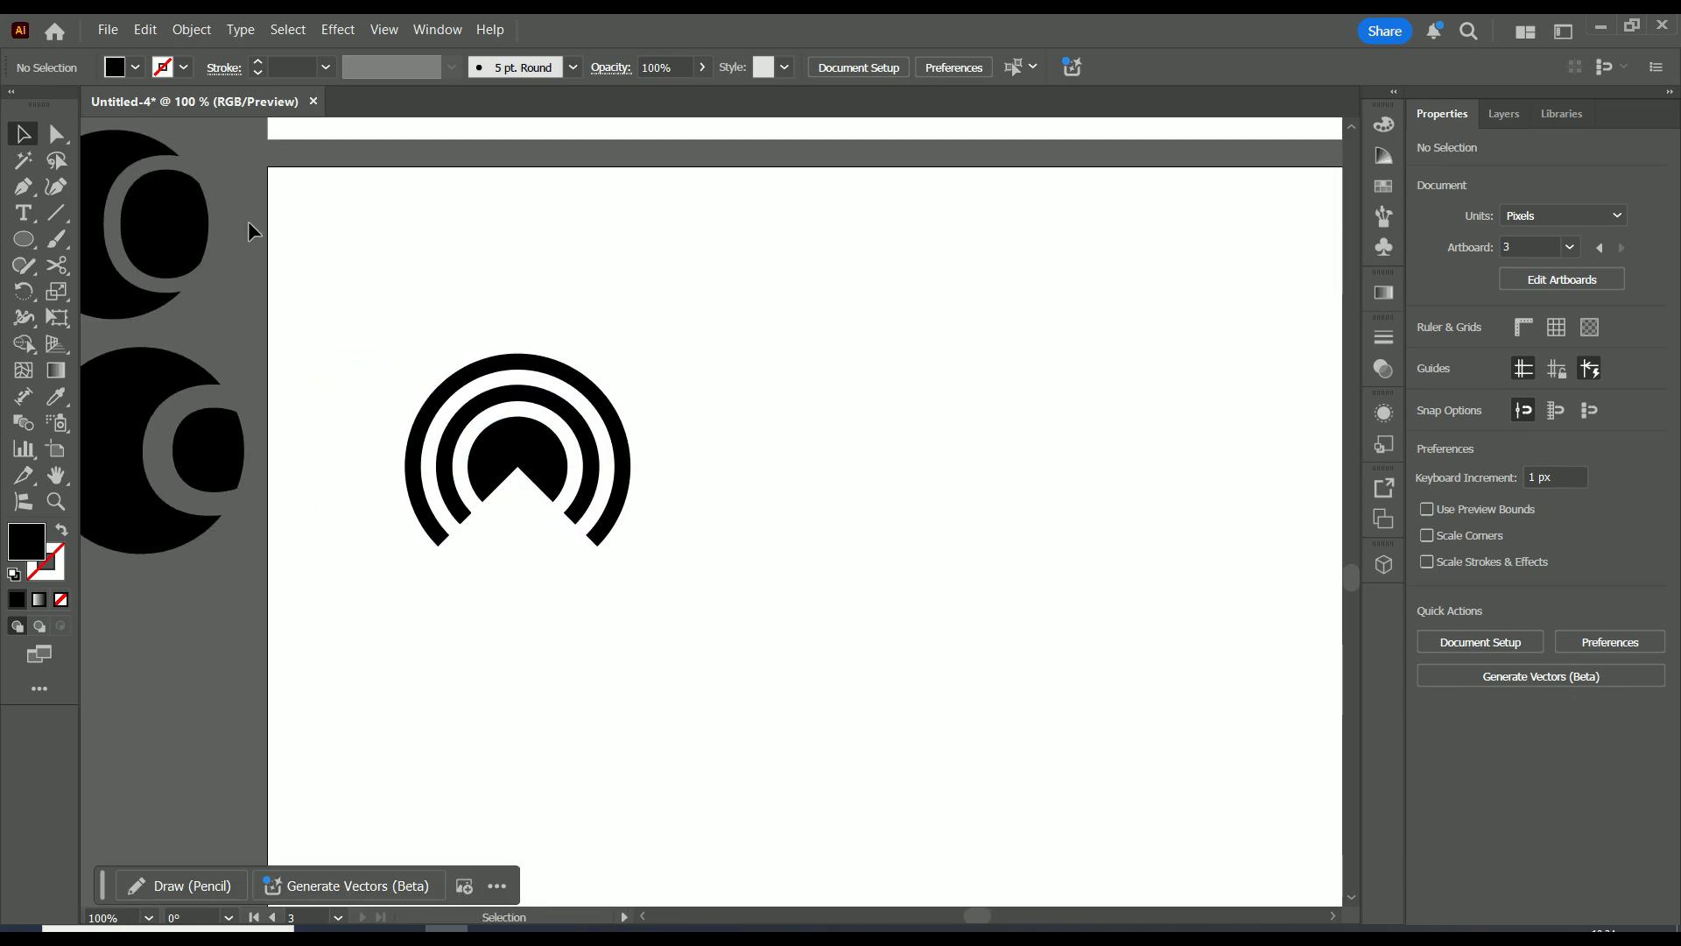
key(l)
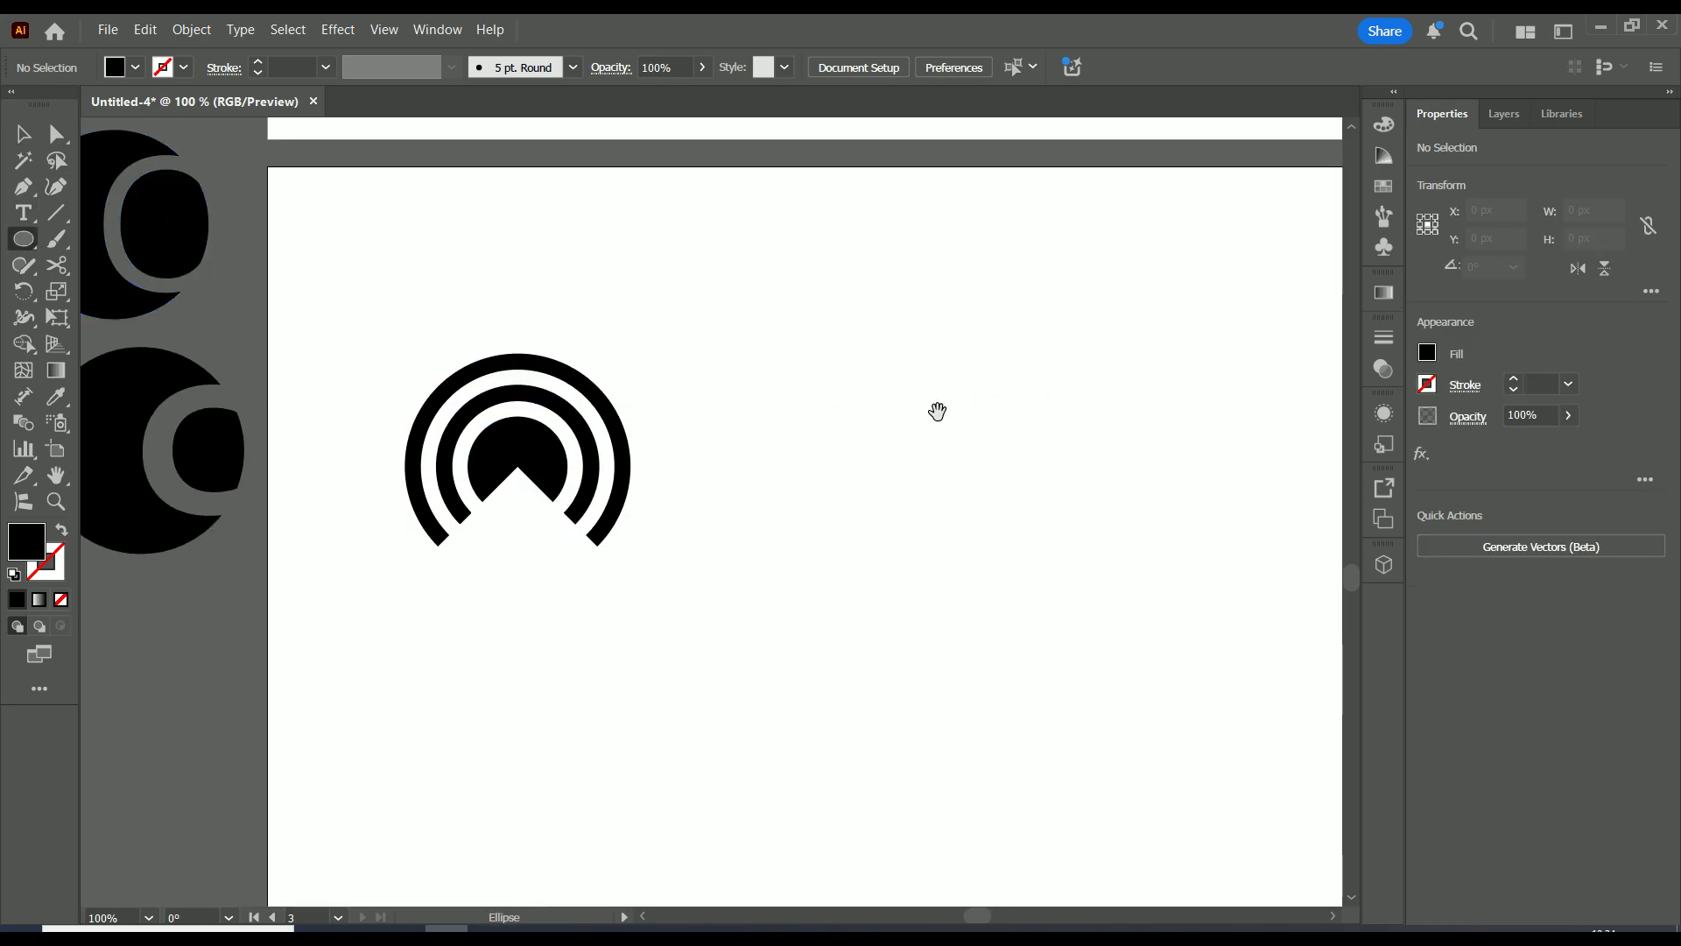
drag(937, 411, 840, 411)
drag(1020, 341, 783, 578)
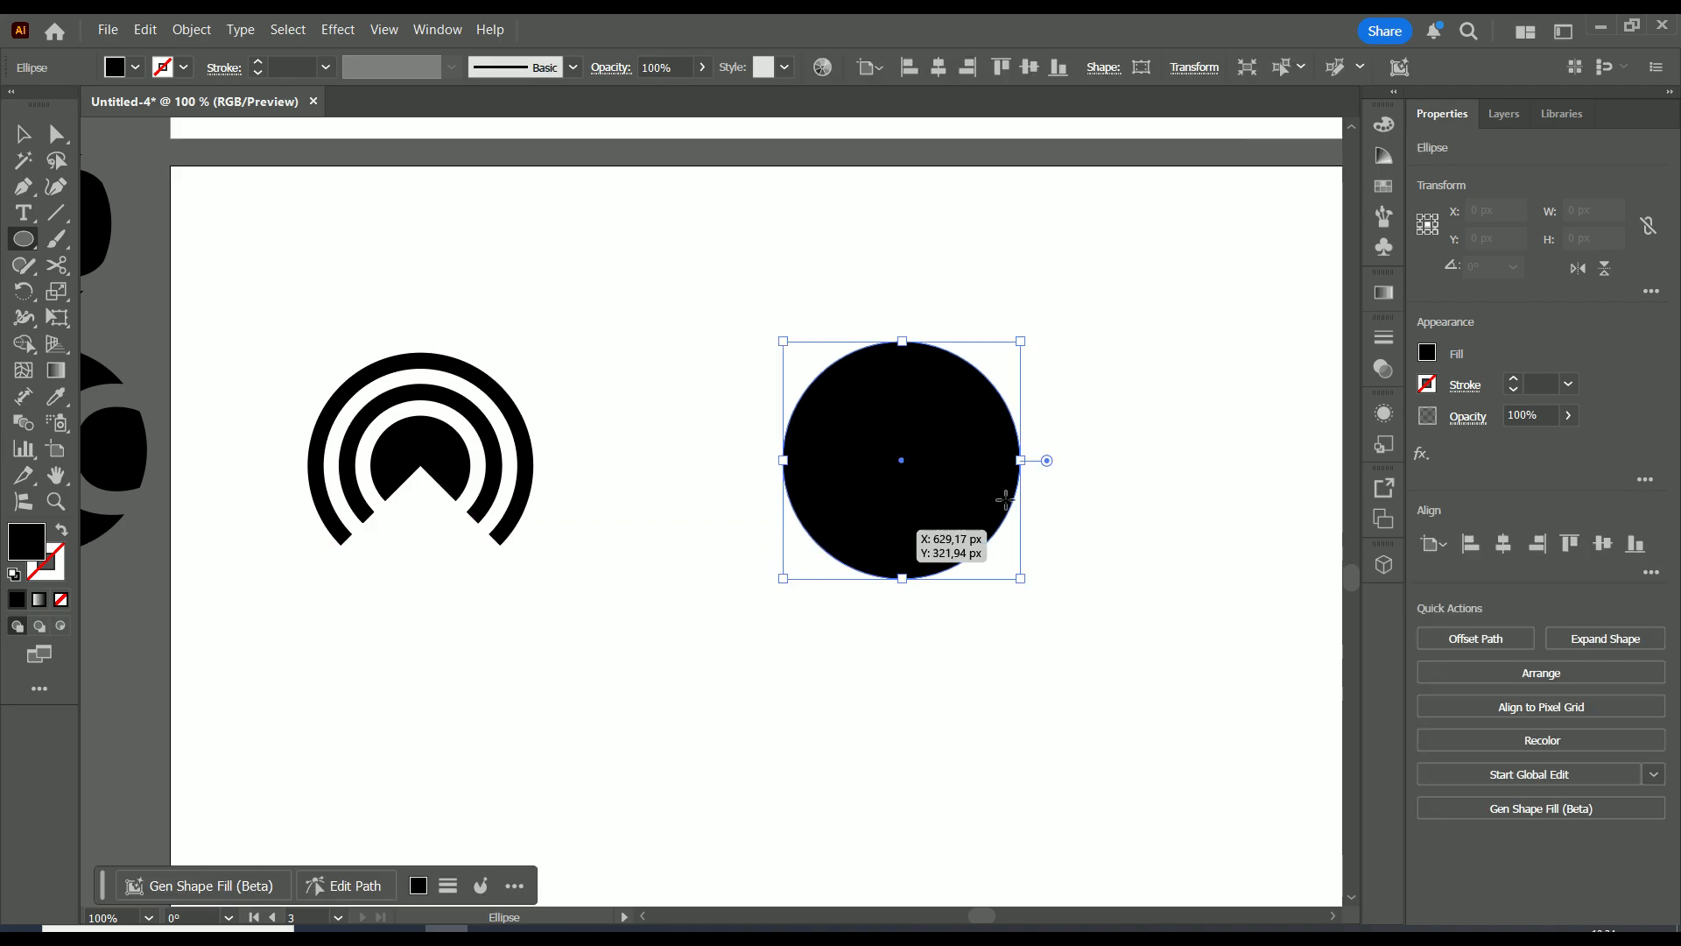
Give the circle a 2 pt black stroke and no fill
click(1515, 382)
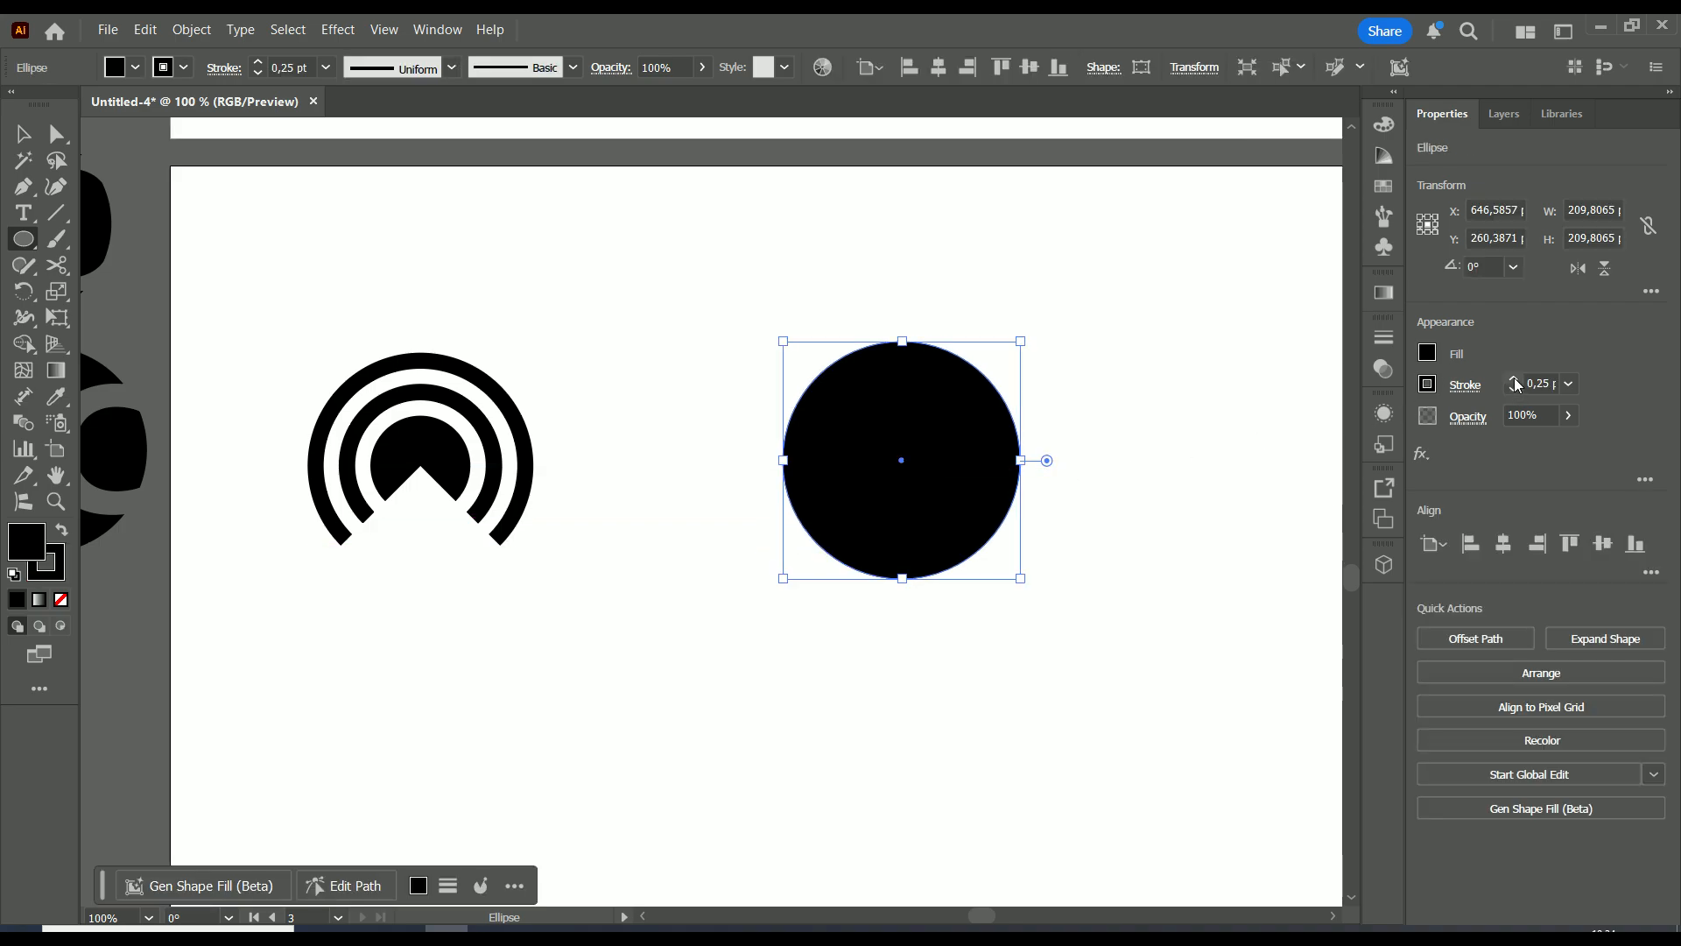
click(1515, 381)
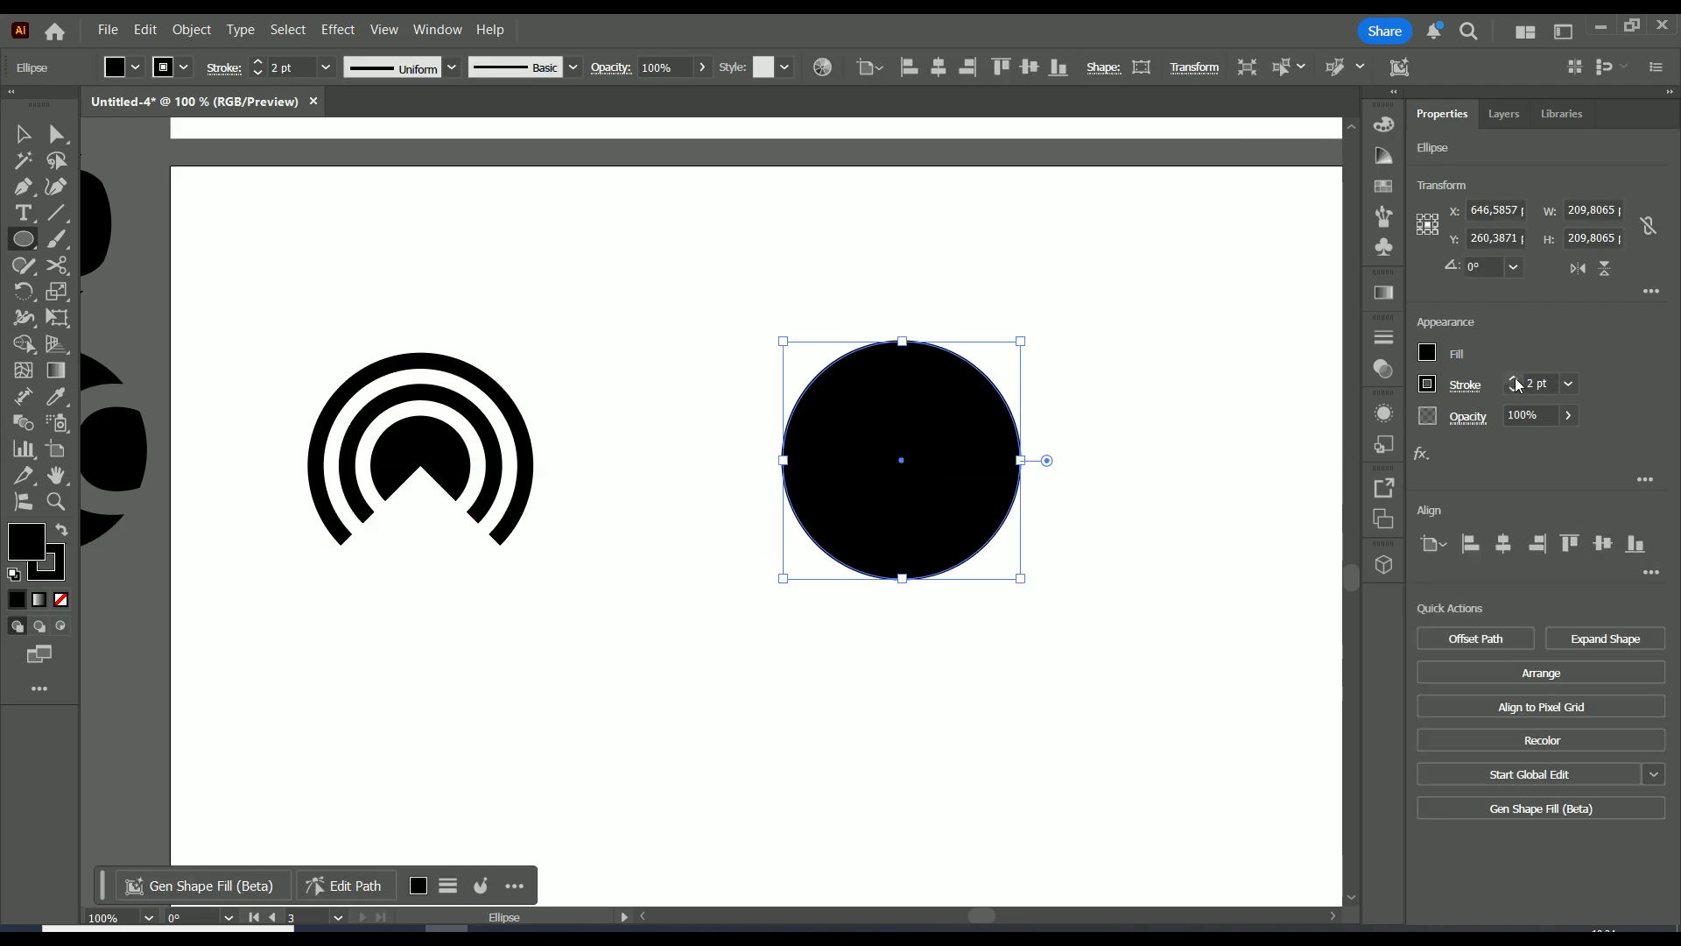
click(1425, 352)
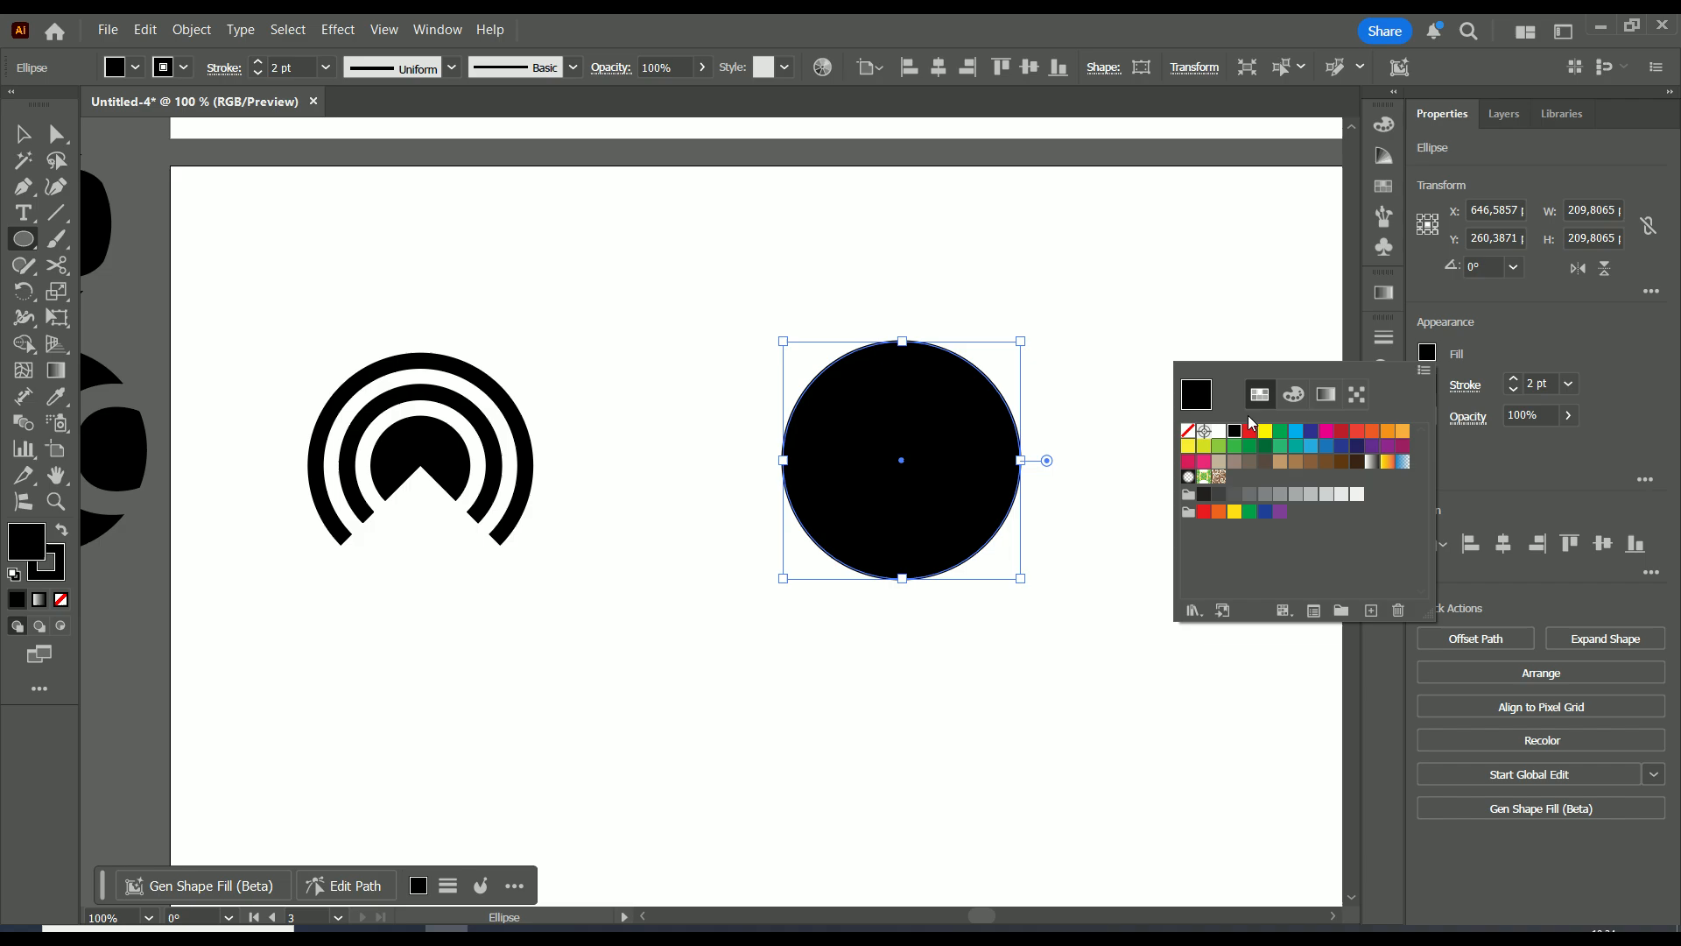
click(1190, 434)
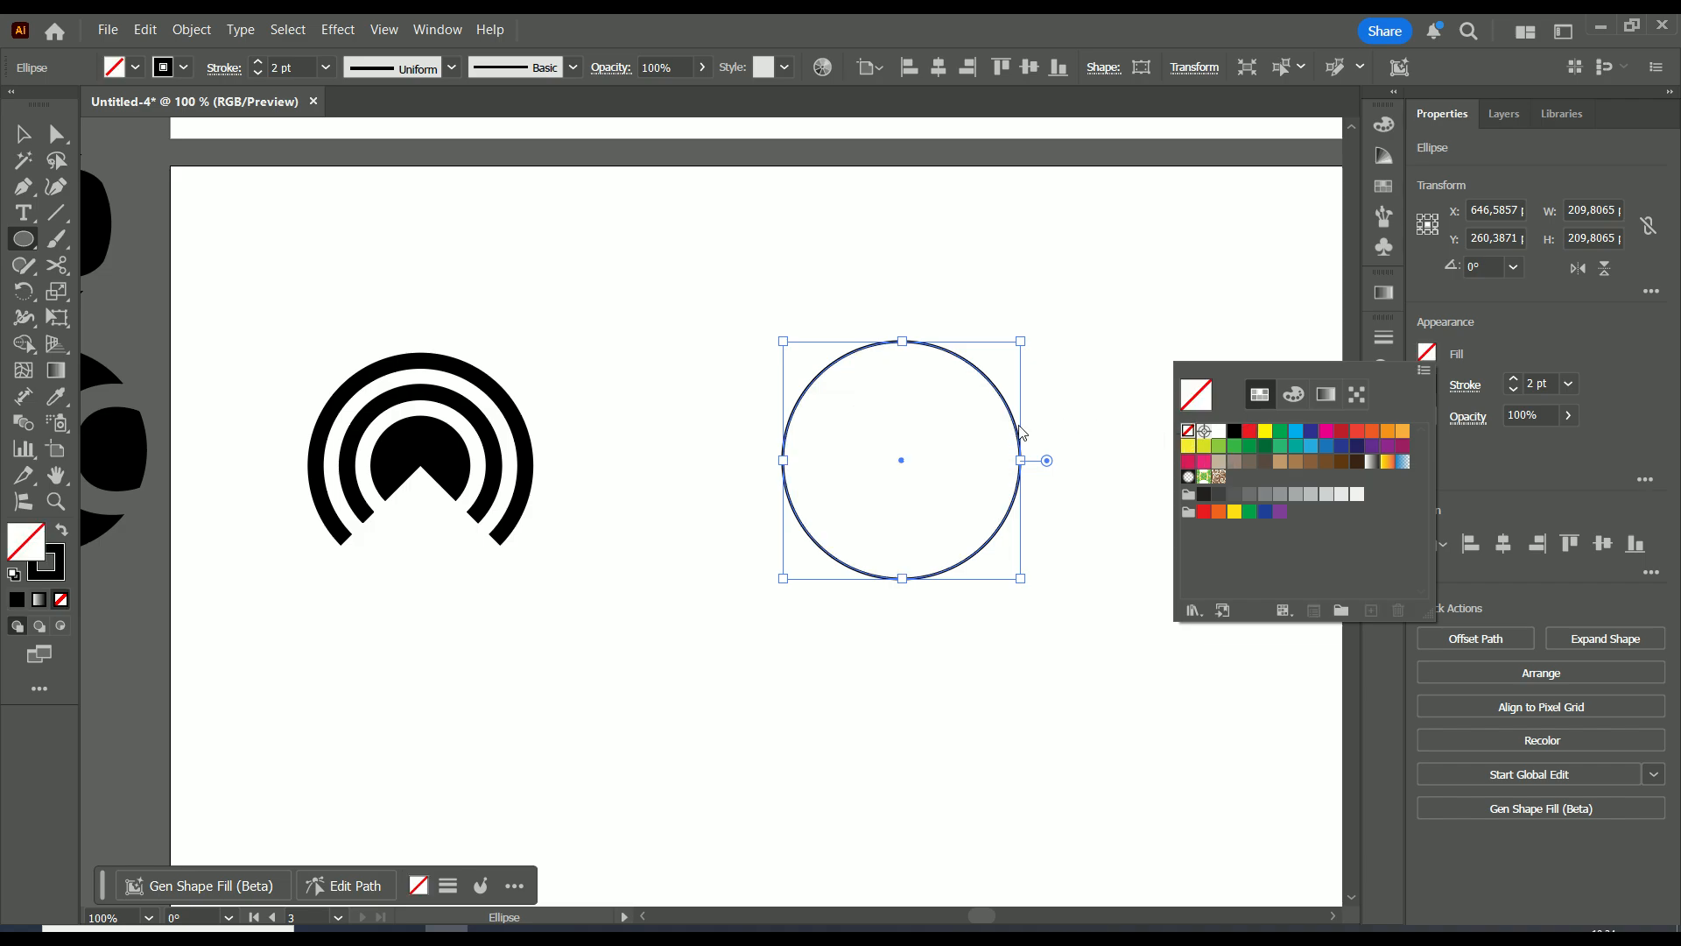
click(21, 145)
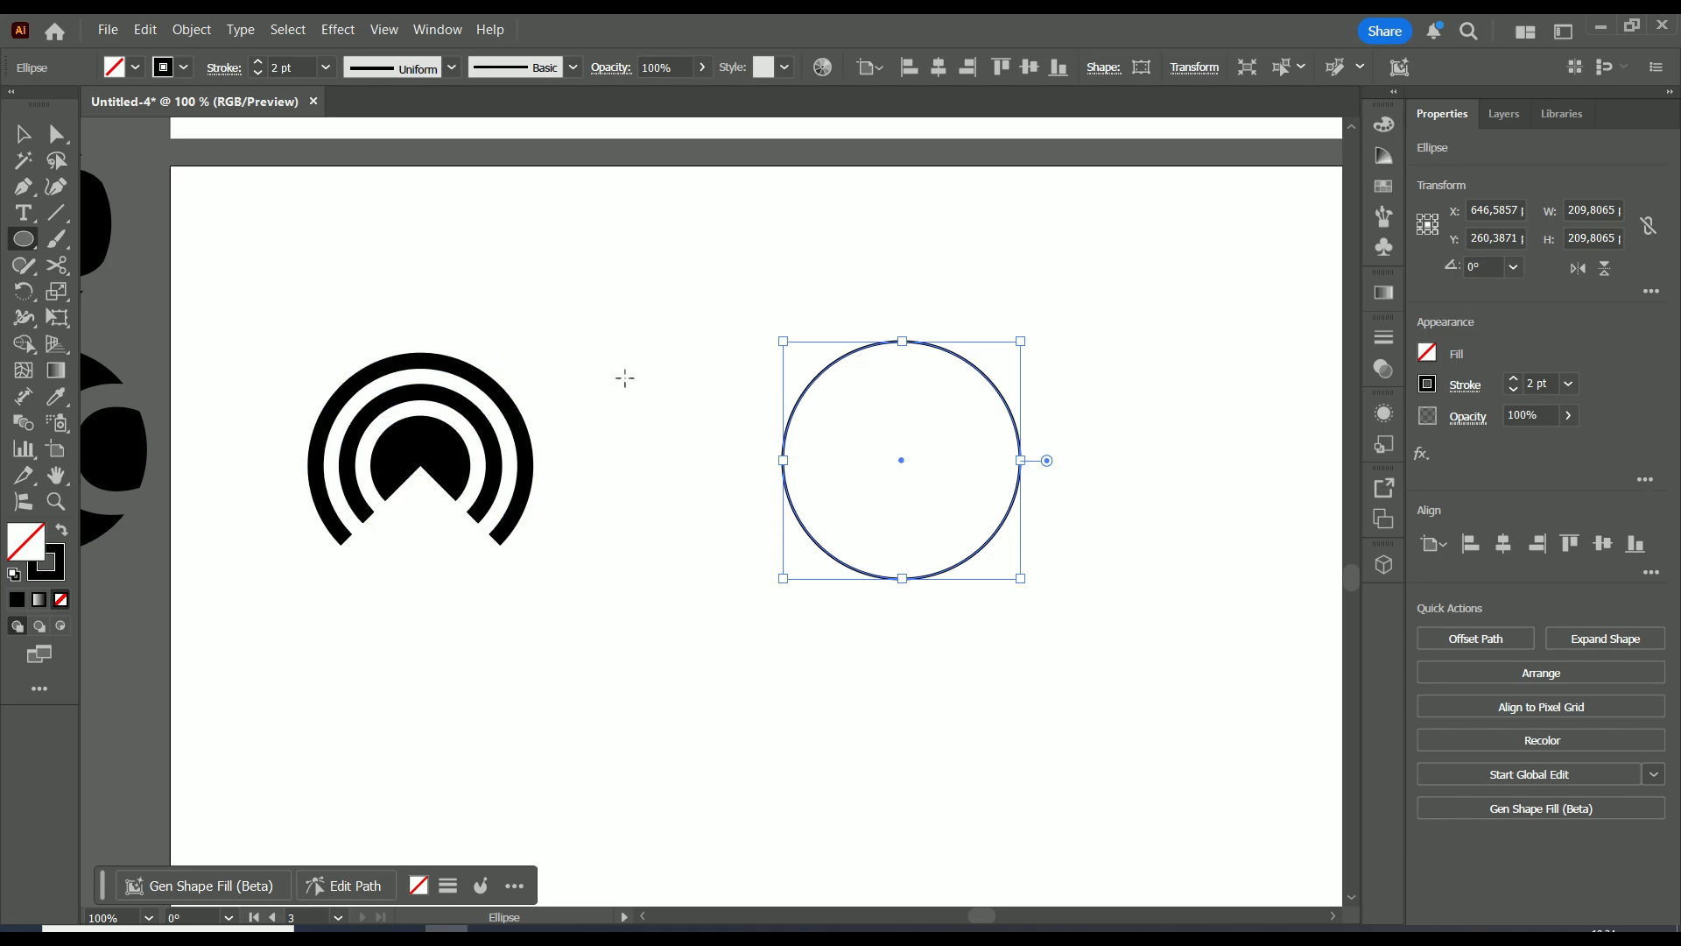
click(24, 134)
Adjust the original circle and nest a smaller copy centred inside it
click(1001, 324)
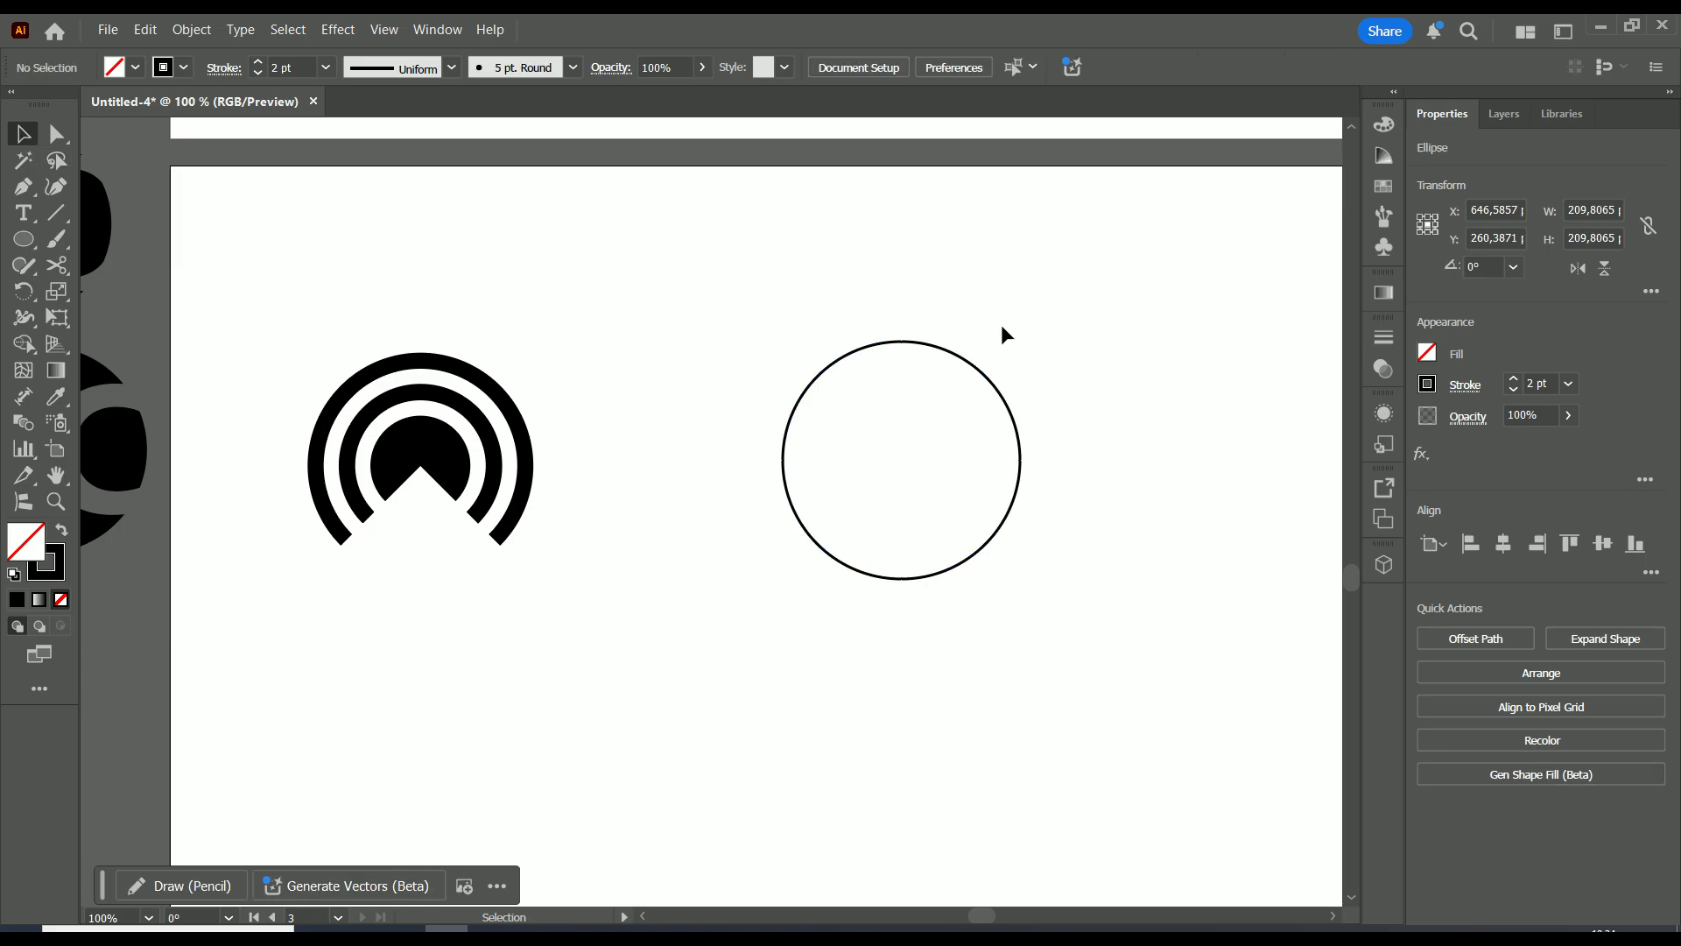
alt+scroll(999, 388, up, 2)
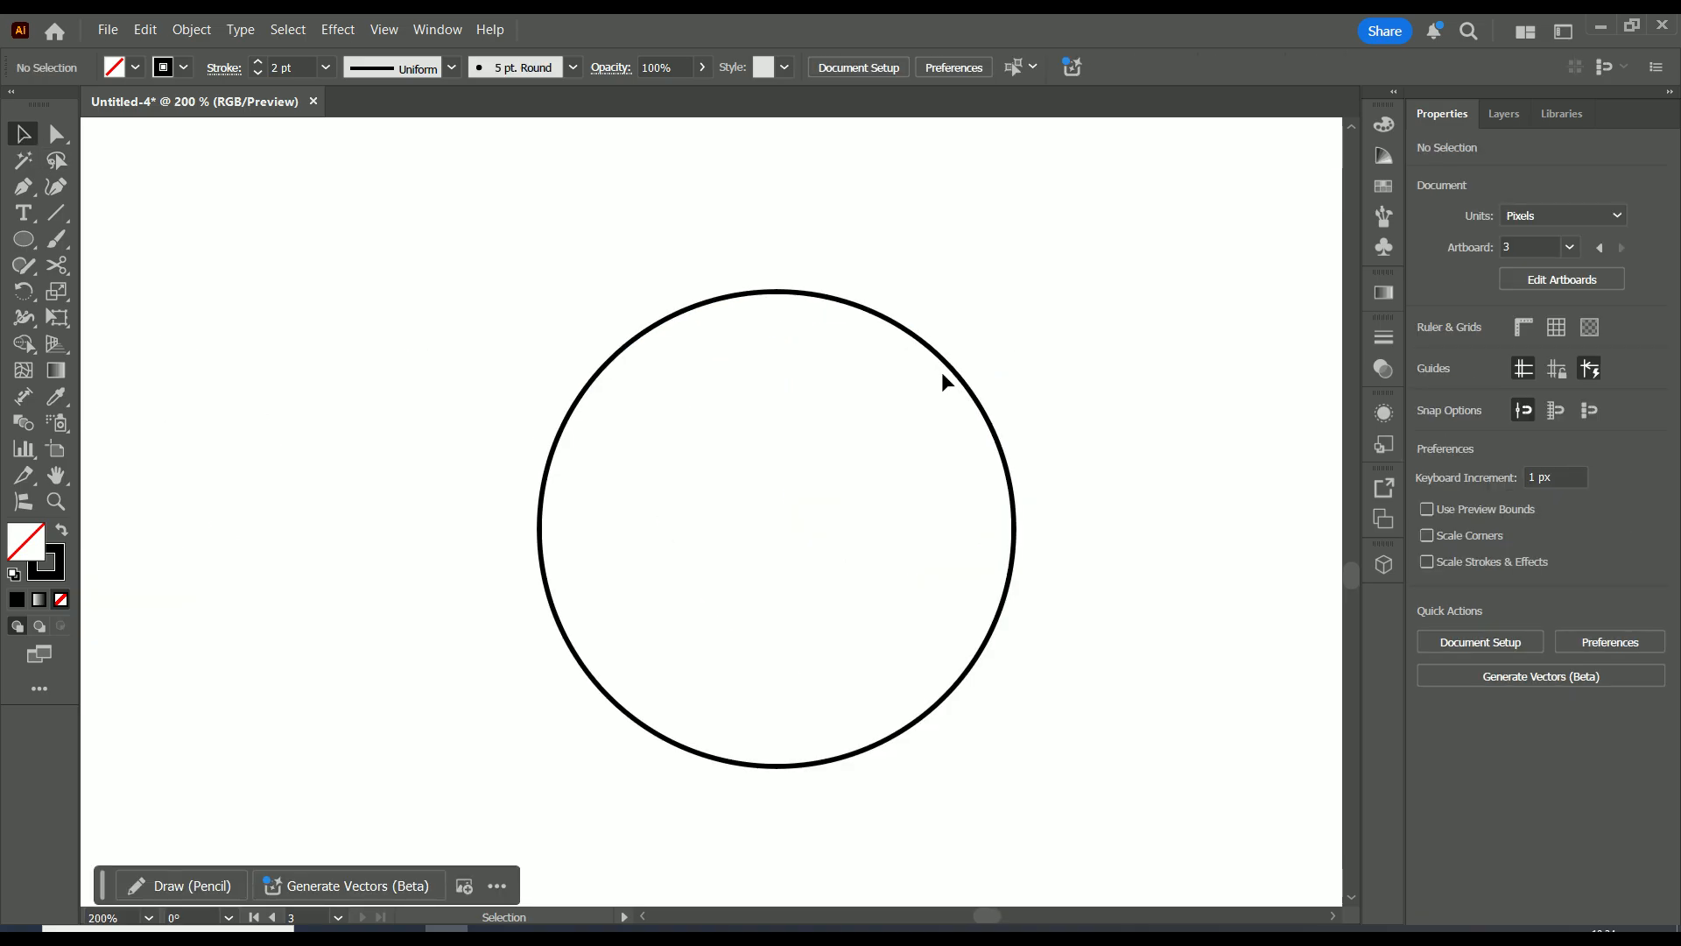
drag(947, 366, 939, 384)
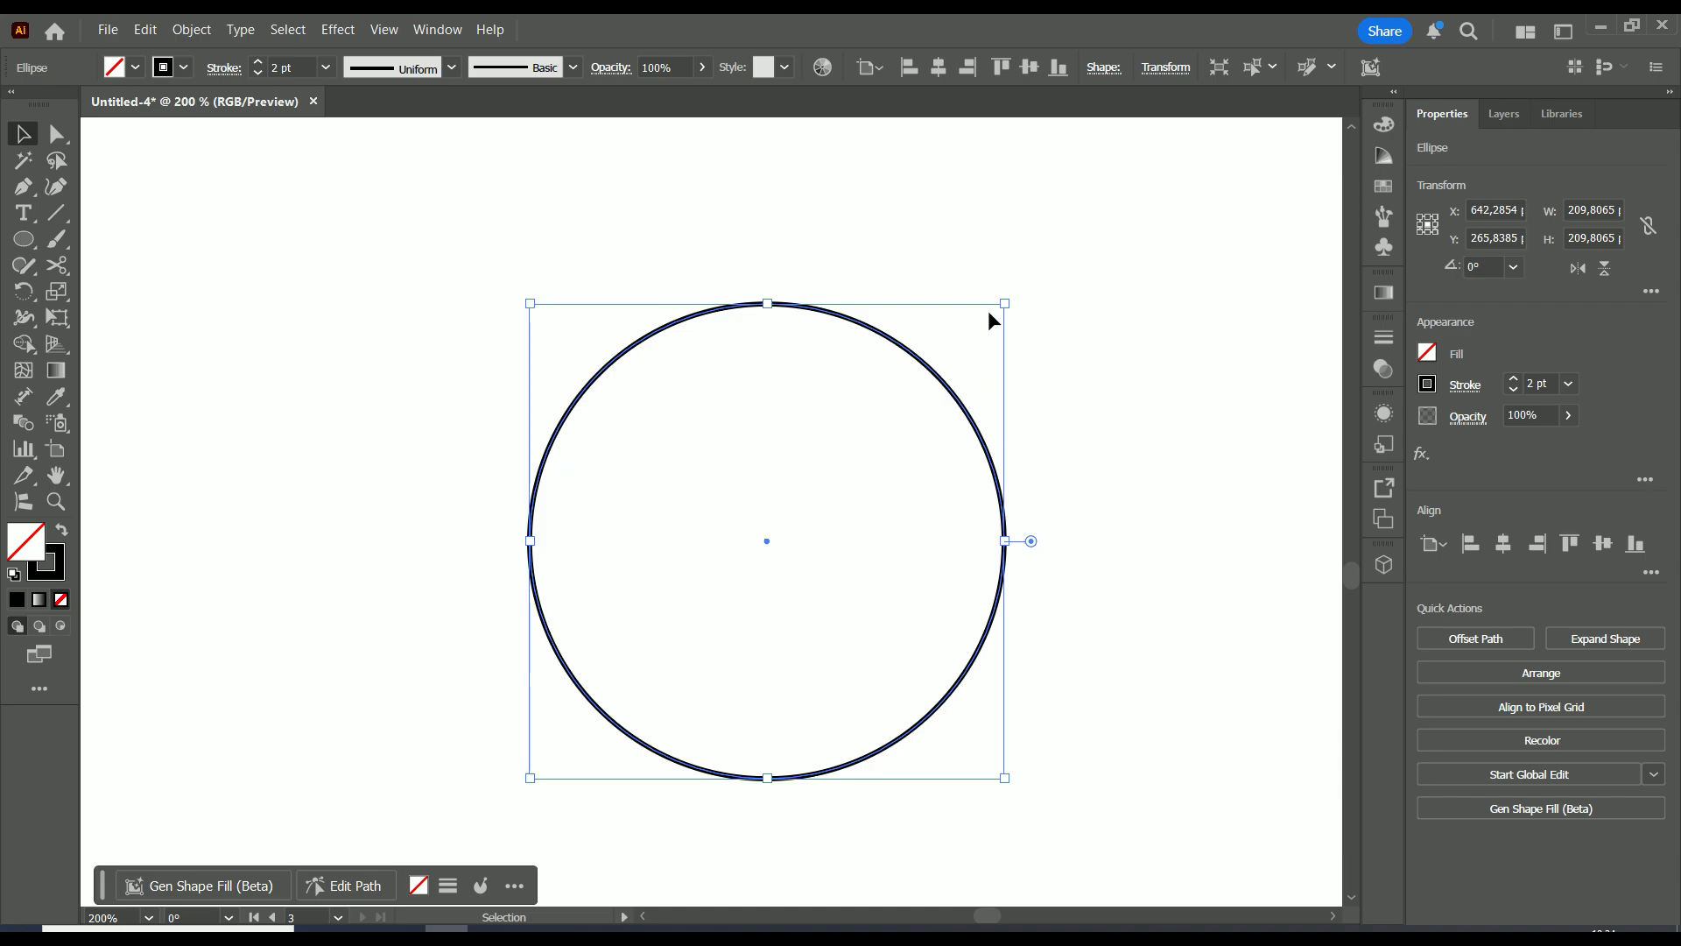
alt+drag(1007, 306, 998, 315)
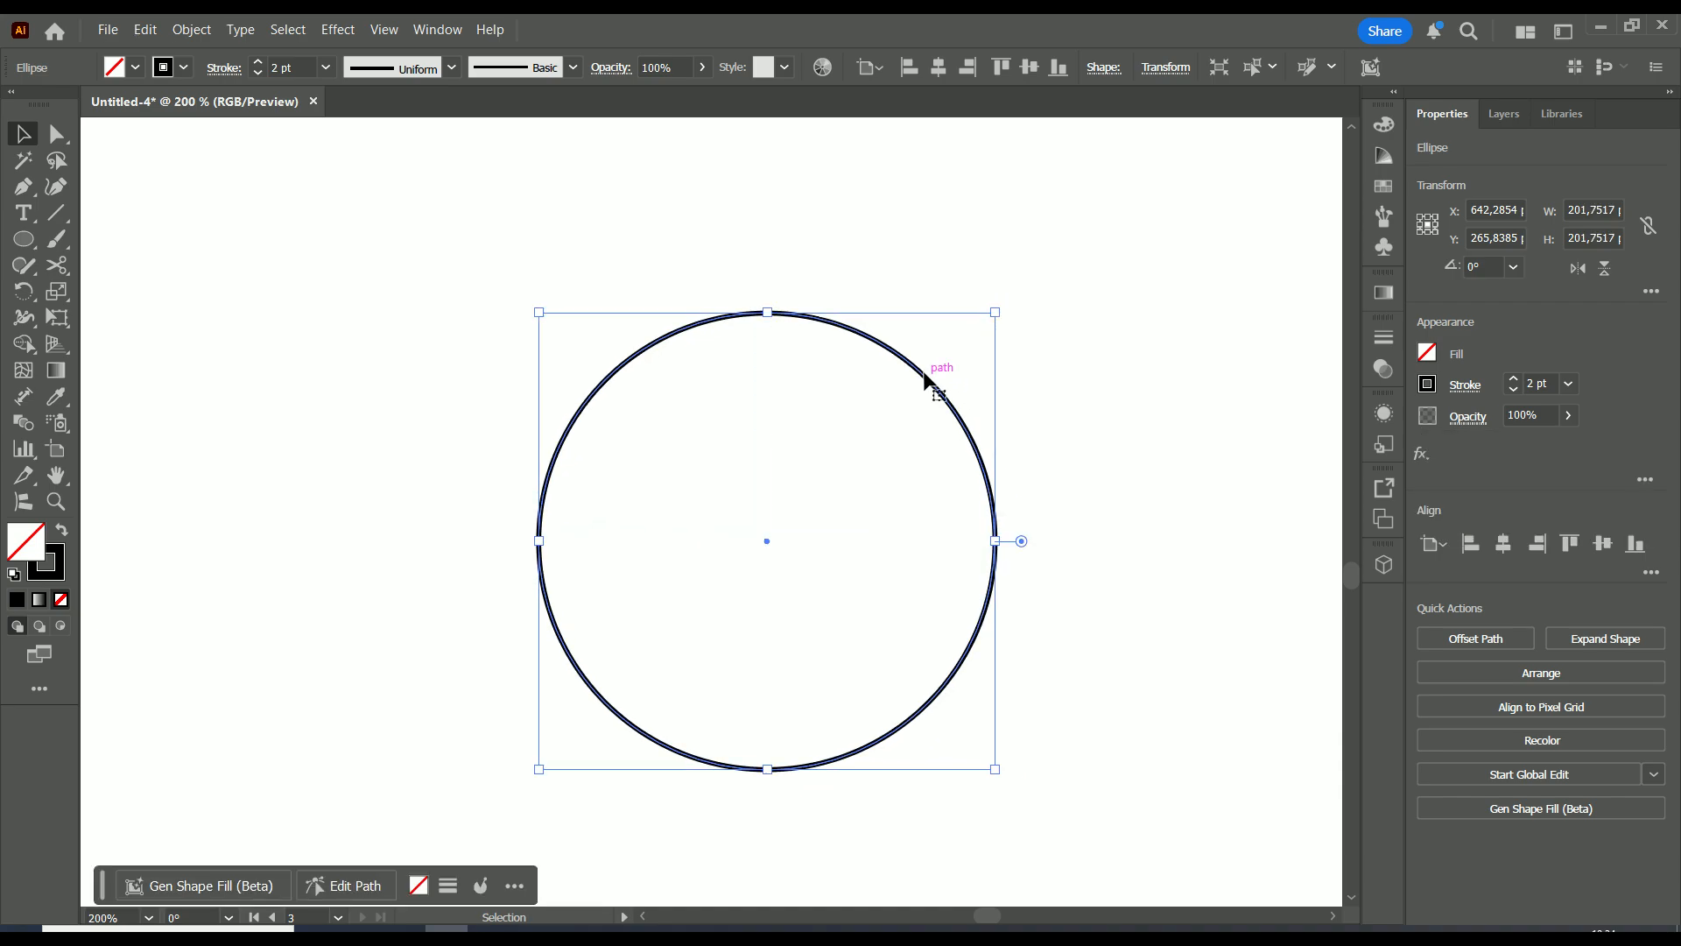
alt+drag(933, 382, 711, 388)
drag(779, 324, 724, 405)
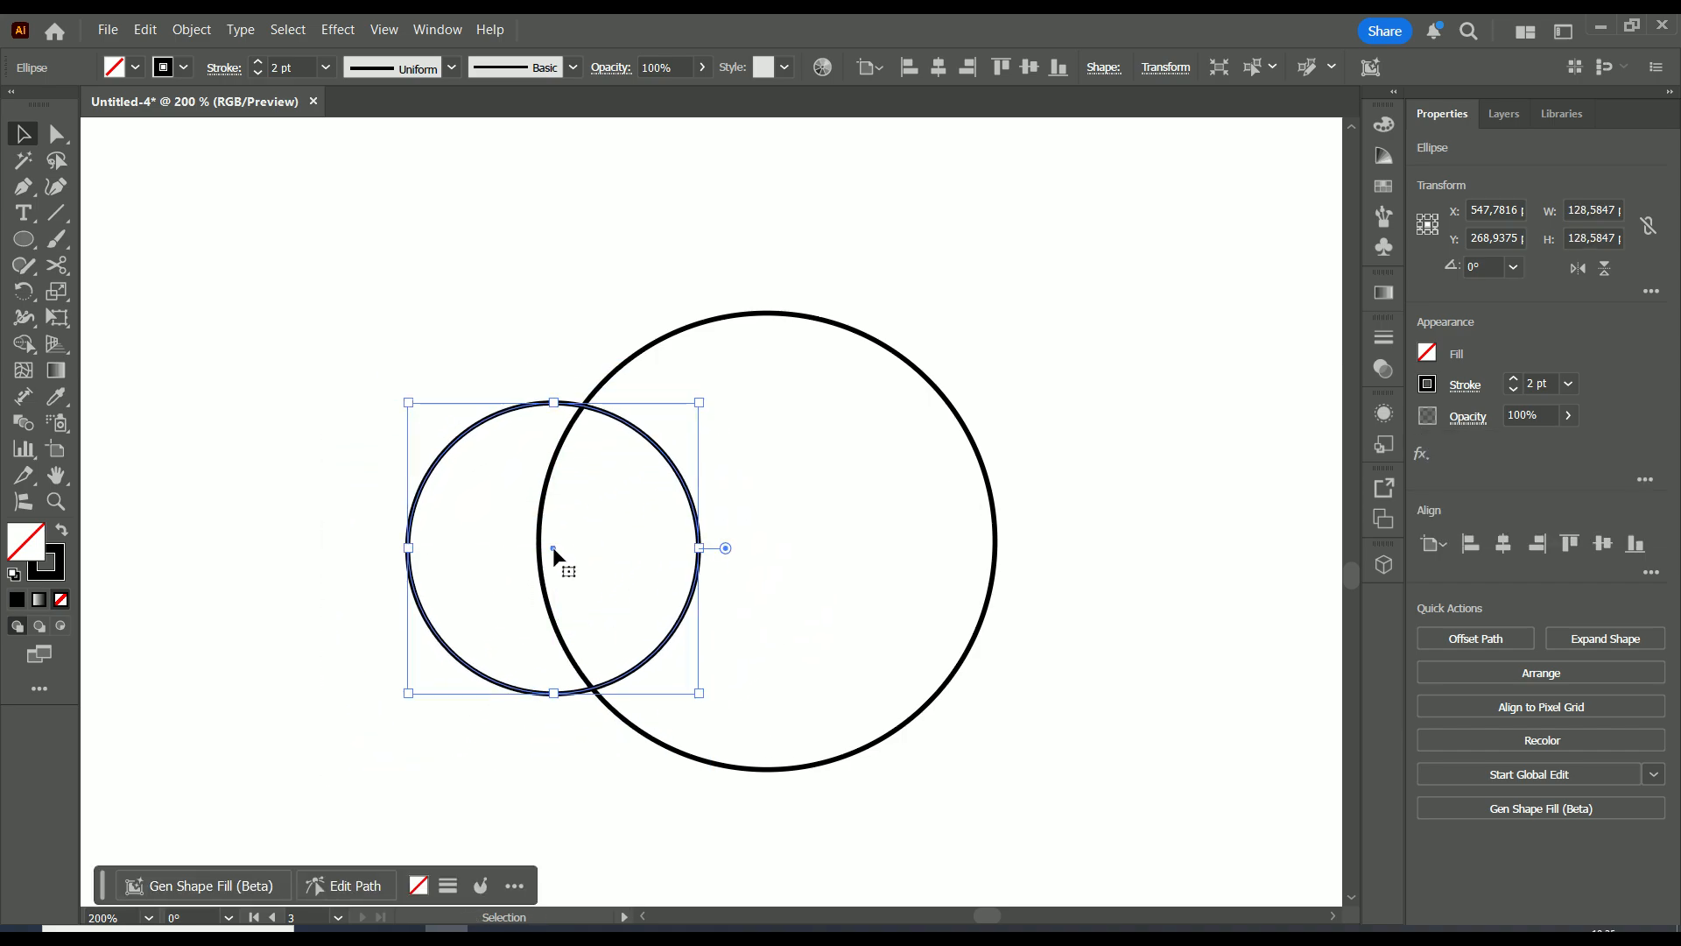
drag(554, 550, 770, 542)
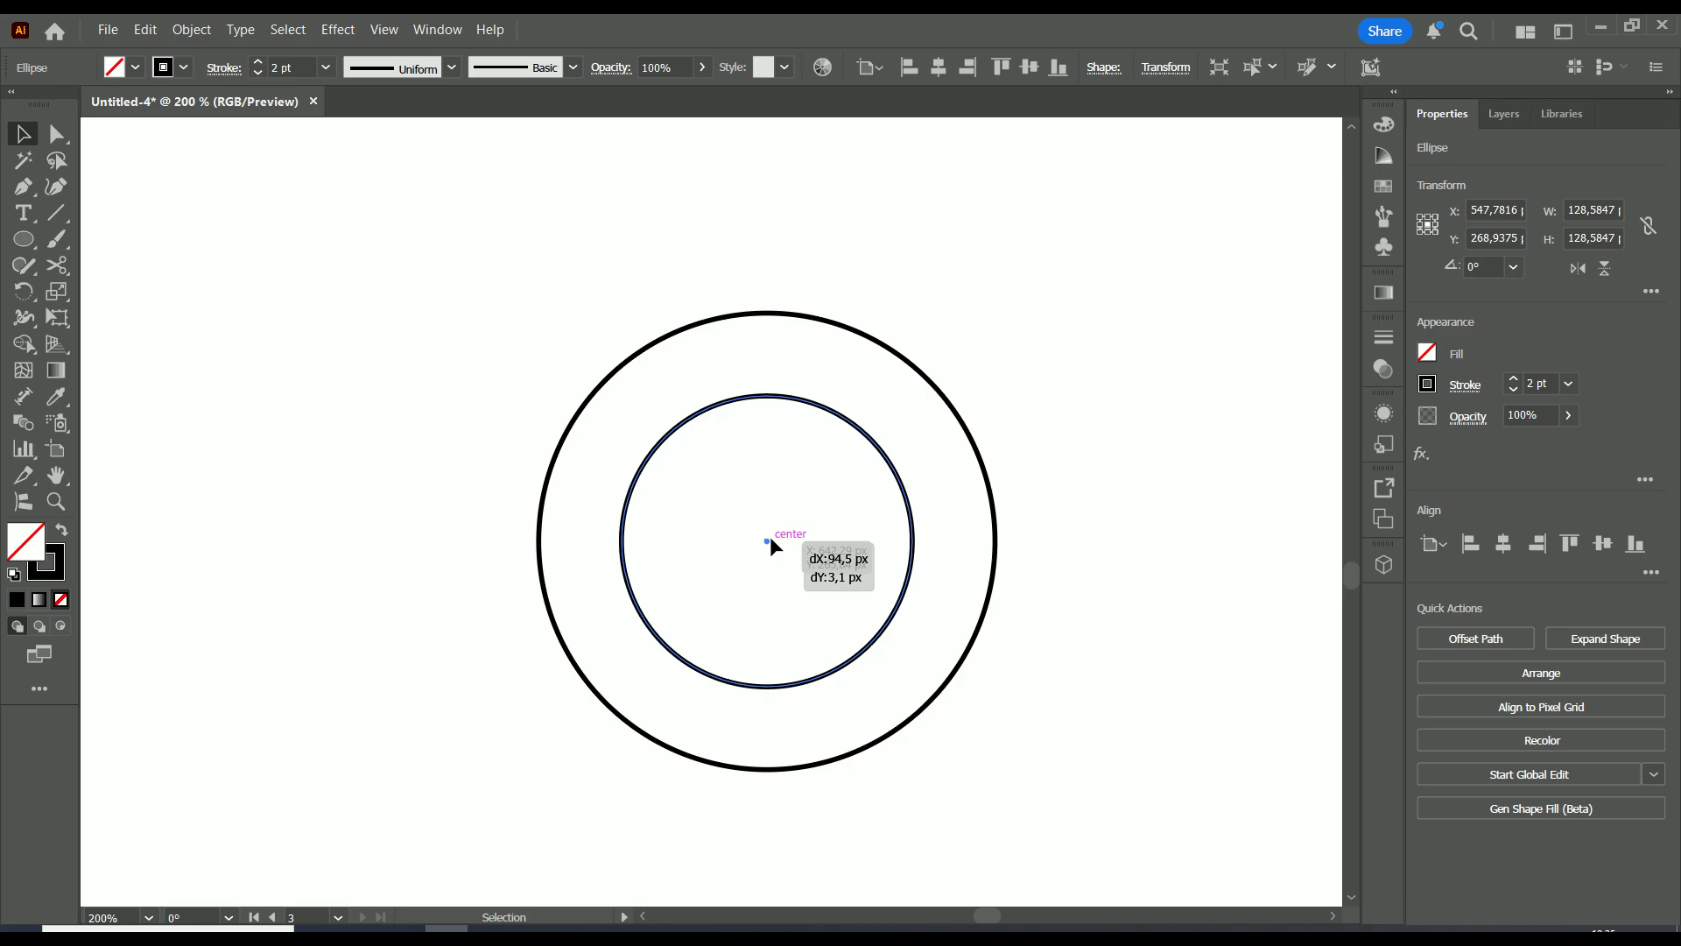
drag(770, 538, 766, 538)
drag(766, 540, 766, 541)
drag(912, 396, 944, 364)
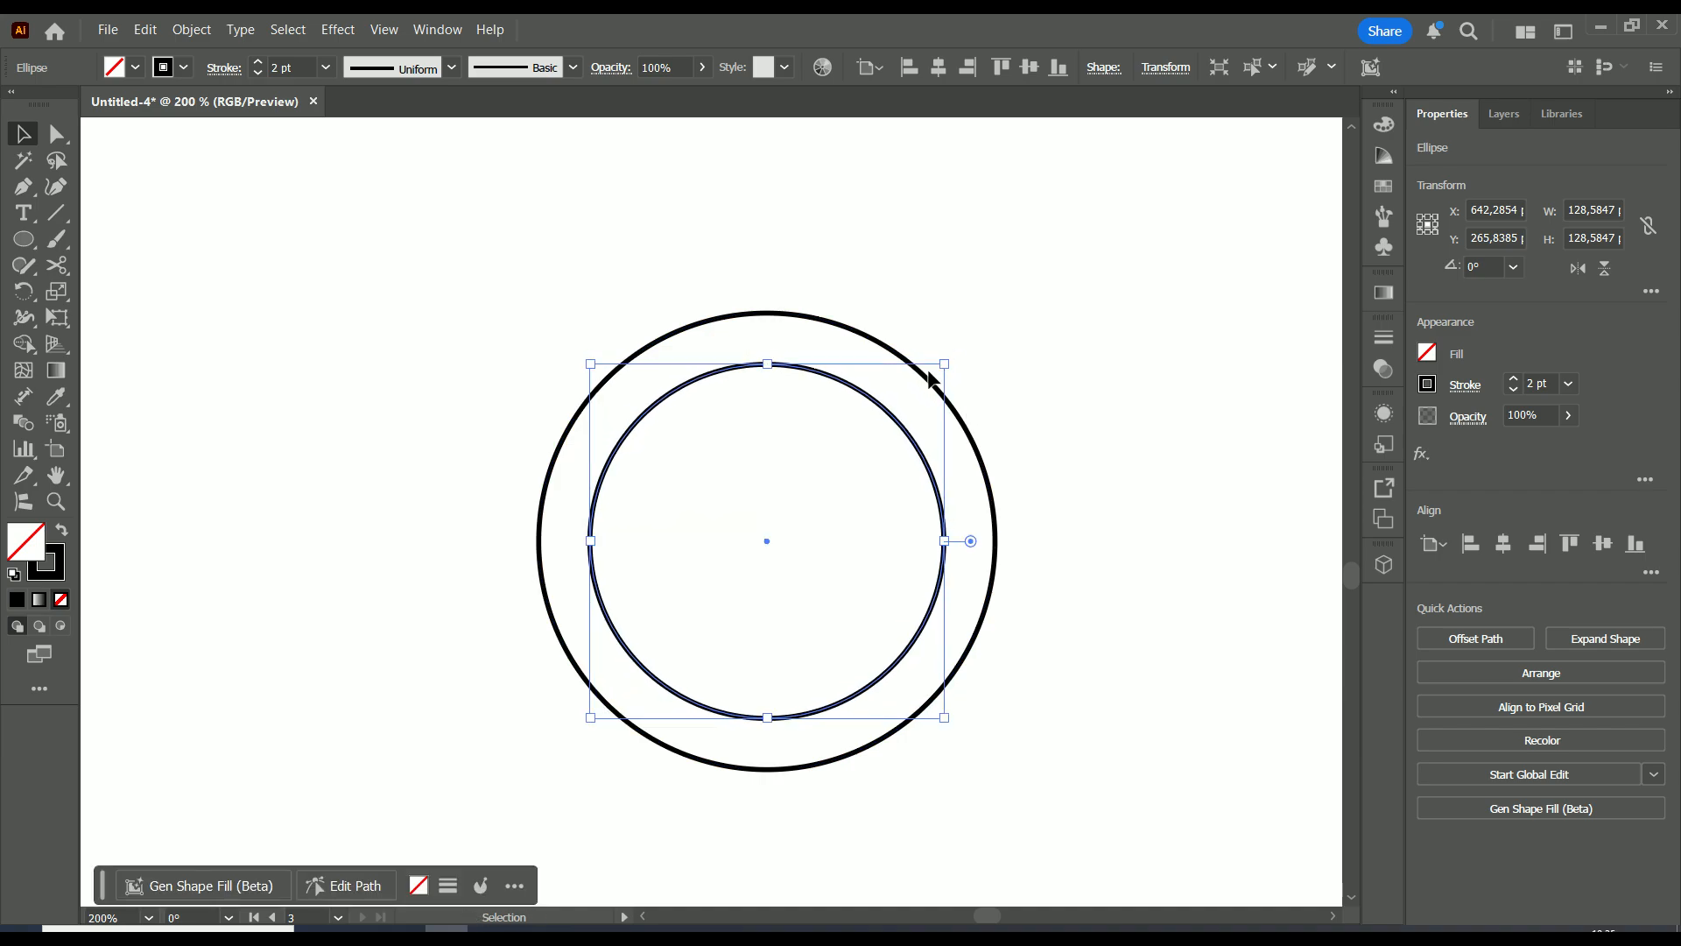
Add a third ring by duplicating the inner circle and scaling it onto the shared centre
drag(881, 412, 738, 431)
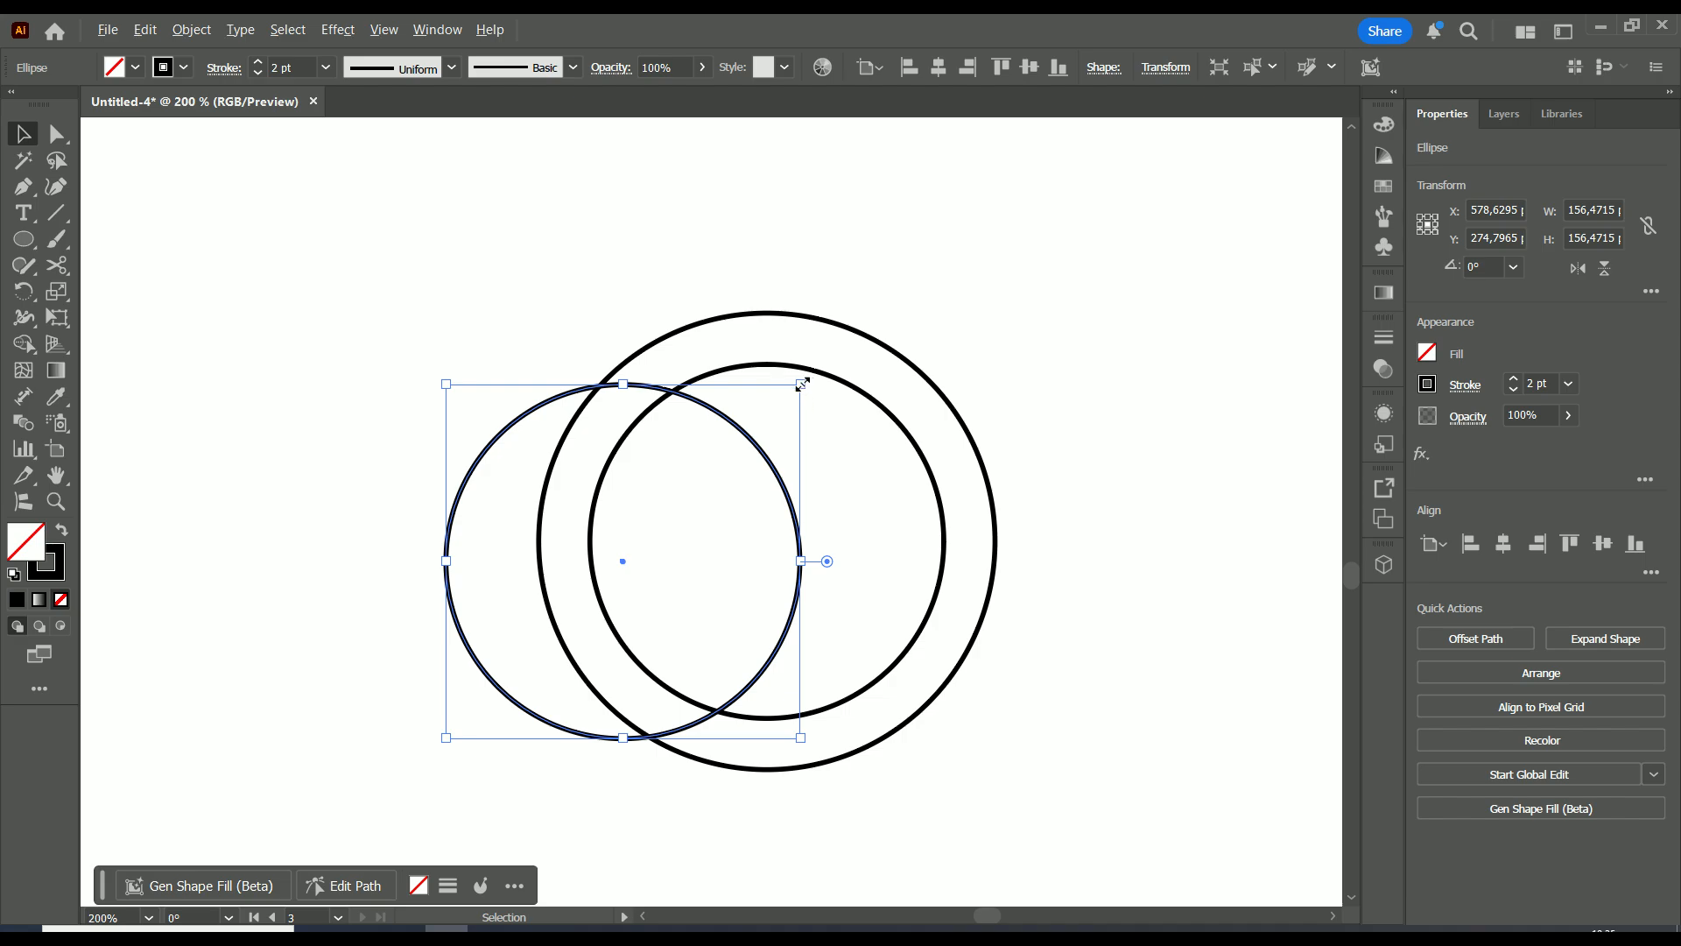
drag(802, 383, 743, 443)
drag(623, 562, 768, 541)
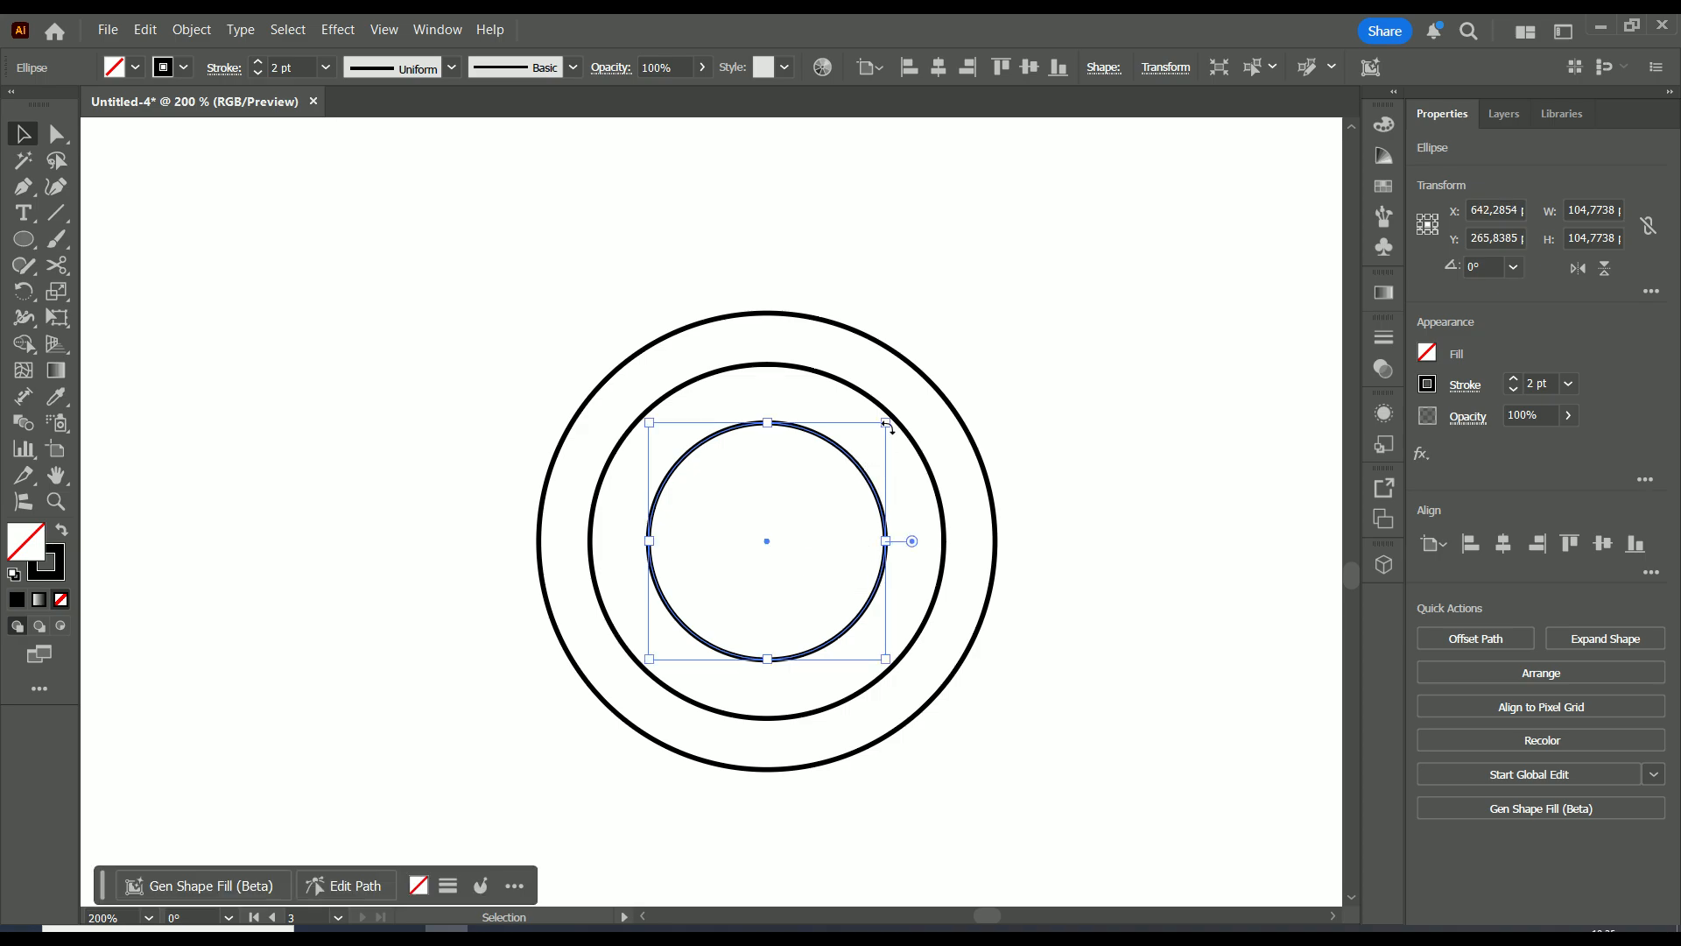
drag(885, 417, 1000, 338)
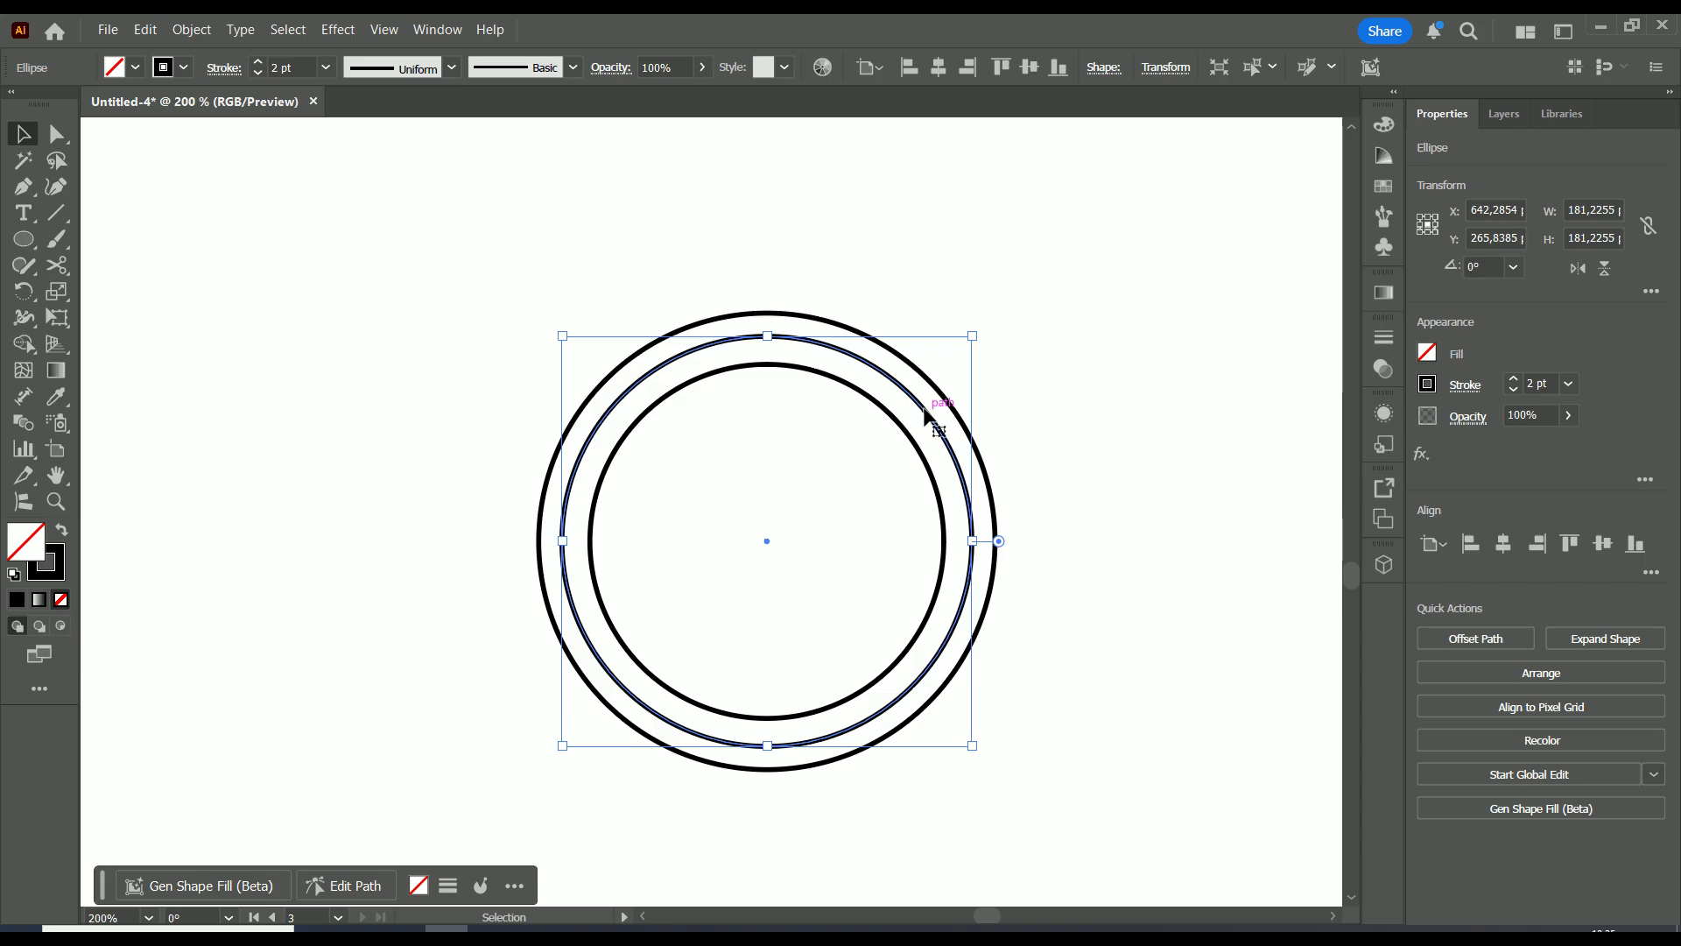
Add a fourth, innermost ring centred with the others and sized to fit
drag(931, 417, 902, 448)
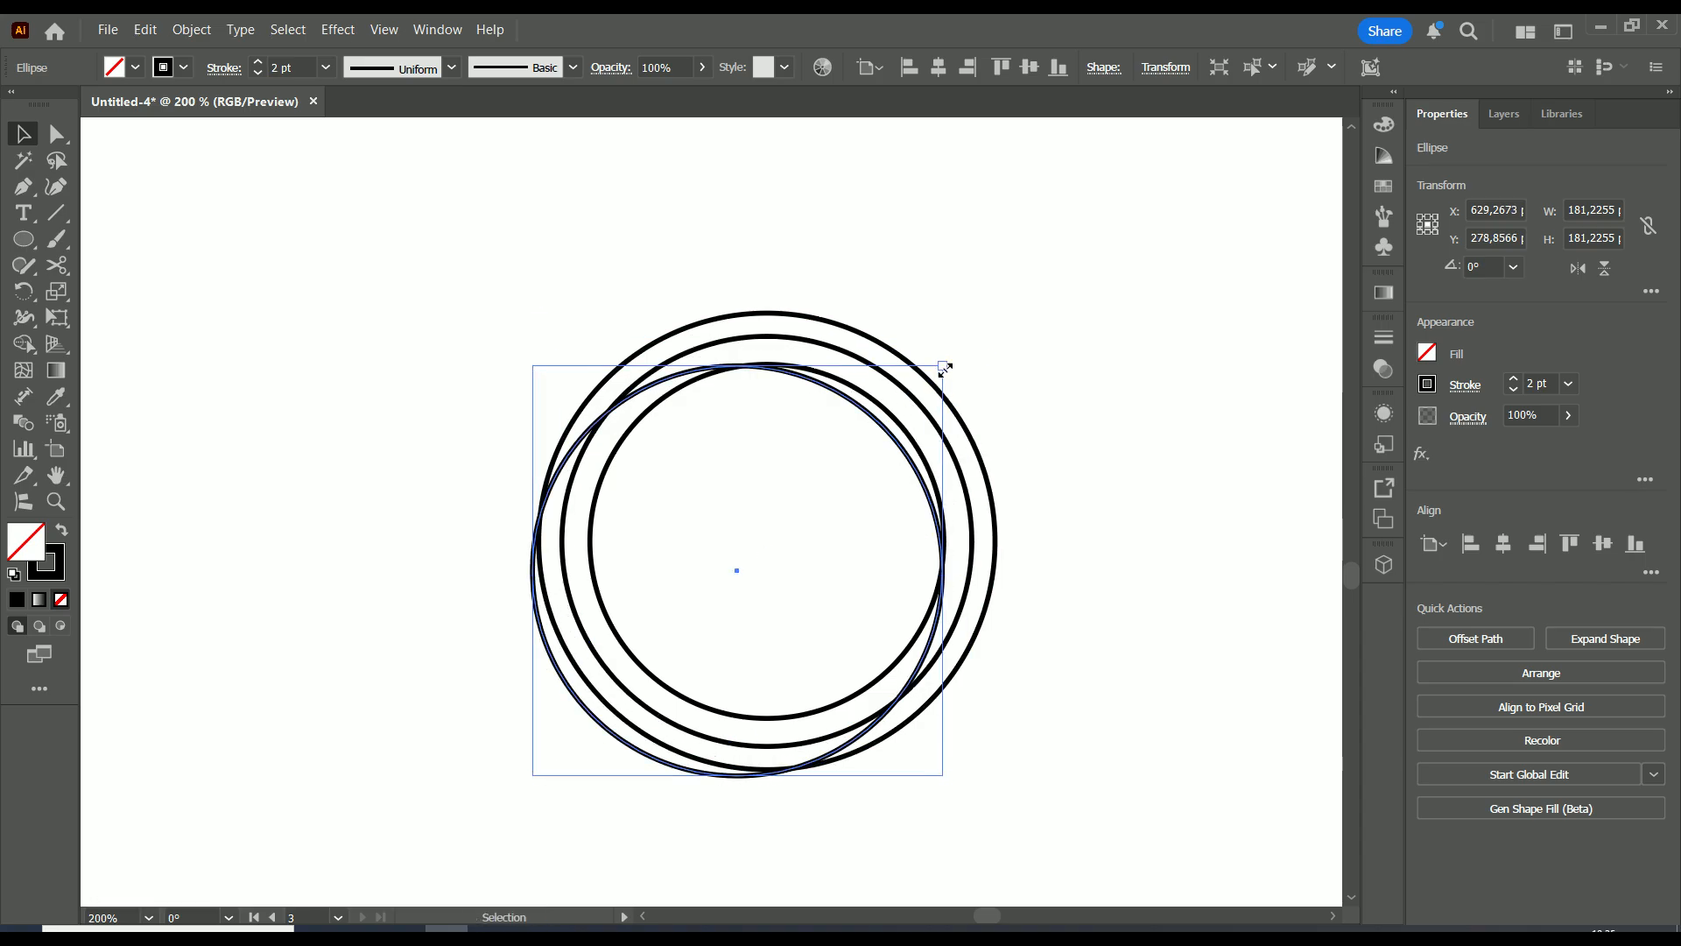
drag(945, 369, 869, 439)
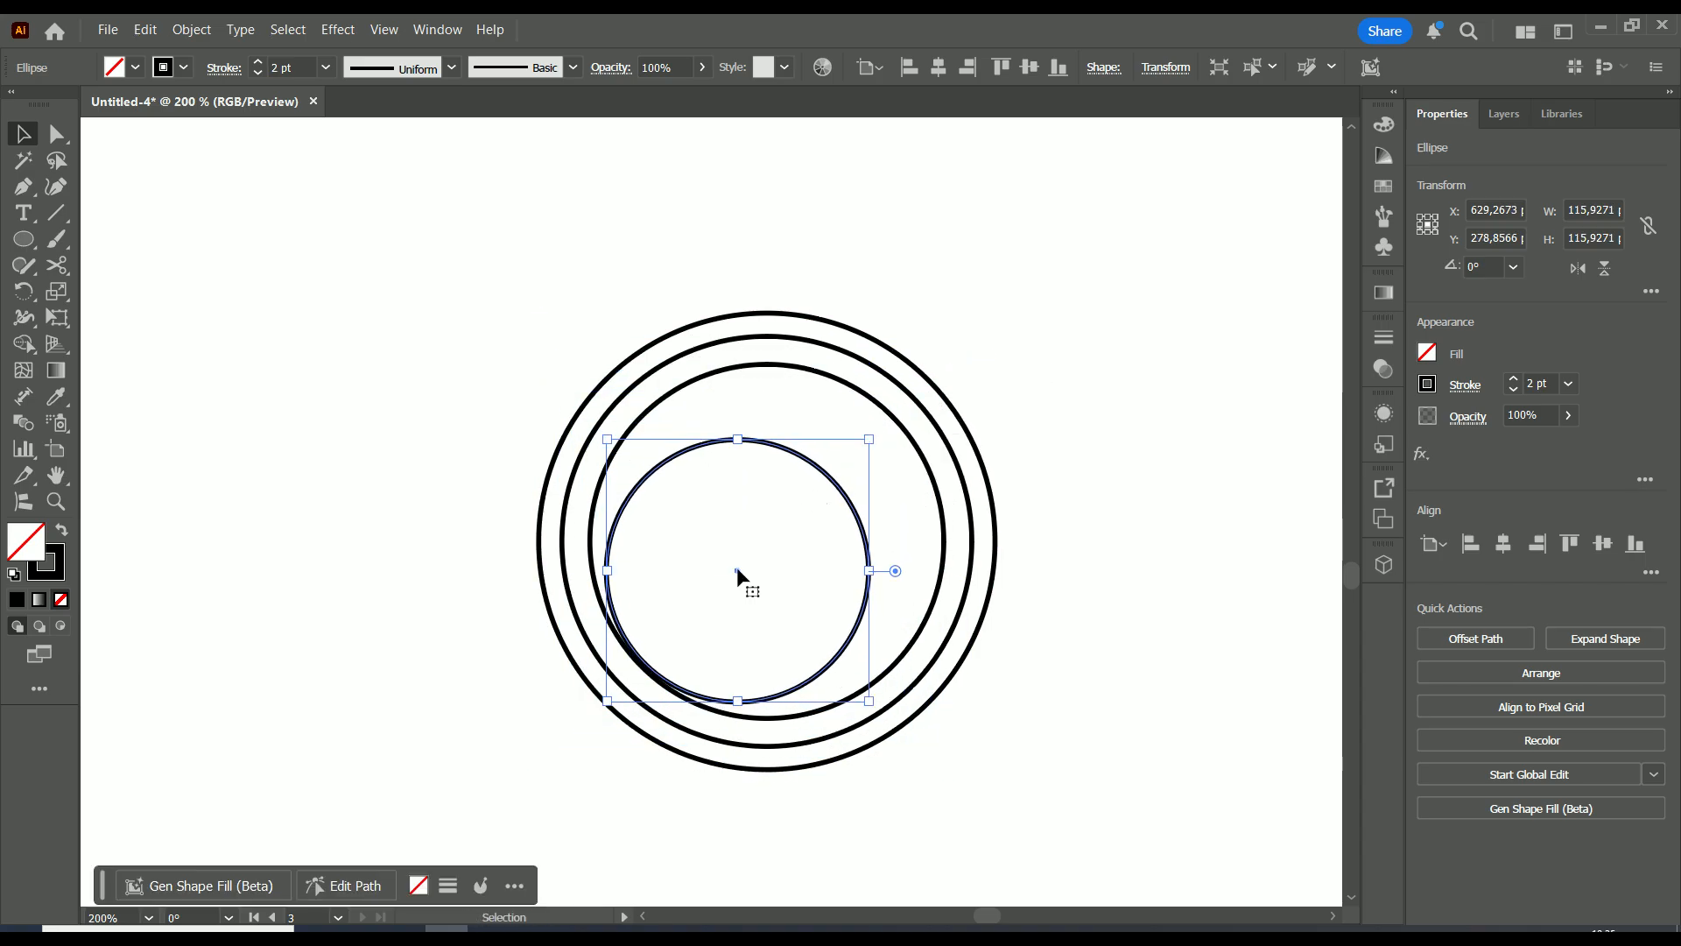
drag(738, 569, 766, 537)
drag(902, 409, 916, 398)
scroll(916, 398, down, 3)
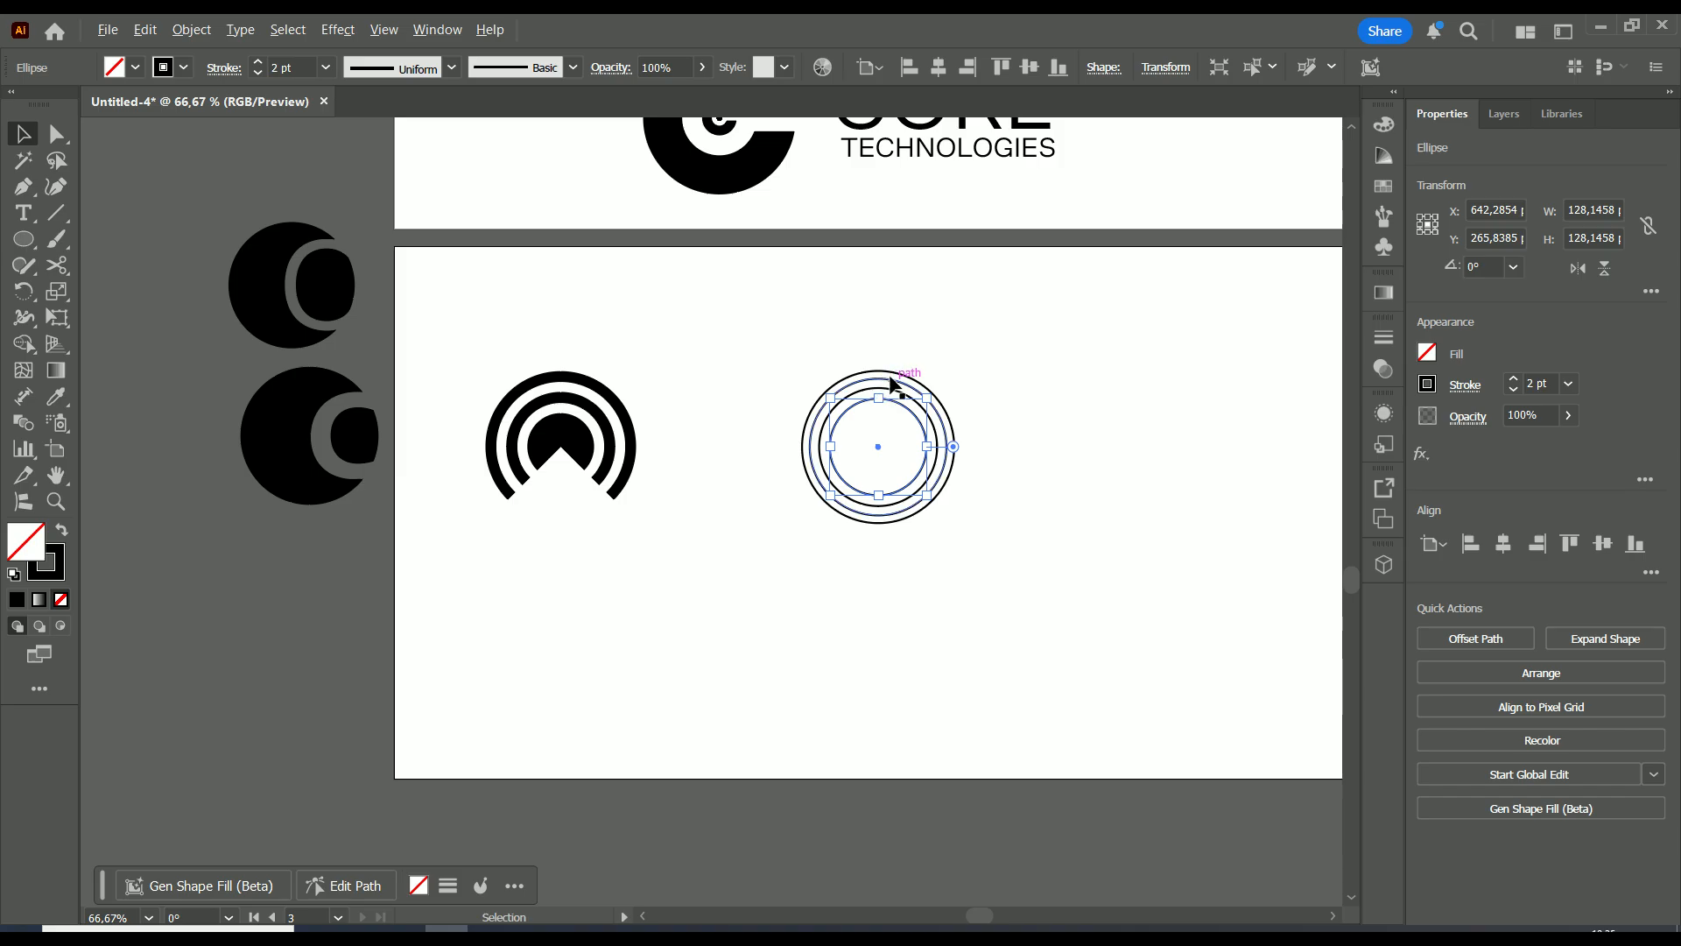
scroll(885, 390, up, 2)
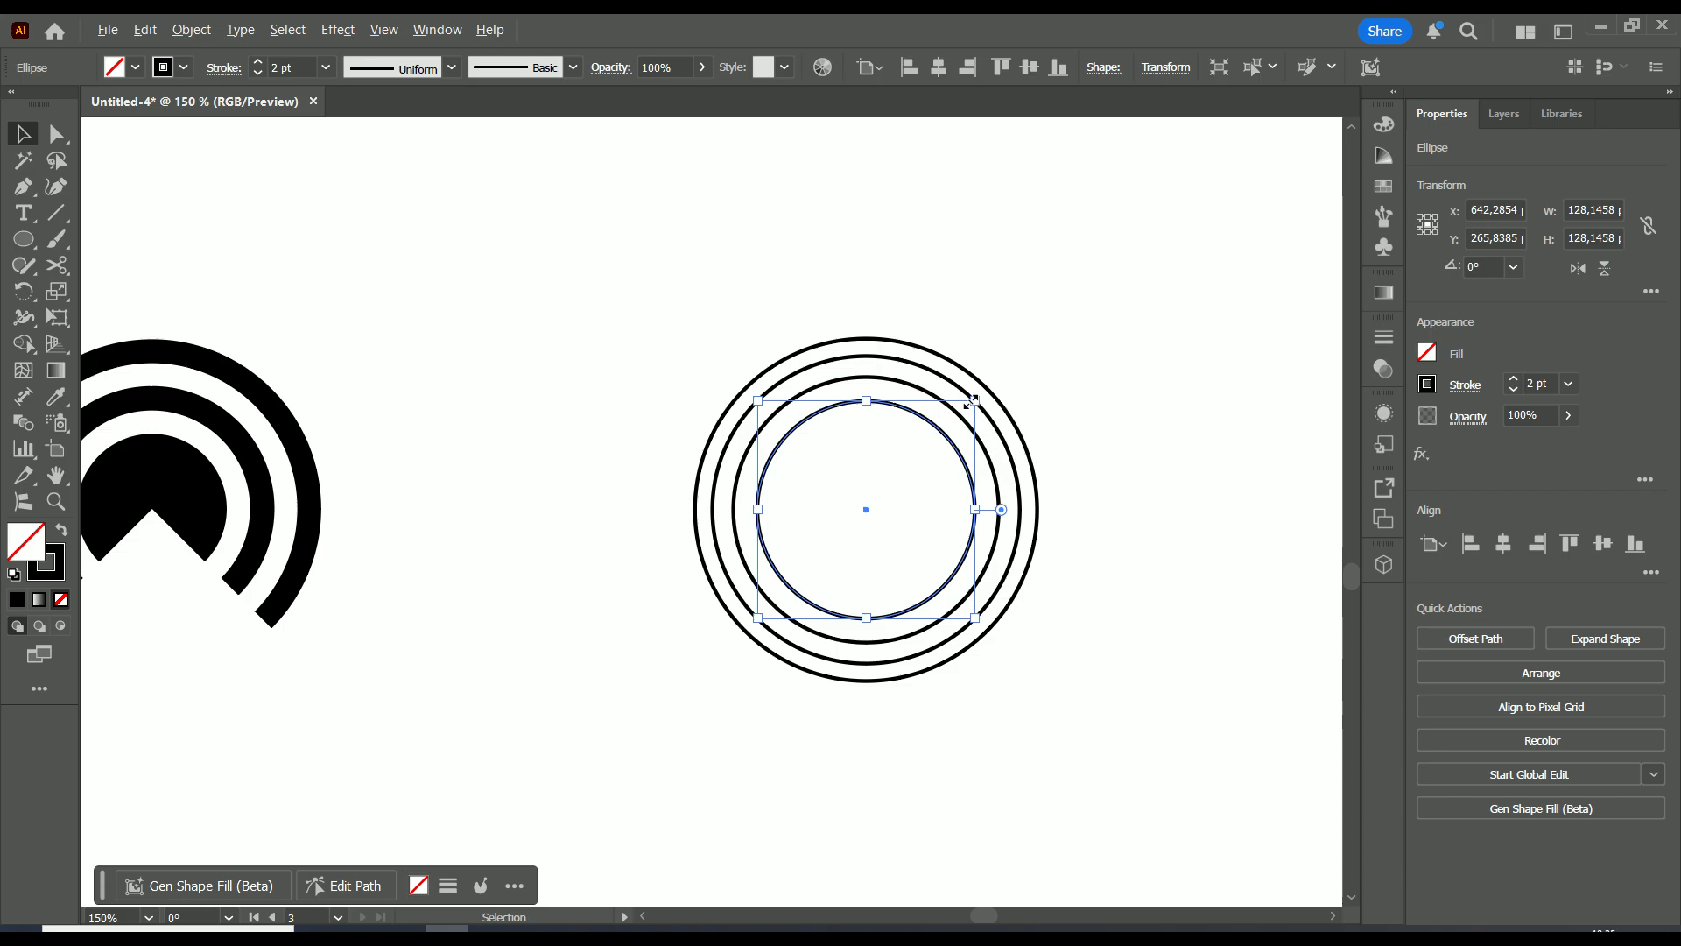
mouse_move(971, 401)
mouse_down()
mouse_move(985, 386)
mouse_move(890, 402)
mouse_move(970, 422)
mouse_move(942, 453)
mouse_move(970, 425)
mouse_up()
Centre the newest circle and scale it proportionally about the shared centre
click(998, 469)
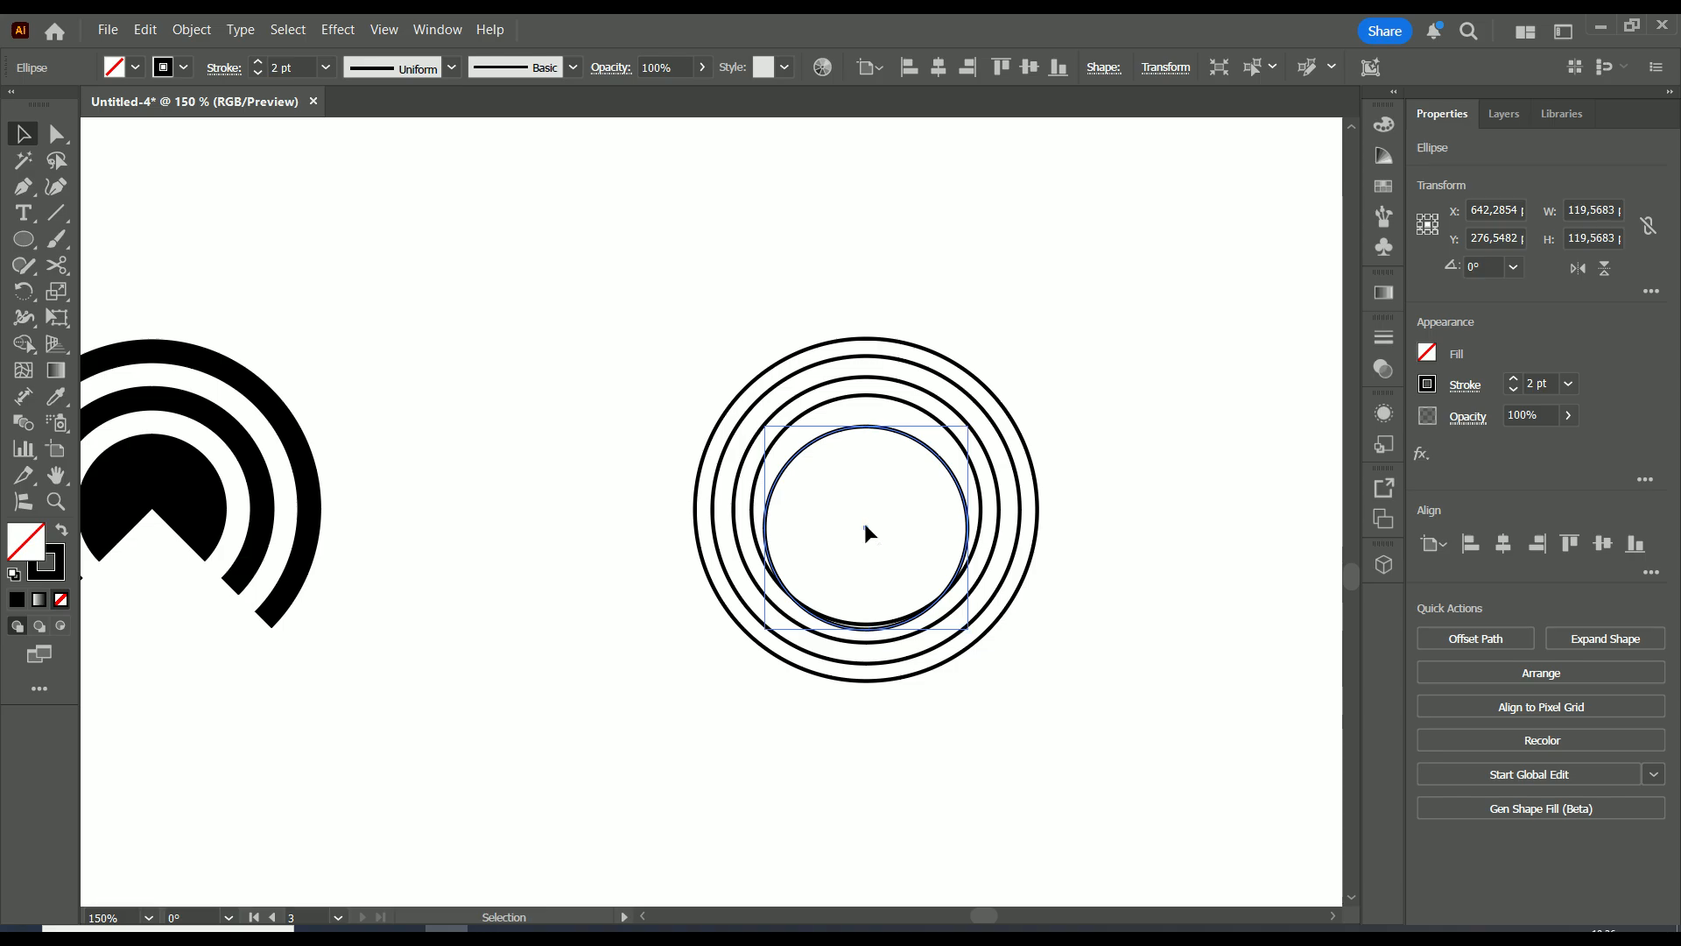
drag(865, 522, 866, 507)
drag(966, 406, 955, 423)
key(alt+shift)
Draw a line from the rings' centre down-left past the outer ring
click(1078, 326)
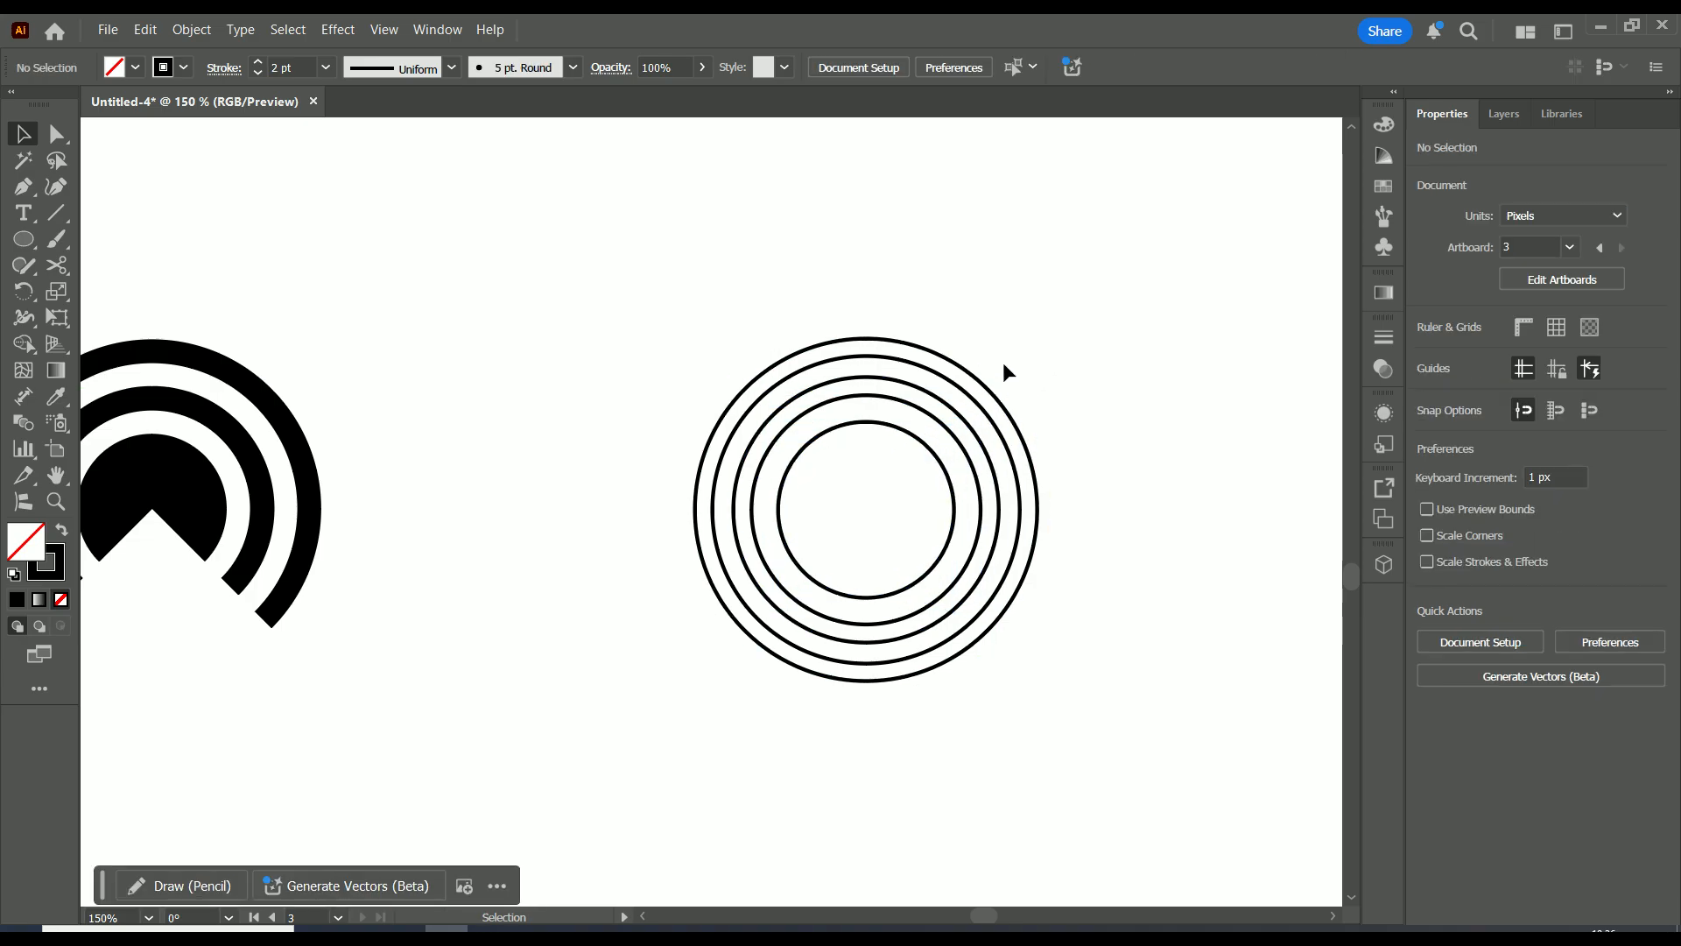
scroll(1017, 358, down, 1)
scroll(1037, 363, up, 1)
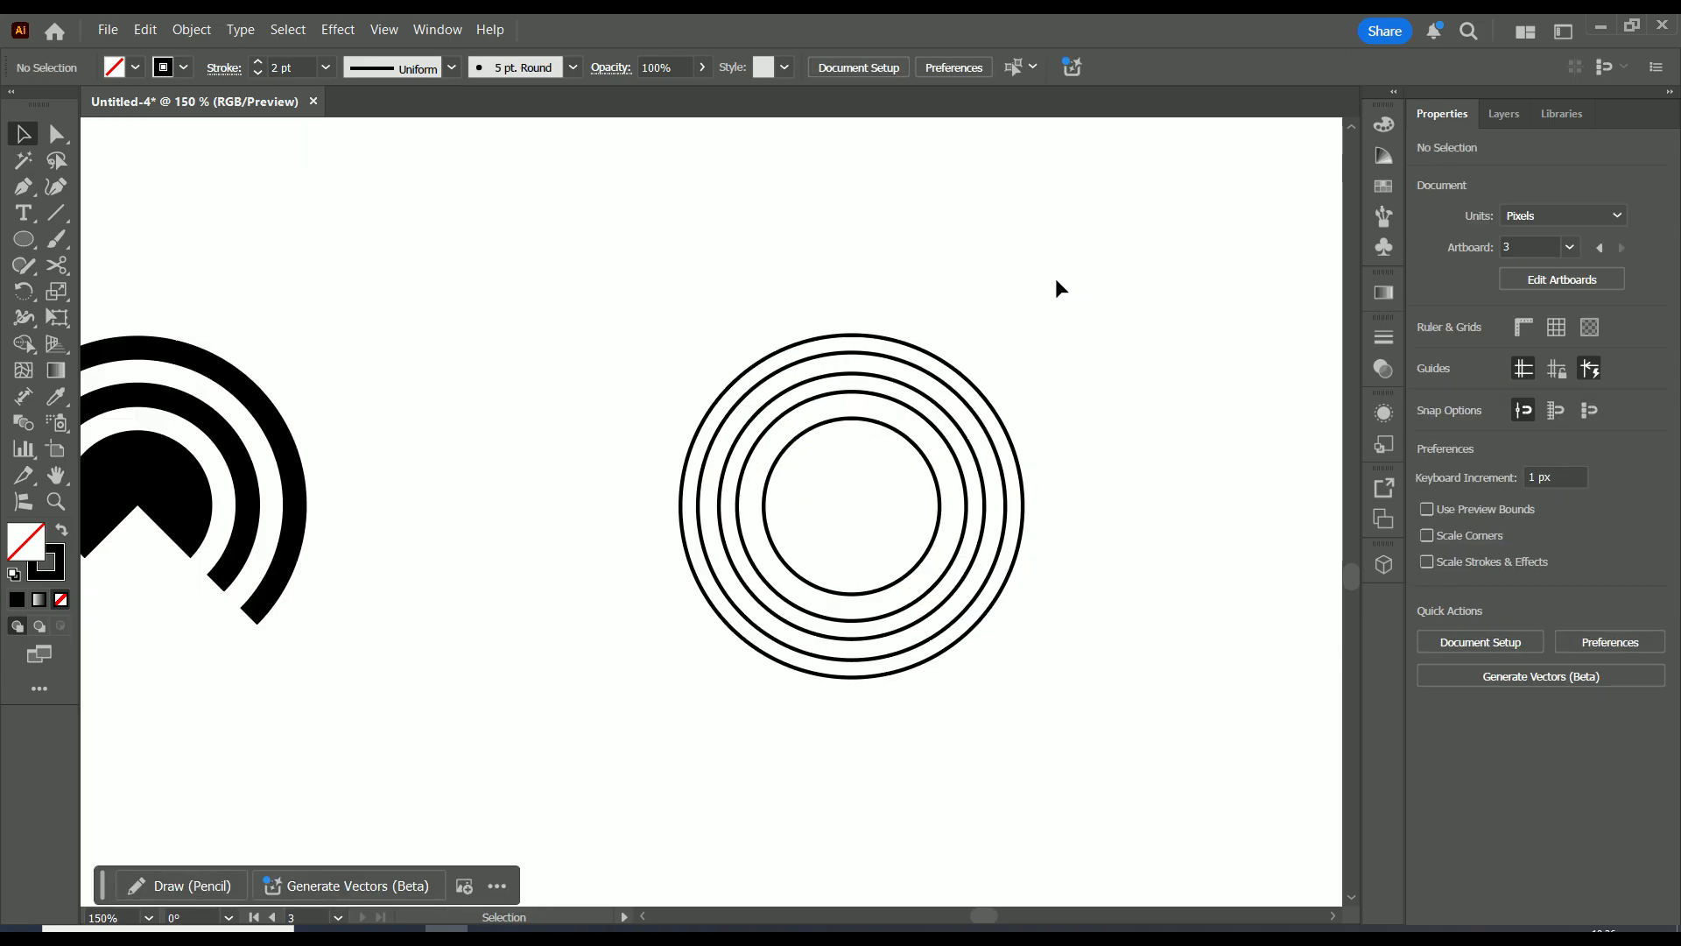
drag(467, 458, 570, 431)
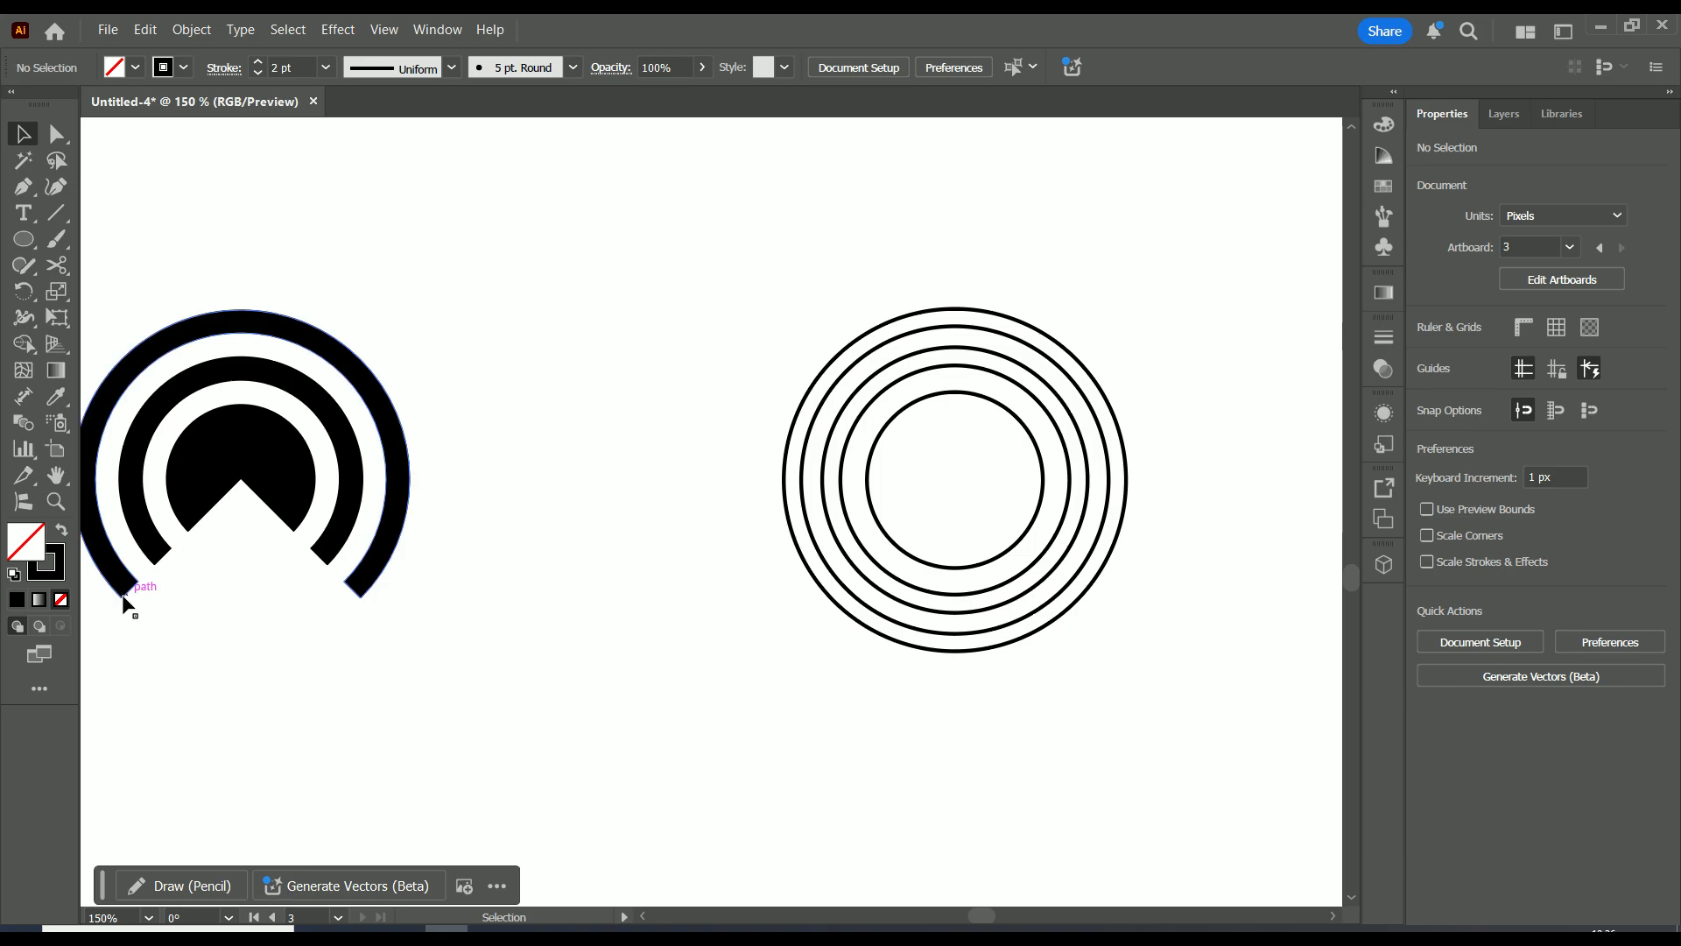
click(58, 217)
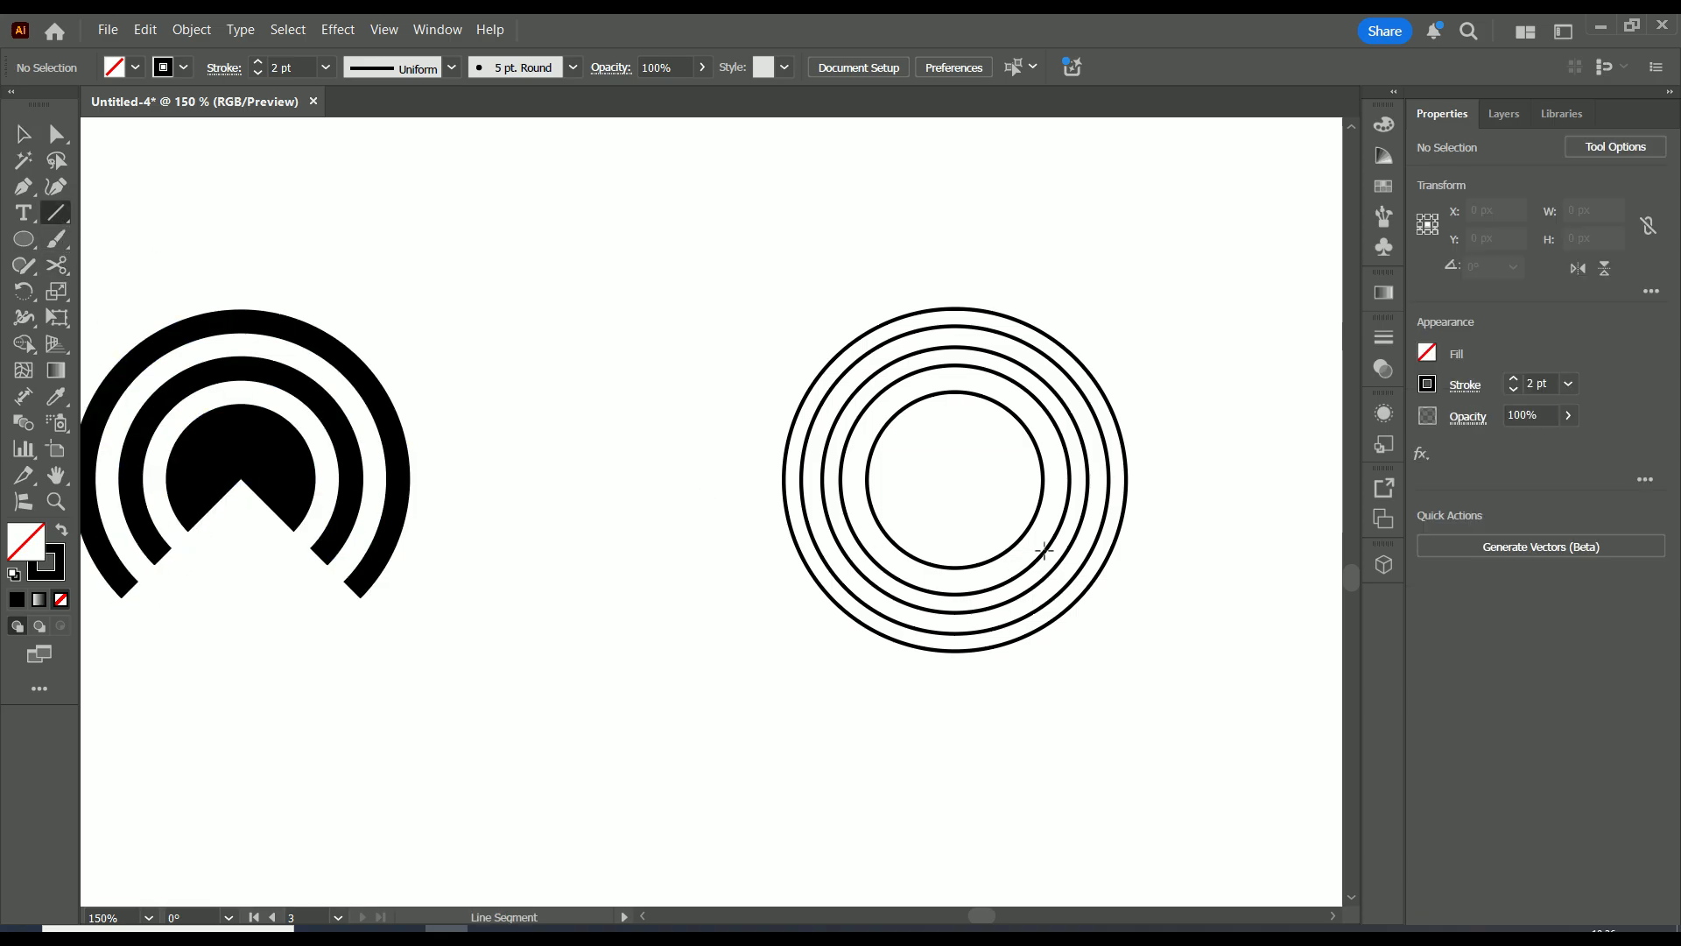
drag(954, 480, 802, 633)
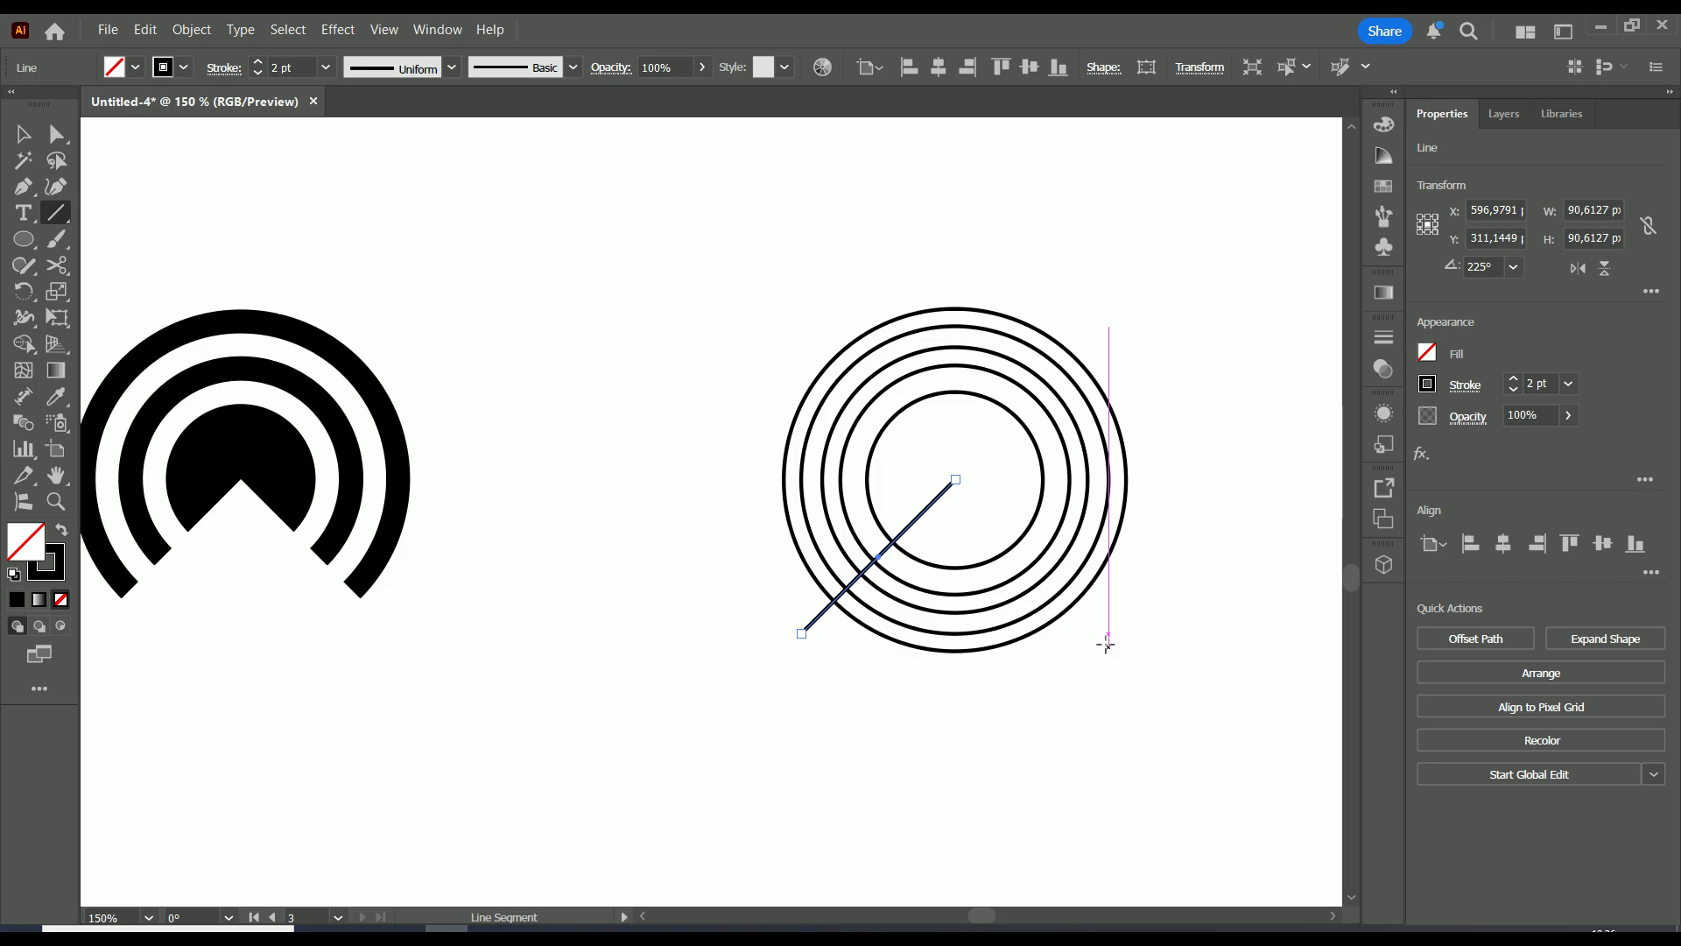
Draw a second line from the centre down-right, extending it past the outer ring
click(25, 134)
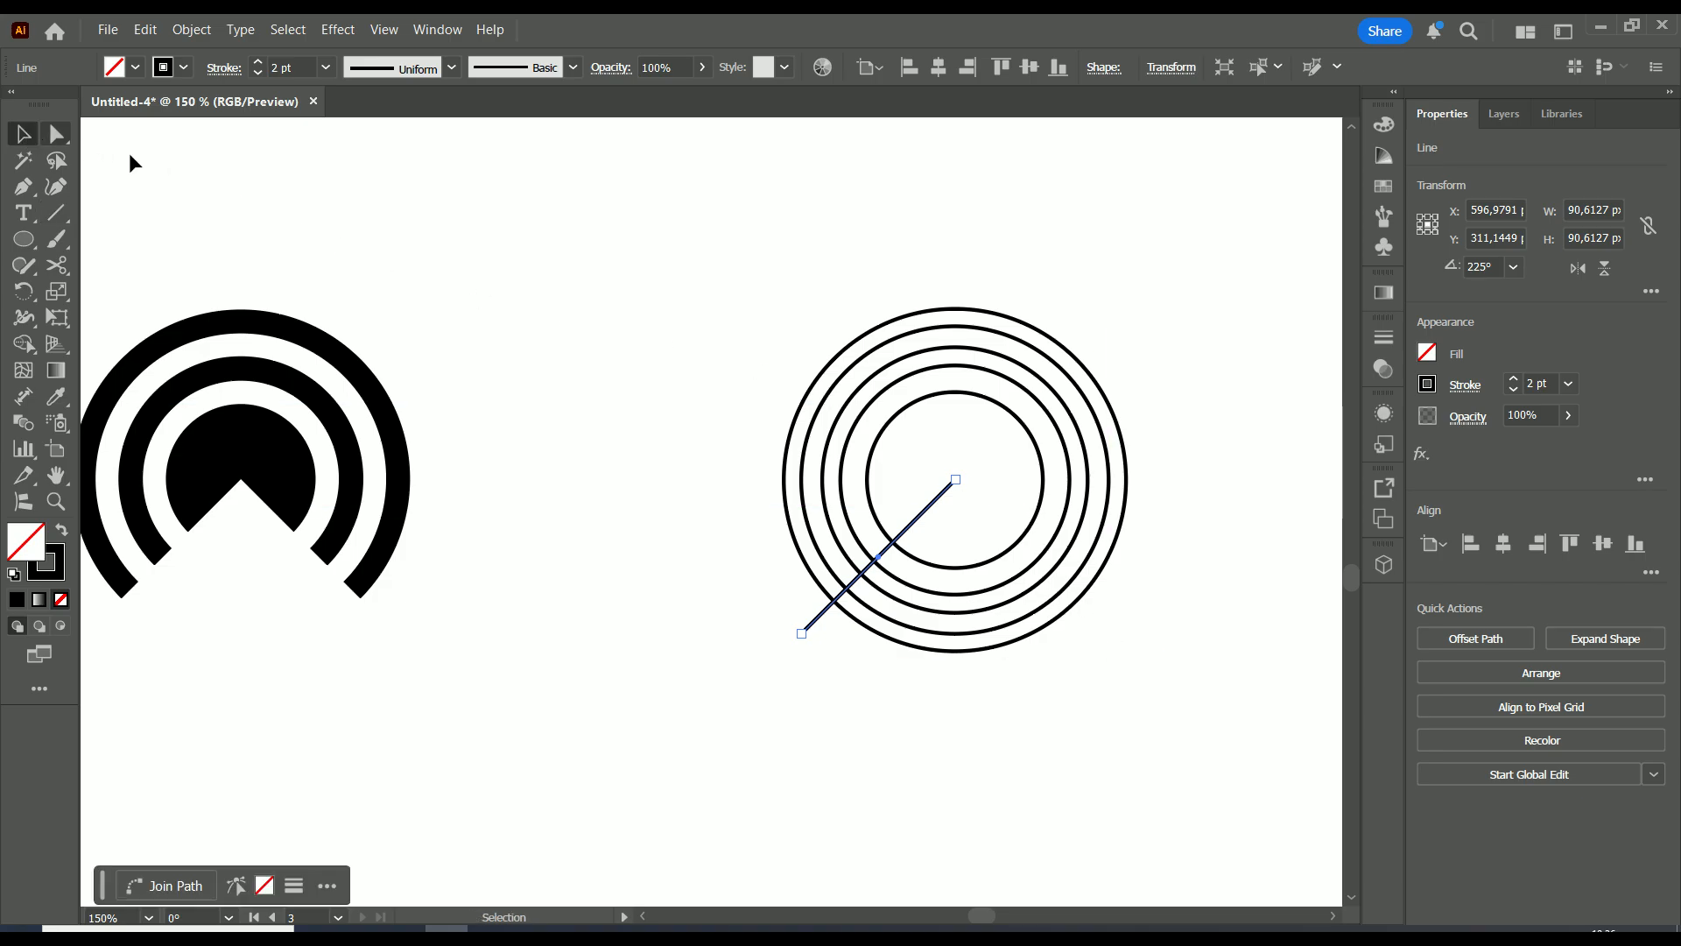
click(131, 156)
scroll(1048, 541, up, 3)
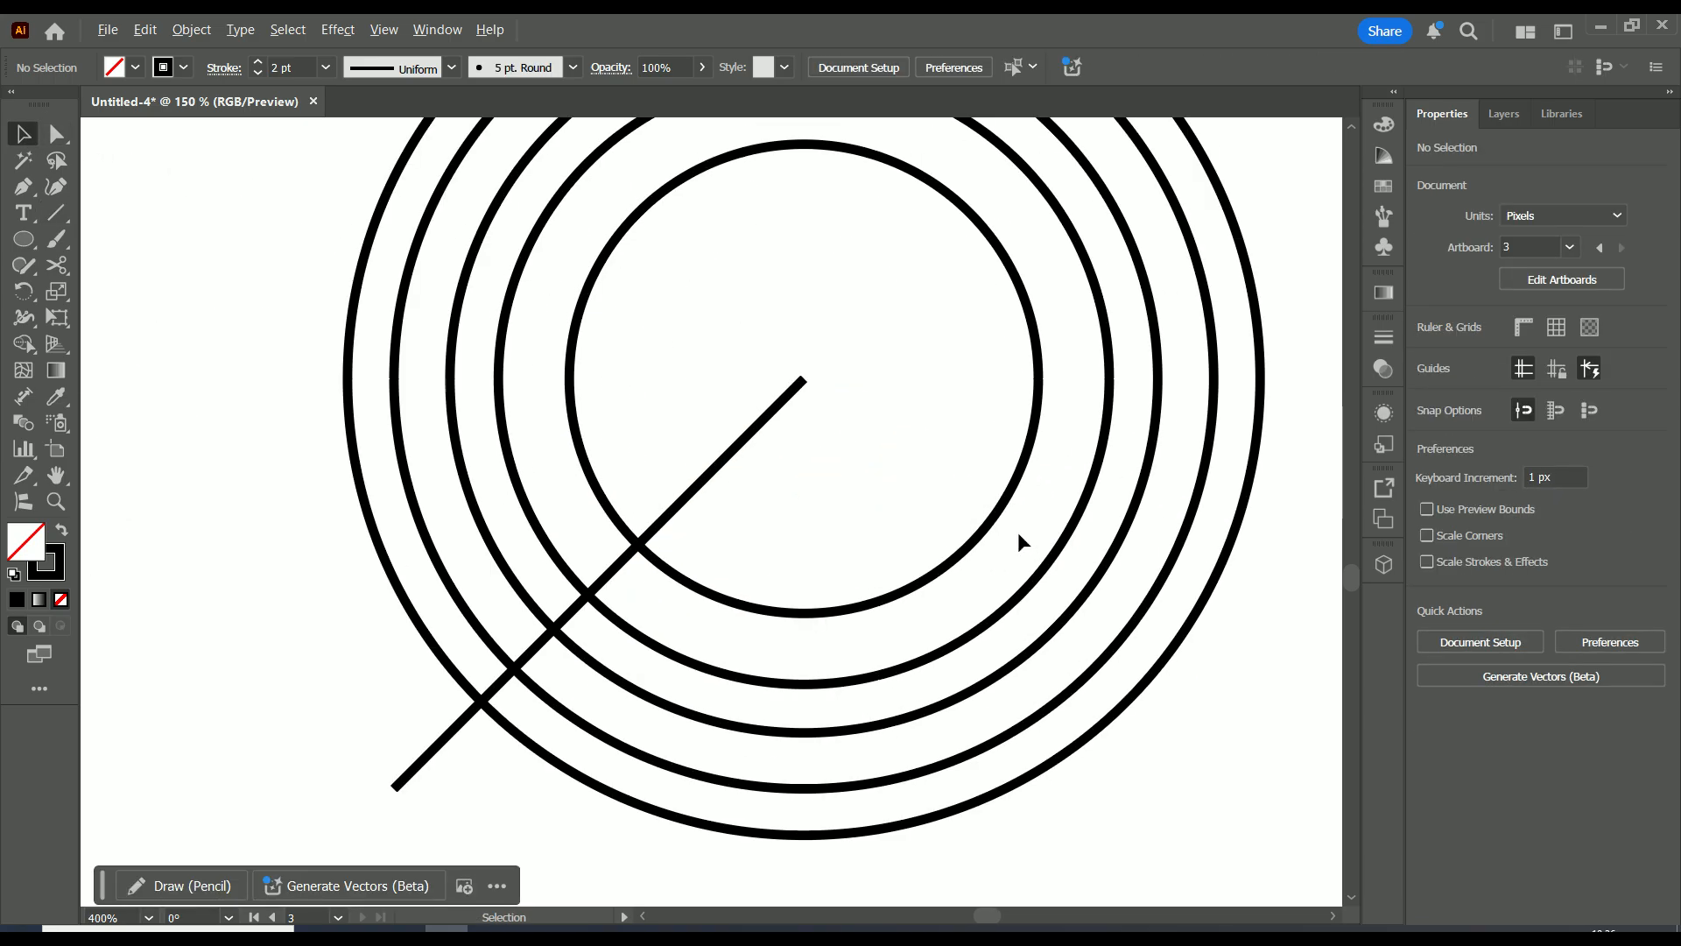
click(58, 219)
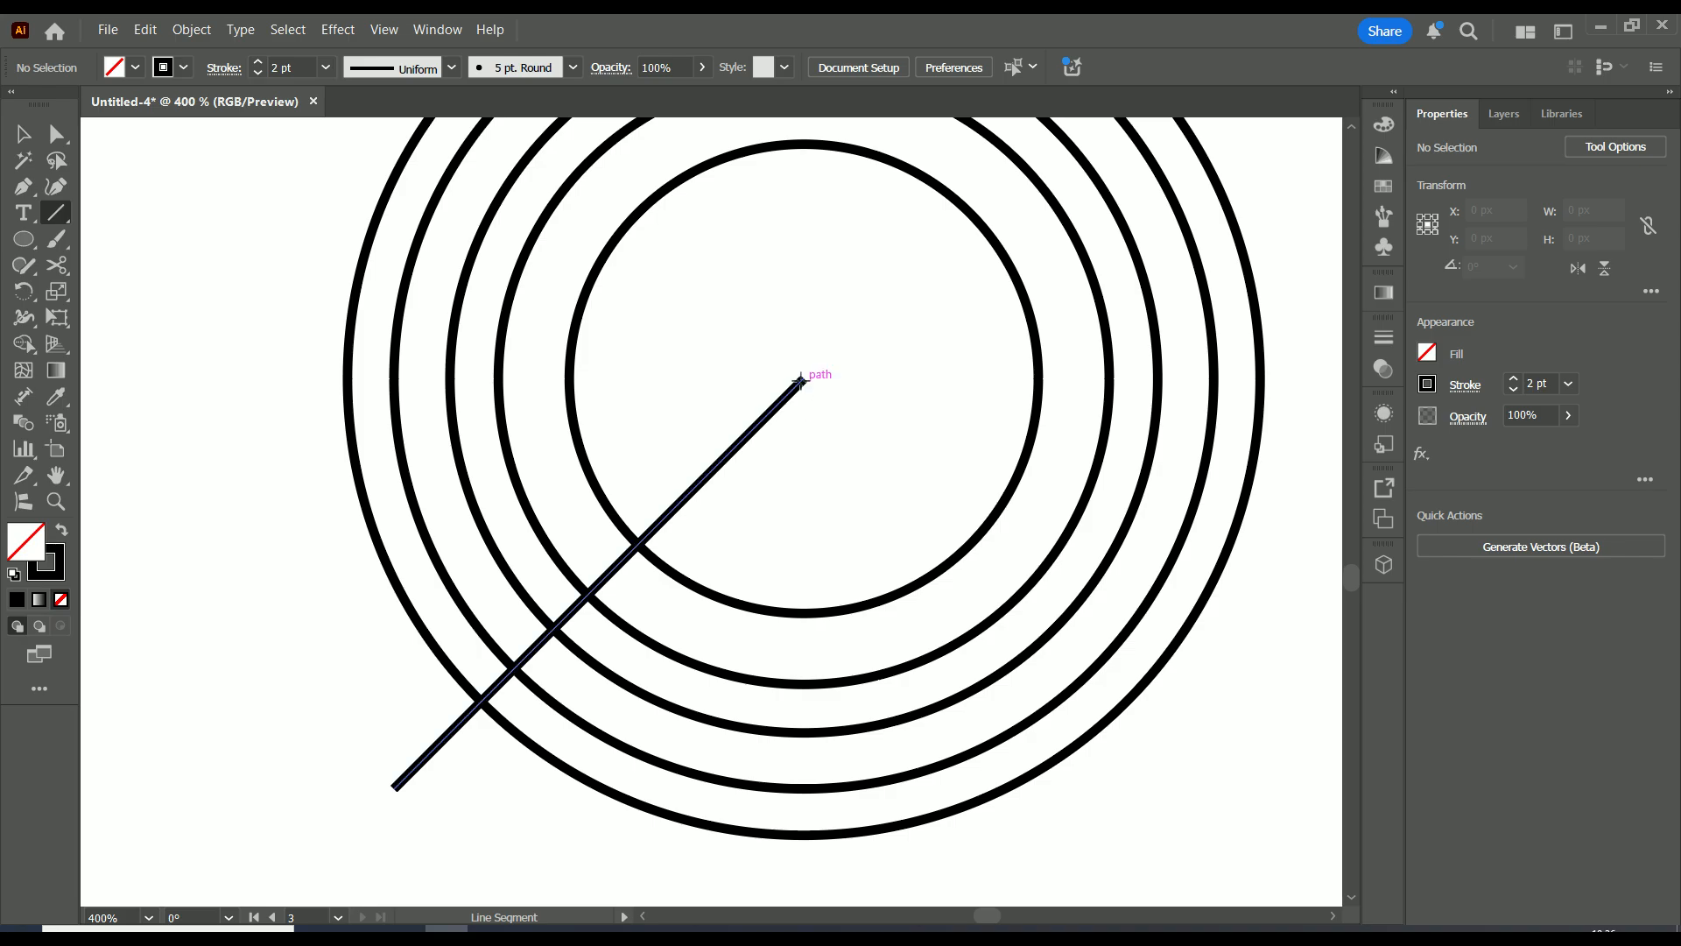
scroll(802, 378, up, 1)
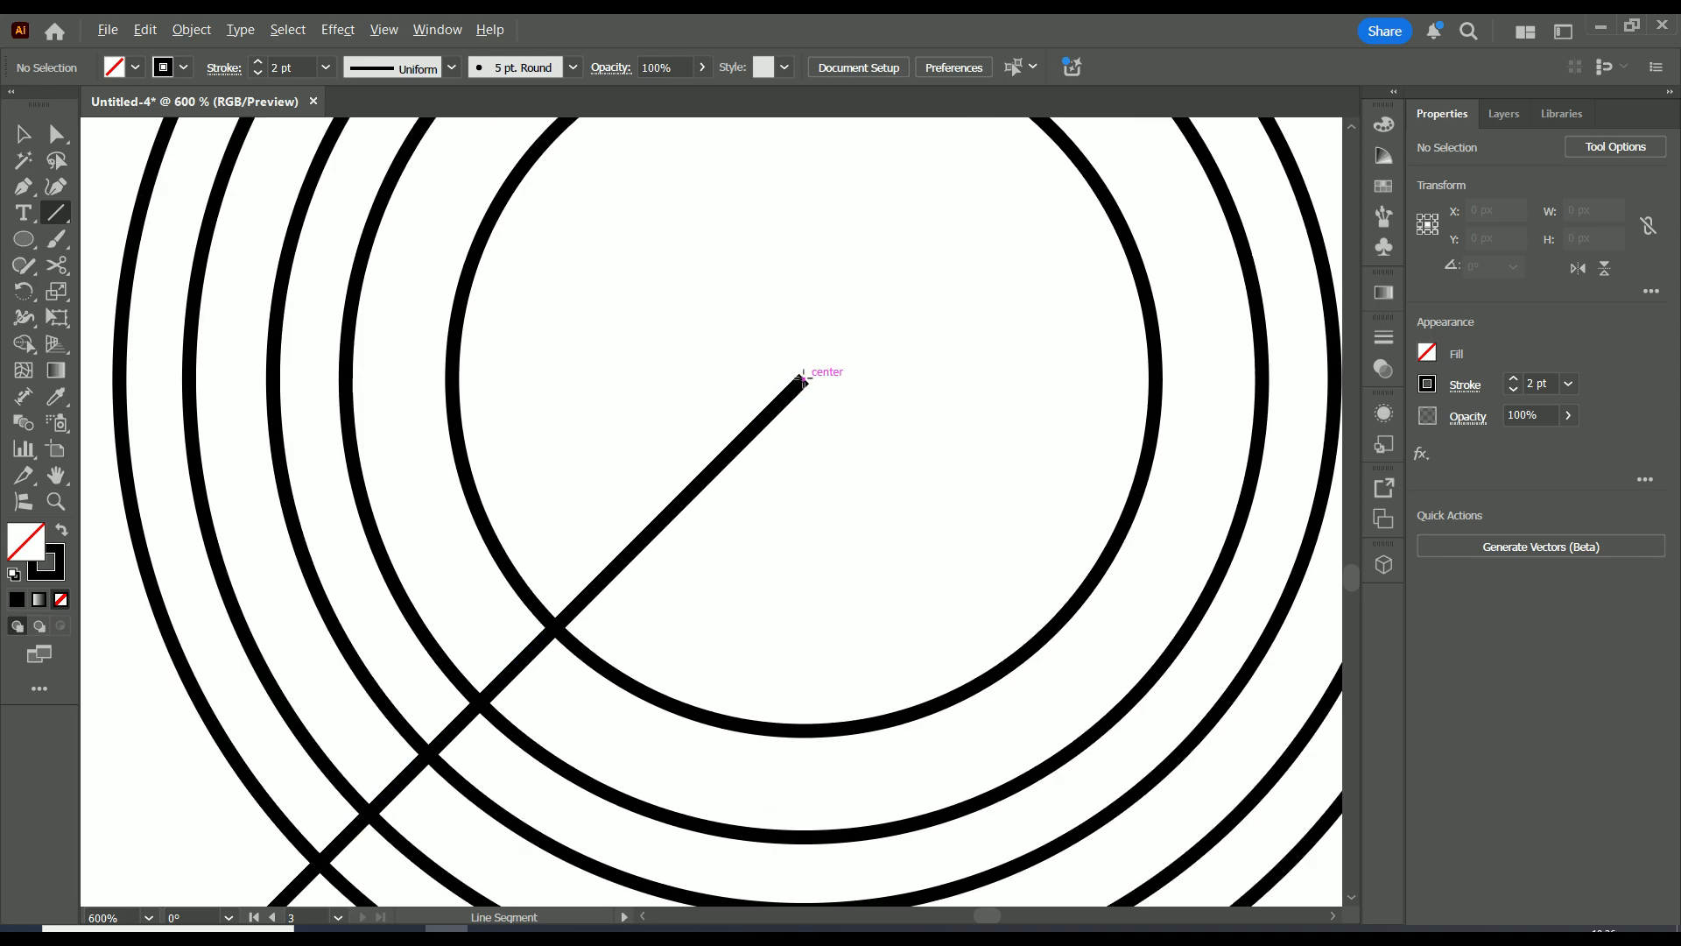
drag(803, 379, 987, 655)
scroll(990, 621, down, 1)
scroll(1156, 259, down, 2)
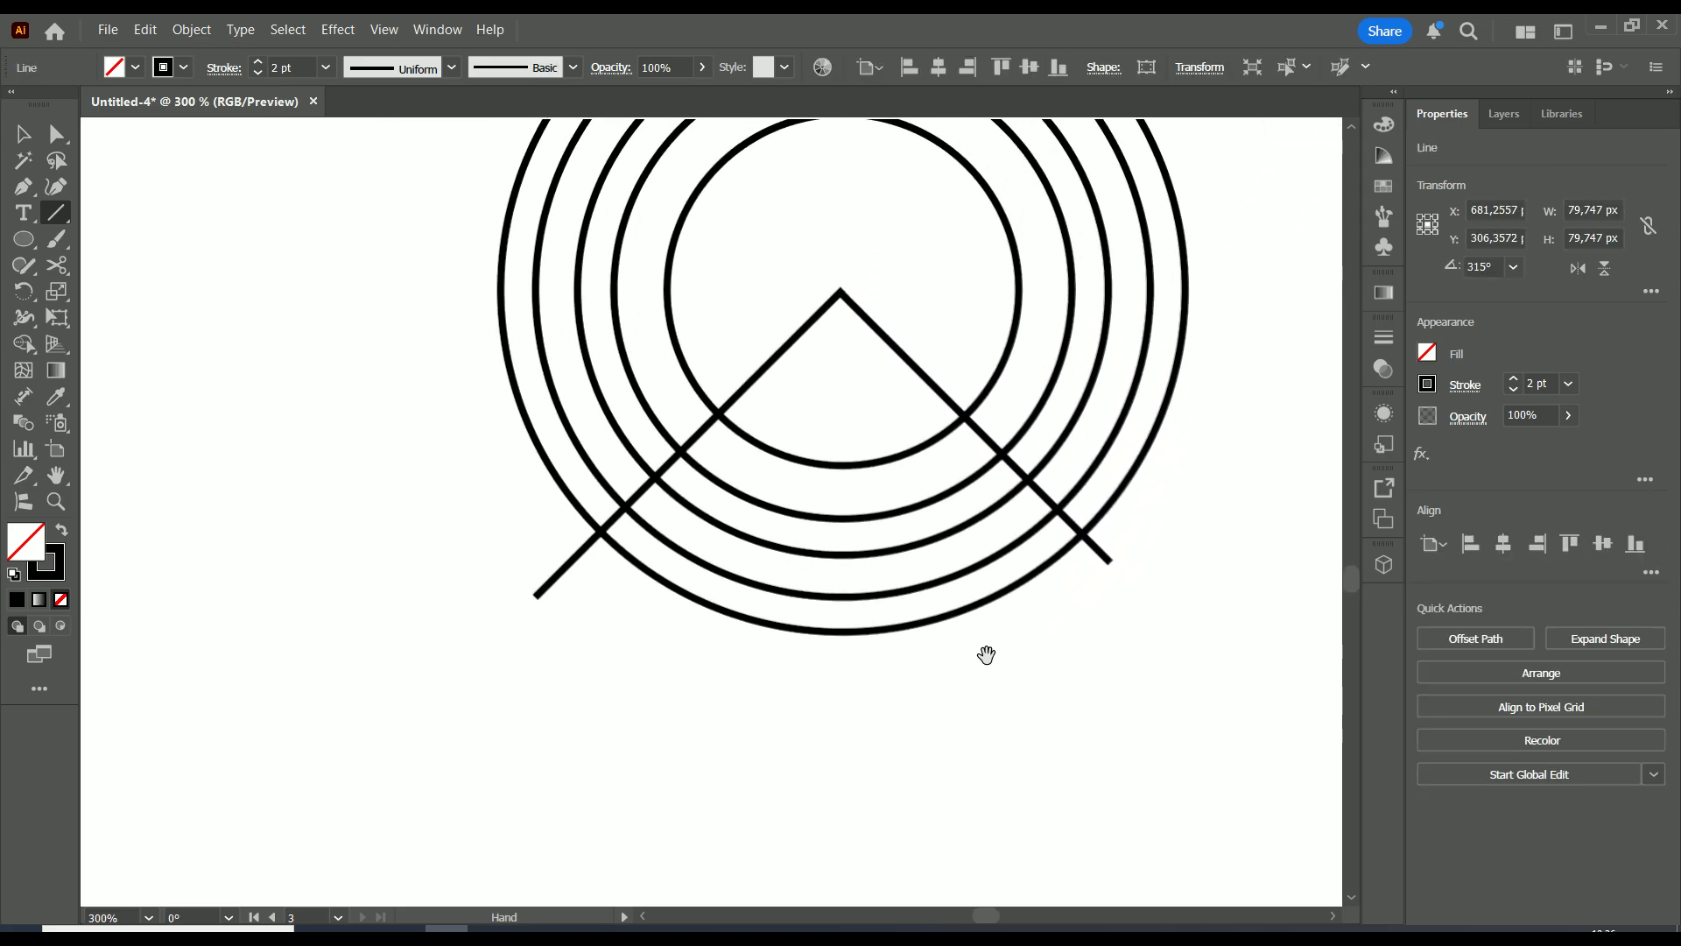
drag(1214, 342, 1143, 485)
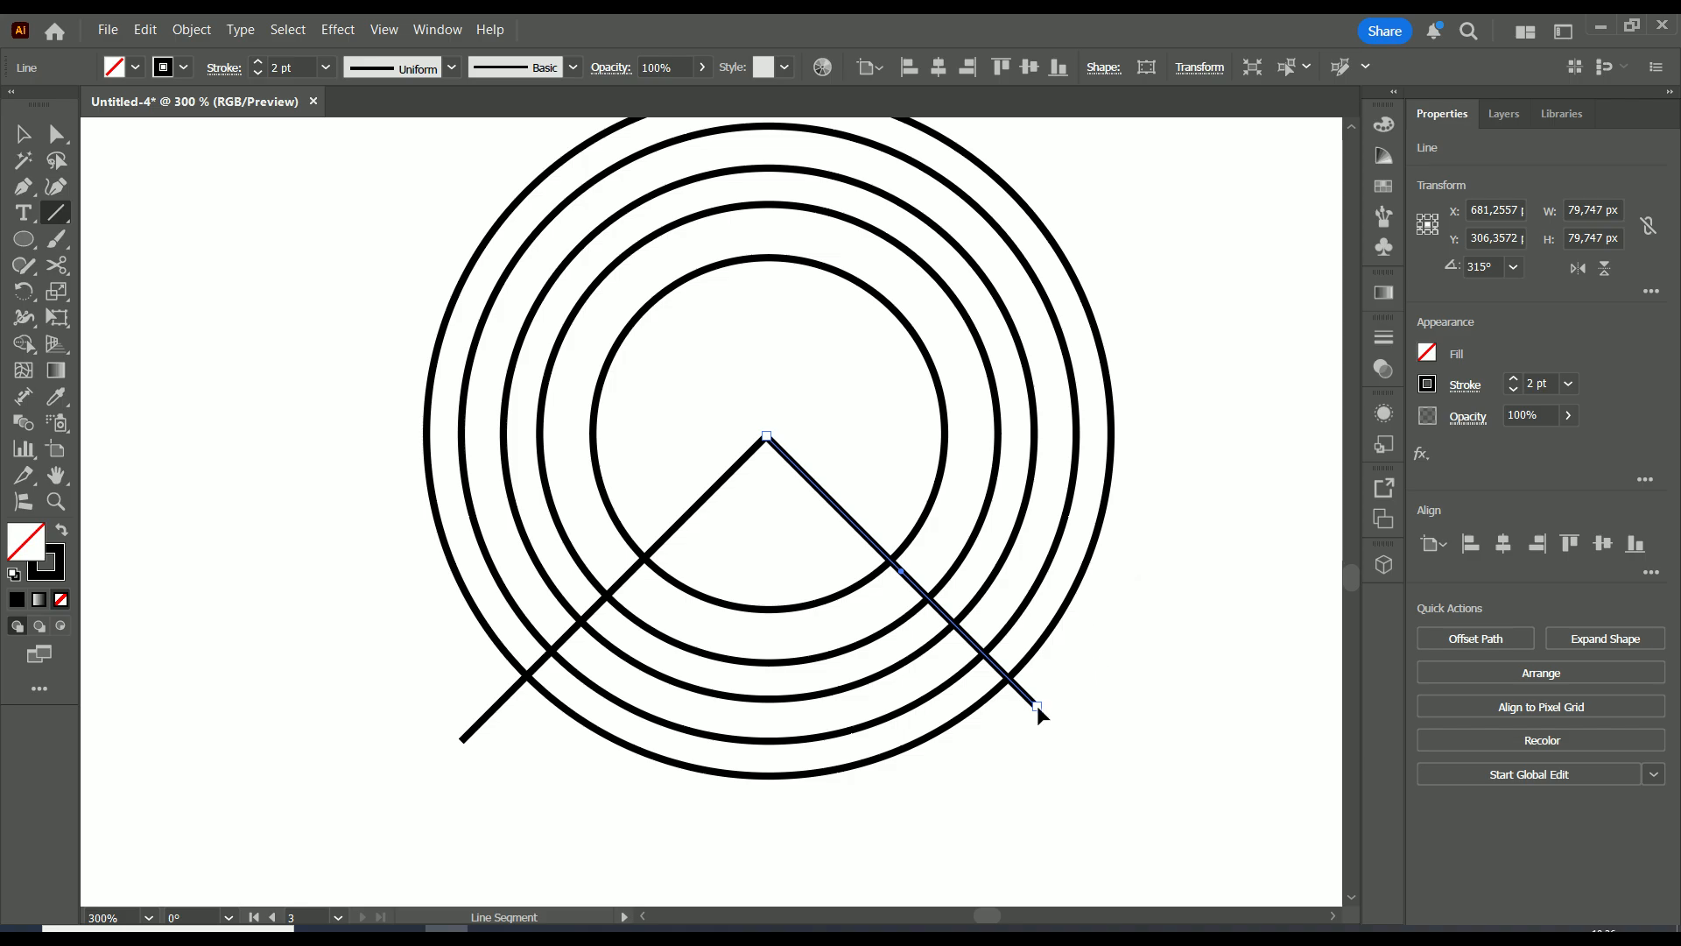
drag(1037, 706, 1052, 722)
Marquee-select all the rings and both lines
scroll(1147, 444, down, 2)
click(27, 136)
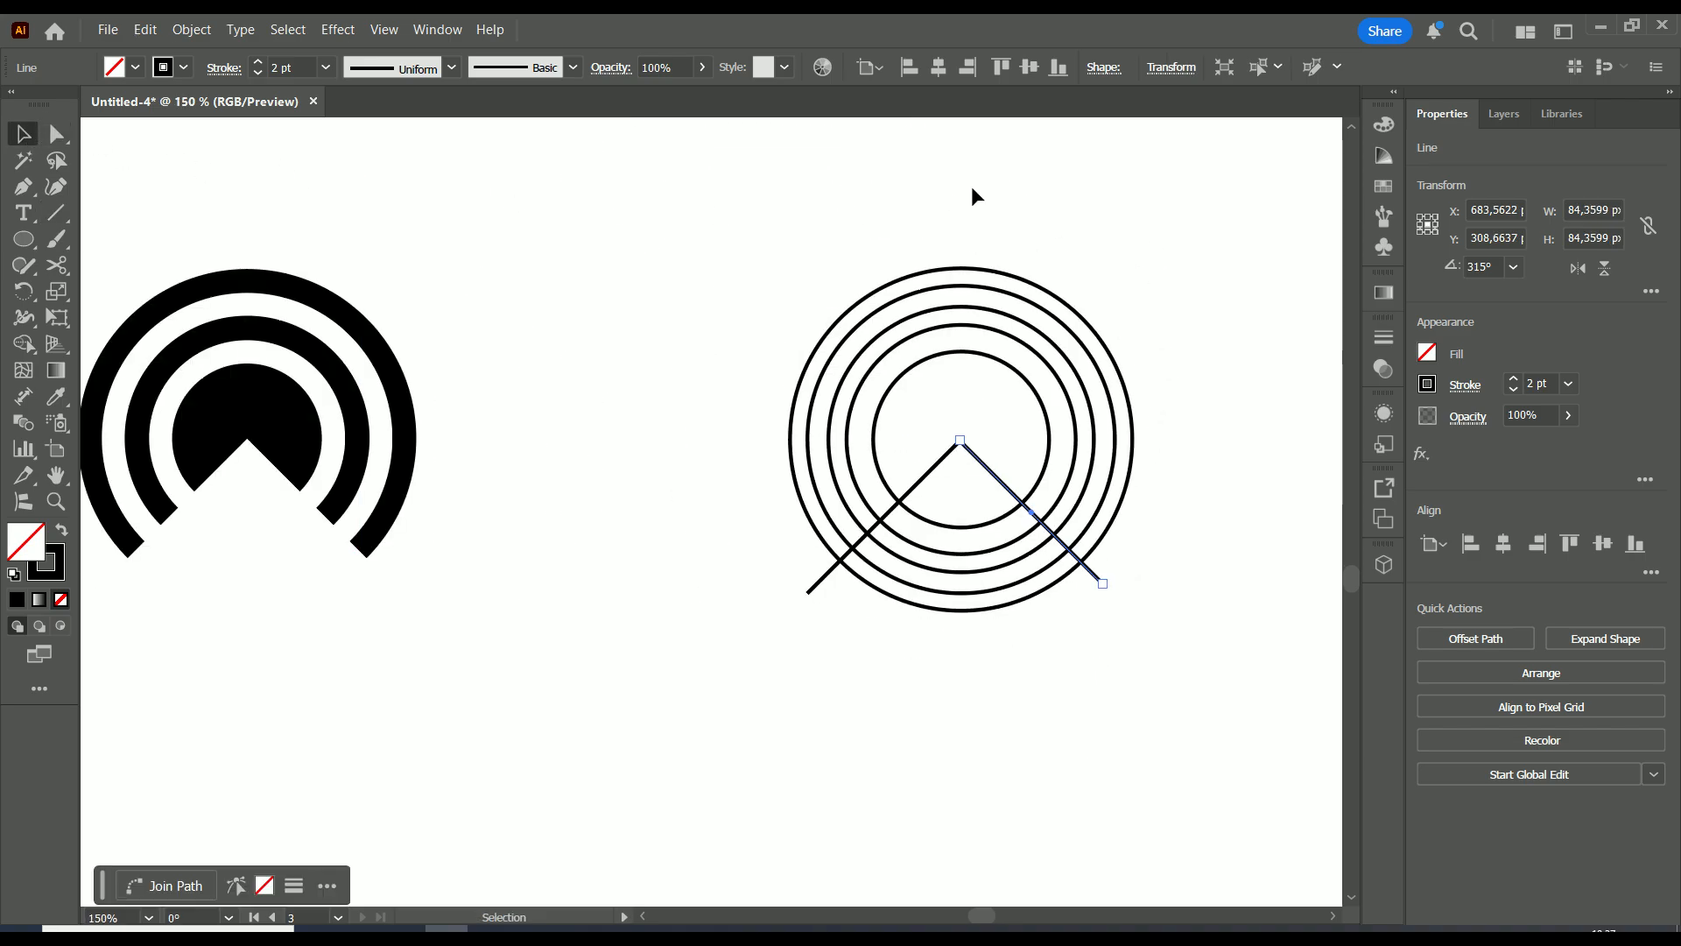
click(1178, 248)
drag(1204, 200, 698, 692)
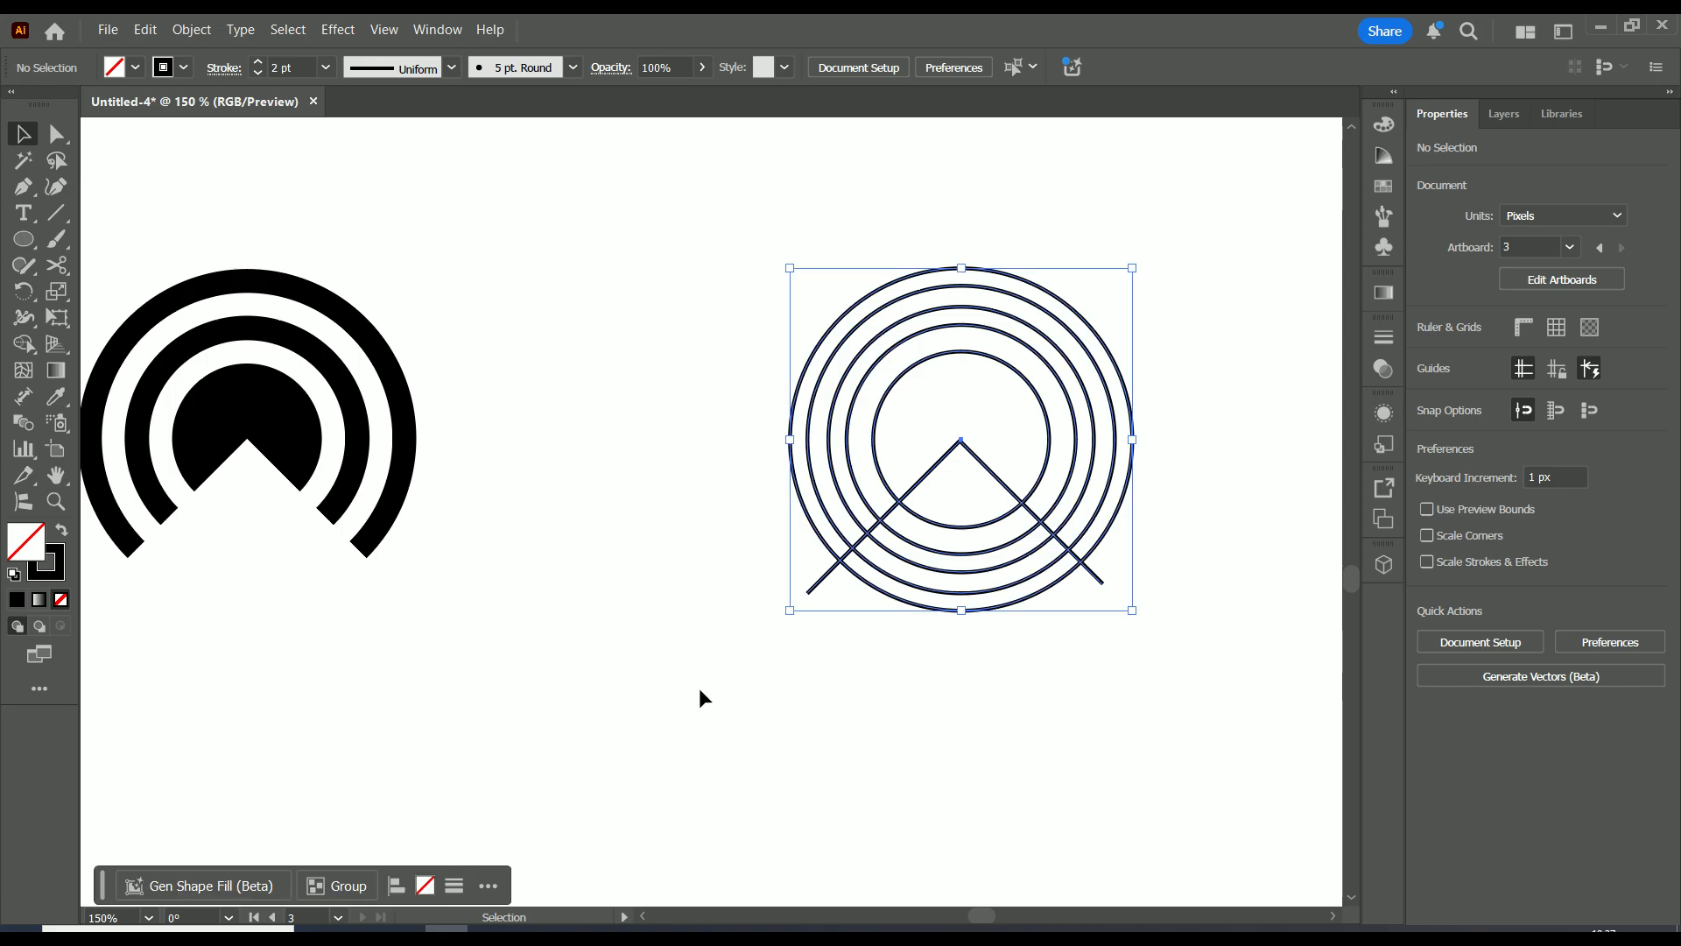
With Shape Builder, delete the ring wedges and leftover line piece below the V notch
click(23, 345)
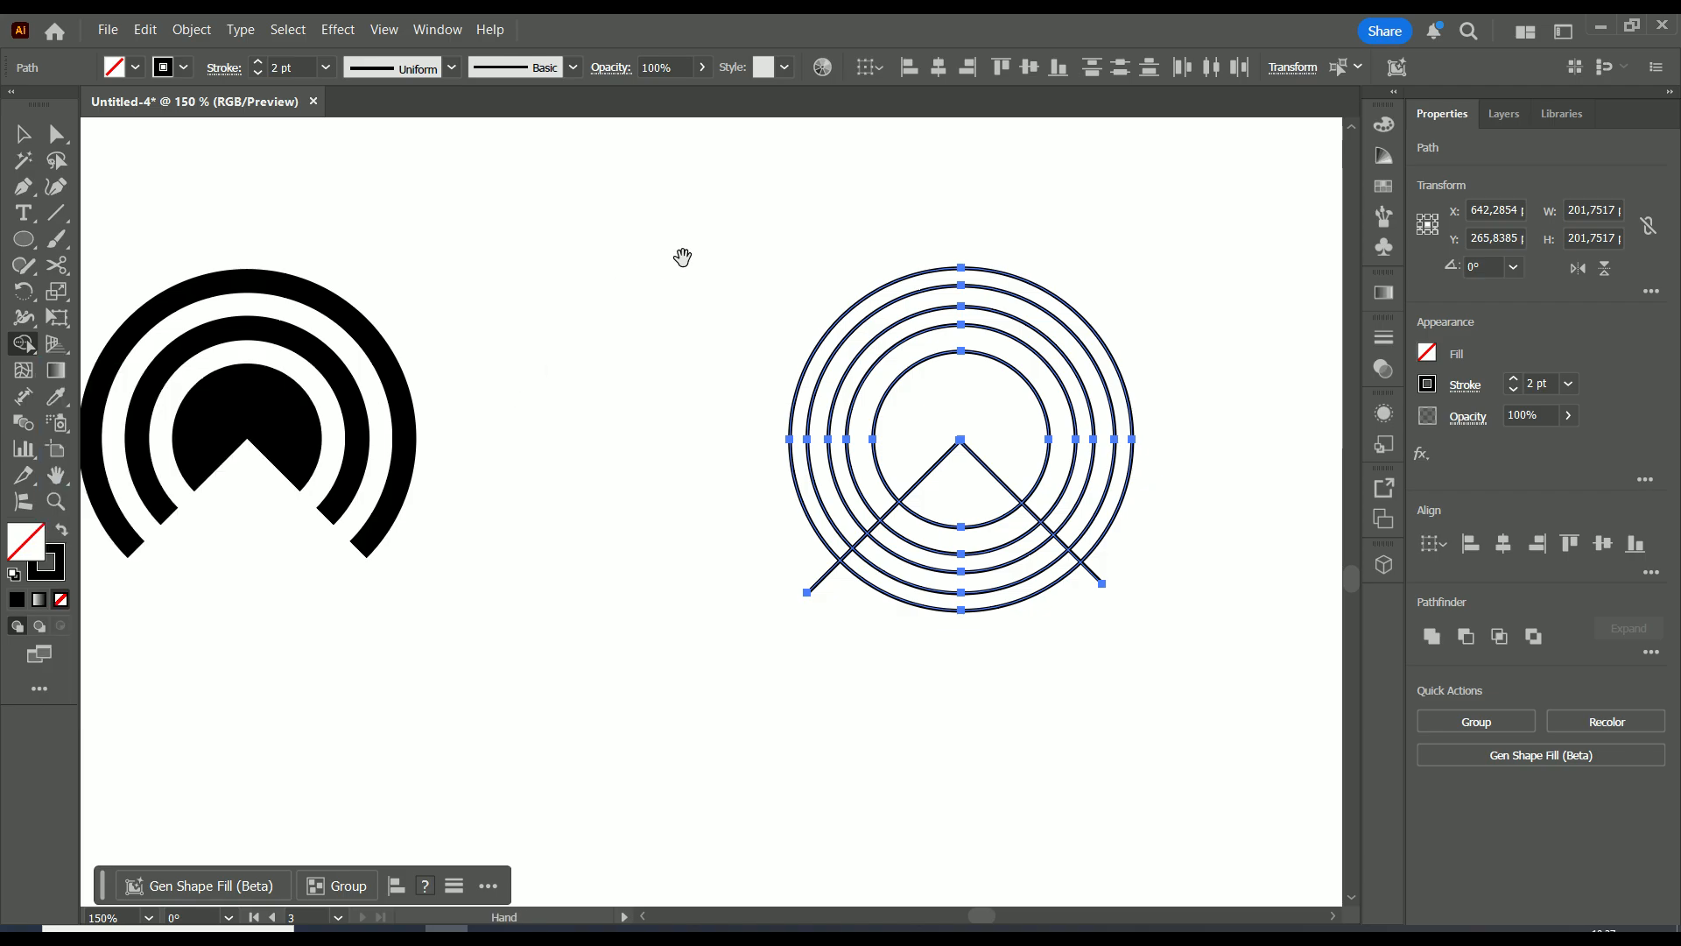
drag(795, 396, 423, 526)
scroll(422, 520, up, 3)
drag(284, 502, 316, 272)
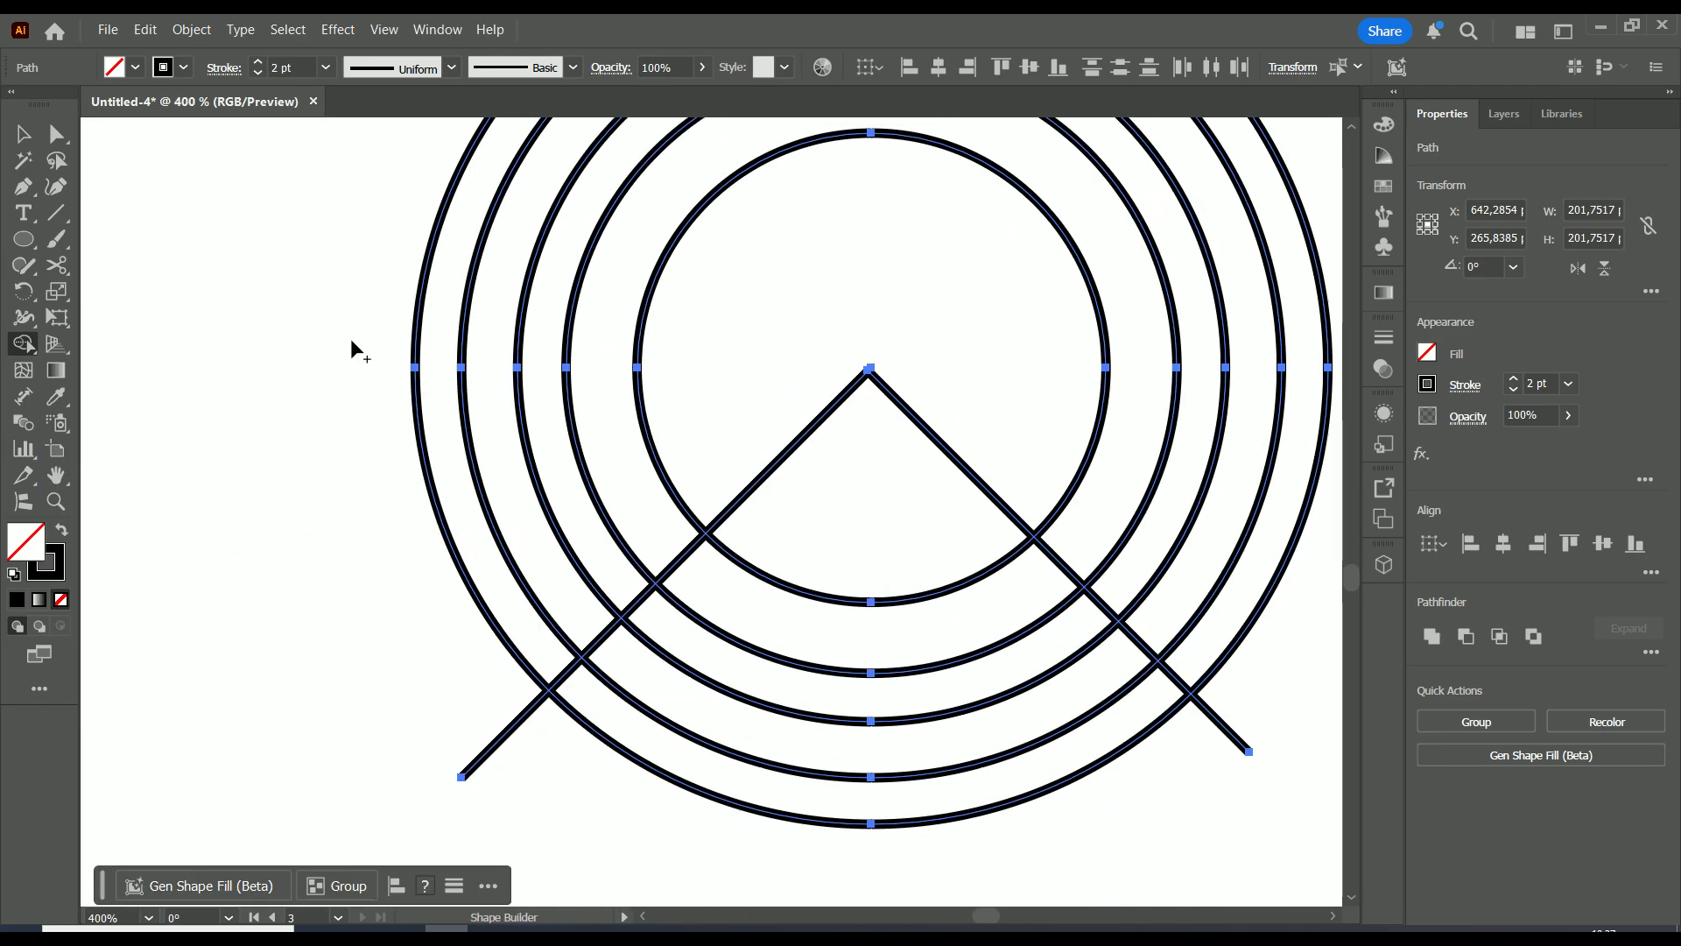
scroll(578, 594, down, 1)
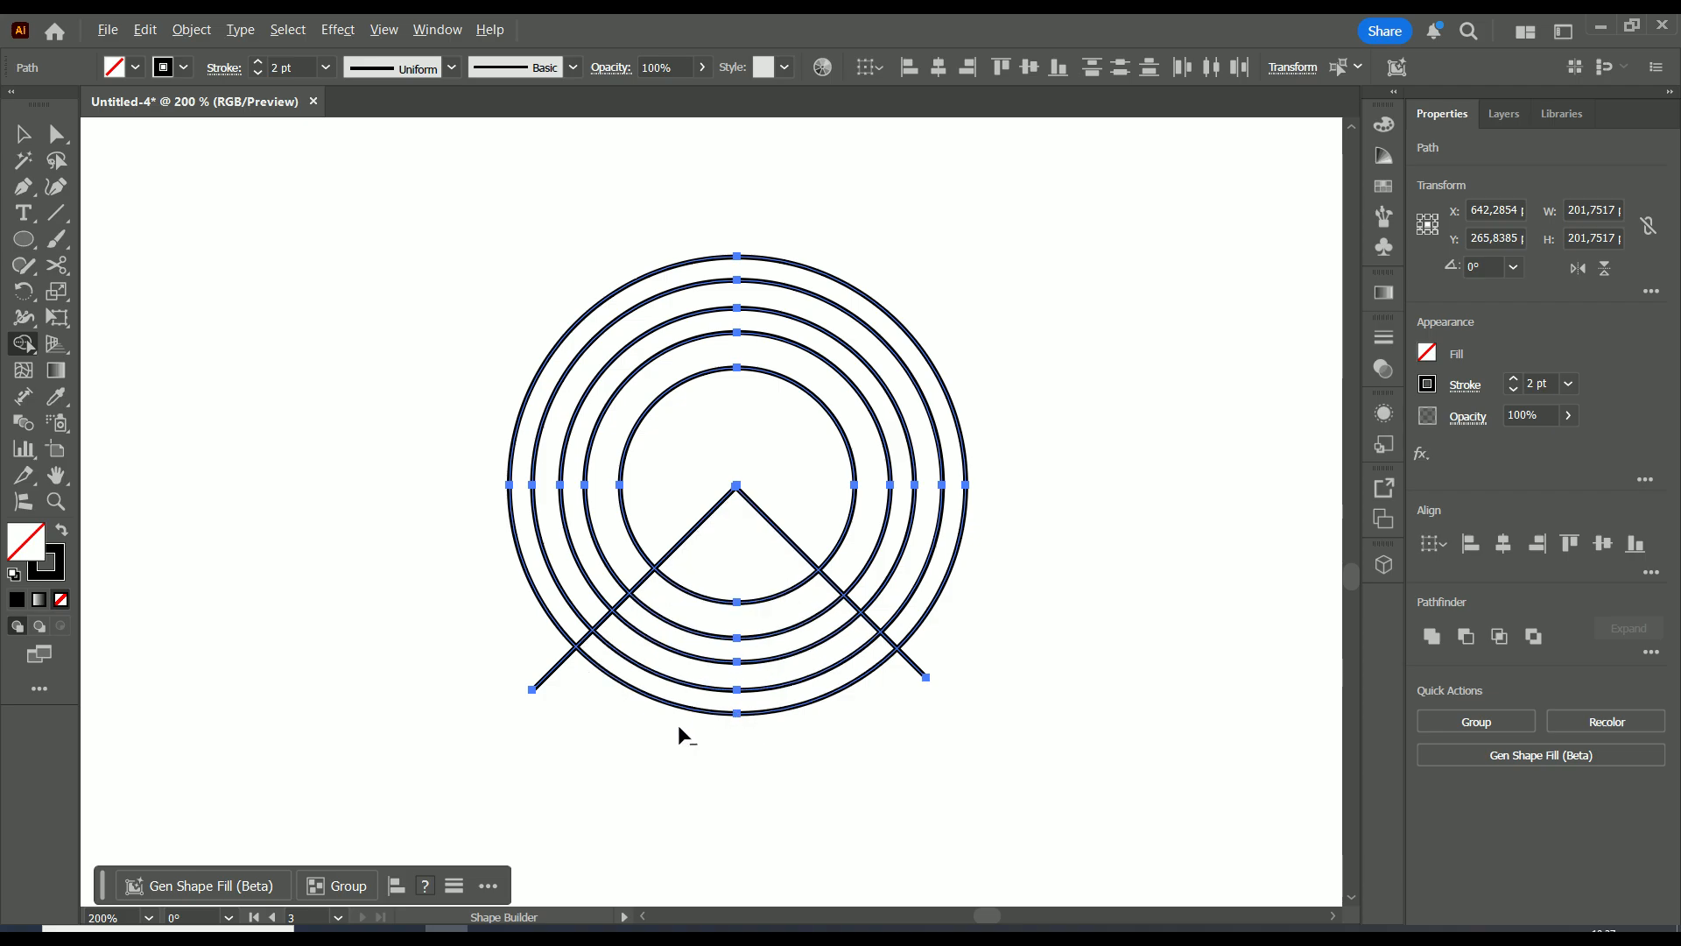
mouse_move(677, 723)
mouse_down()
mouse_move(732, 557)
mouse_move(840, 569)
mouse_move(806, 598)
mouse_up()
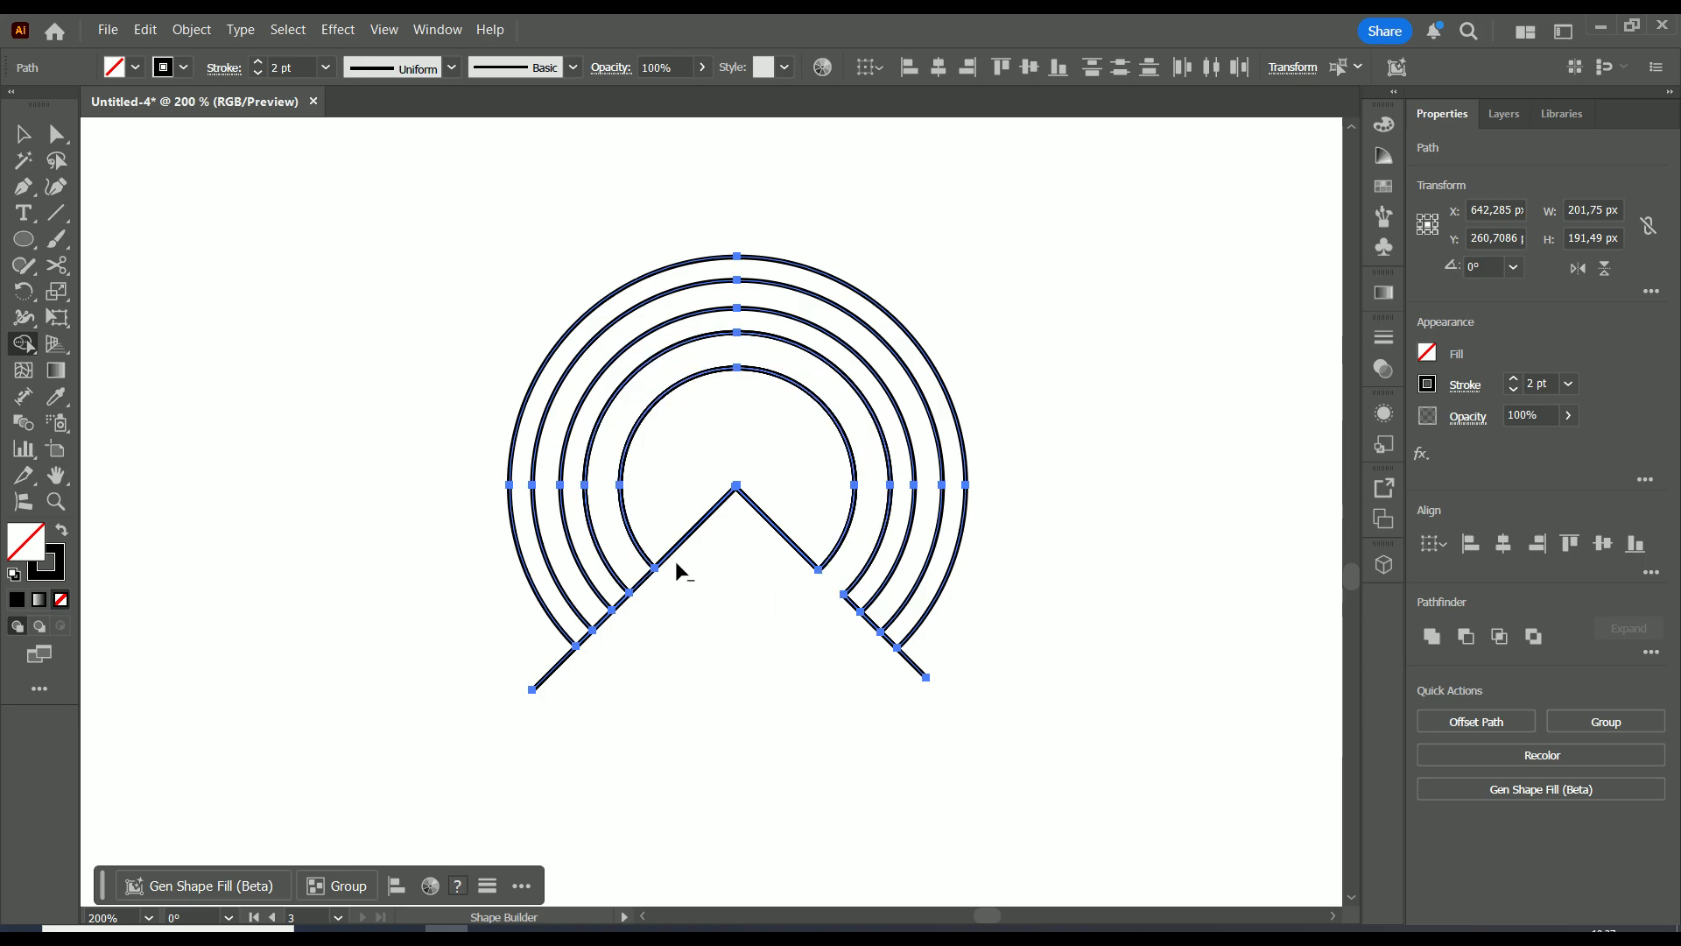
alt+click(608, 621)
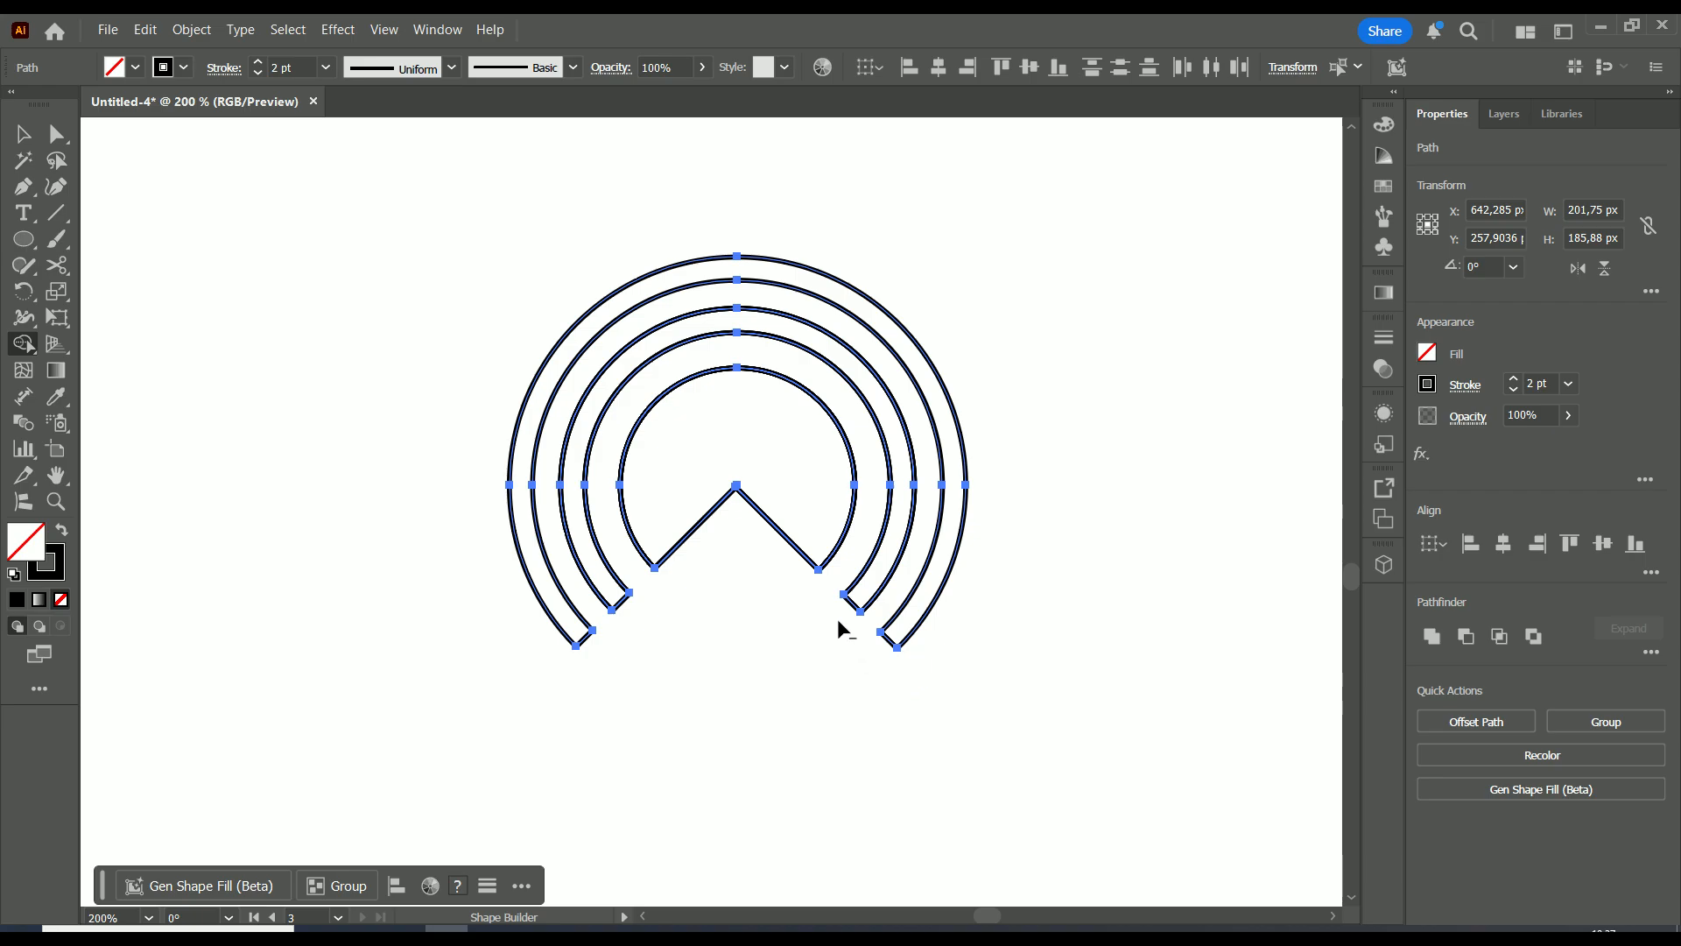
click(23, 133)
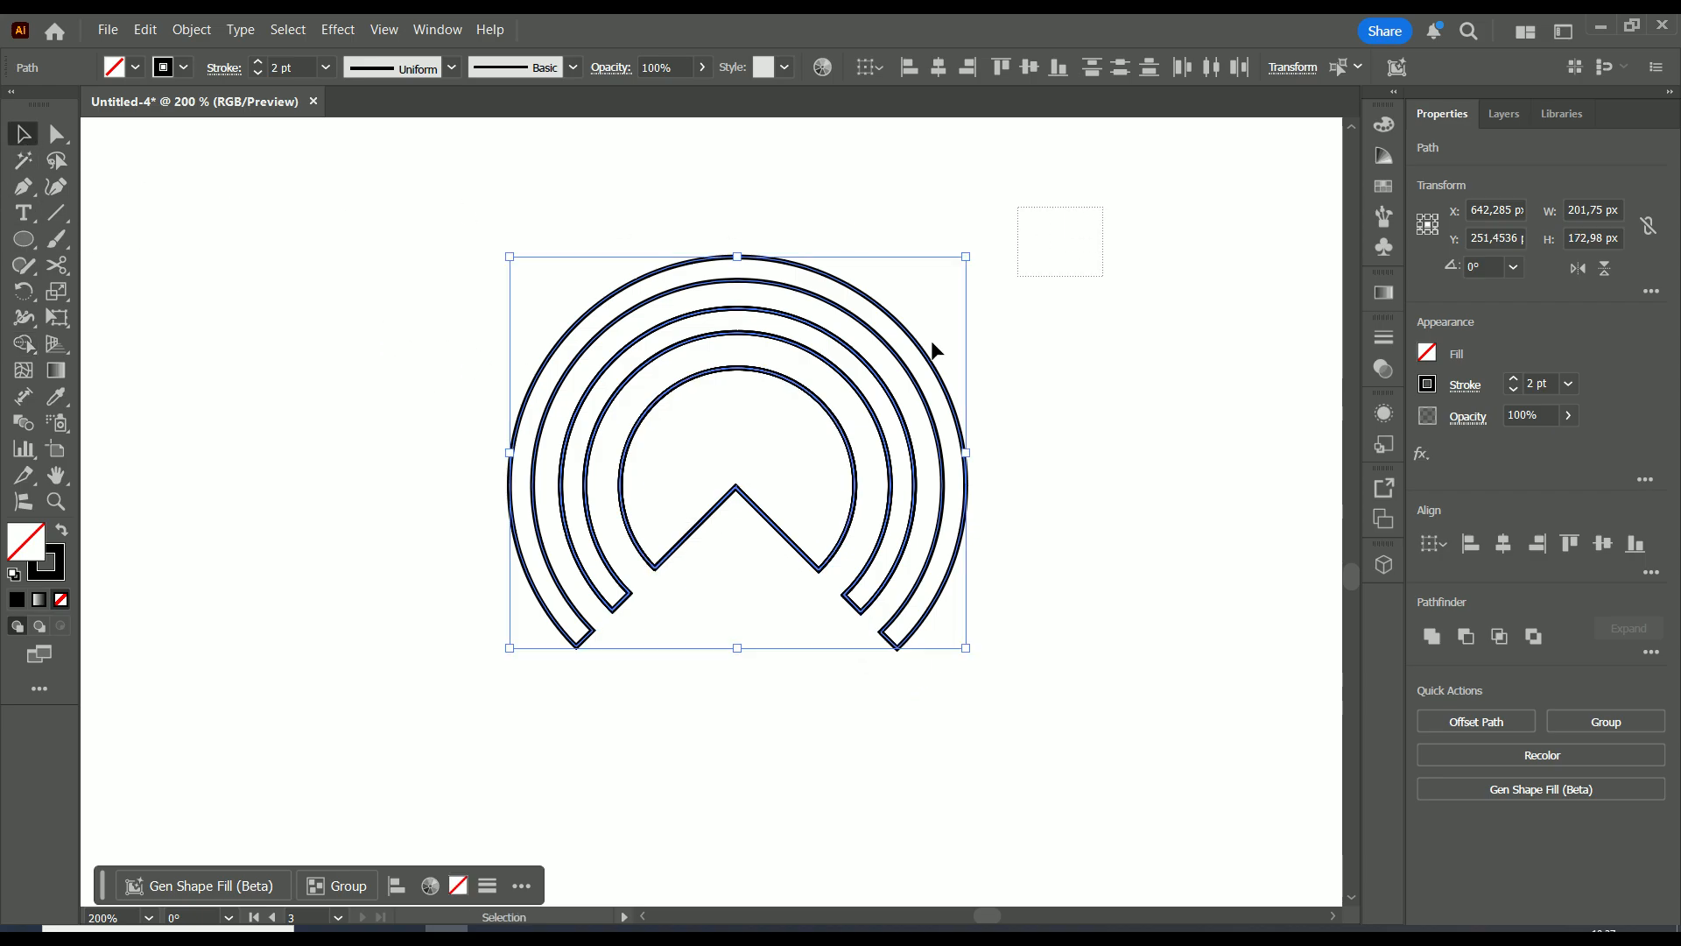
Fill the notched arc shape with black
click(1434, 354)
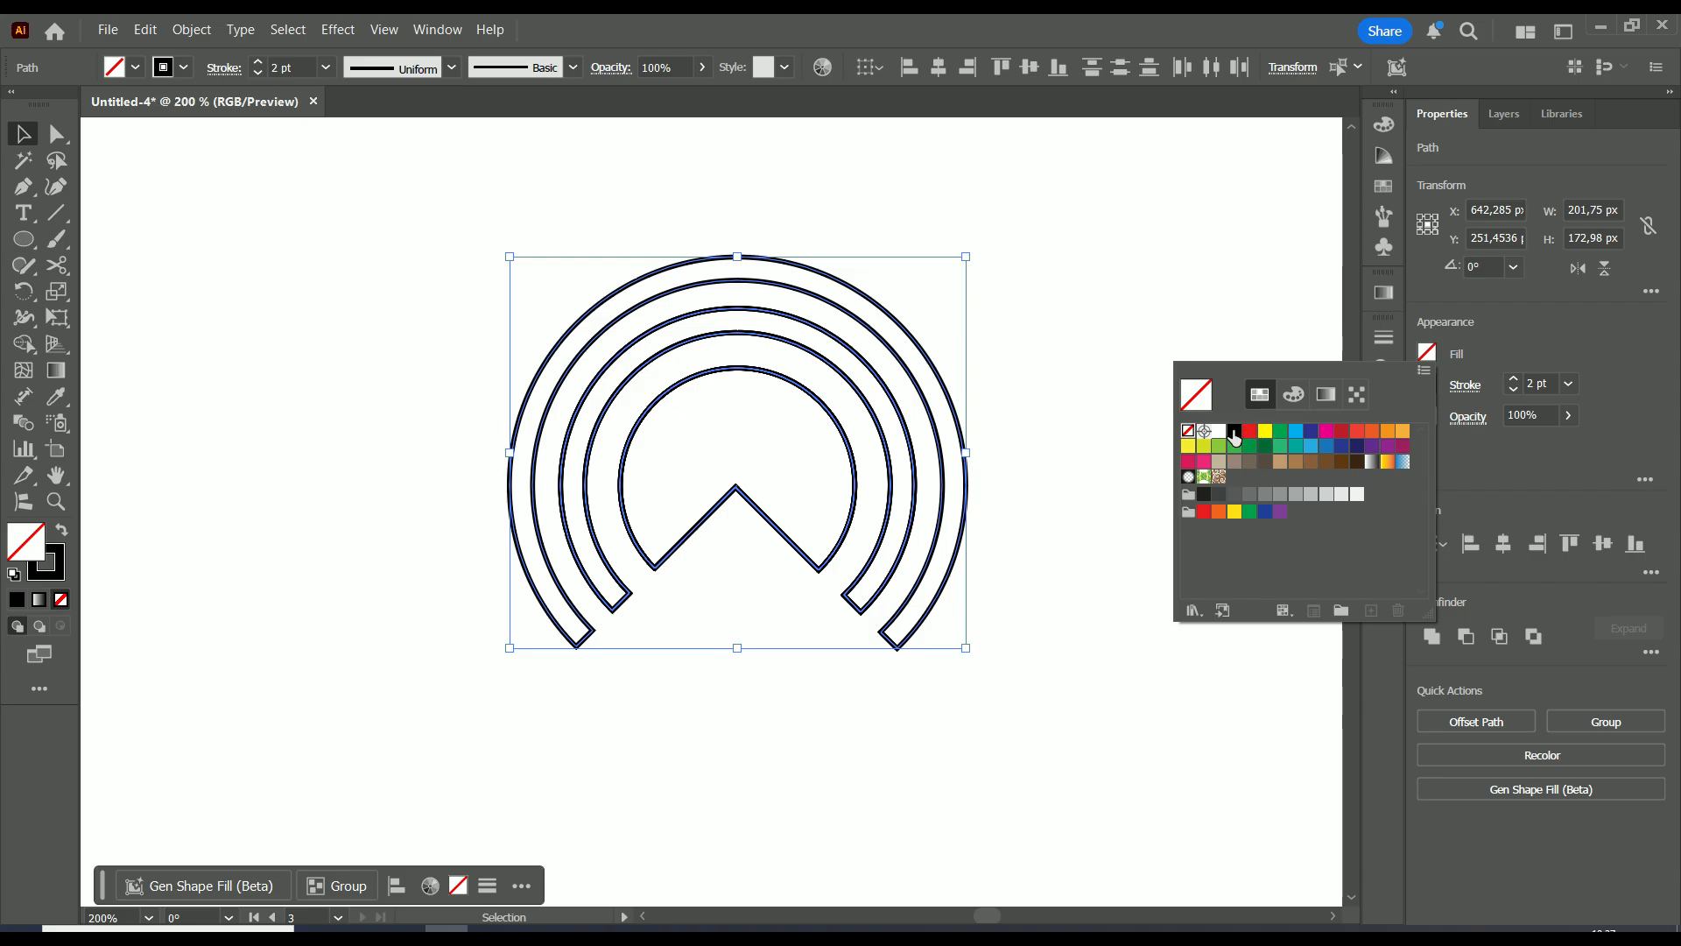
click(1235, 431)
click(23, 135)
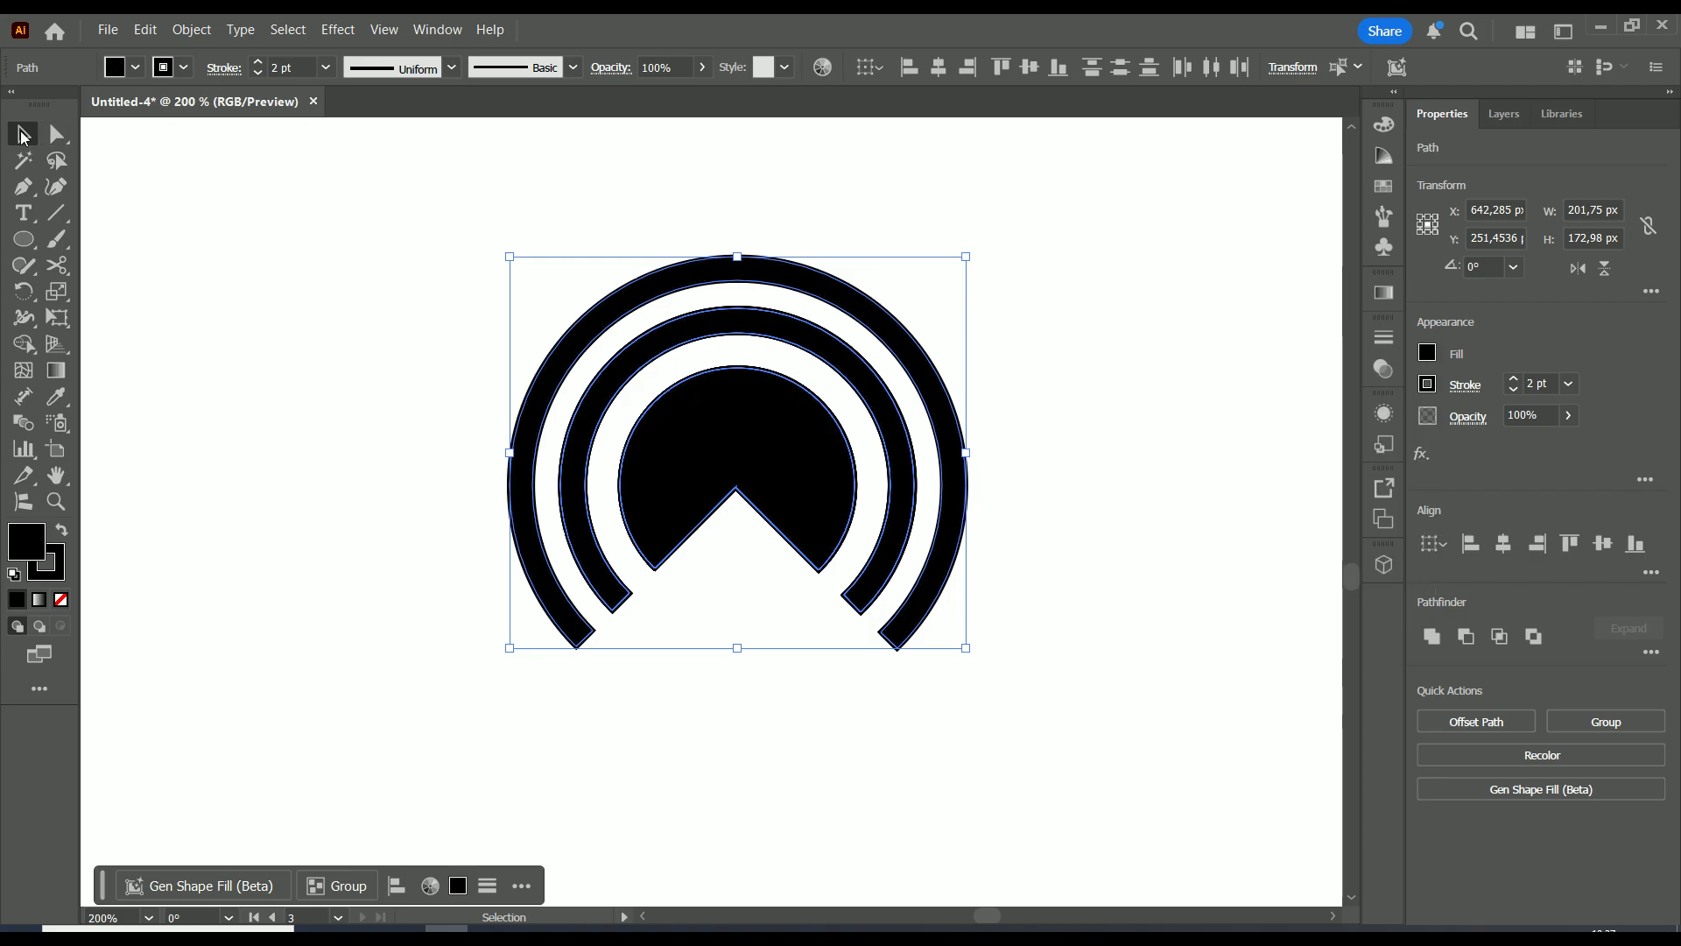
click(432, 359)
Move the new black arc mark left toward the other mark
scroll(462, 369, down, 3)
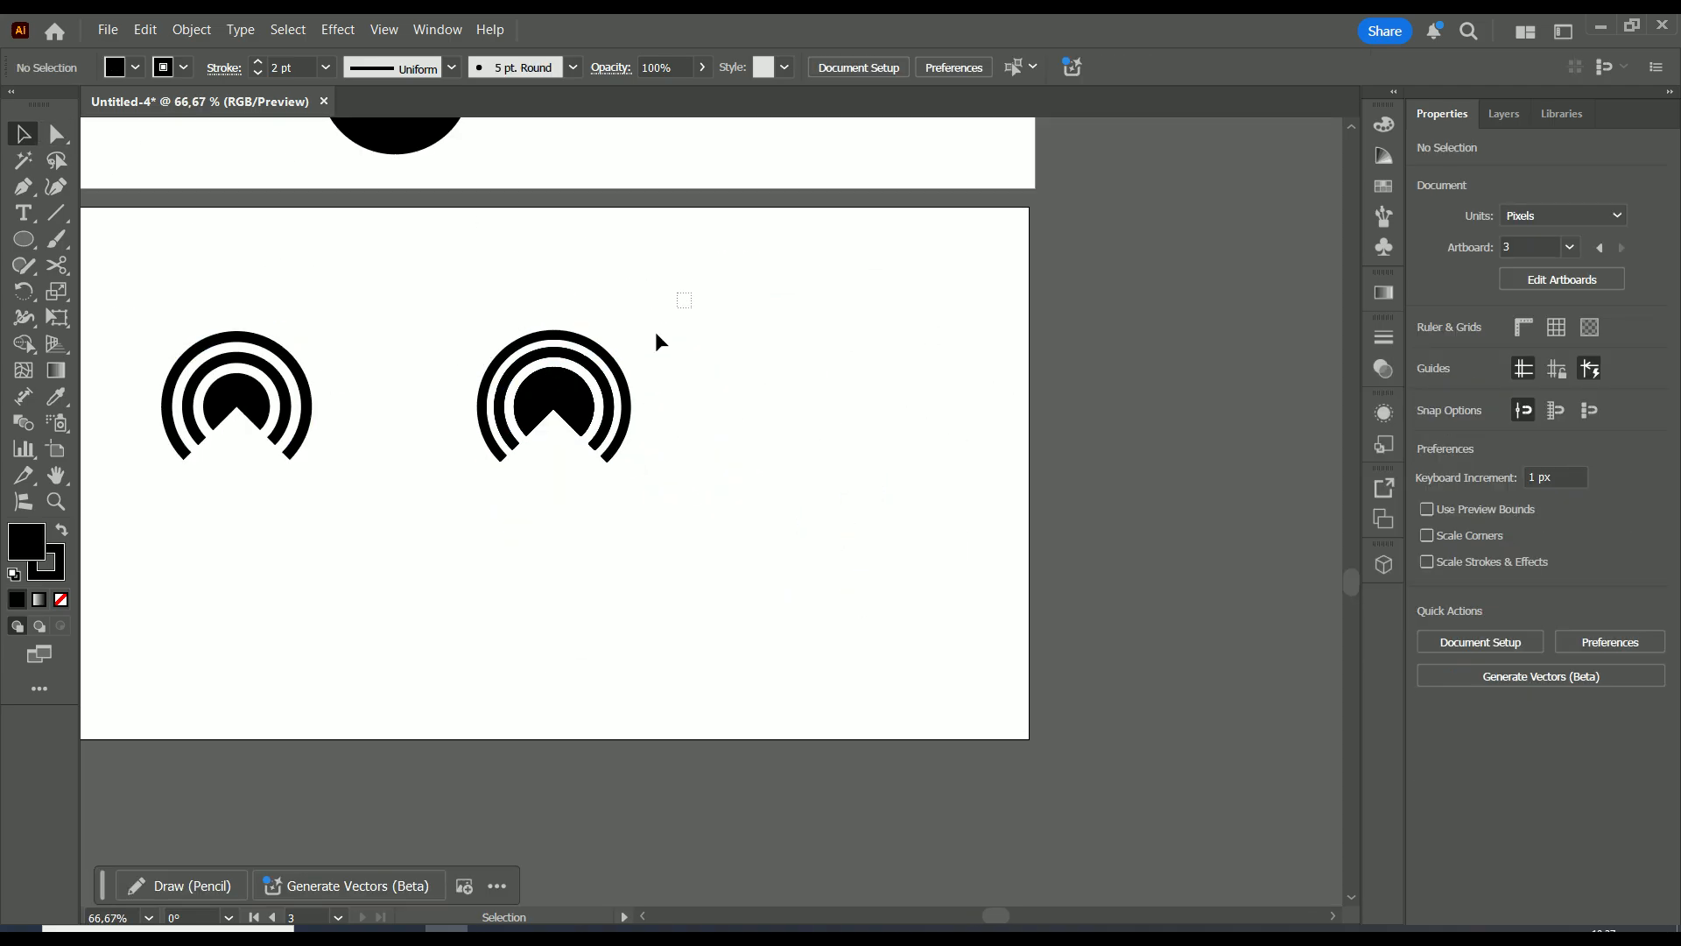
click(545, 407)
drag(545, 406, 464, 399)
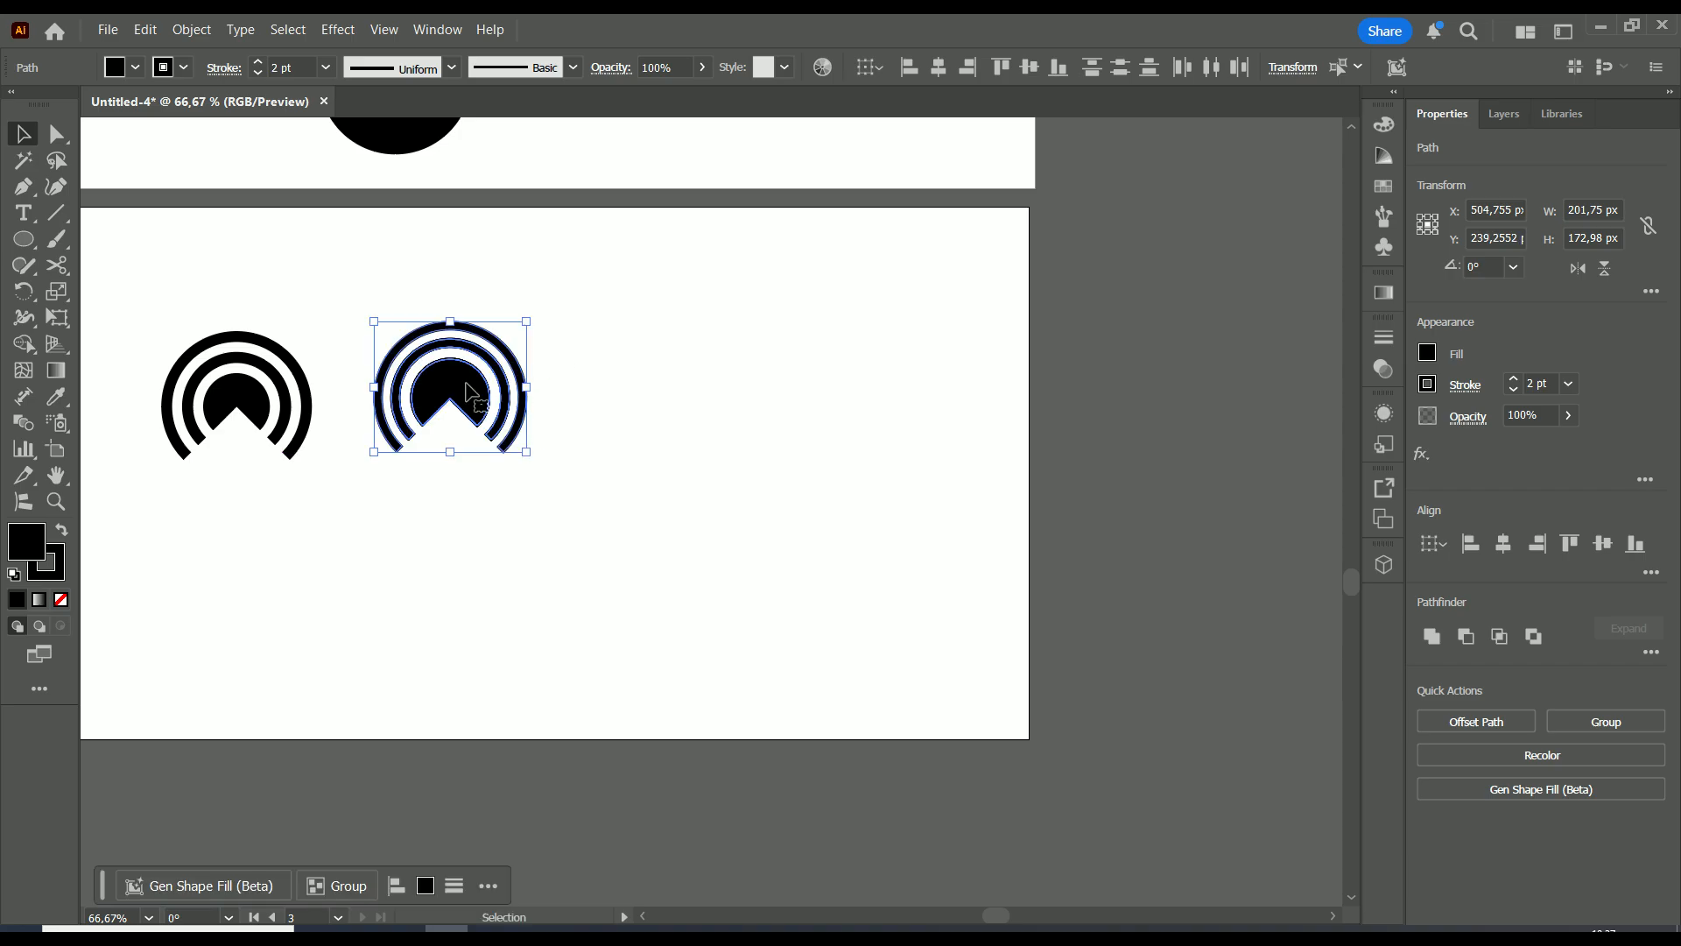
scroll(462, 405, up, 3)
scroll(461, 406, down, 3)
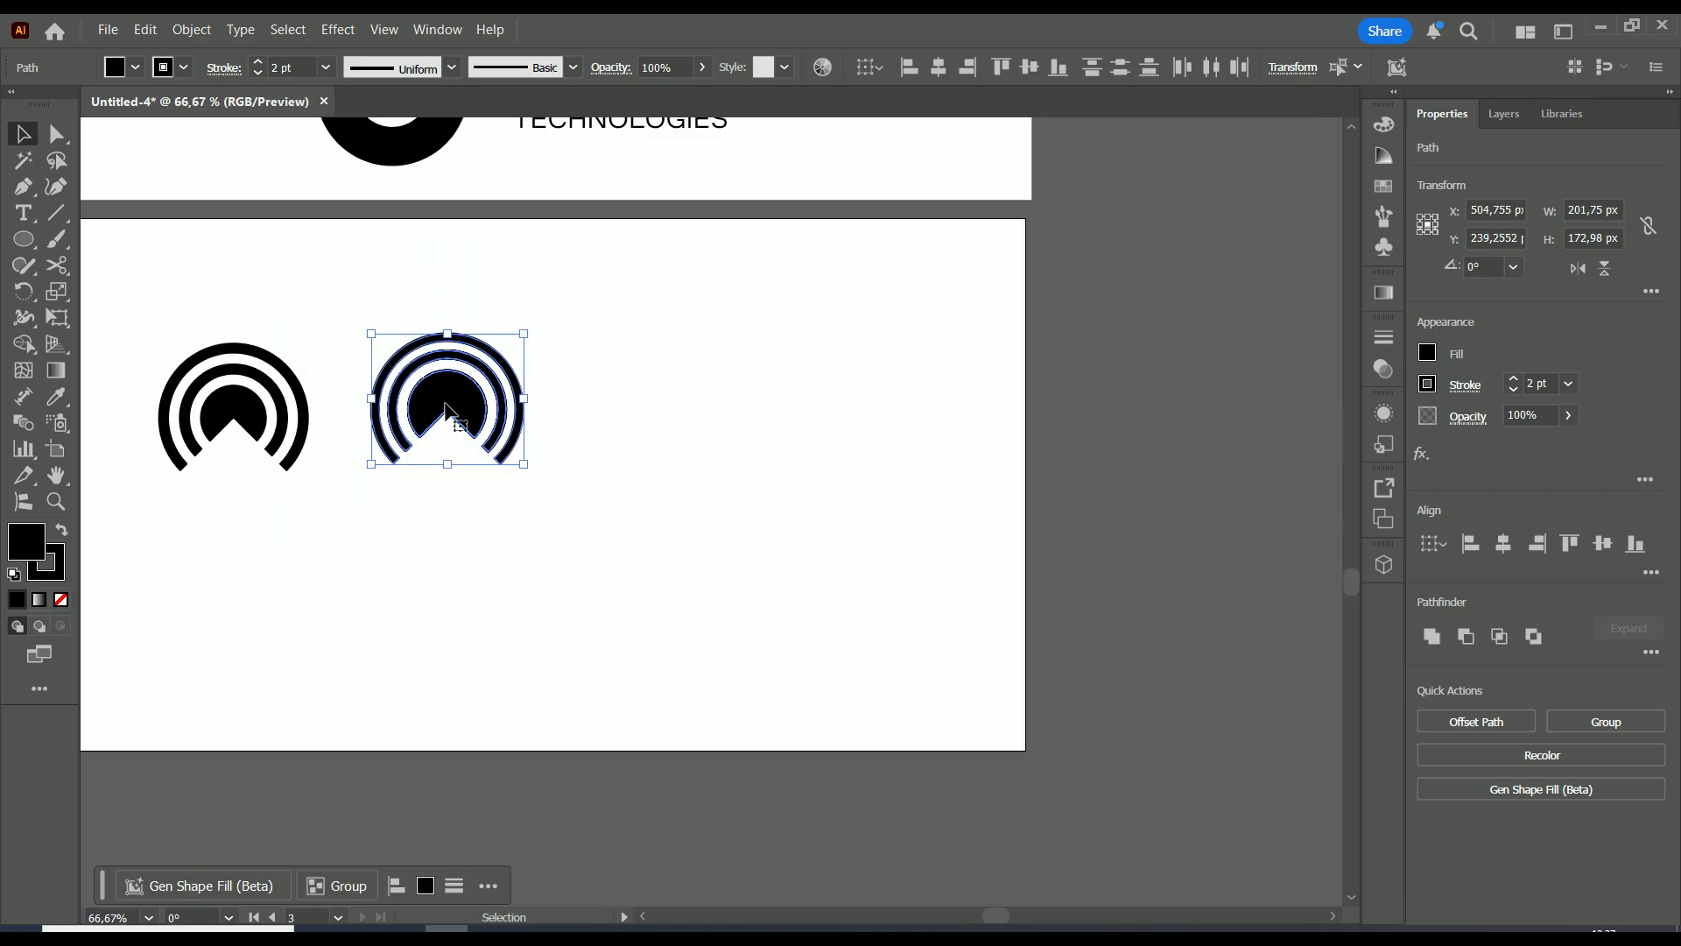
scroll(444, 405, up, 1)
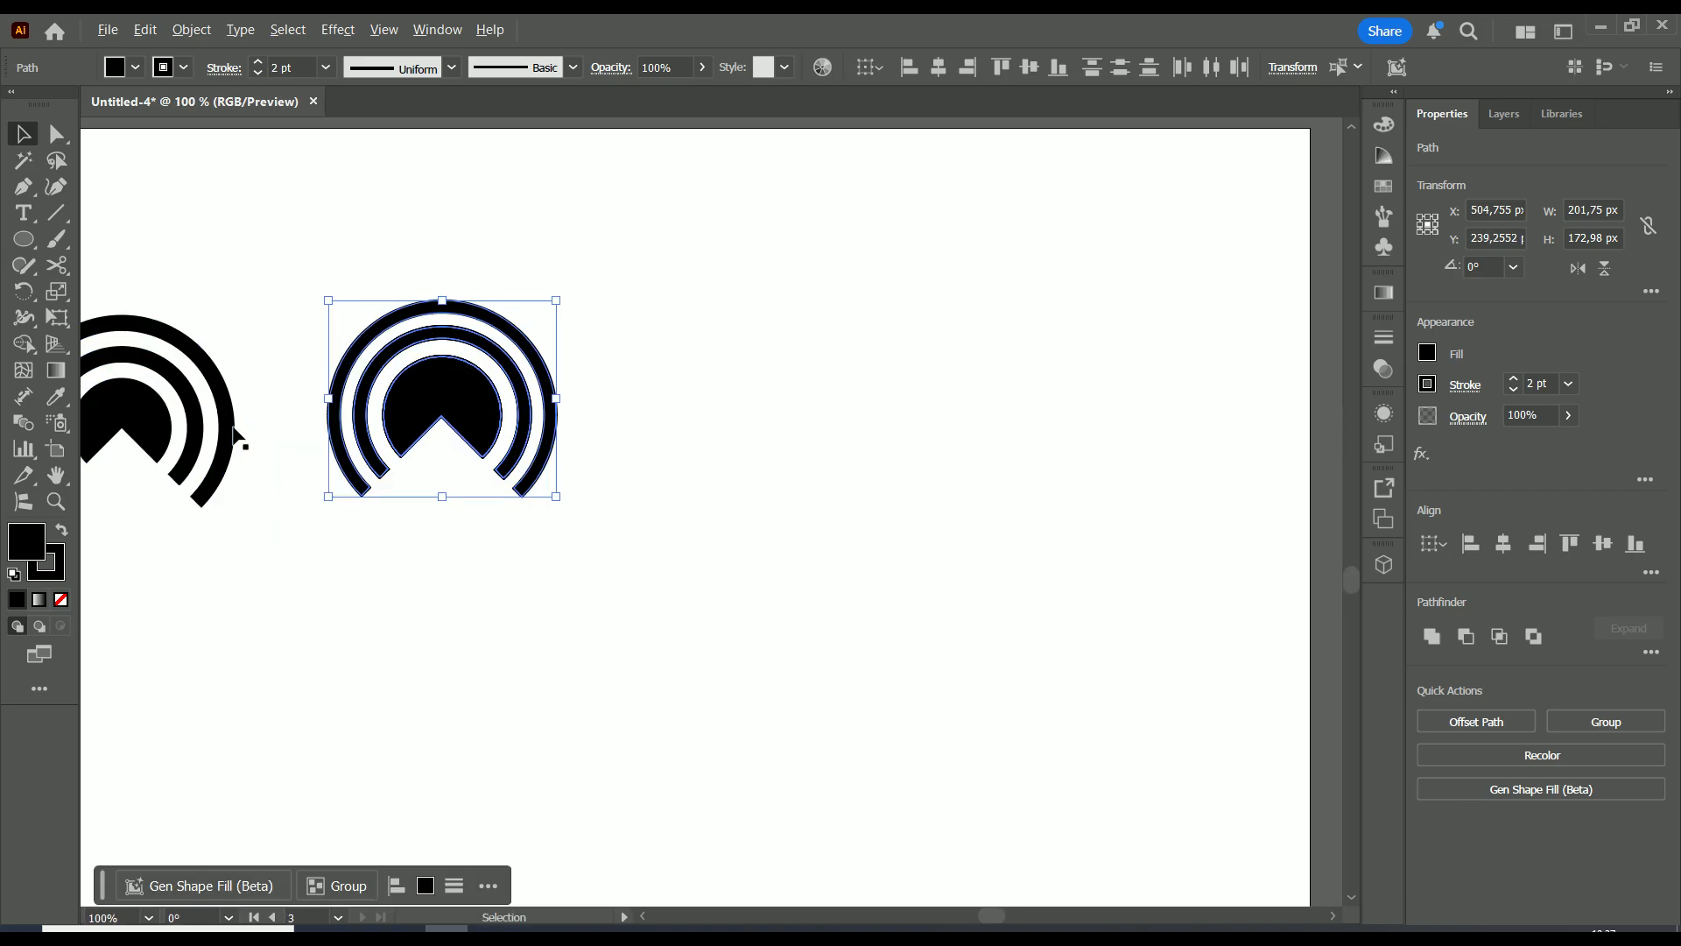
scroll(235, 436, down, 1)
click(489, 366)
Delete both black arc marks from the lower artboard
drag(490, 312, 315, 512)
key(Delete)
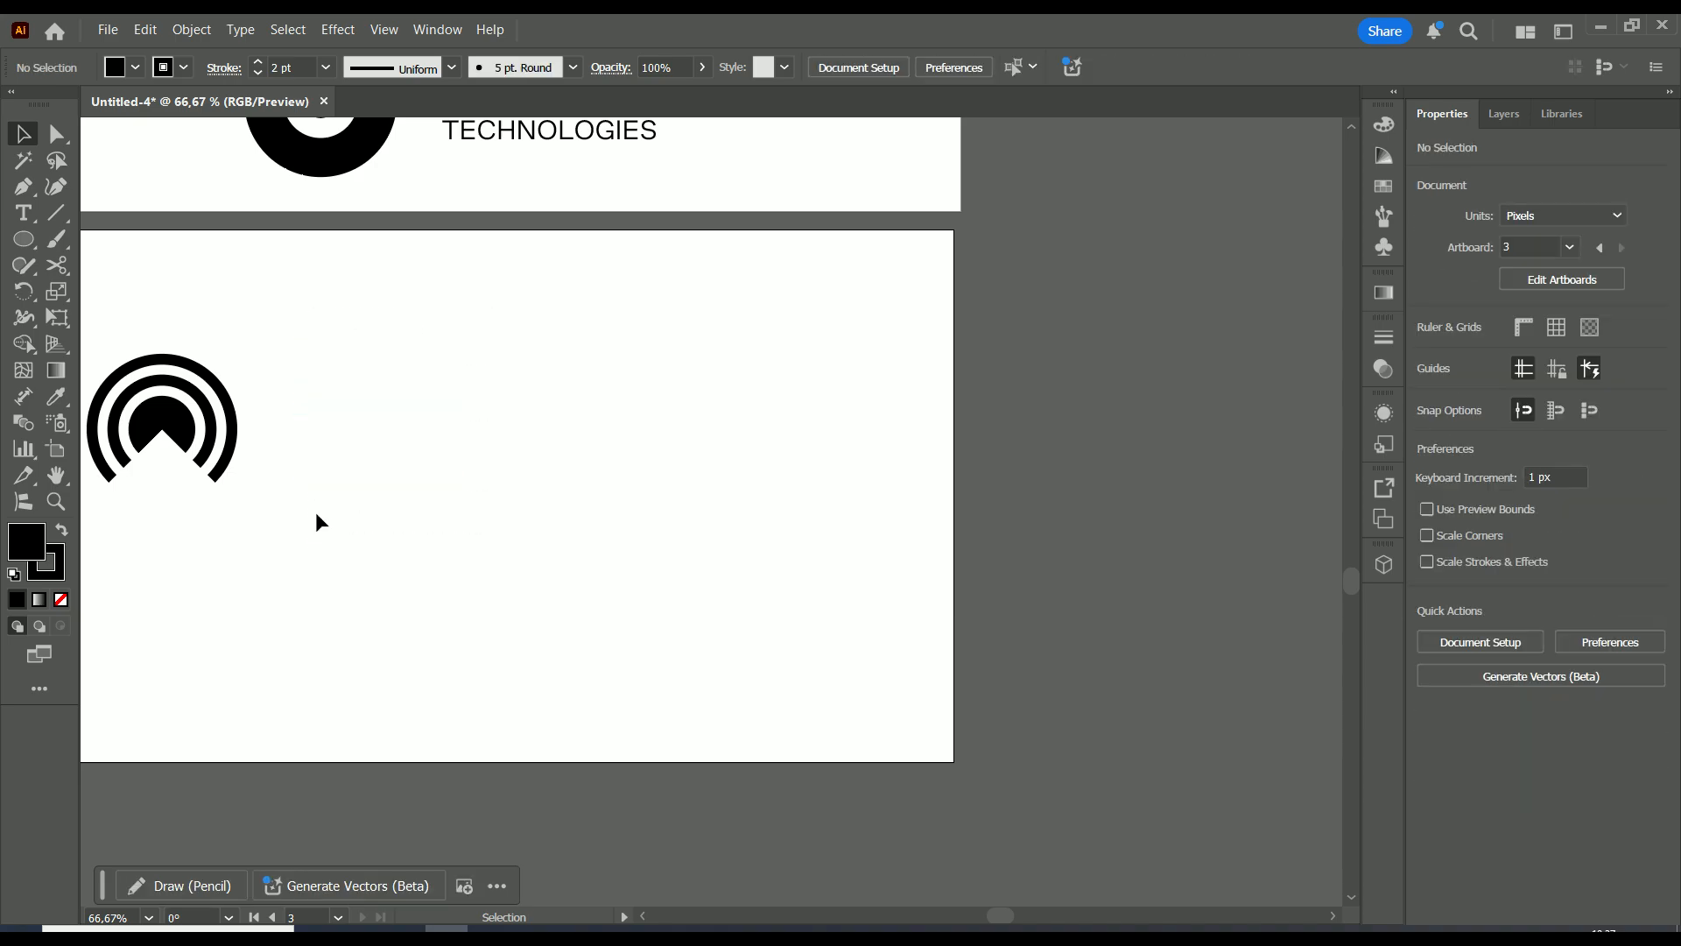
drag(263, 355, 92, 528)
key(Delete)
drag(330, 470, 404, 717)
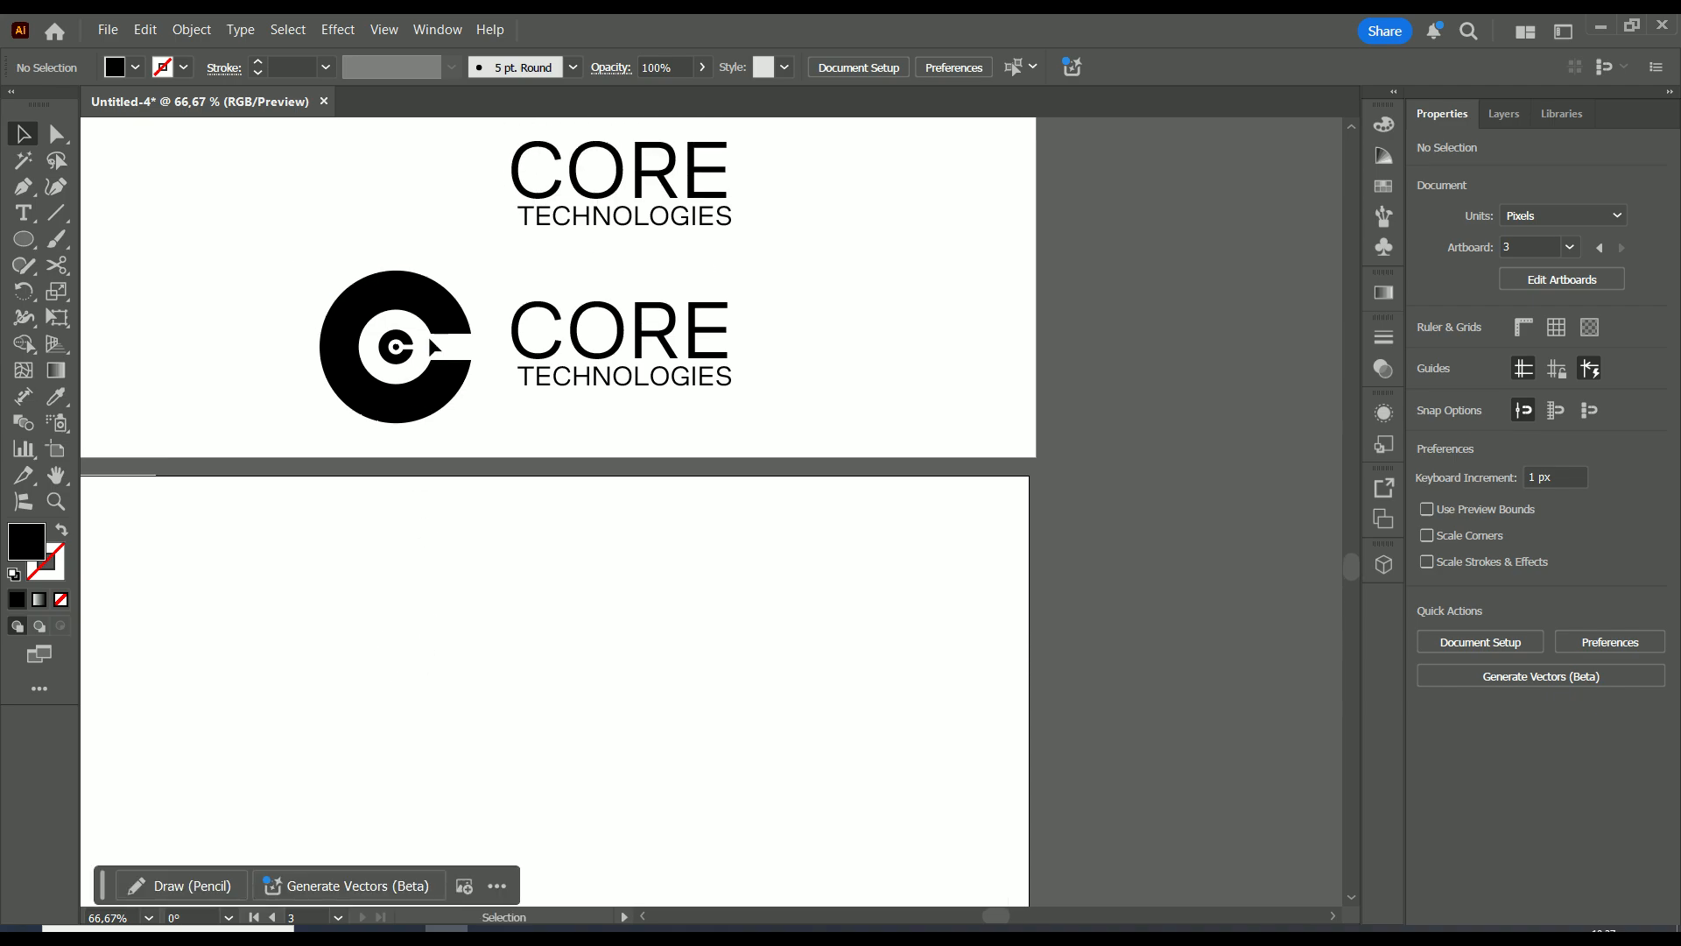
Draw a circle about 233 px wide to the right of the black C logo
drag(475, 230, 199, 810)
drag(371, 705, 608, 450)
scroll(631, 504, up, 2)
scroll(653, 448, up, 1)
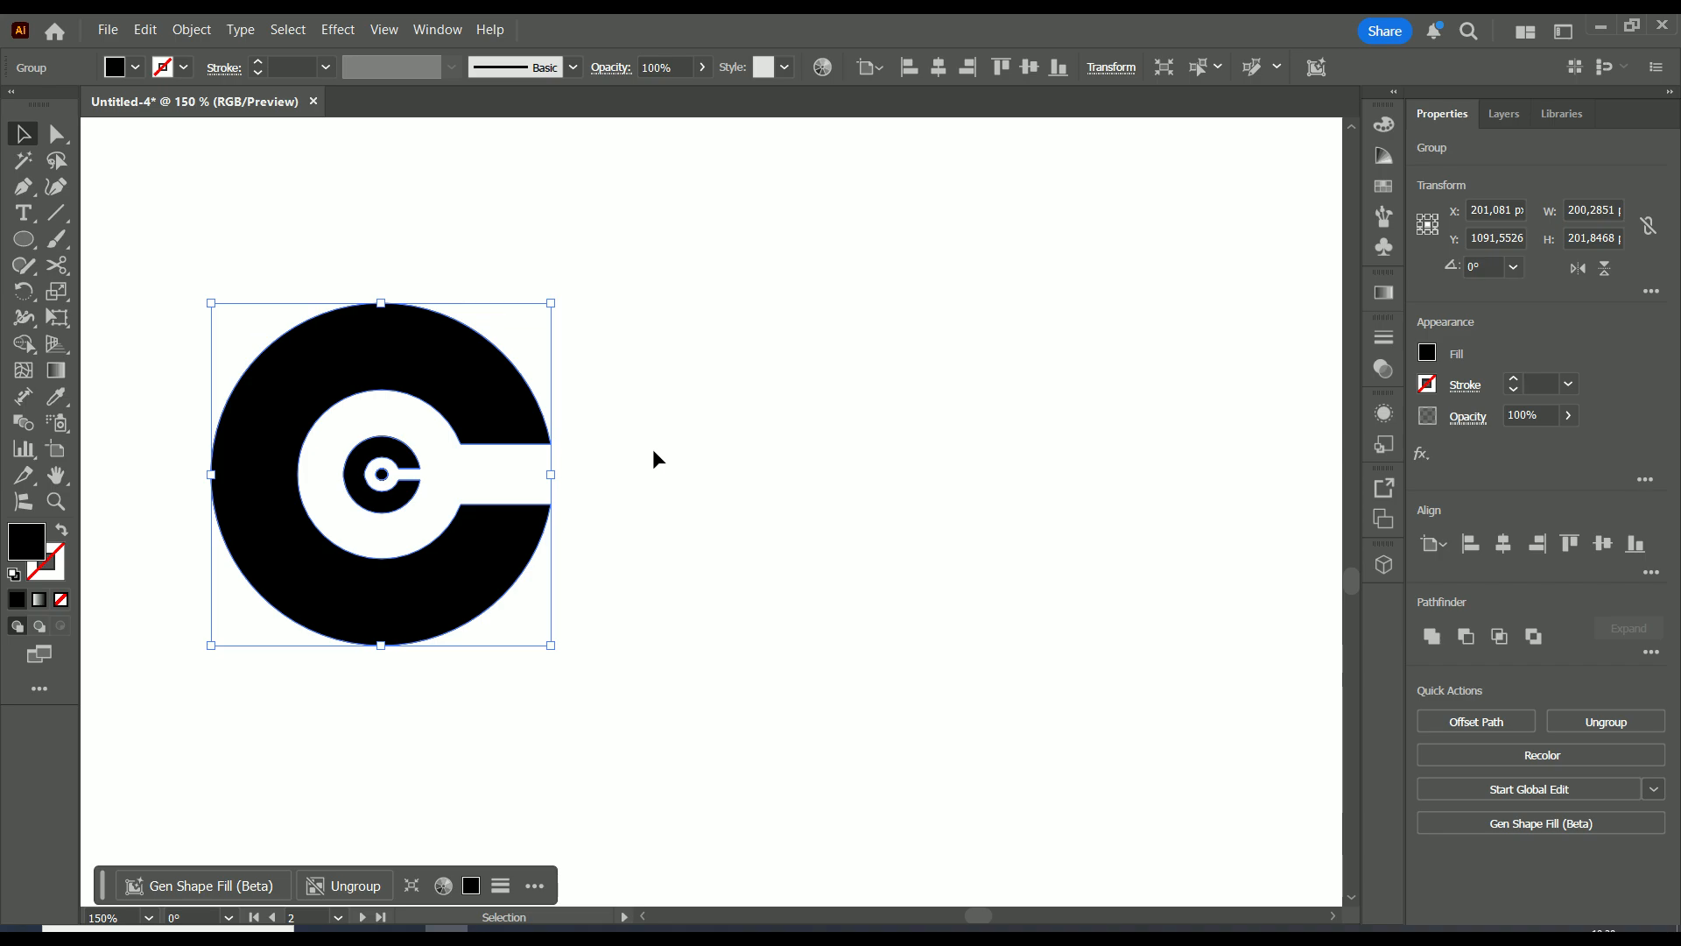
click(750, 431)
click(24, 239)
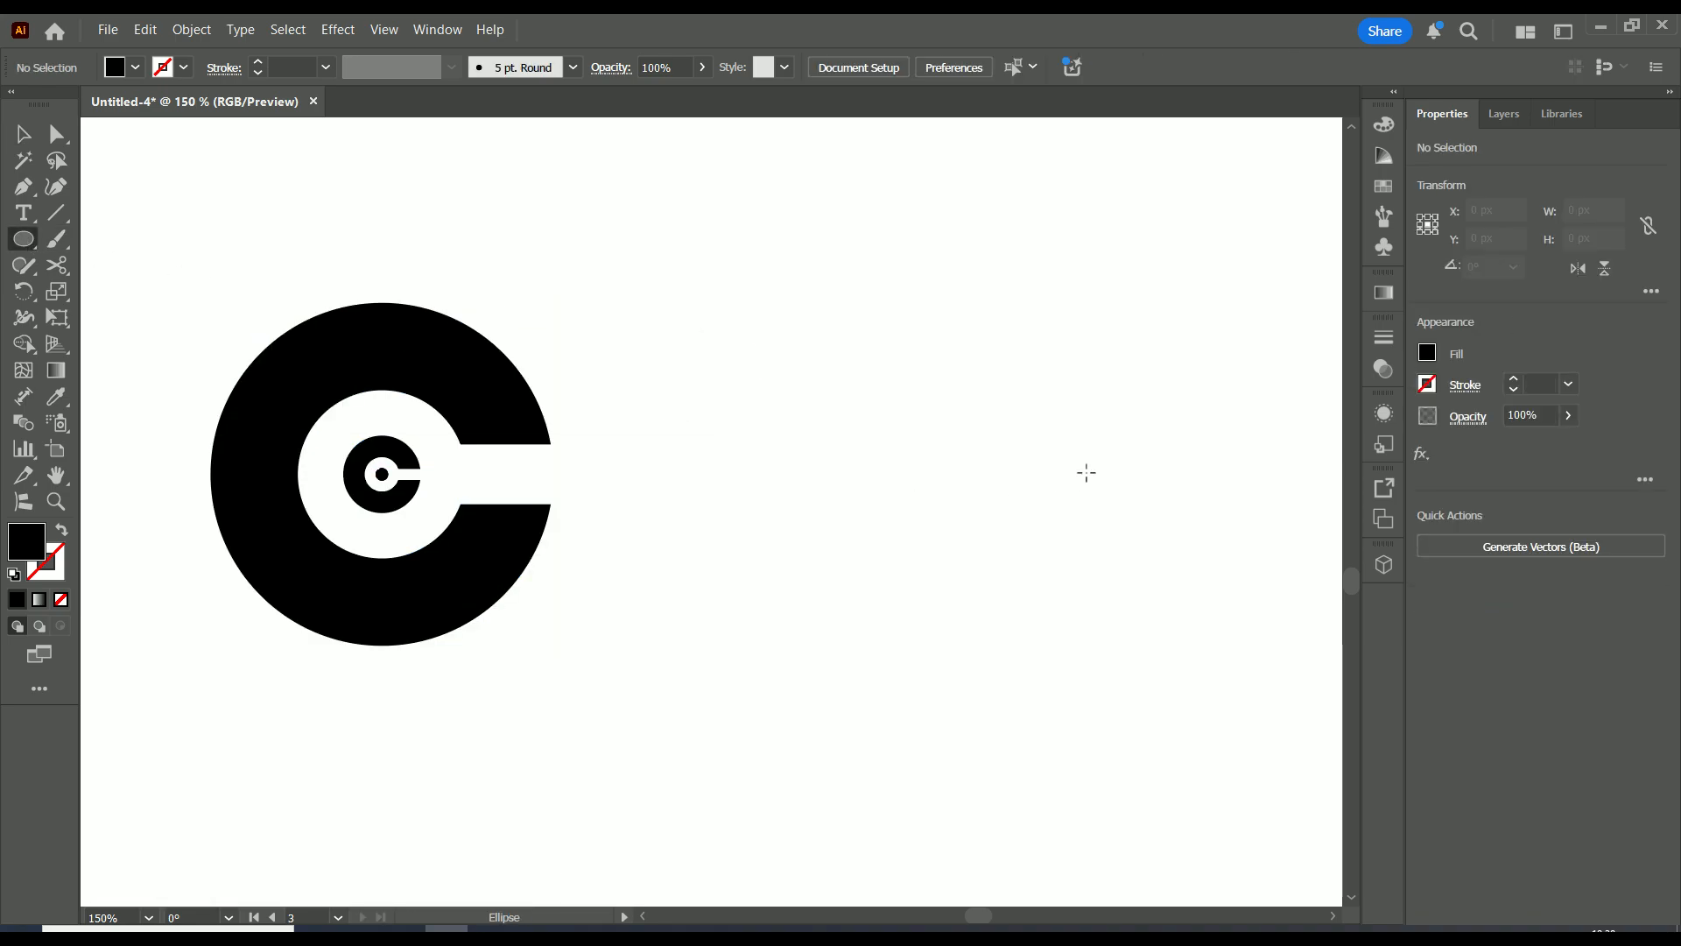
mouse_move(1166, 349)
mouse_down()
mouse_move(1007, 541)
mouse_move(1033, 500)
mouse_move(905, 593)
mouse_move(1078, 448)
mouse_move(856, 641)
mouse_move(691, 675)
mouse_move(701, 420)
mouse_move(703, 539)
mouse_move(776, 612)
mouse_move(998, 459)
mouse_move(823, 592)
mouse_move(844, 589)
mouse_move(871, 539)
mouse_move(916, 522)
mouse_move(874, 563)
mouse_move(1065, 439)
mouse_move(917, 528)
mouse_move(1092, 402)
mouse_move(990, 492)
mouse_move(1015, 480)
mouse_up()
drag(1168, 351, 923, 448)
drag(1074, 596, 1122, 649)
drag(928, 458, 958, 495)
Give the circle no fill and a 1 pt black stroke
click(1427, 352)
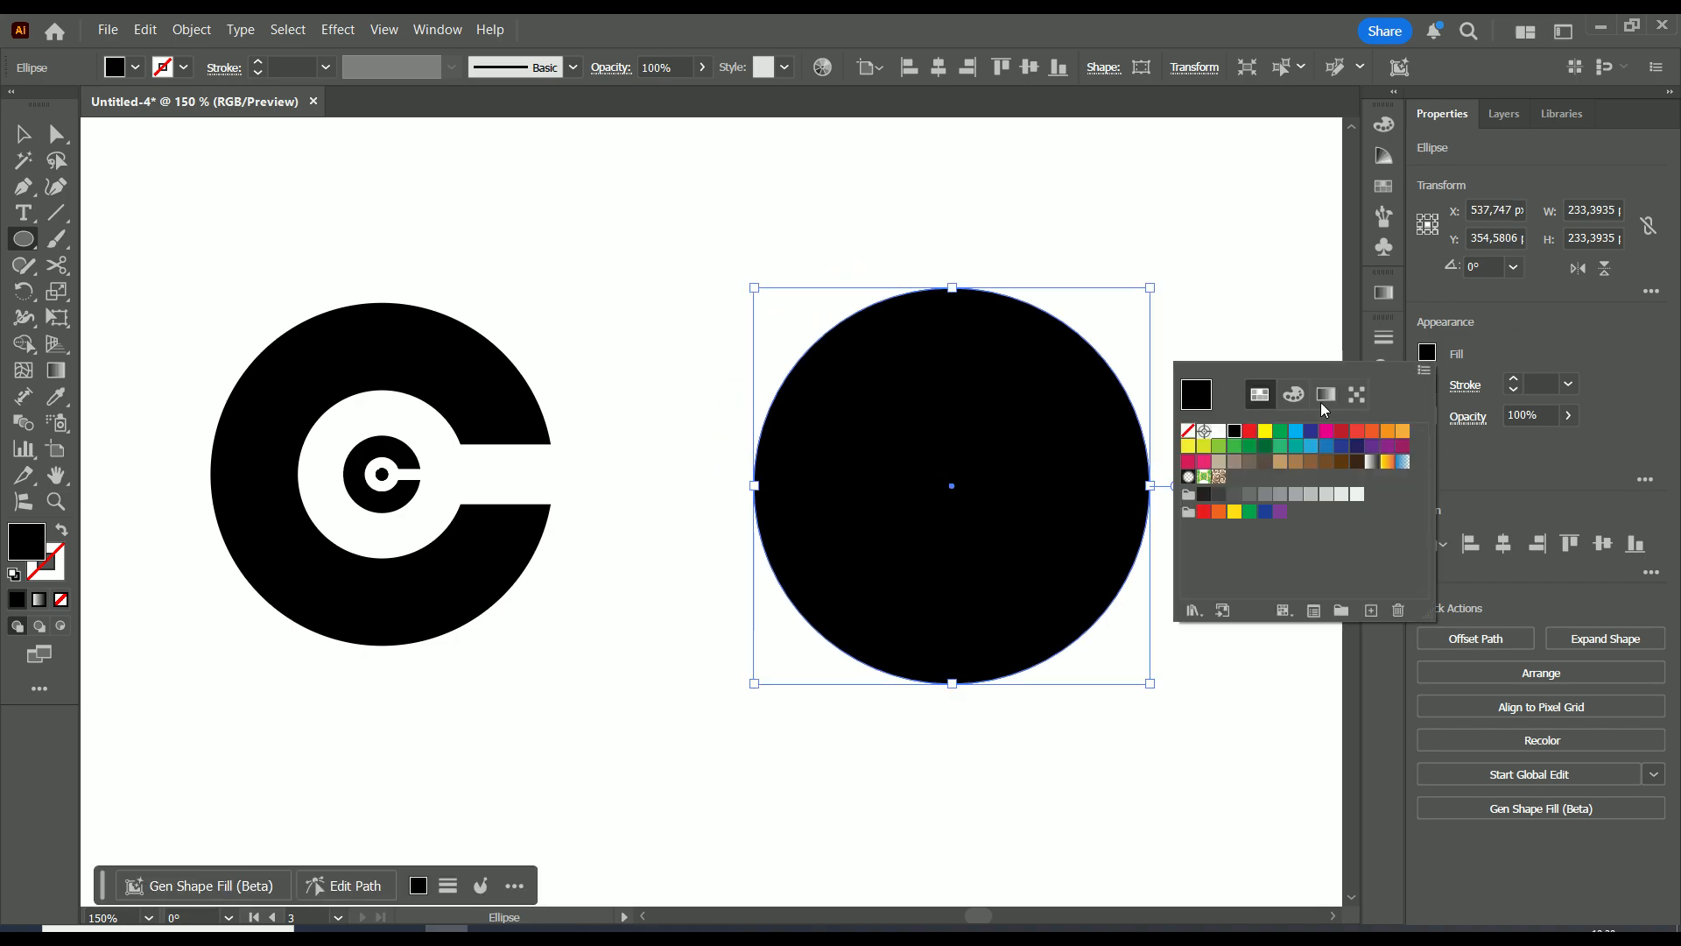
click(1190, 433)
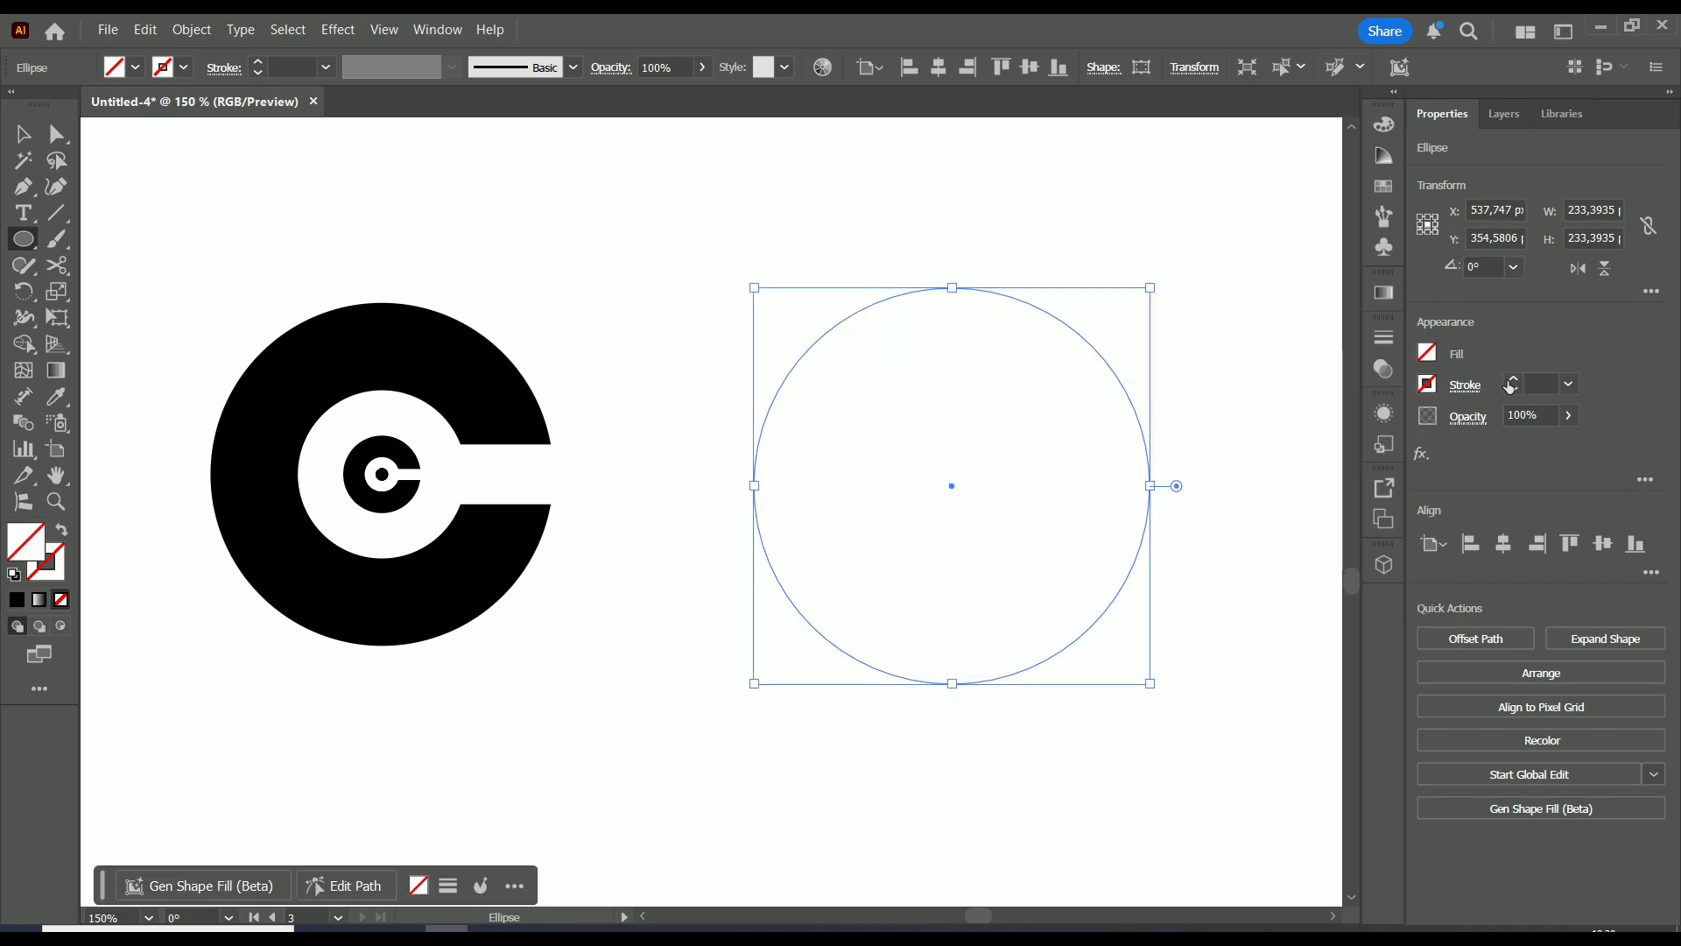
click(1514, 379)
click(1514, 379)
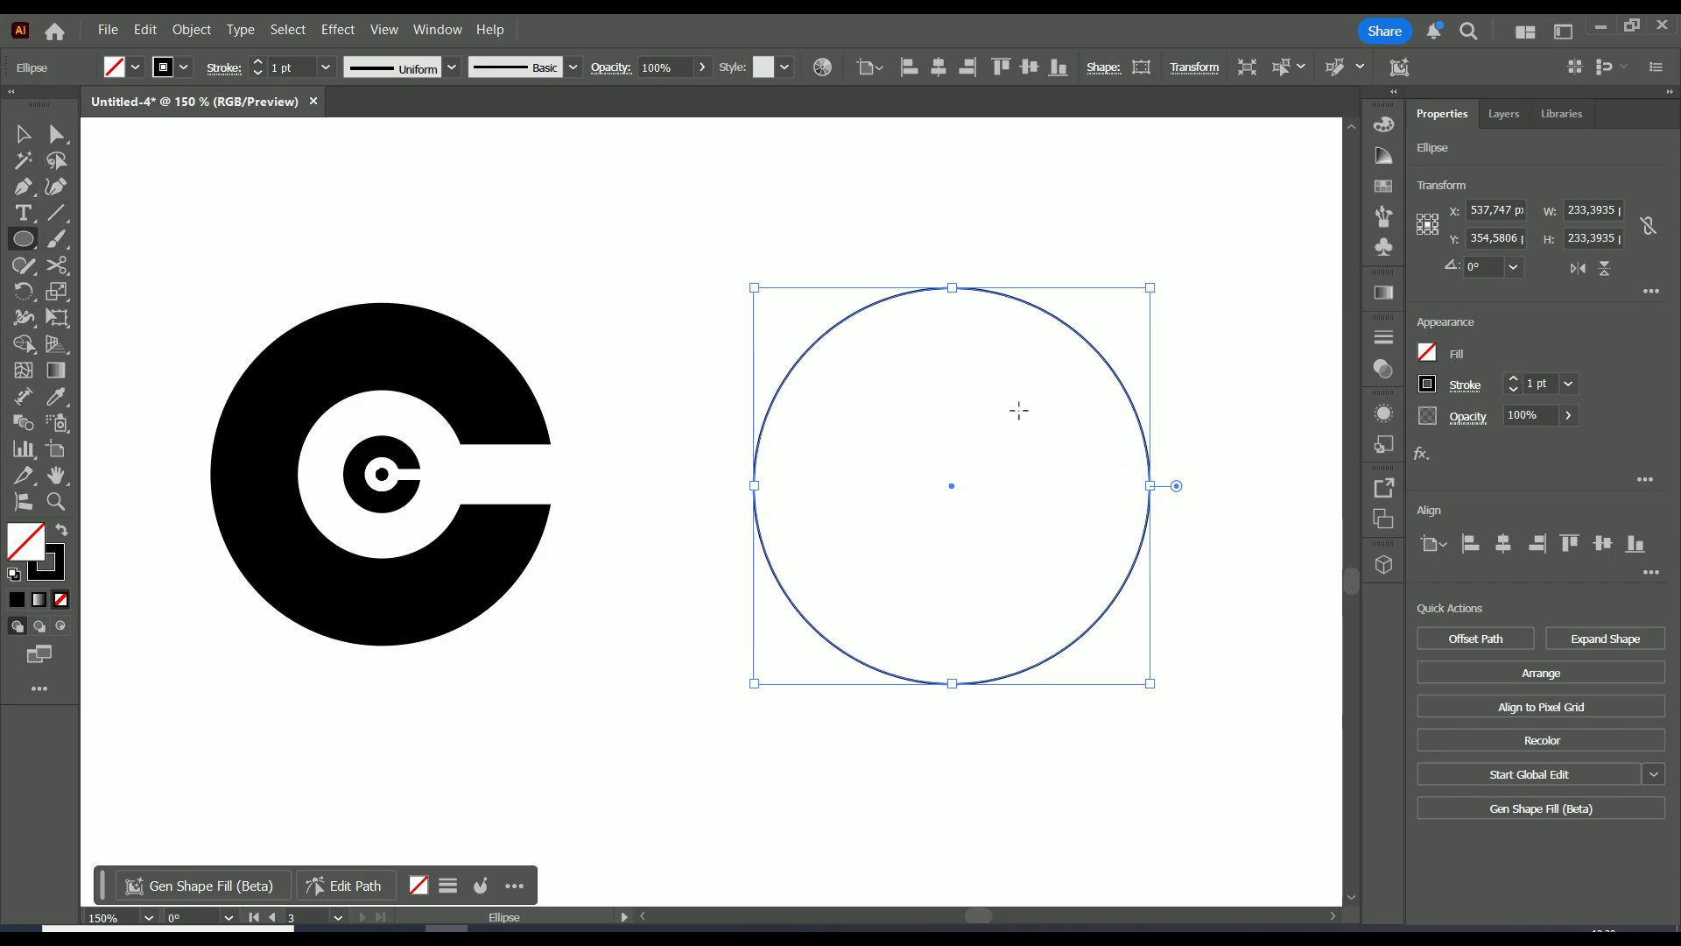
Draw a smaller circle centred inside the big one
drag(1035, 391, 890, 583)
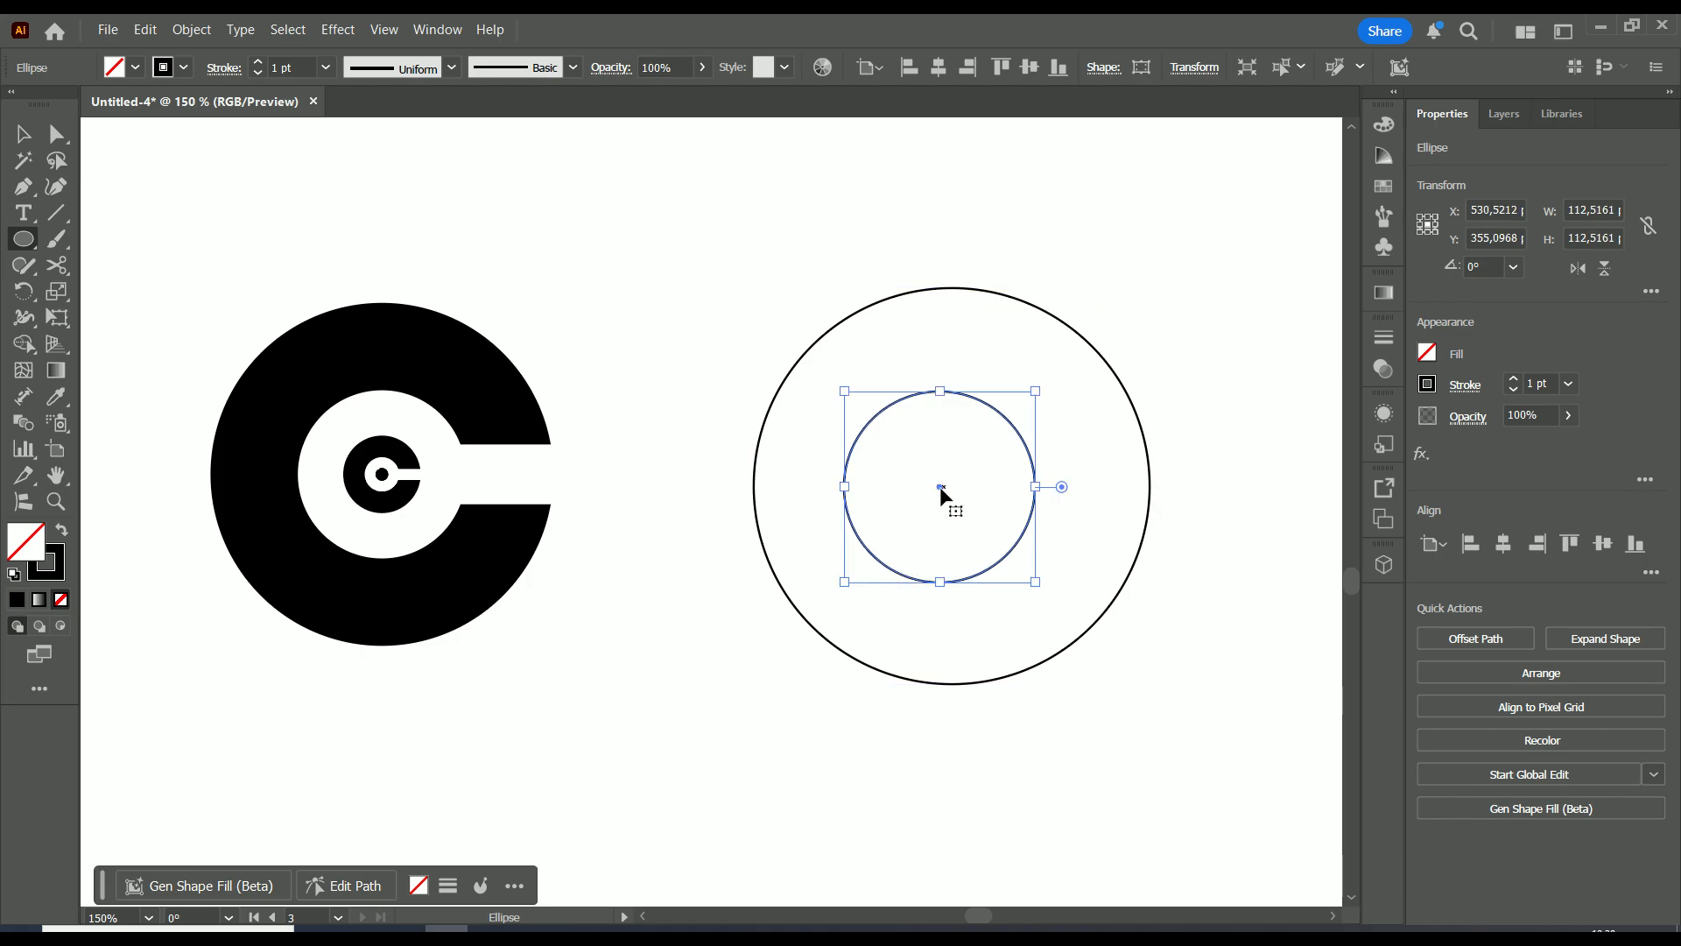
drag(942, 490, 953, 487)
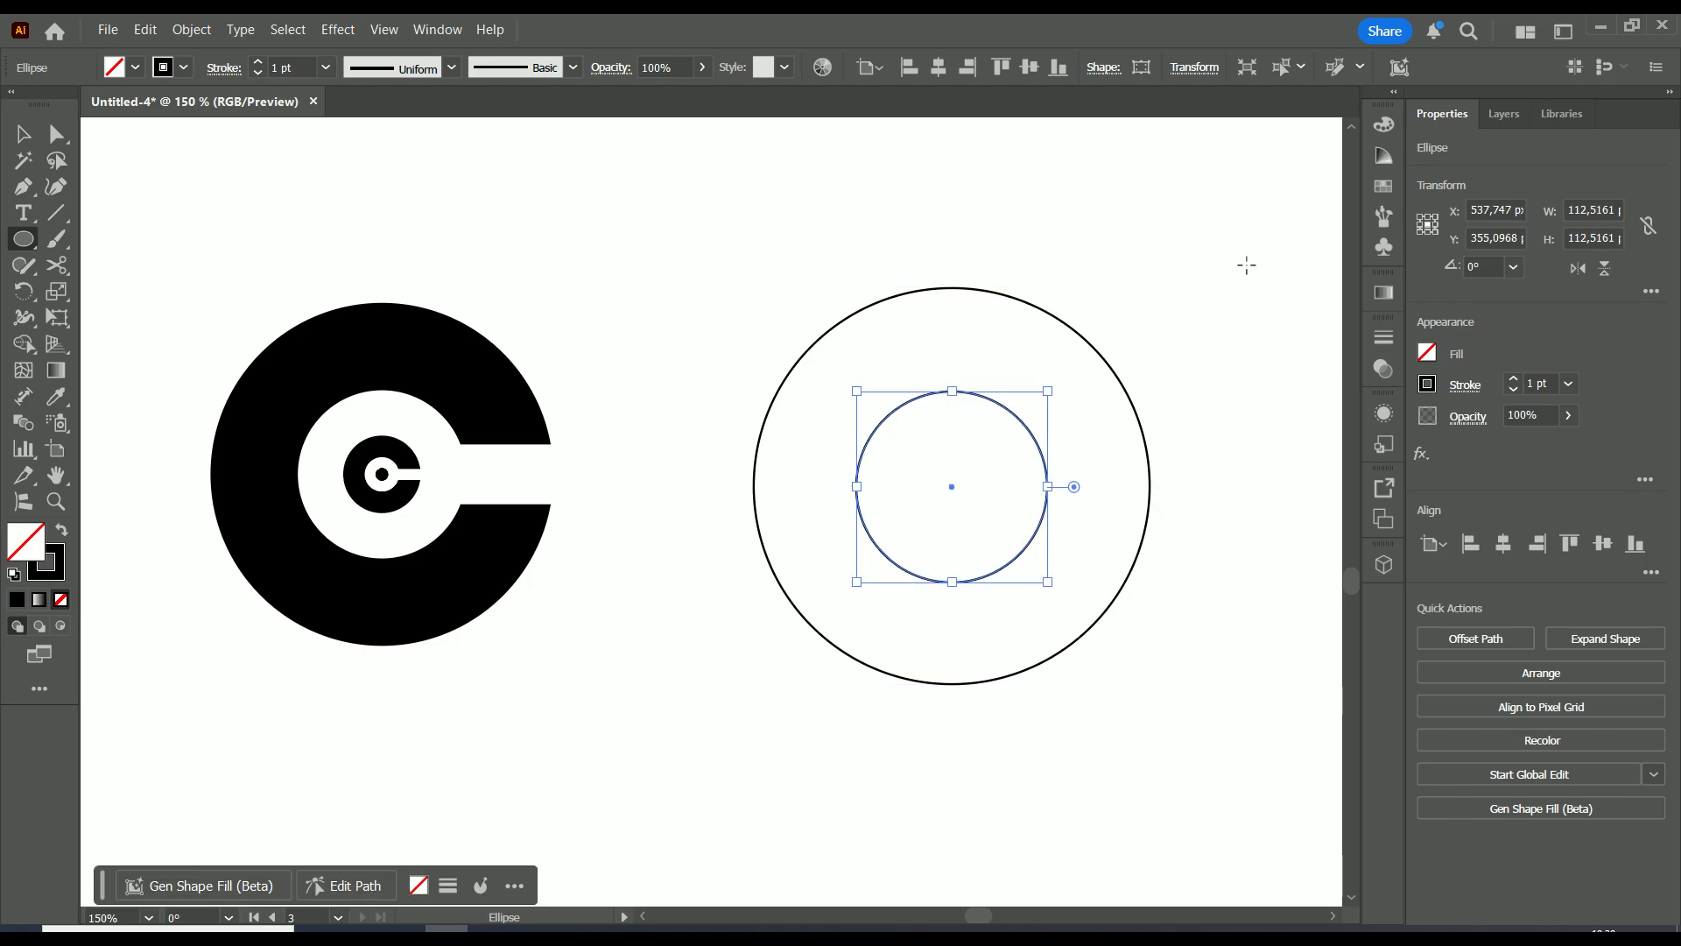
click(1204, 395)
click(914, 528)
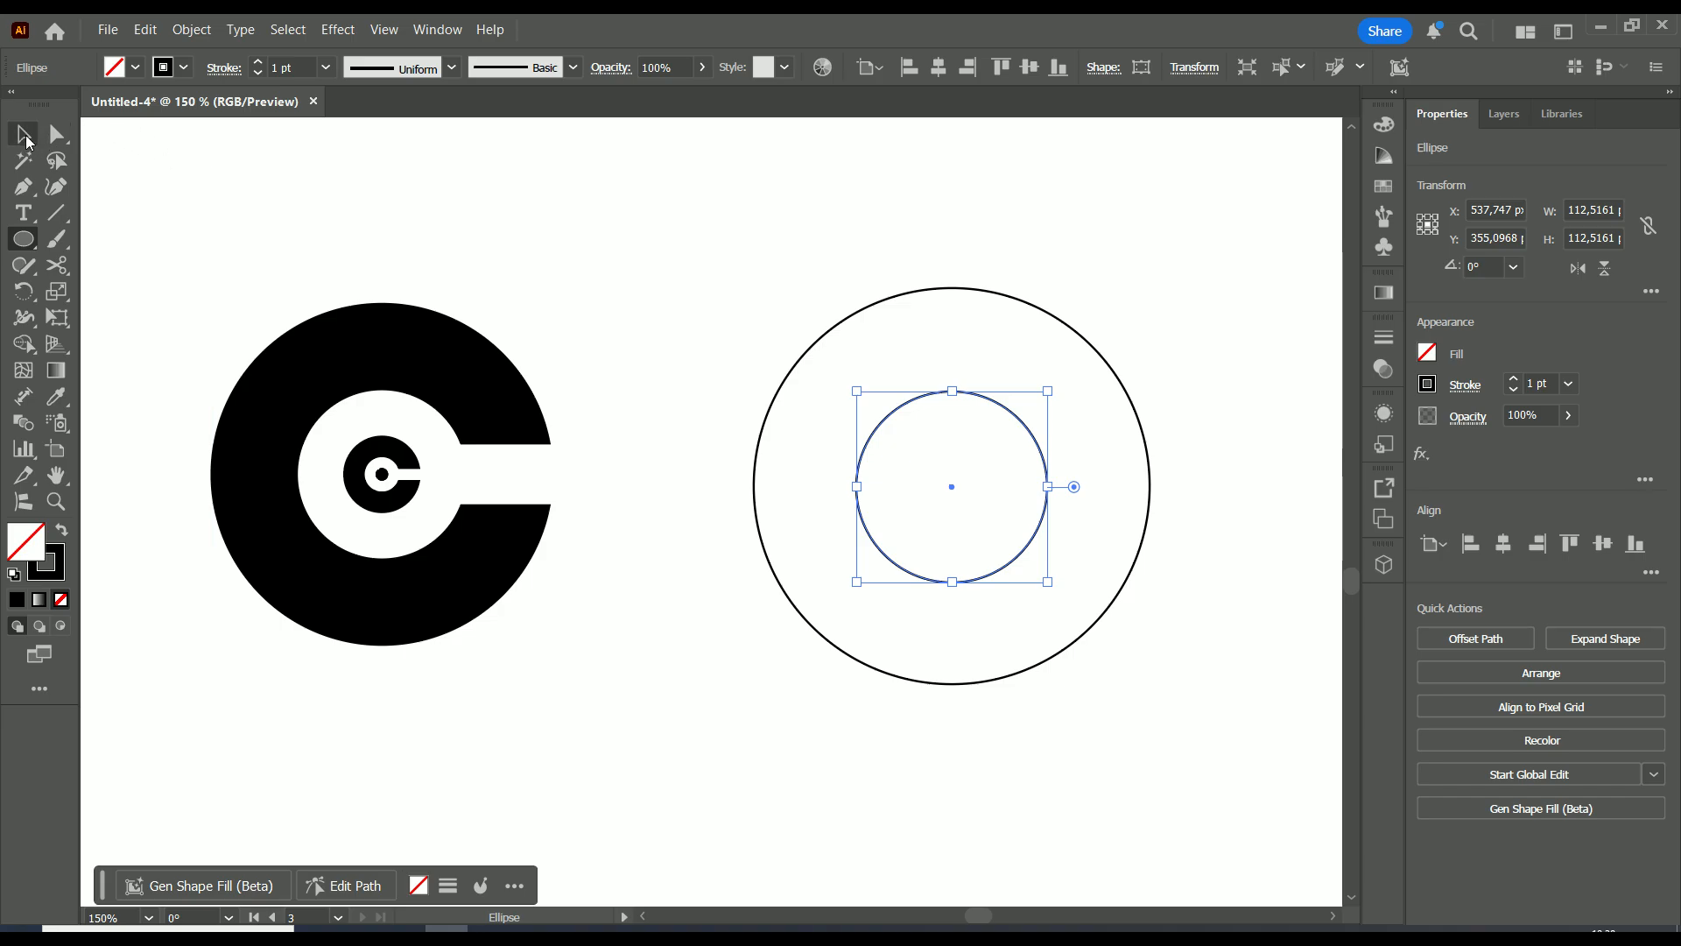
click(24, 134)
click(686, 255)
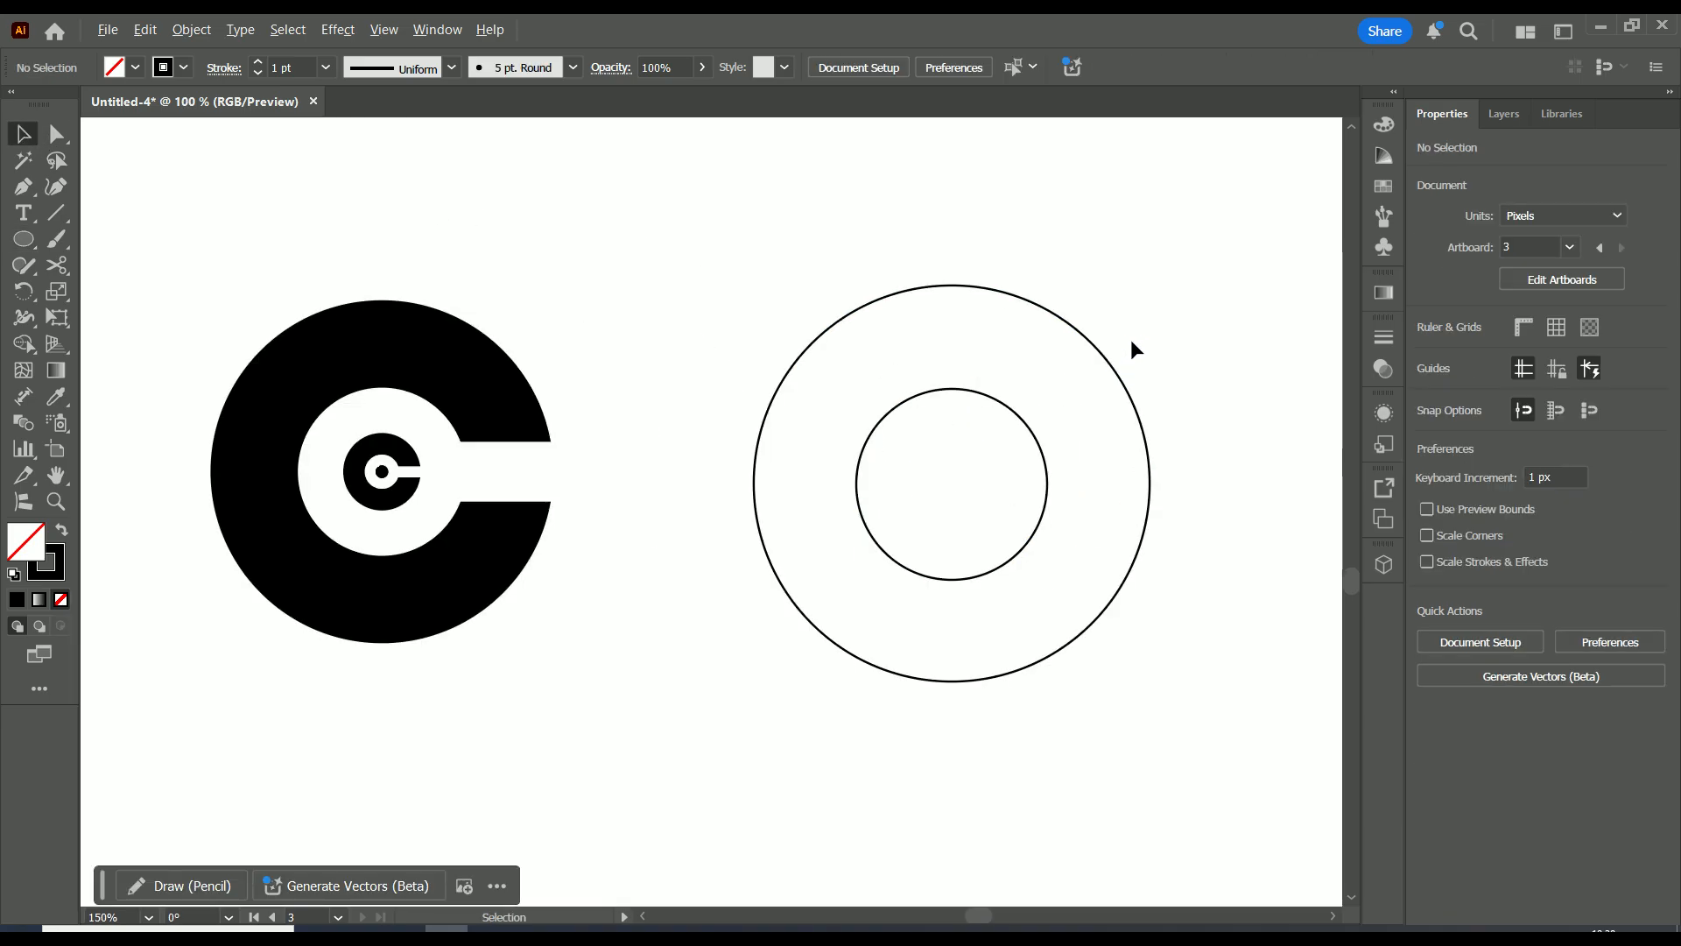
Copy the inner circle and shrink the copy to about 55 px
click(973, 392)
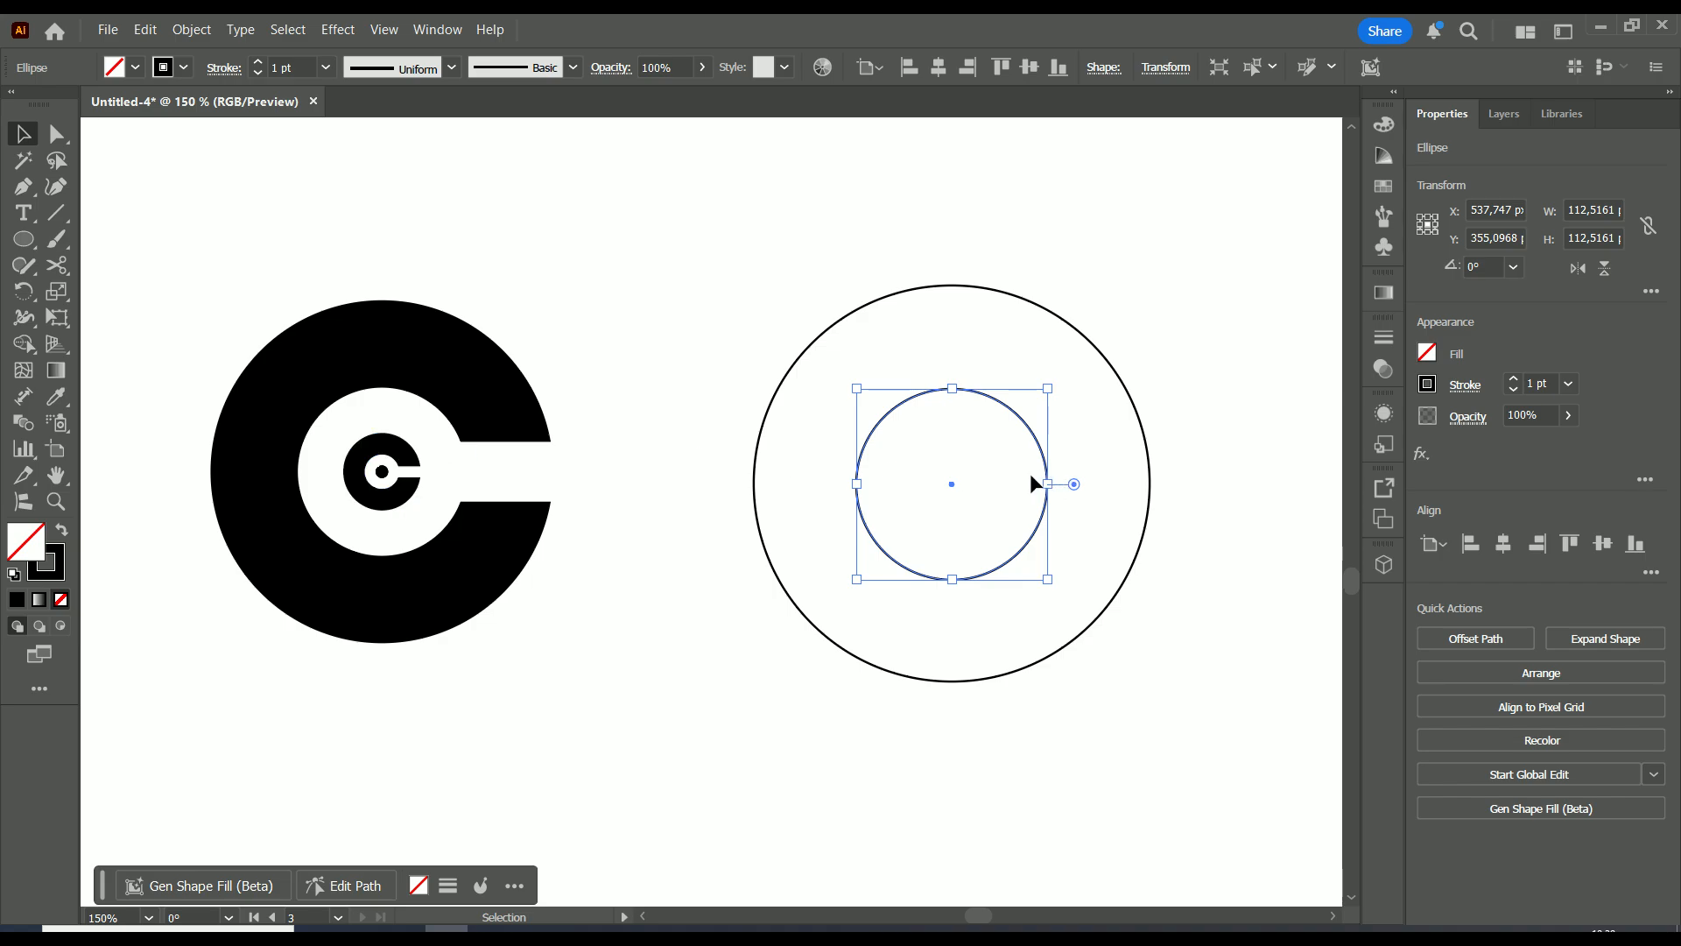
scroll(589, 488, up, 1)
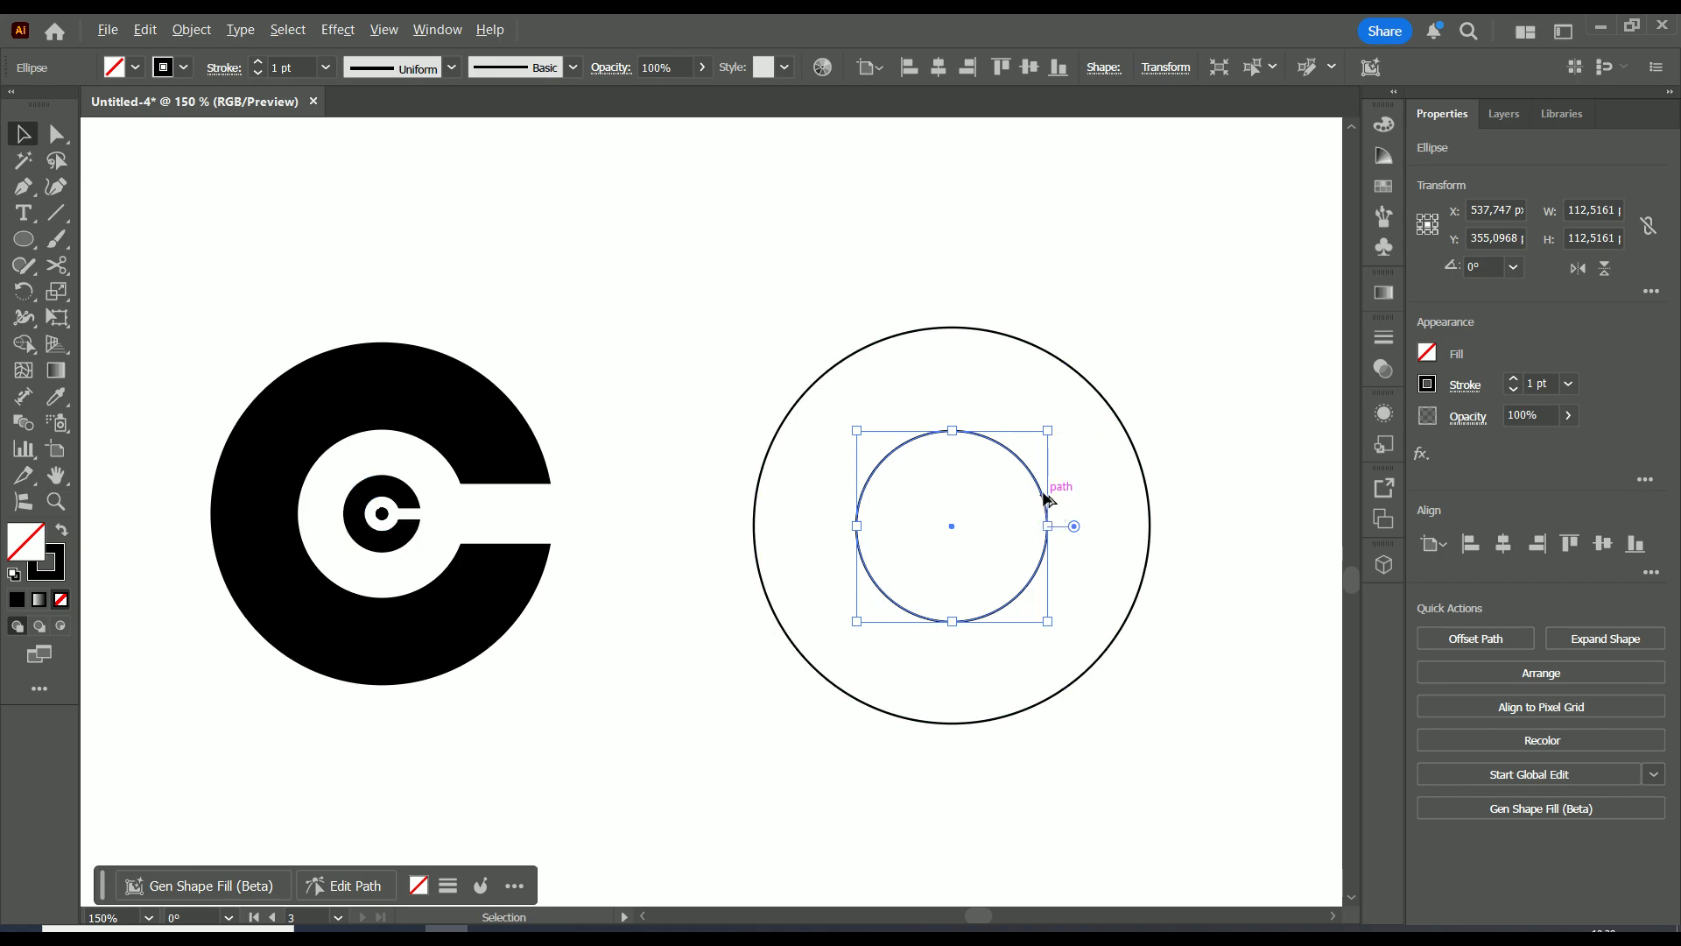
drag(1045, 498, 989, 511)
drag(991, 446, 951, 525)
Centre the 55 px circle and add a smaller, about 21.76 px copy at the centre
click(1238, 439)
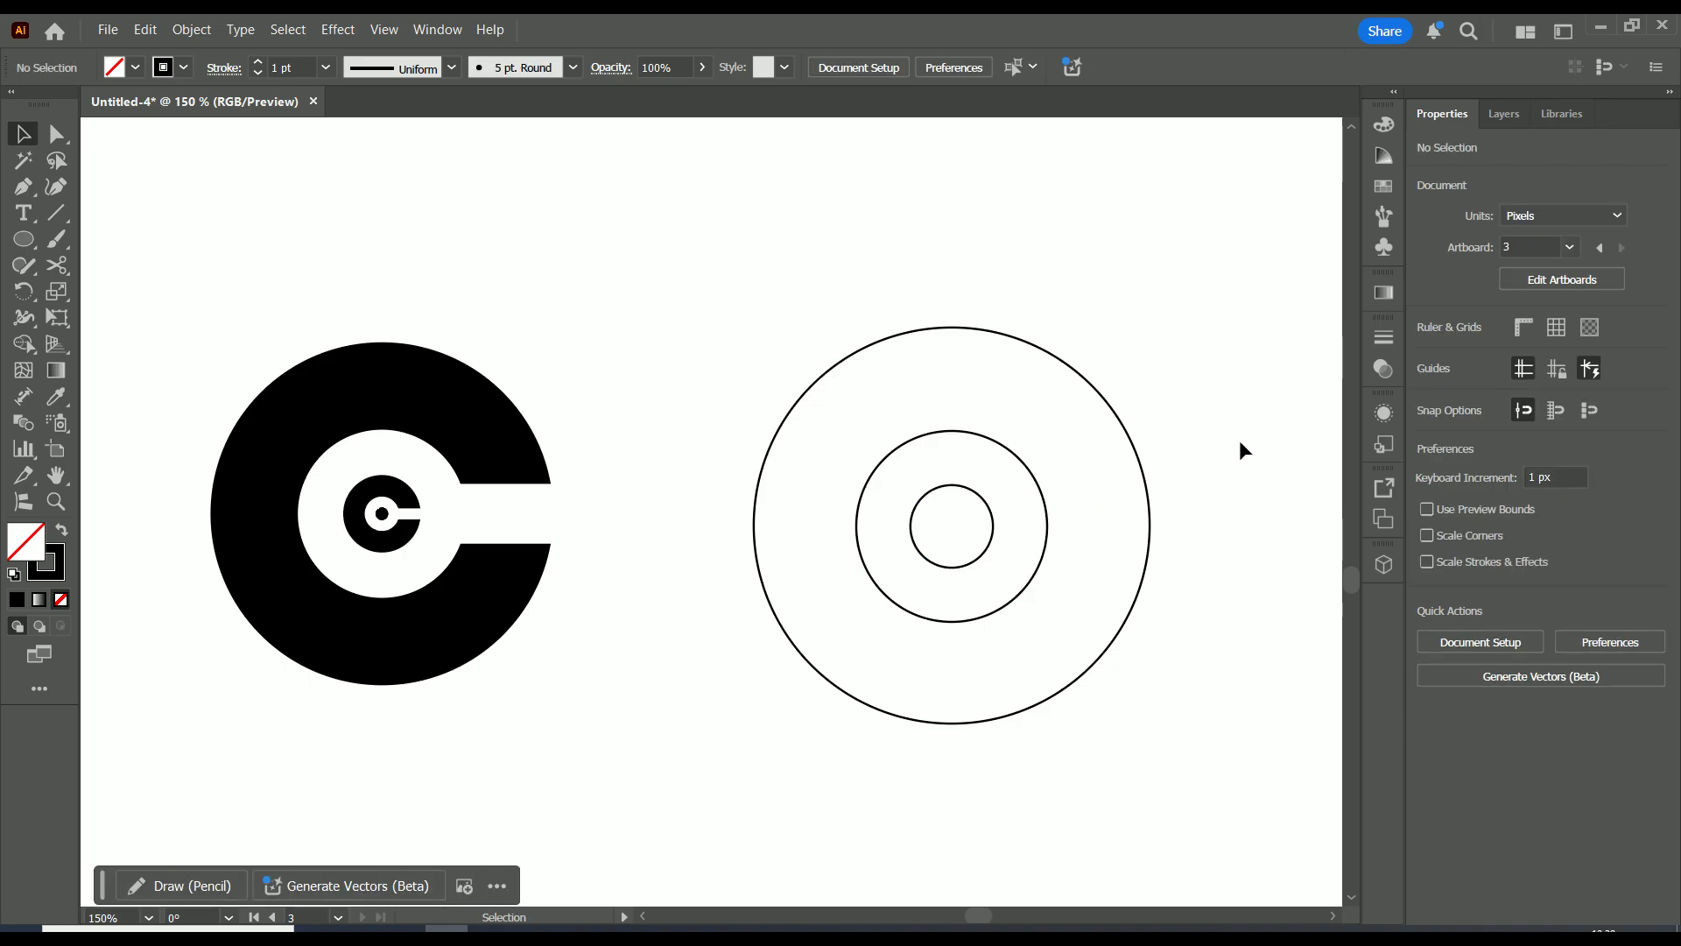
scroll(1176, 430, up, 1)
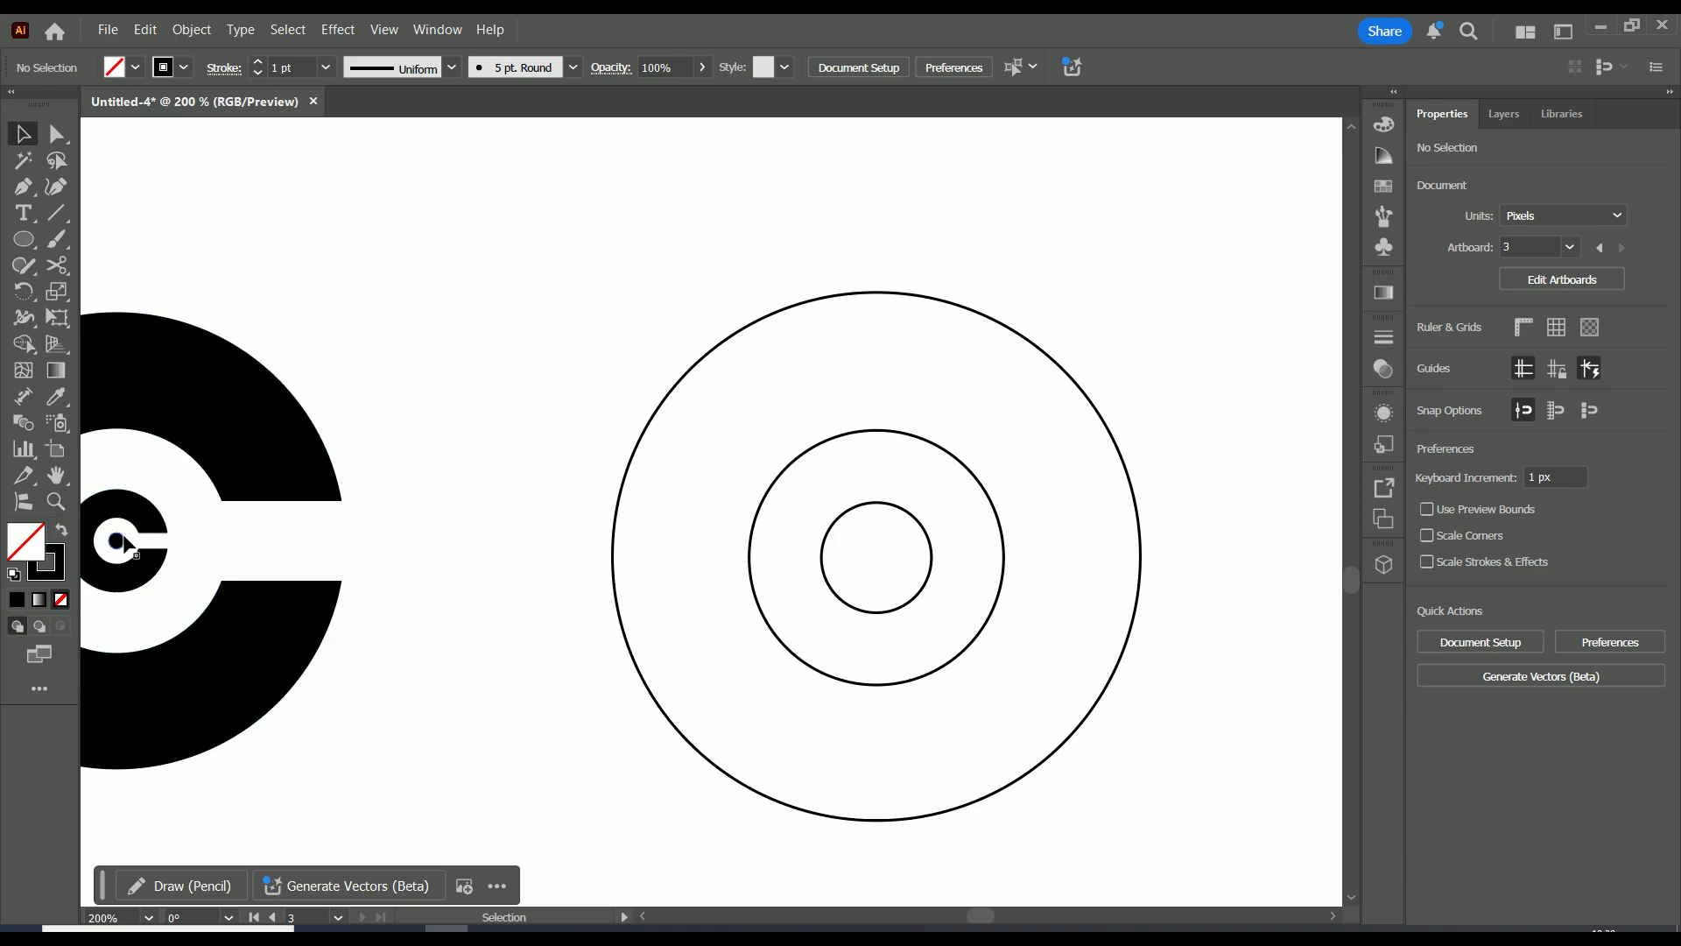
drag(904, 519, 849, 571)
scroll(902, 536, up, 3)
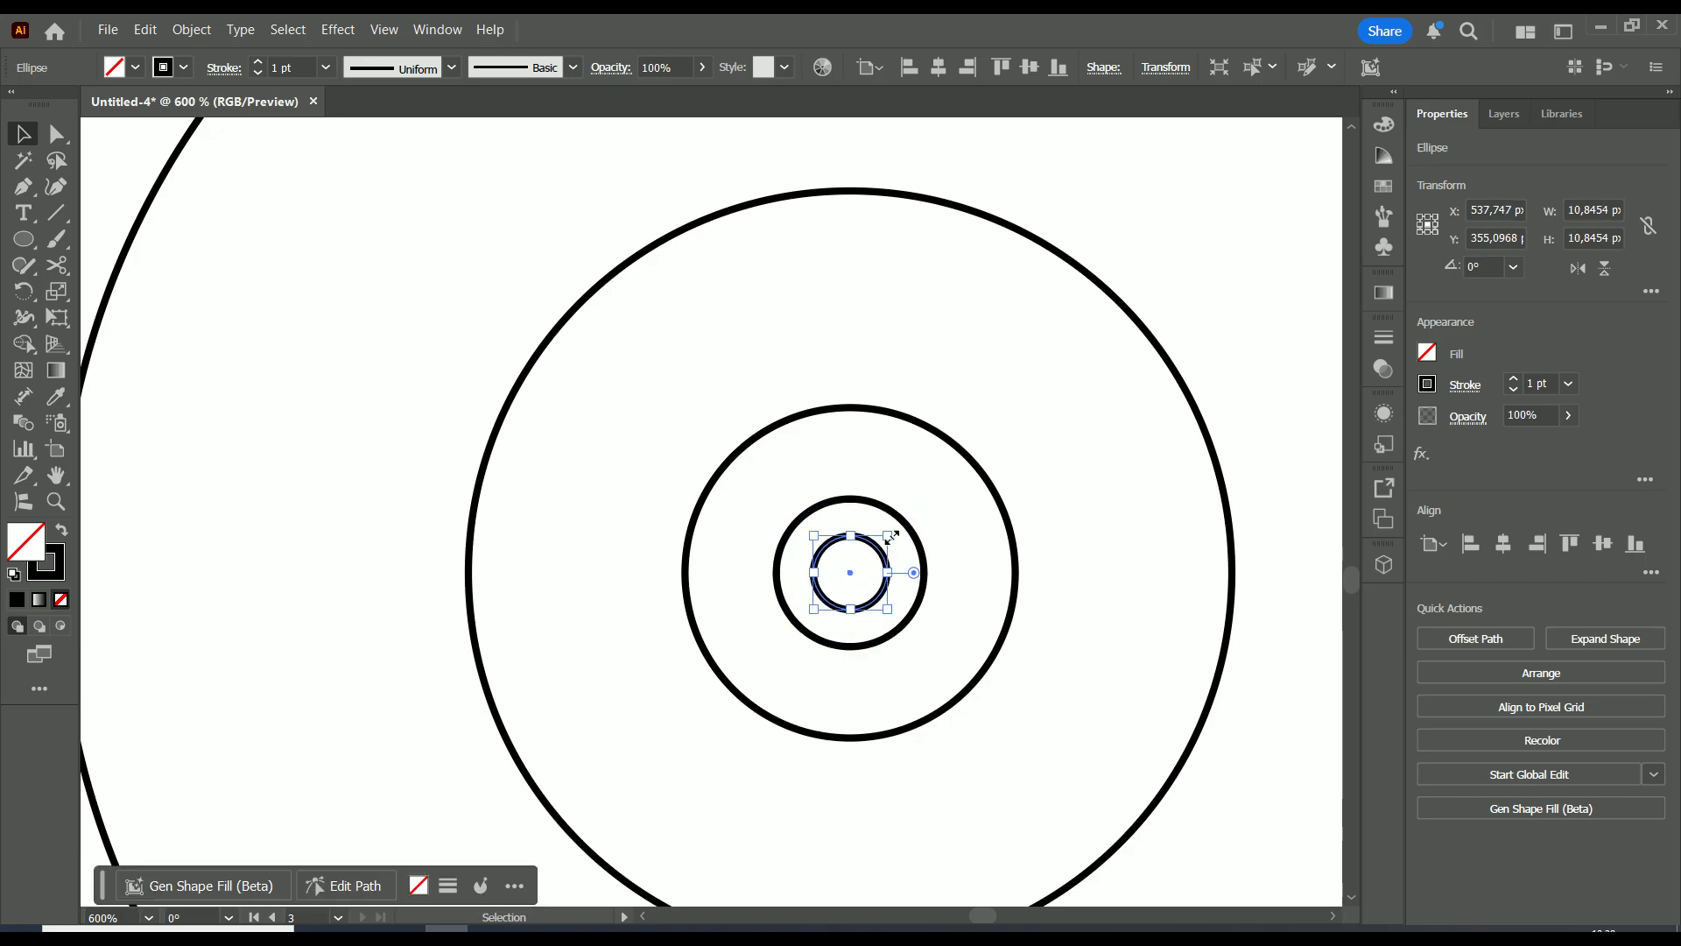
scroll(895, 522, down, 4)
scroll(915, 527, up, 1)
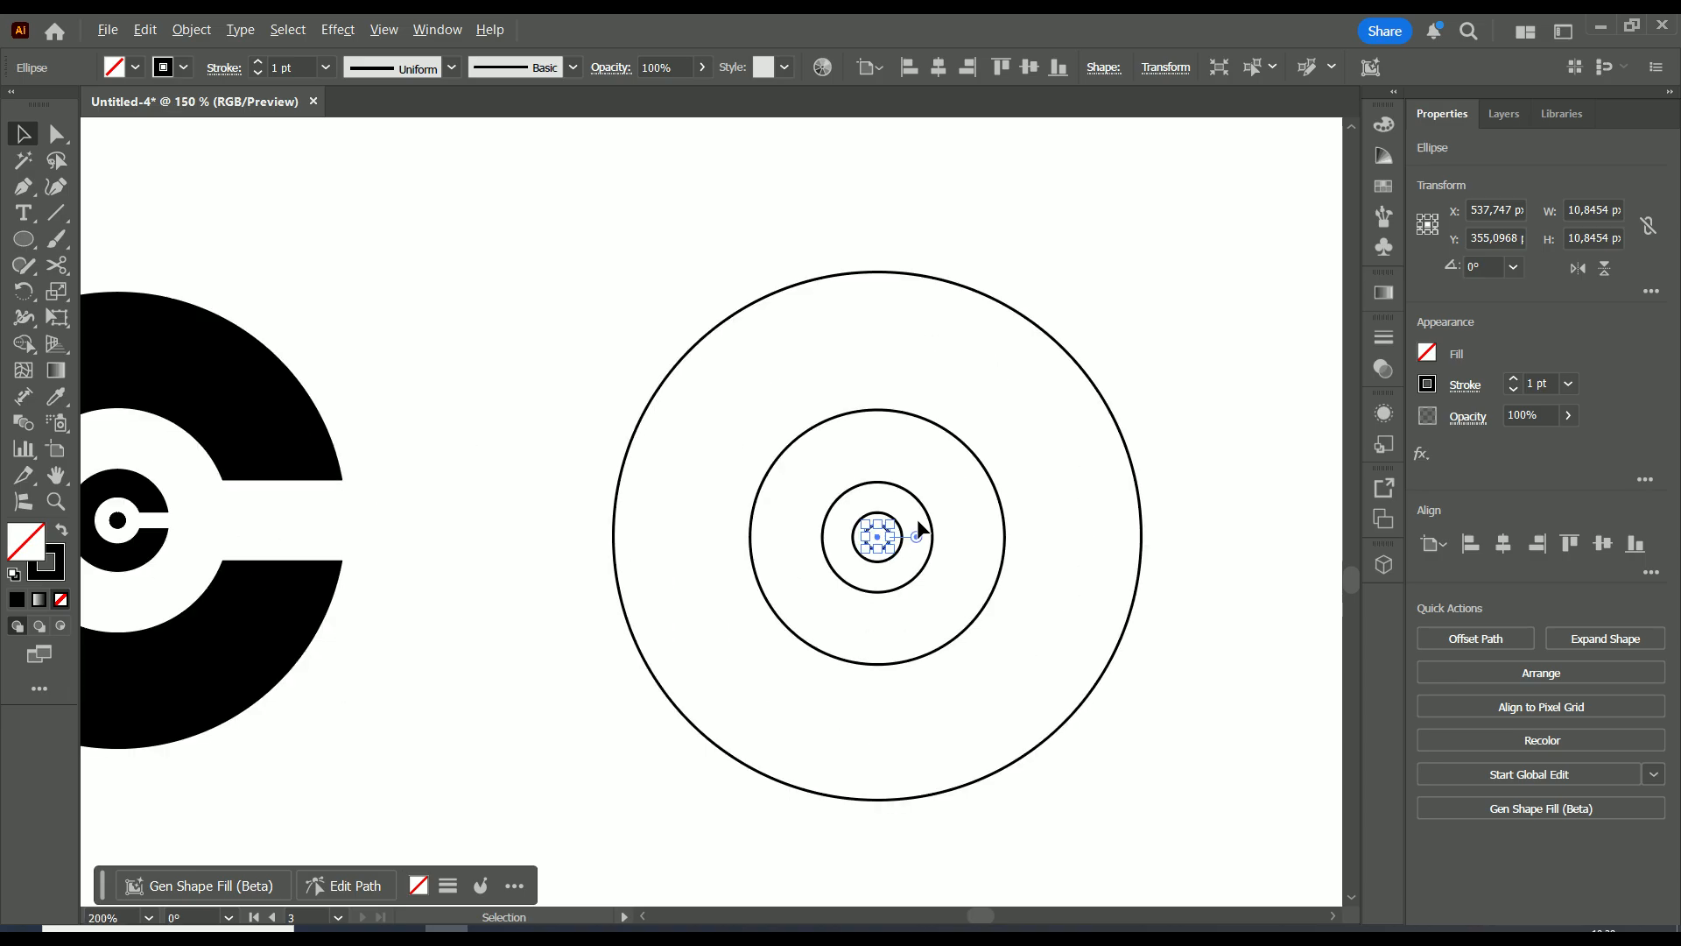
click(1151, 254)
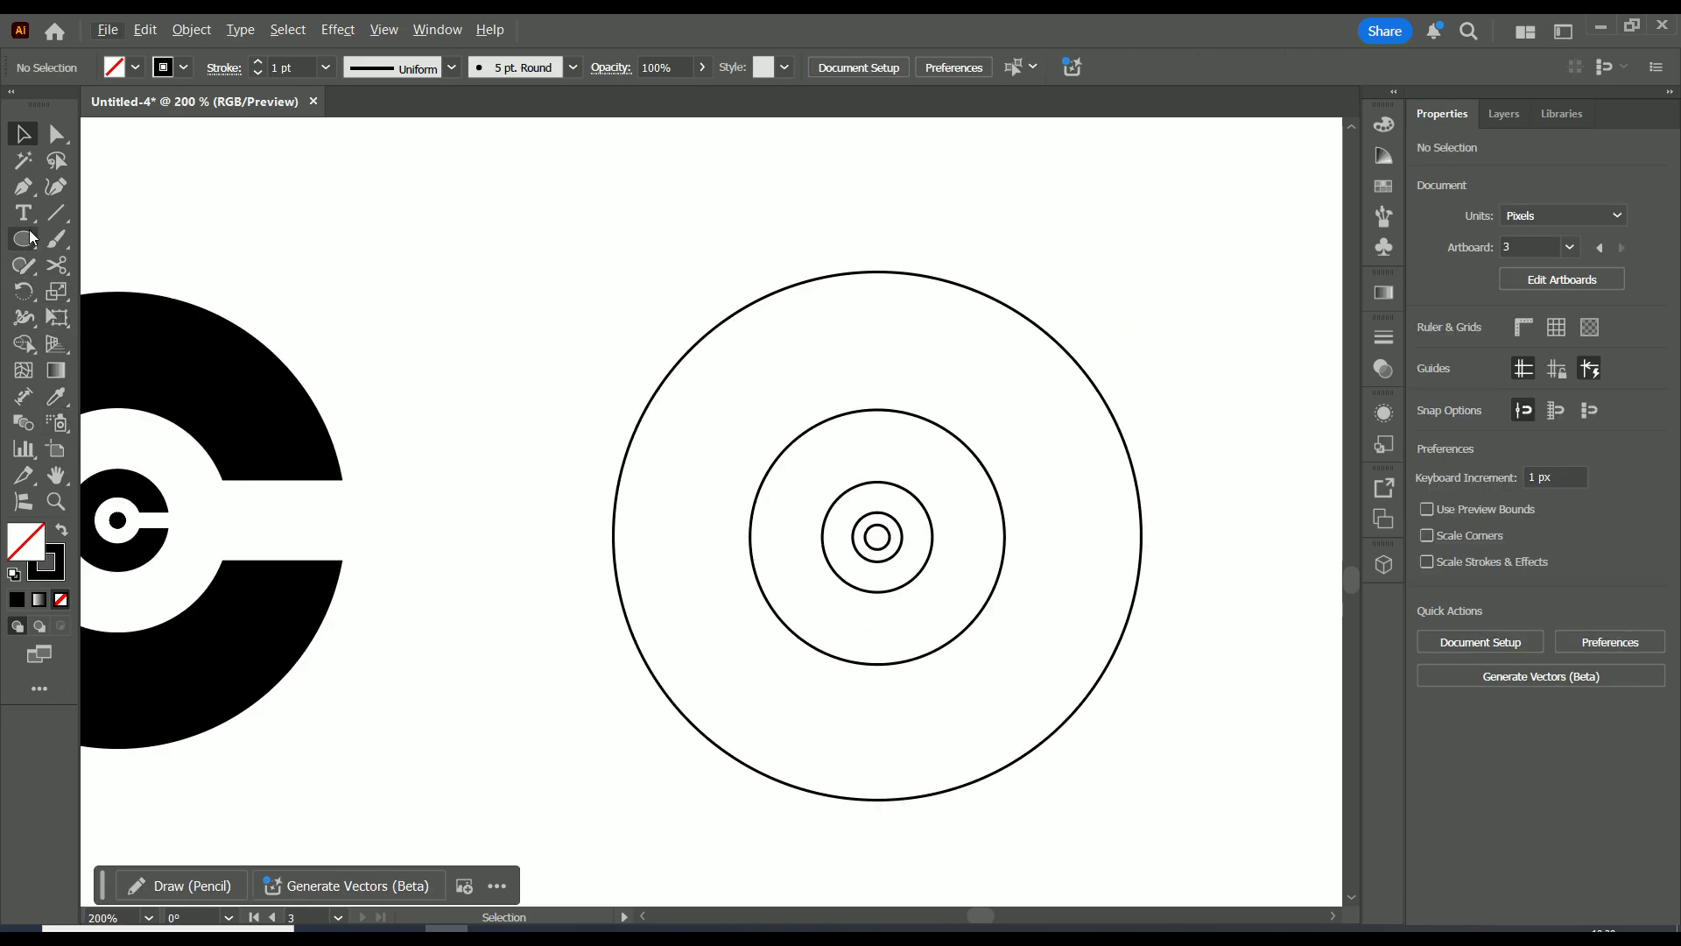
click(56, 213)
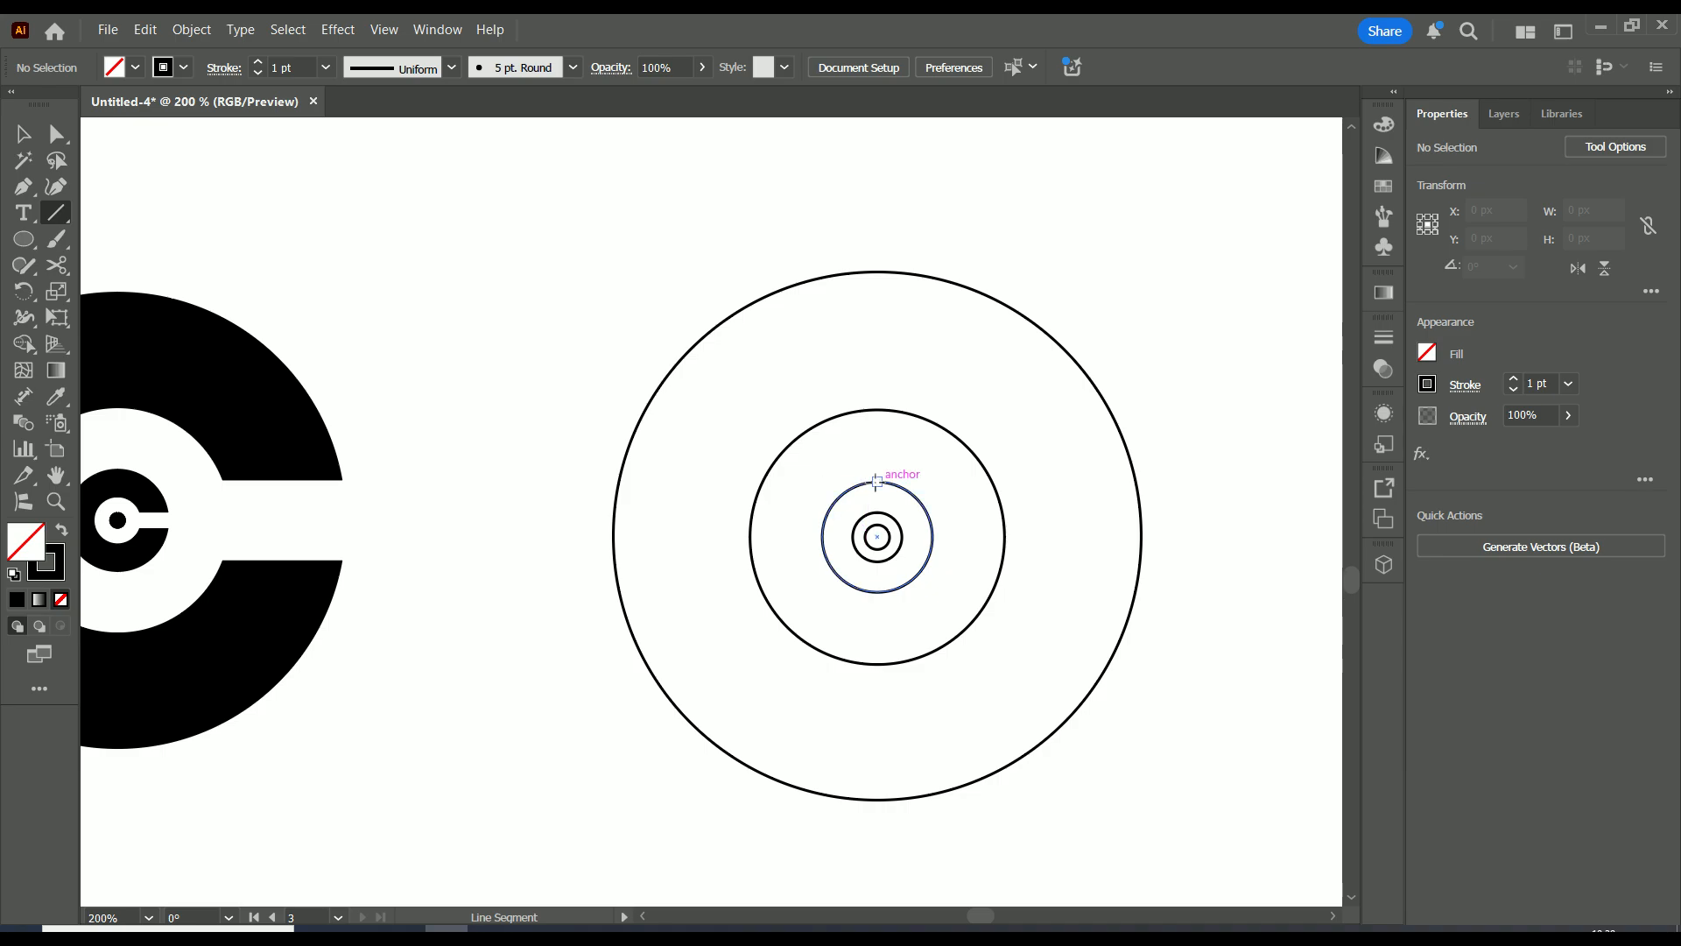
Draw two long horizontal lines rightward from a middle ring's top and bottom
drag(877, 482, 1176, 481)
drag(878, 593, 1188, 579)
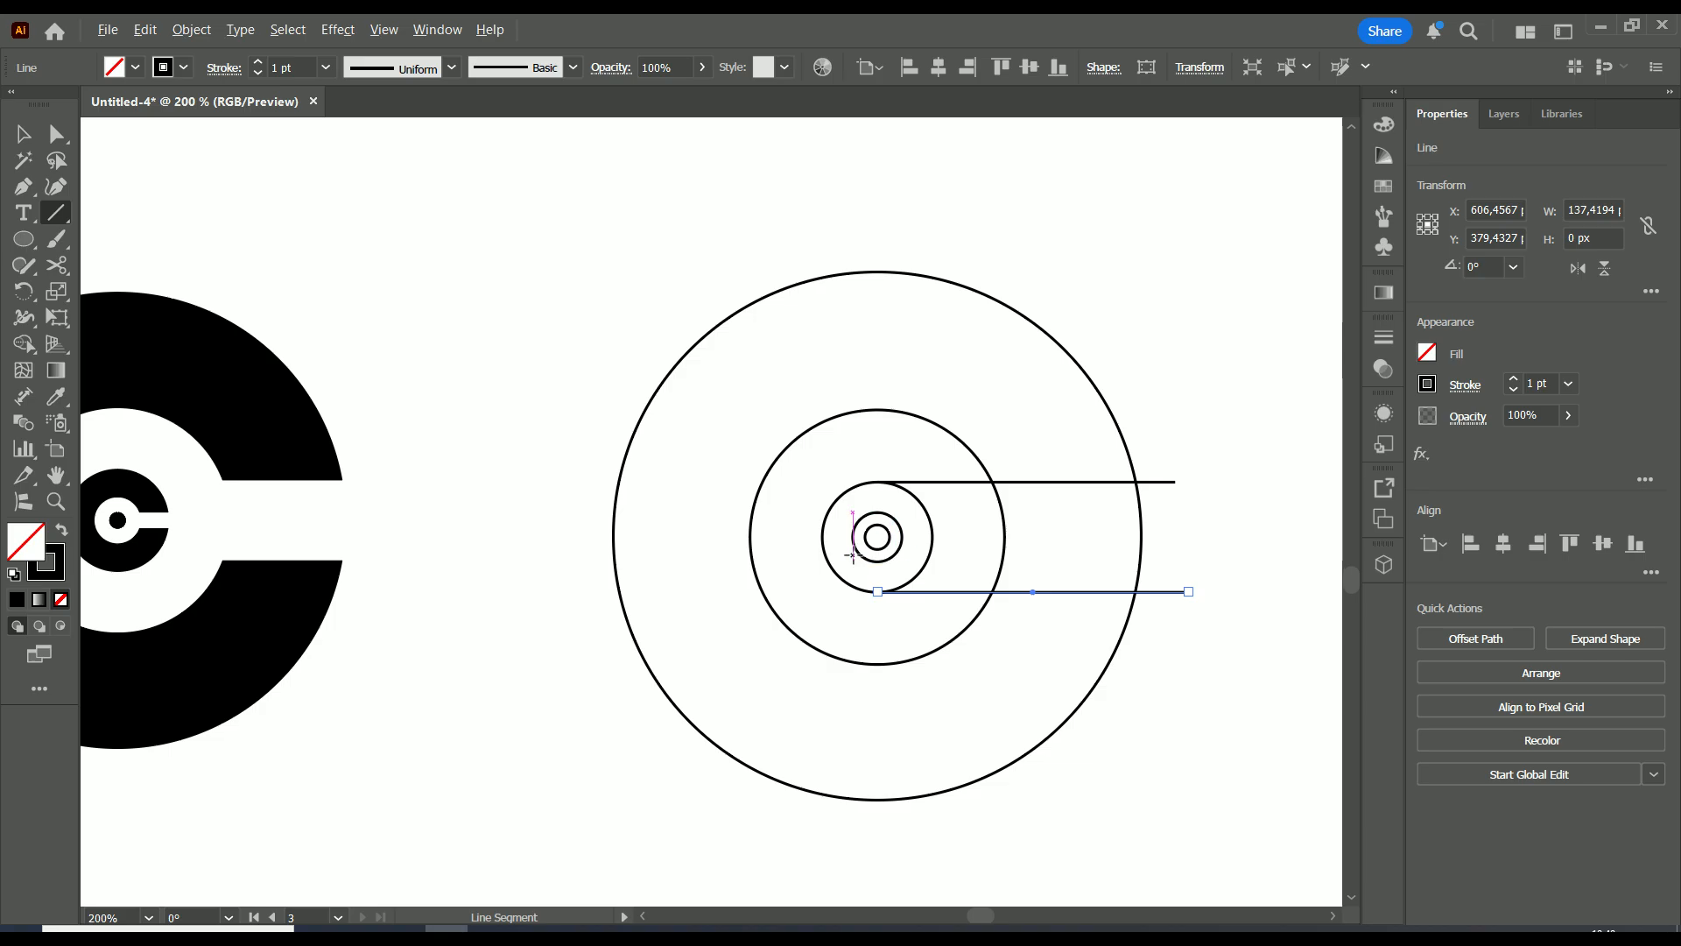
scroll(853, 554, up, 4)
scroll(962, 538, down, 1)
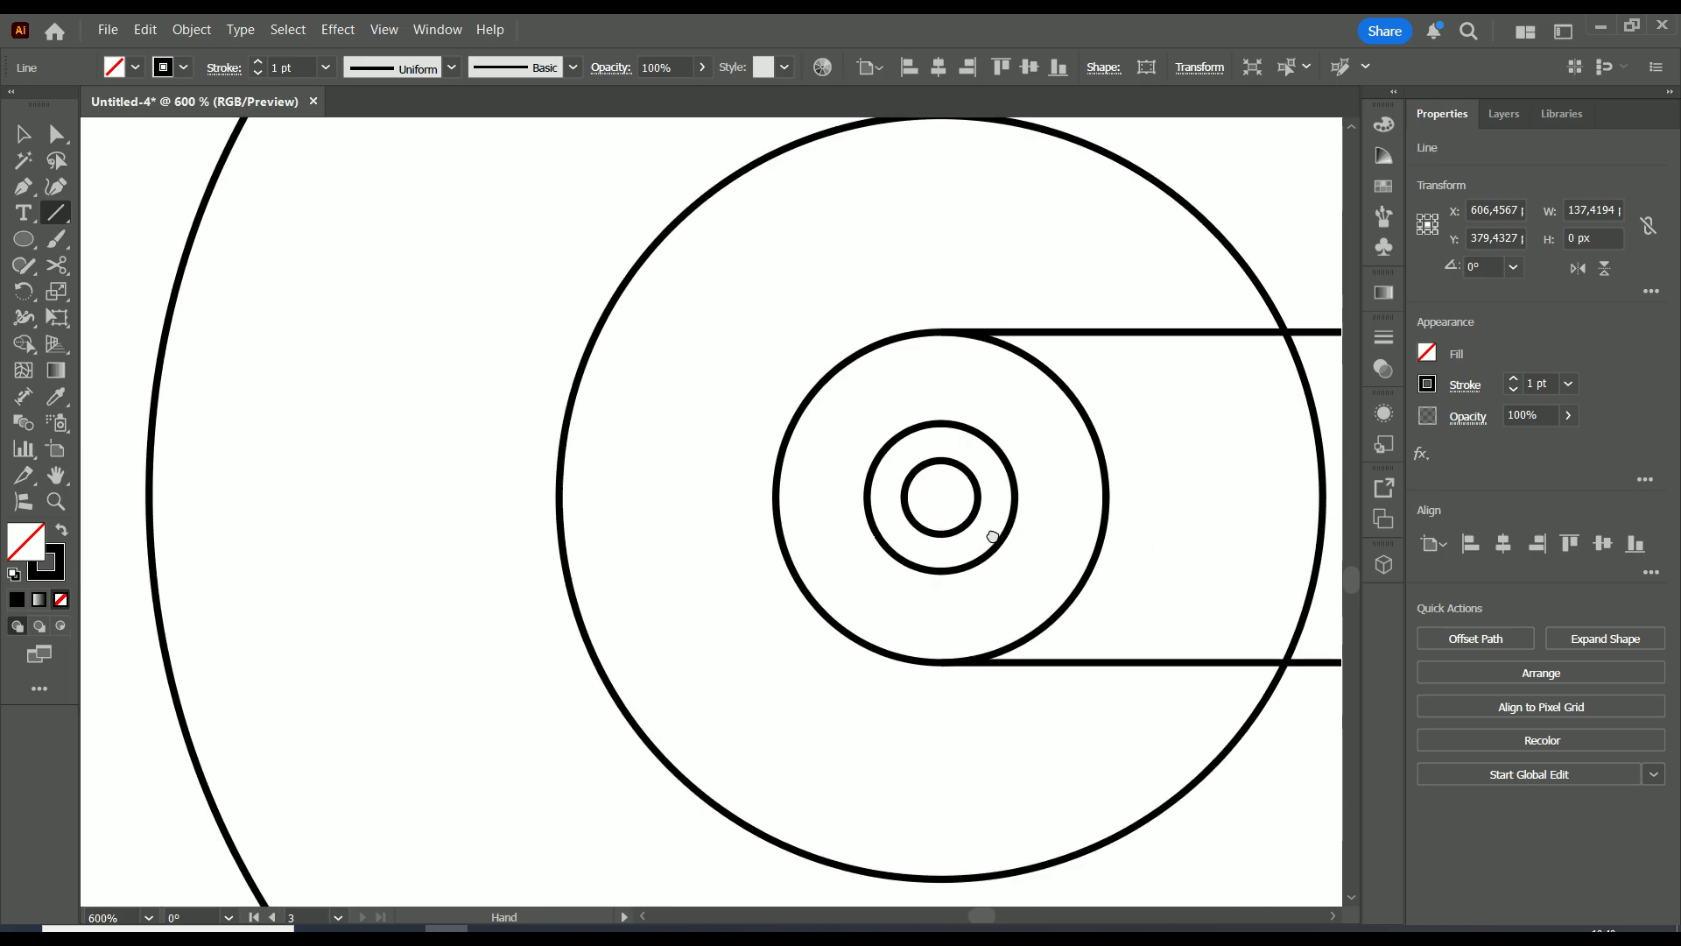
scroll(961, 538, right, 3)
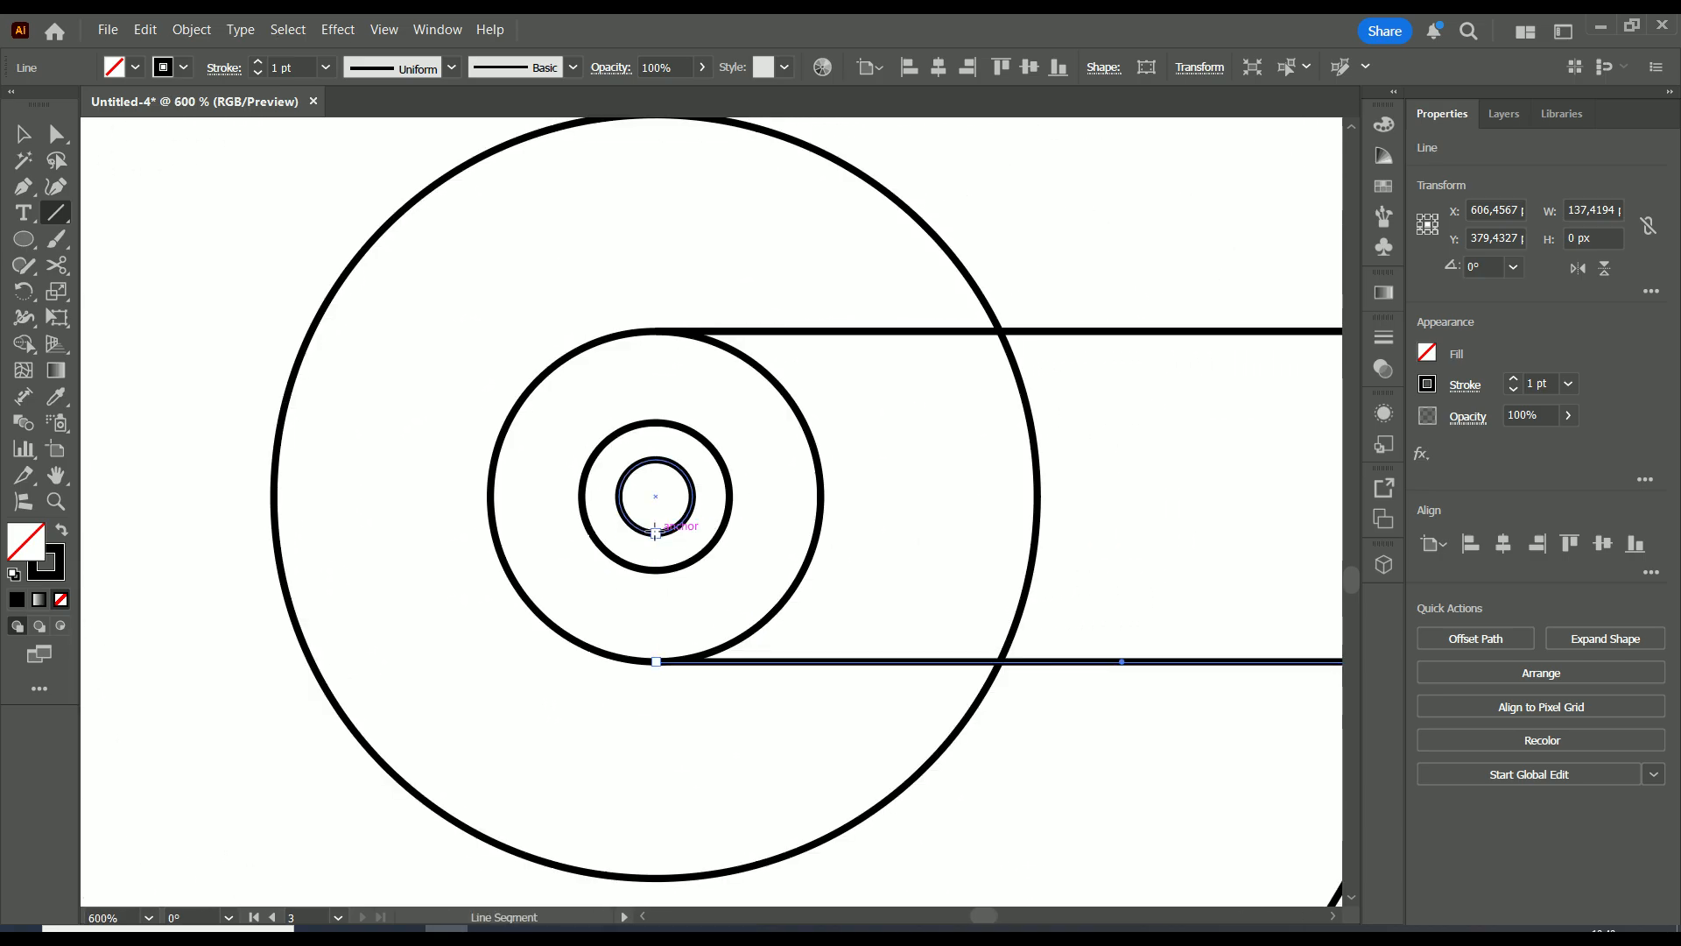
Draw two 31.9 px lines right from the smallest circle, then select everything
drag(655, 532, 872, 529)
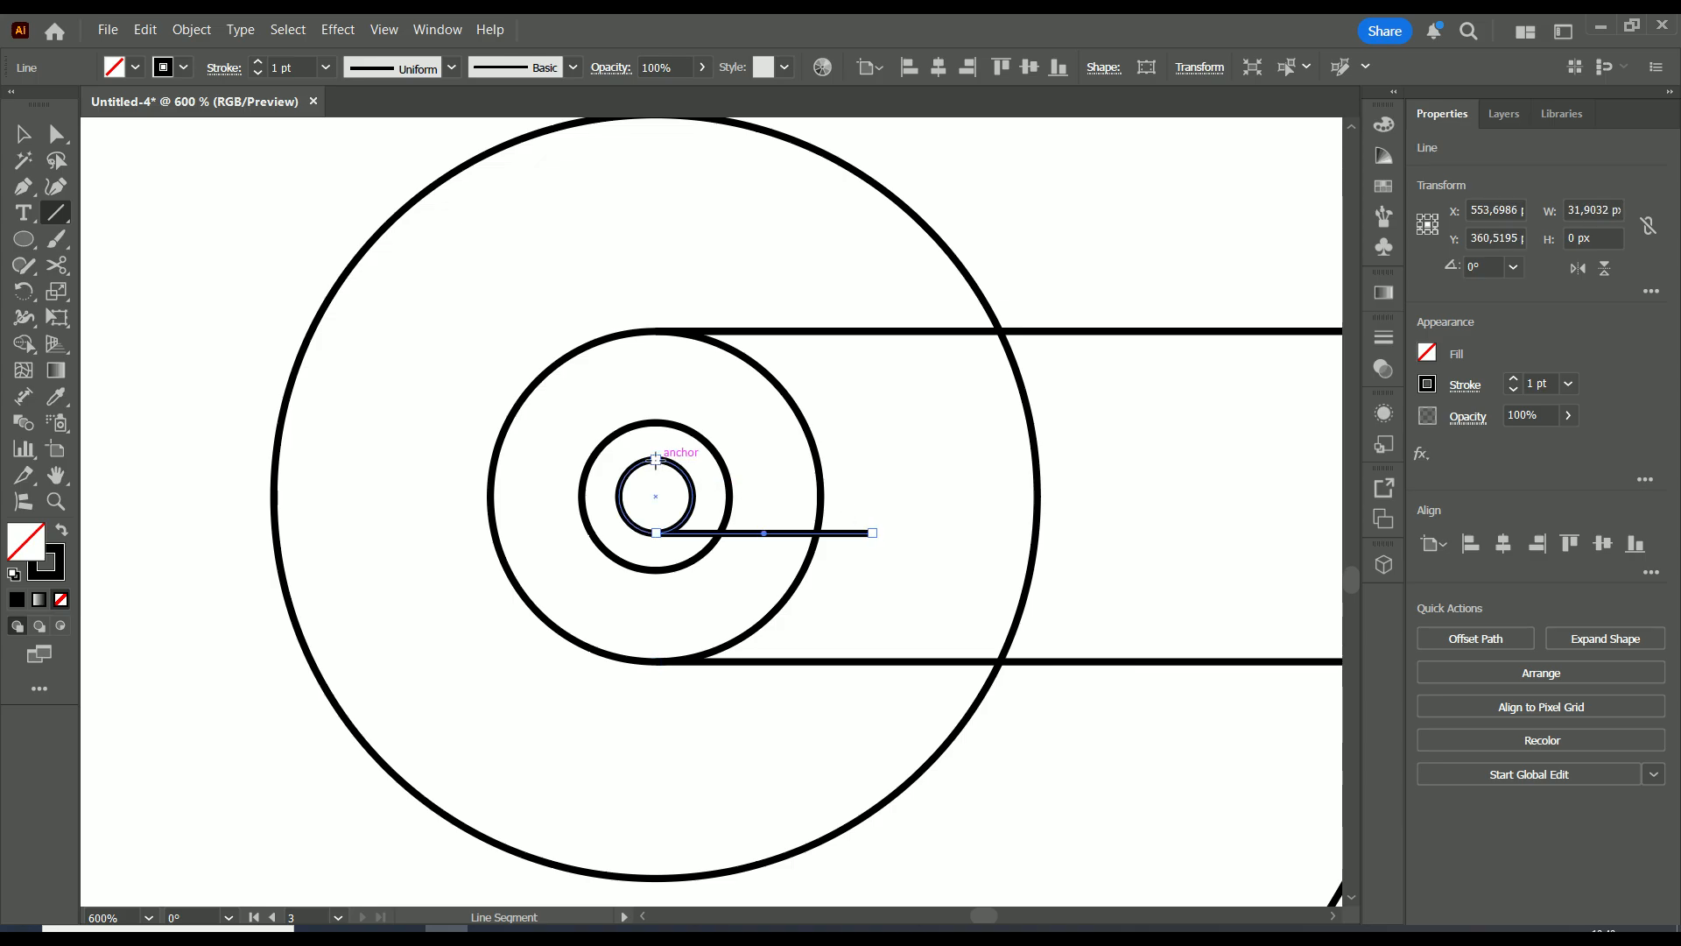
scroll(655, 458, down, 4)
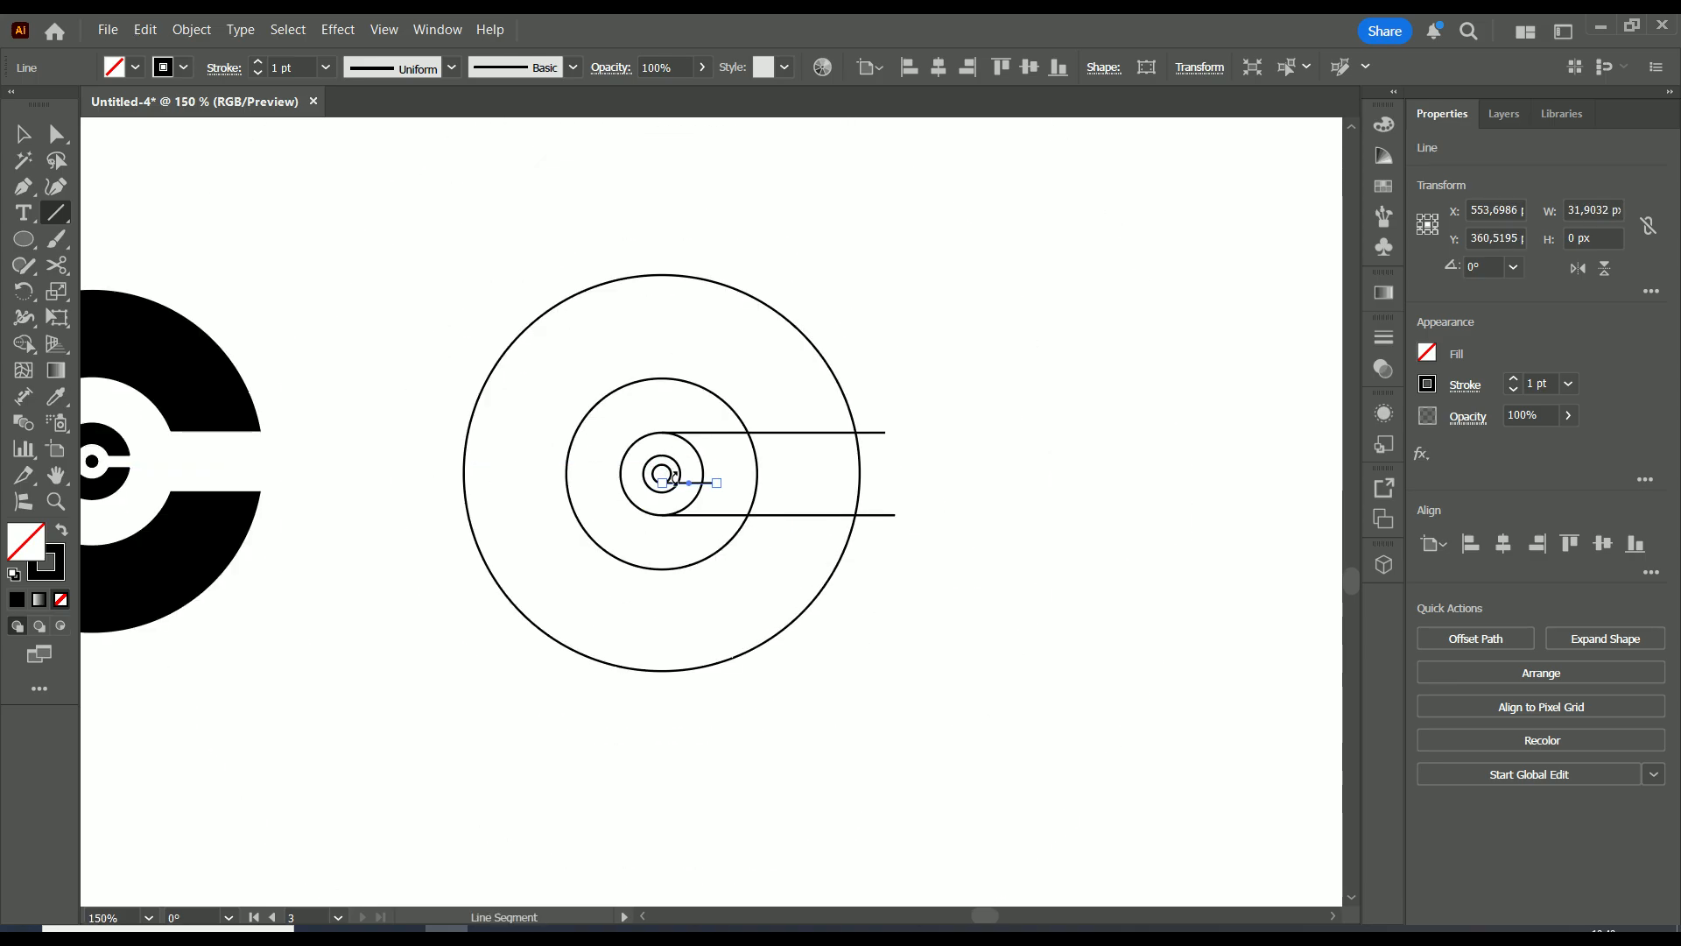
scroll(662, 471, up, 3)
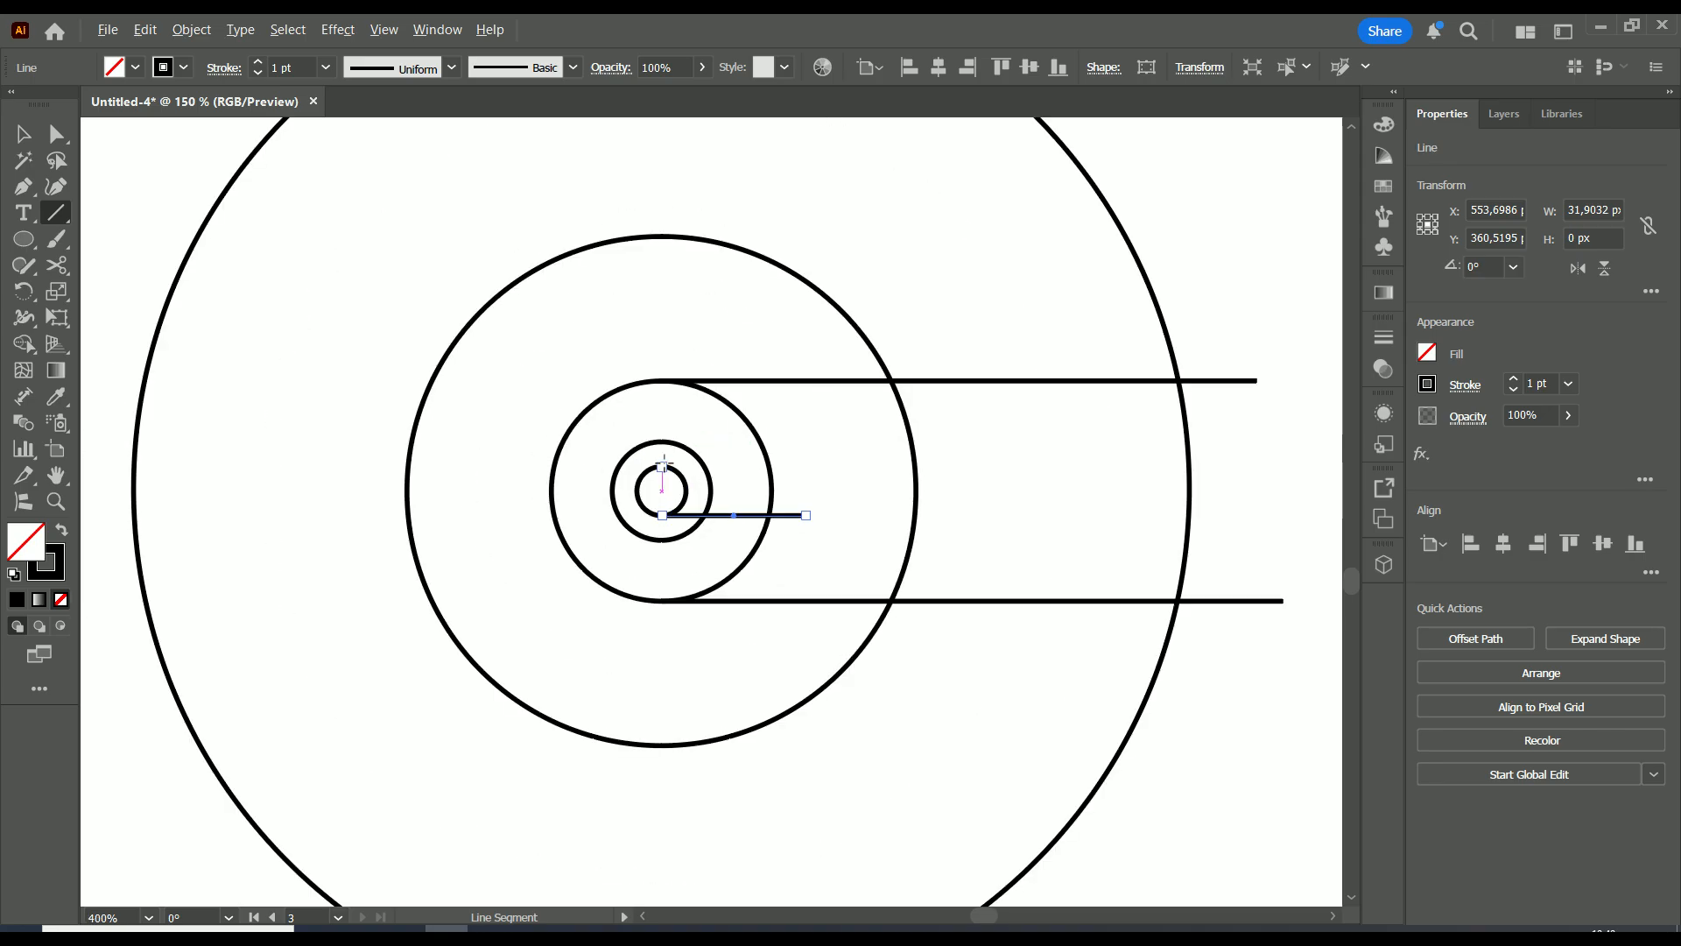
drag(662, 465, 805, 465)
scroll(819, 467, down, 3)
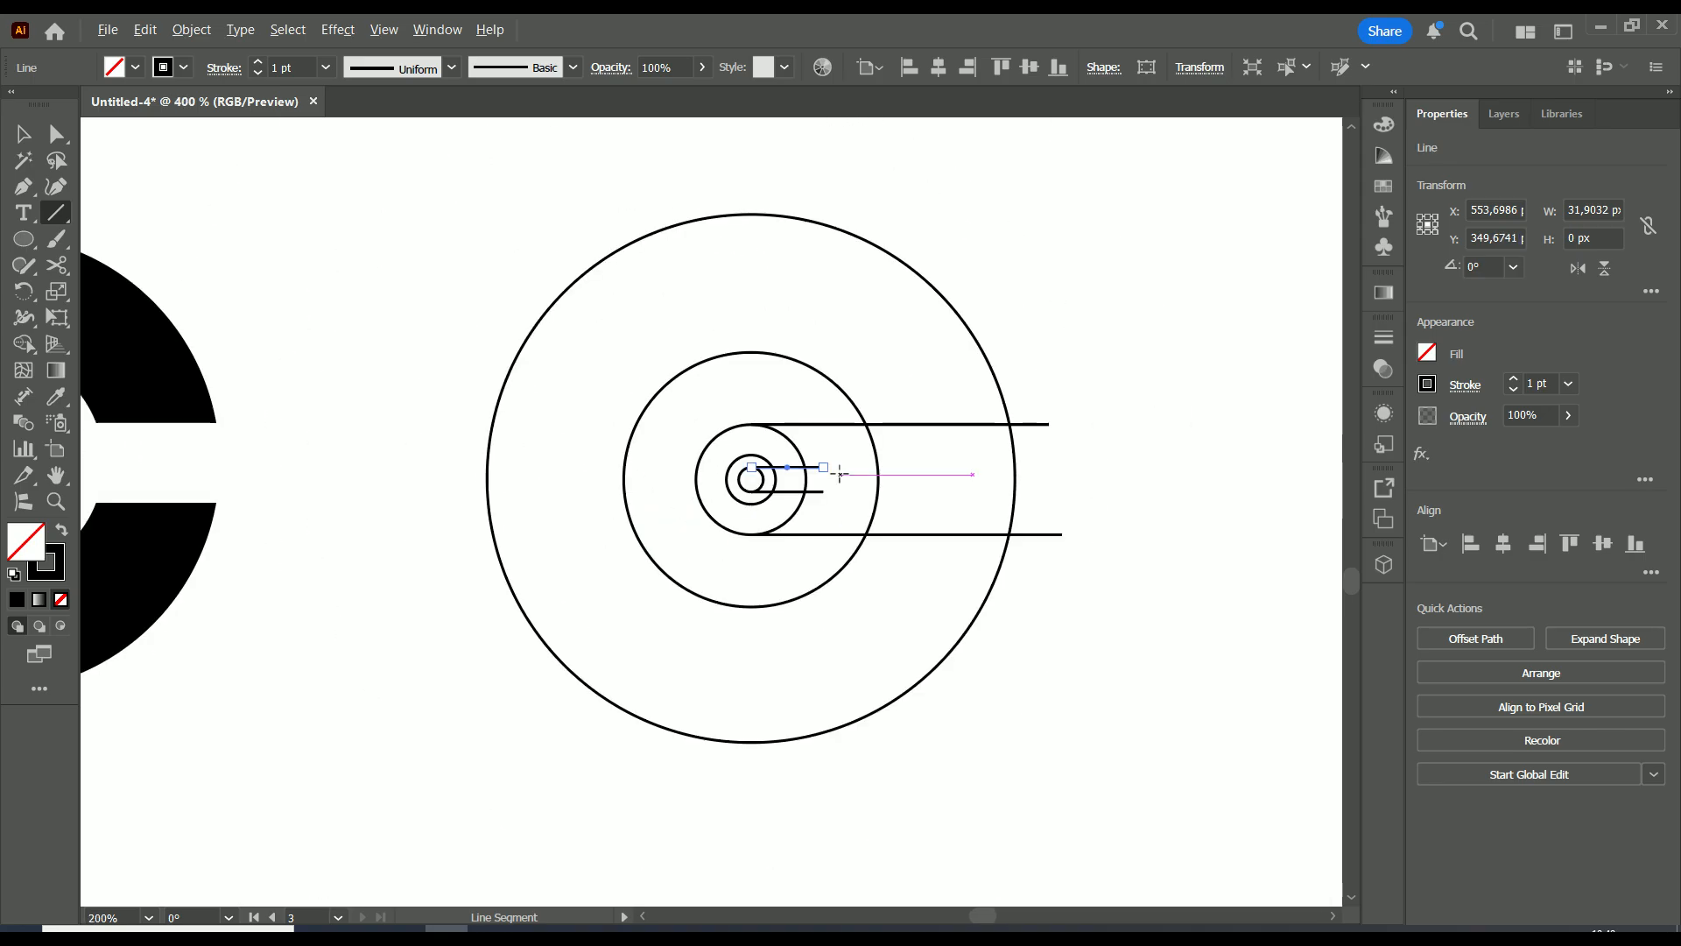
key(v)
drag(1109, 217, 513, 759)
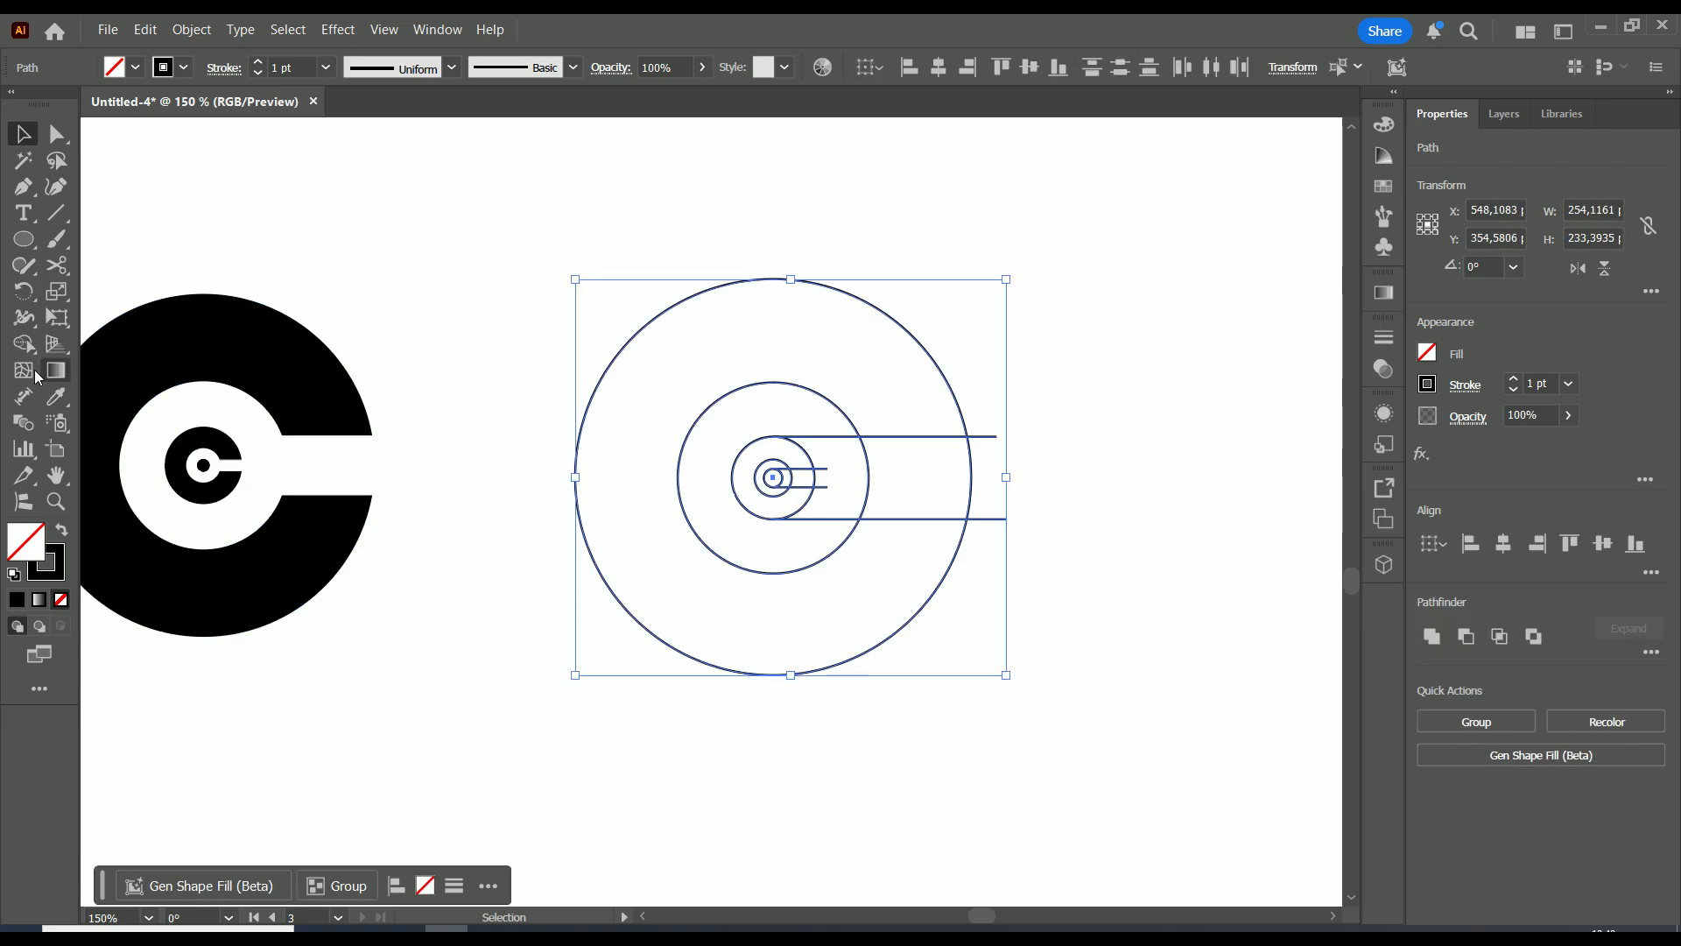
With Shape Builder, cut both C openings through the rings and remove the line stubs
click(24, 344)
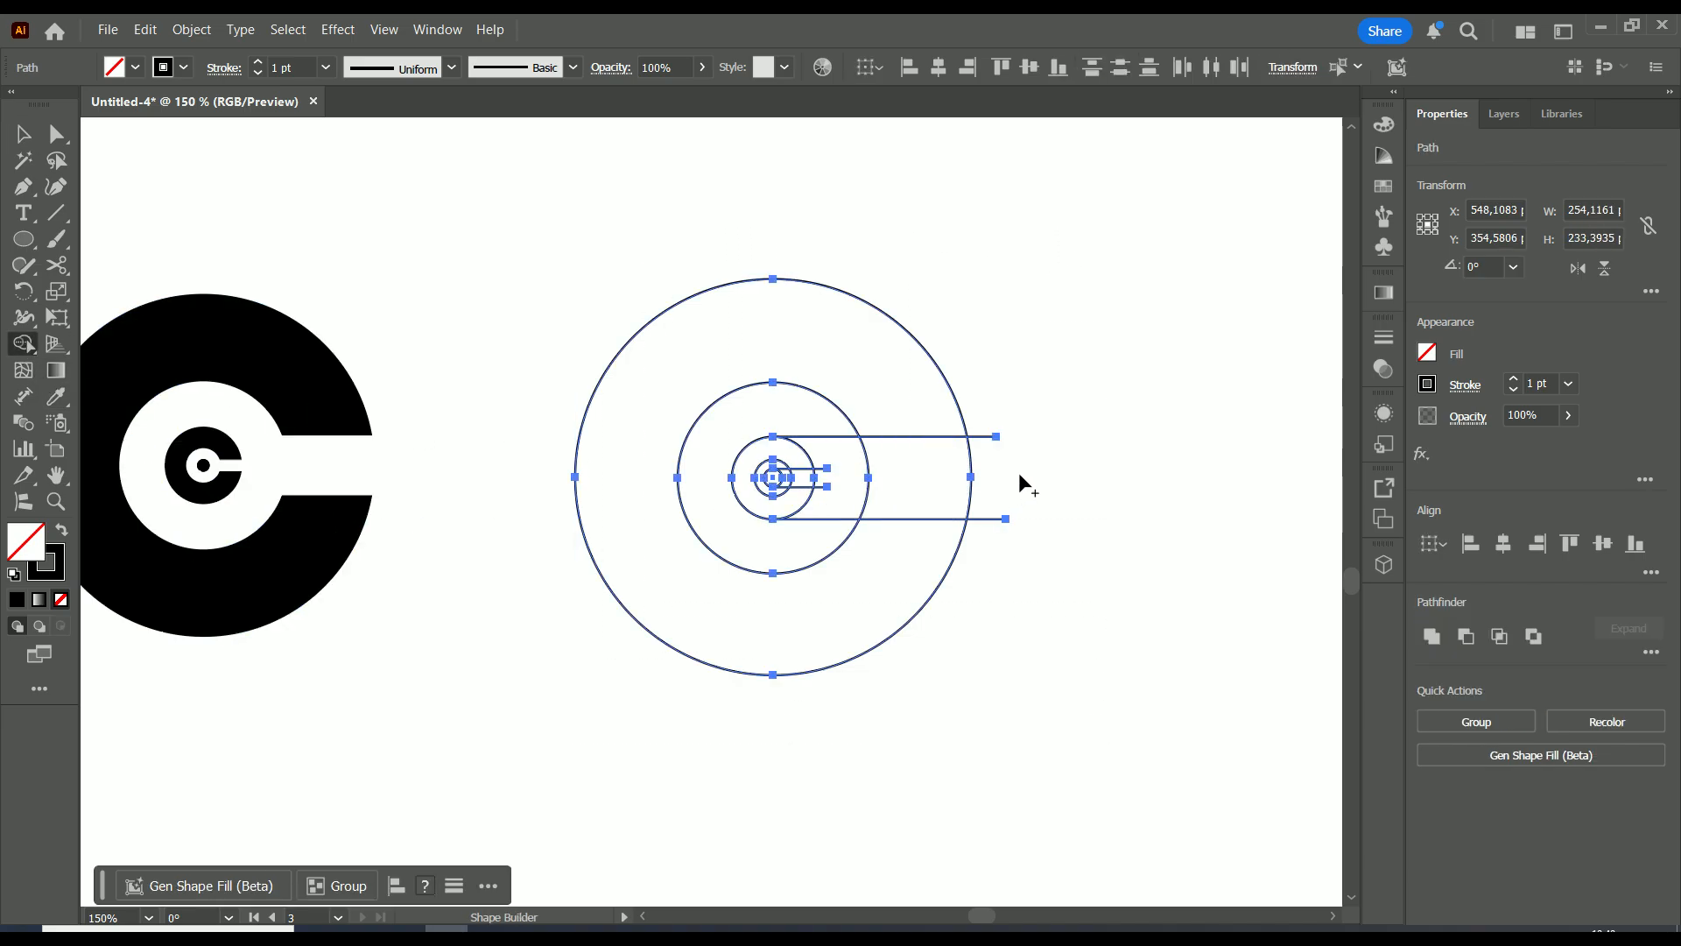
drag(1021, 473, 925, 496)
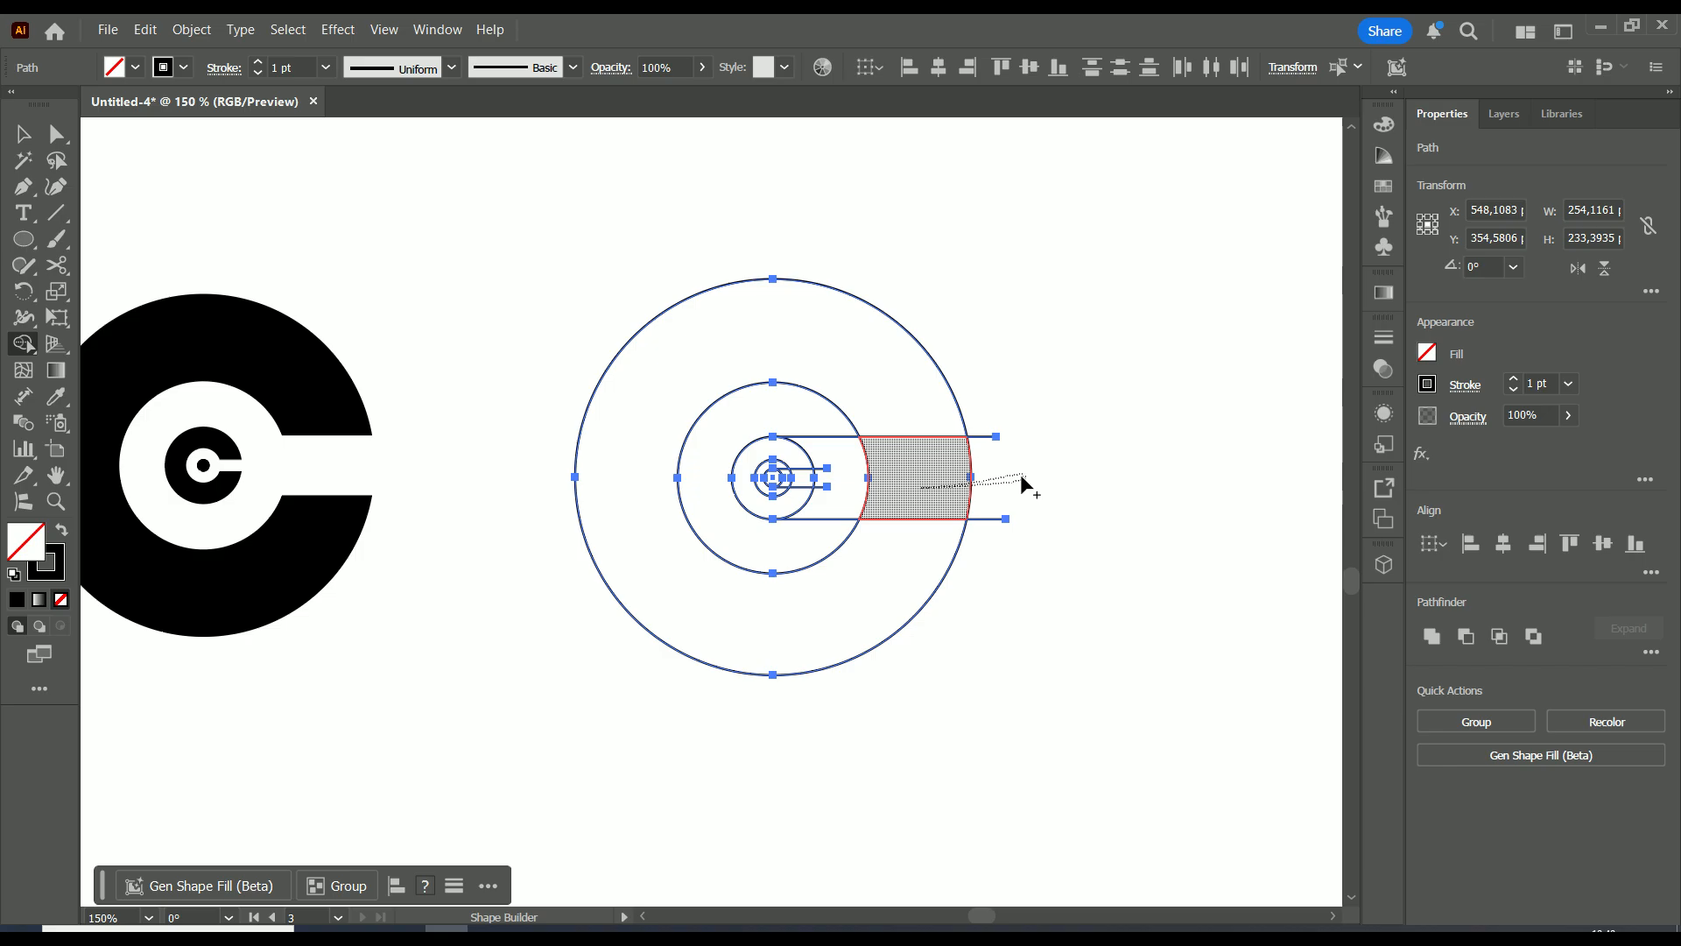
drag(1021, 476, 1021, 477)
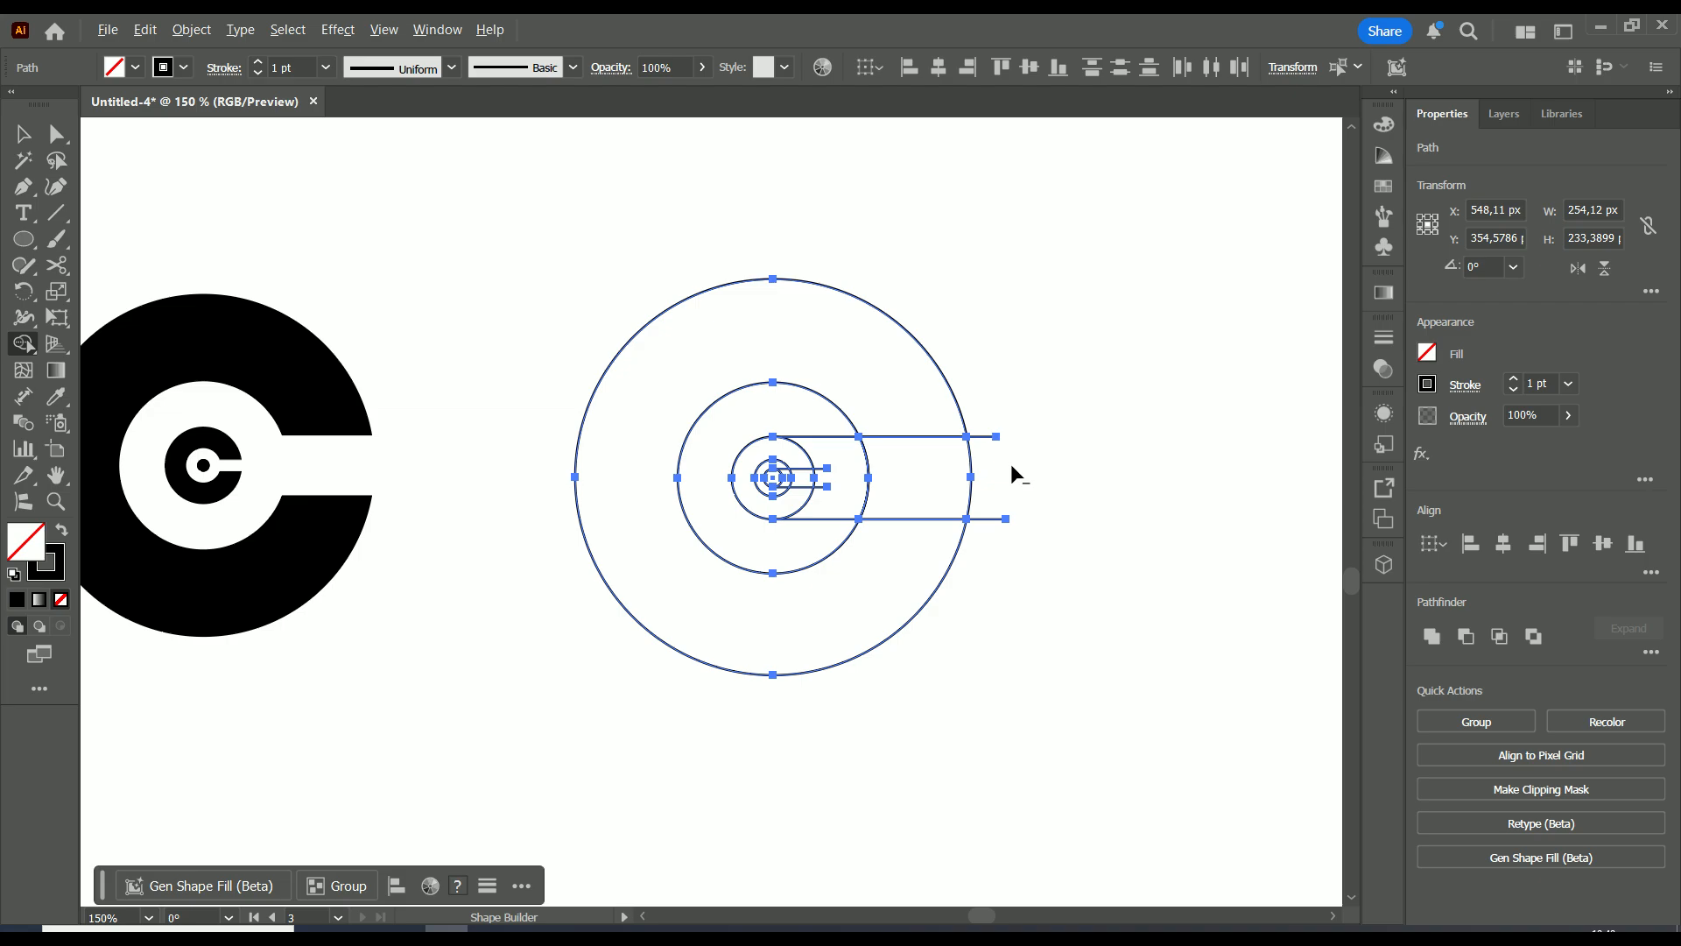
mouse_move(1007, 467)
mouse_down()
mouse_move(873, 488)
mouse_move(796, 419)
mouse_move(751, 413)
mouse_move(704, 435)
mouse_move(725, 523)
mouse_up()
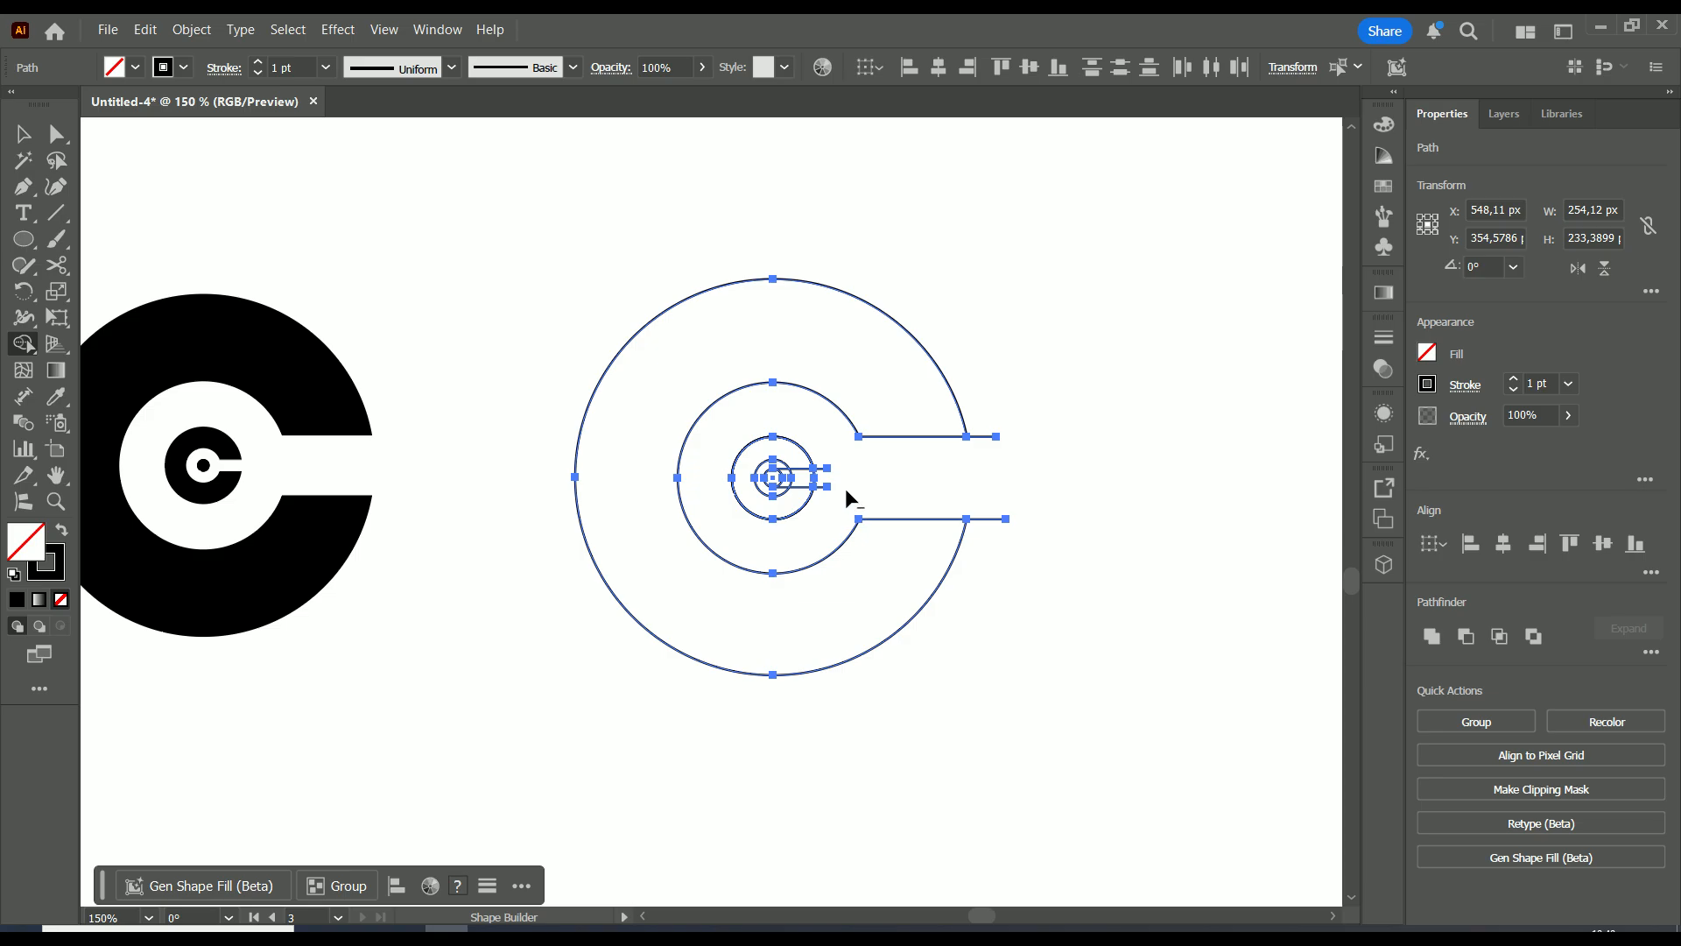
scroll(844, 487, up, 2)
scroll(853, 491, down, 2)
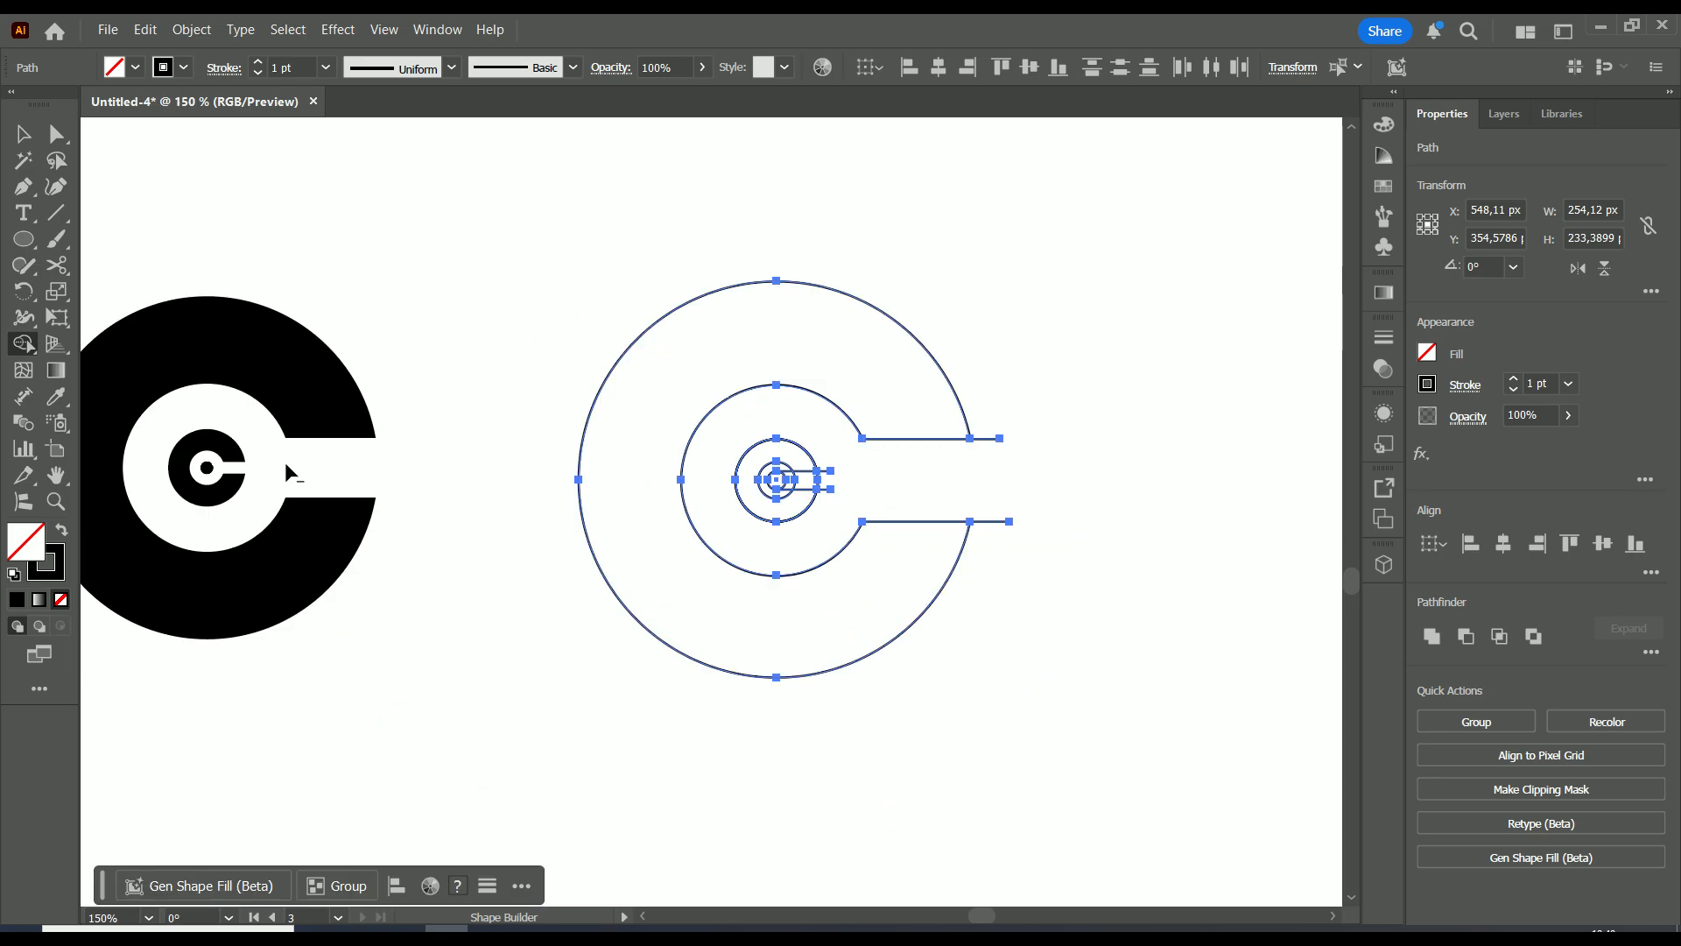
scroll(833, 482, up, 3)
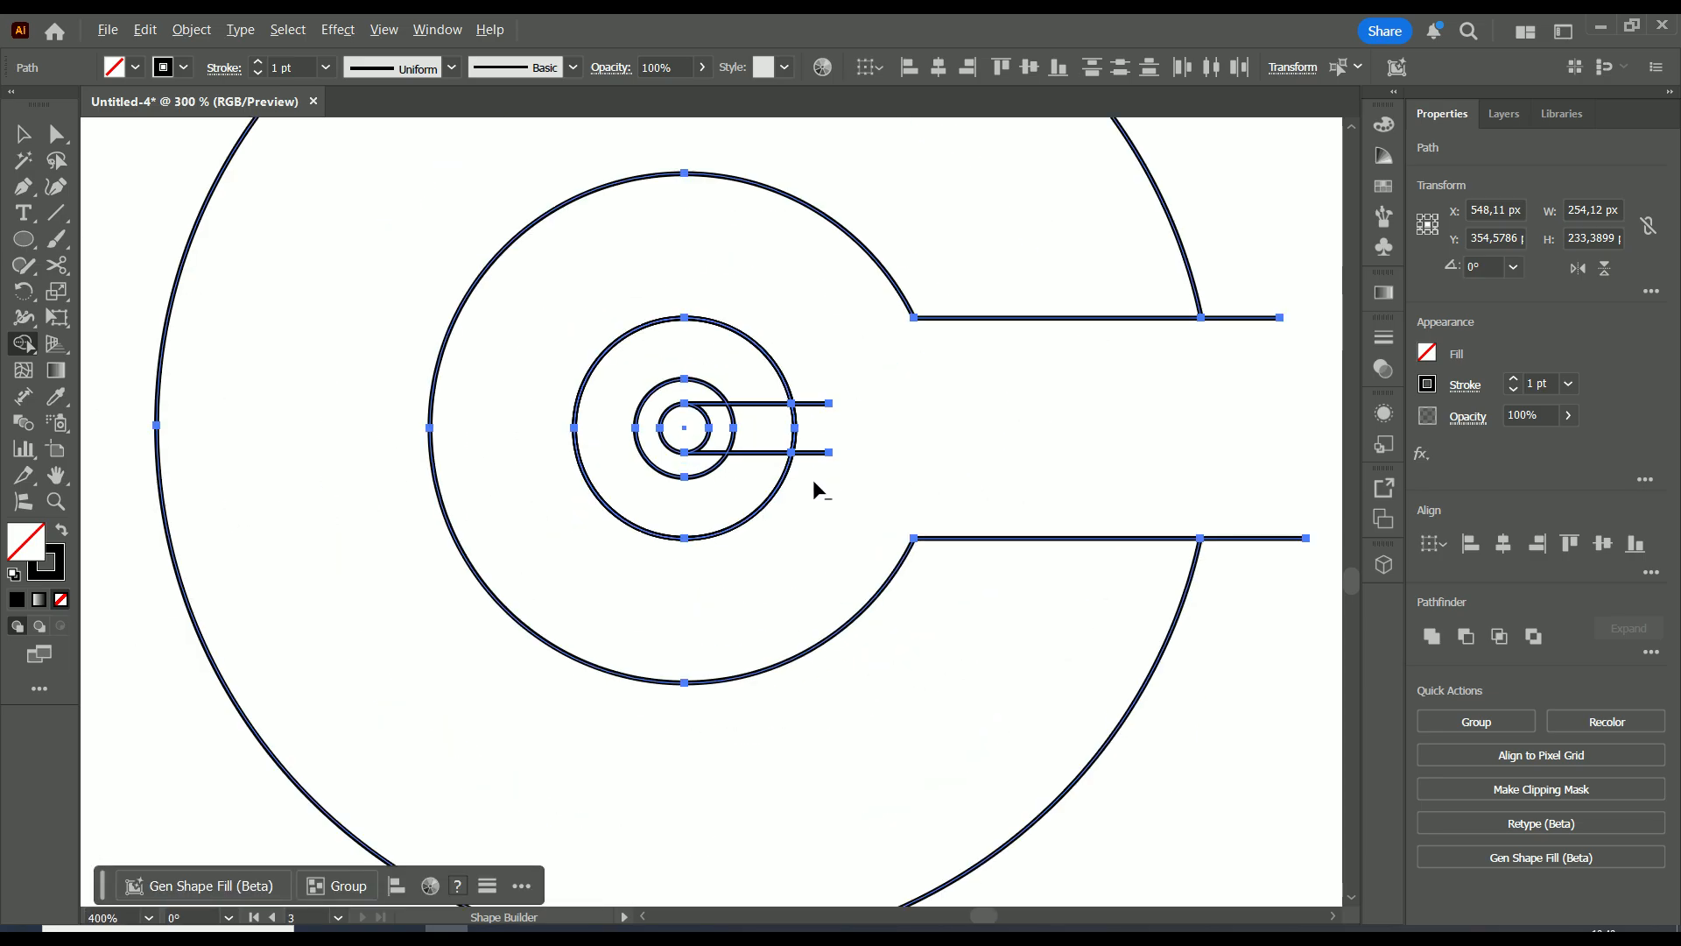
mouse_move(822, 429)
mouse_down()
mouse_move(734, 436)
mouse_move(712, 406)
mouse_up()
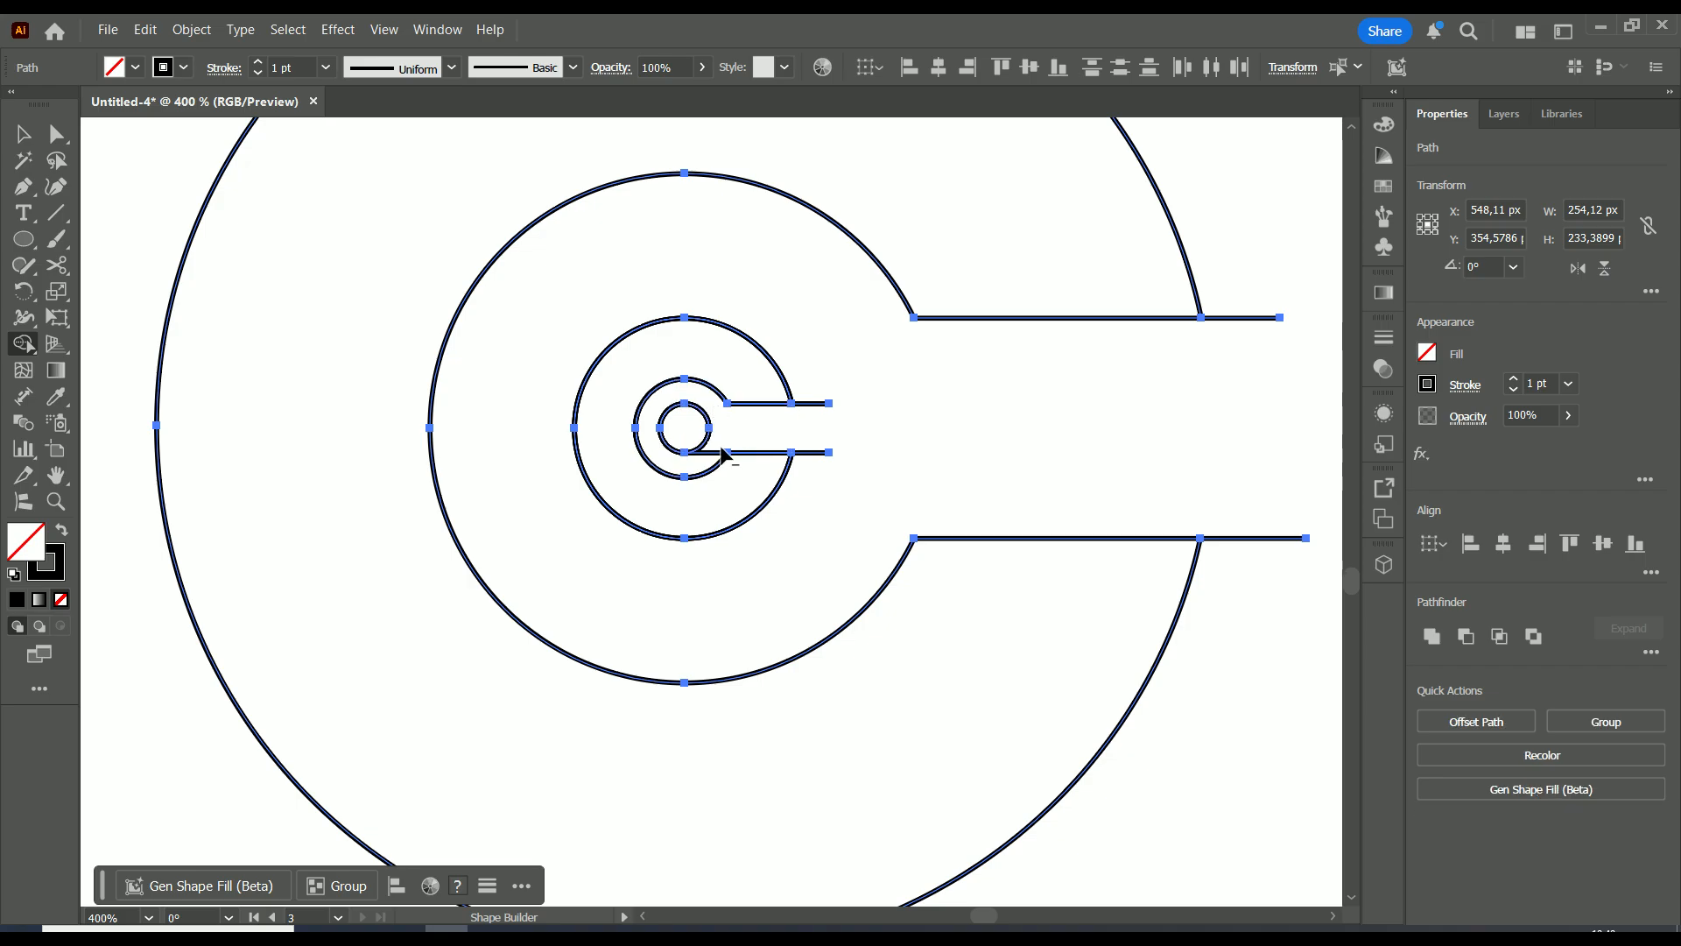
scroll(799, 451, down, 3)
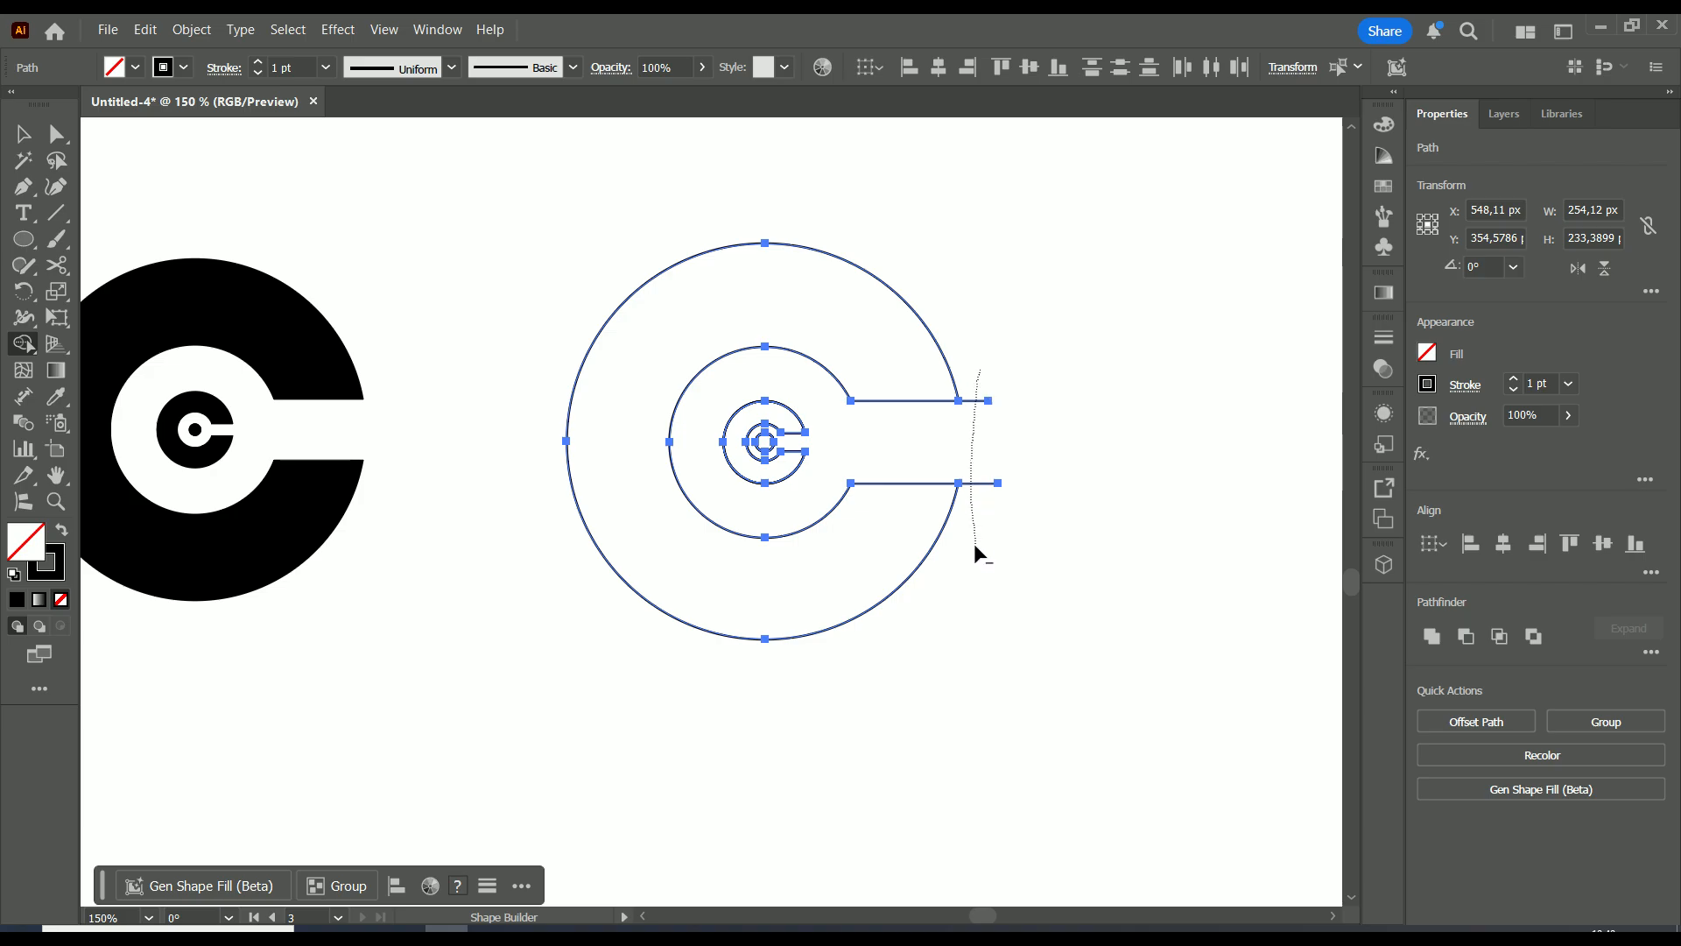
drag(975, 554, 974, 555)
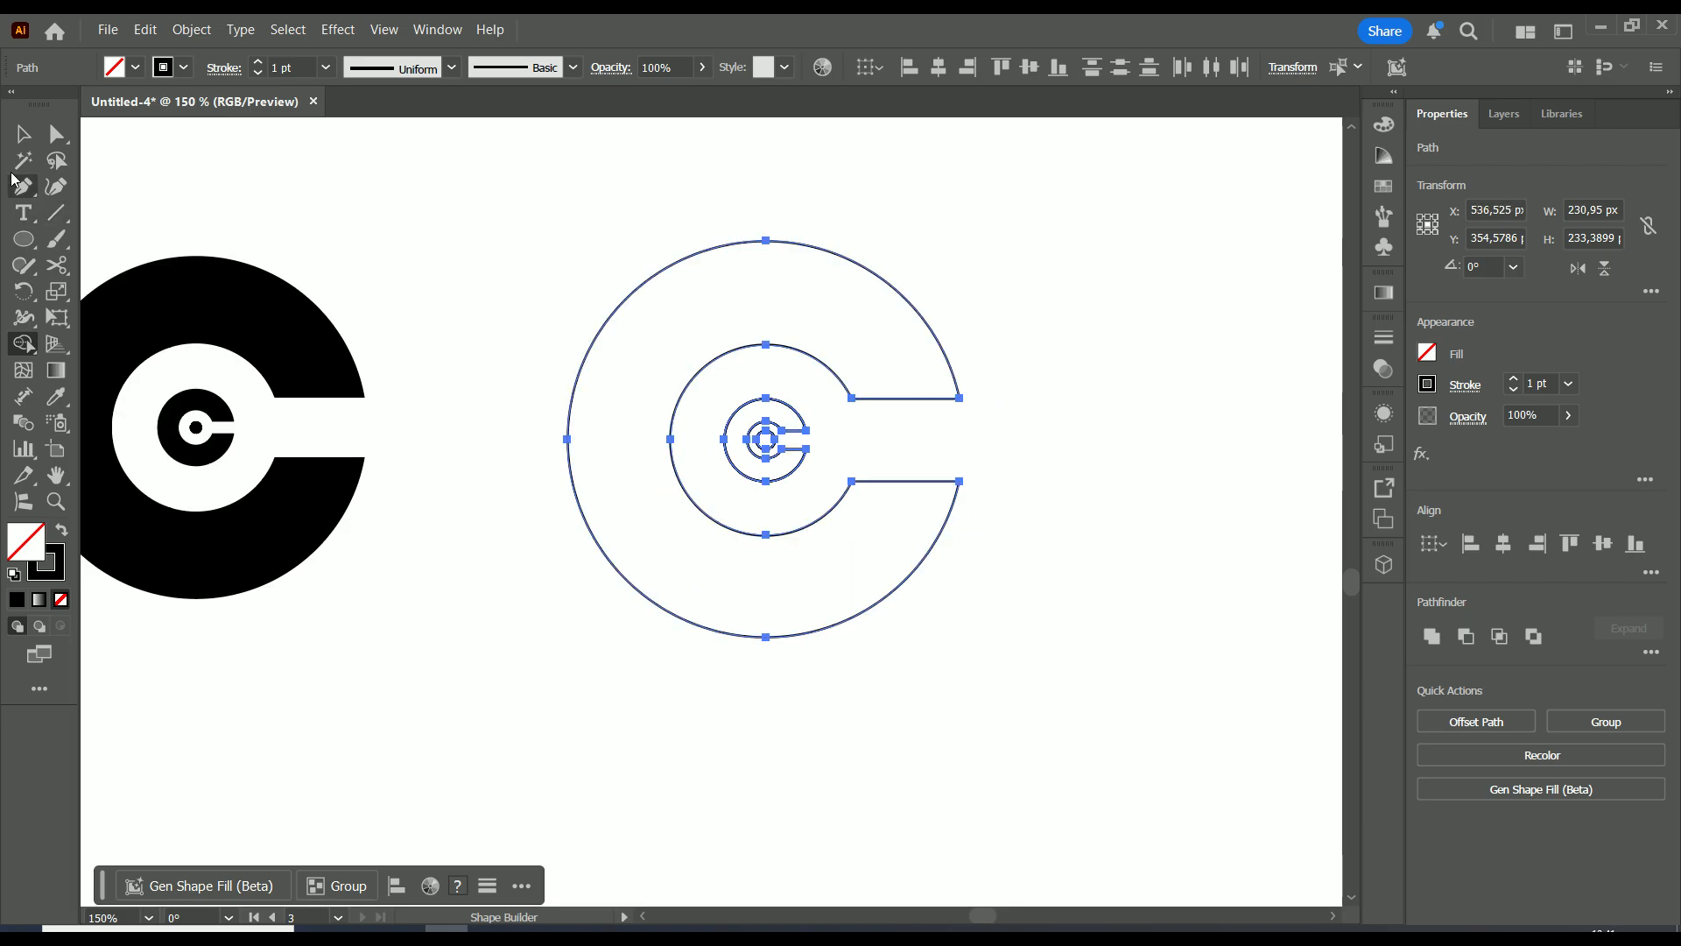
Fill the selected C outlines black and reduce the stroke to none
key(v)
click(1062, 224)
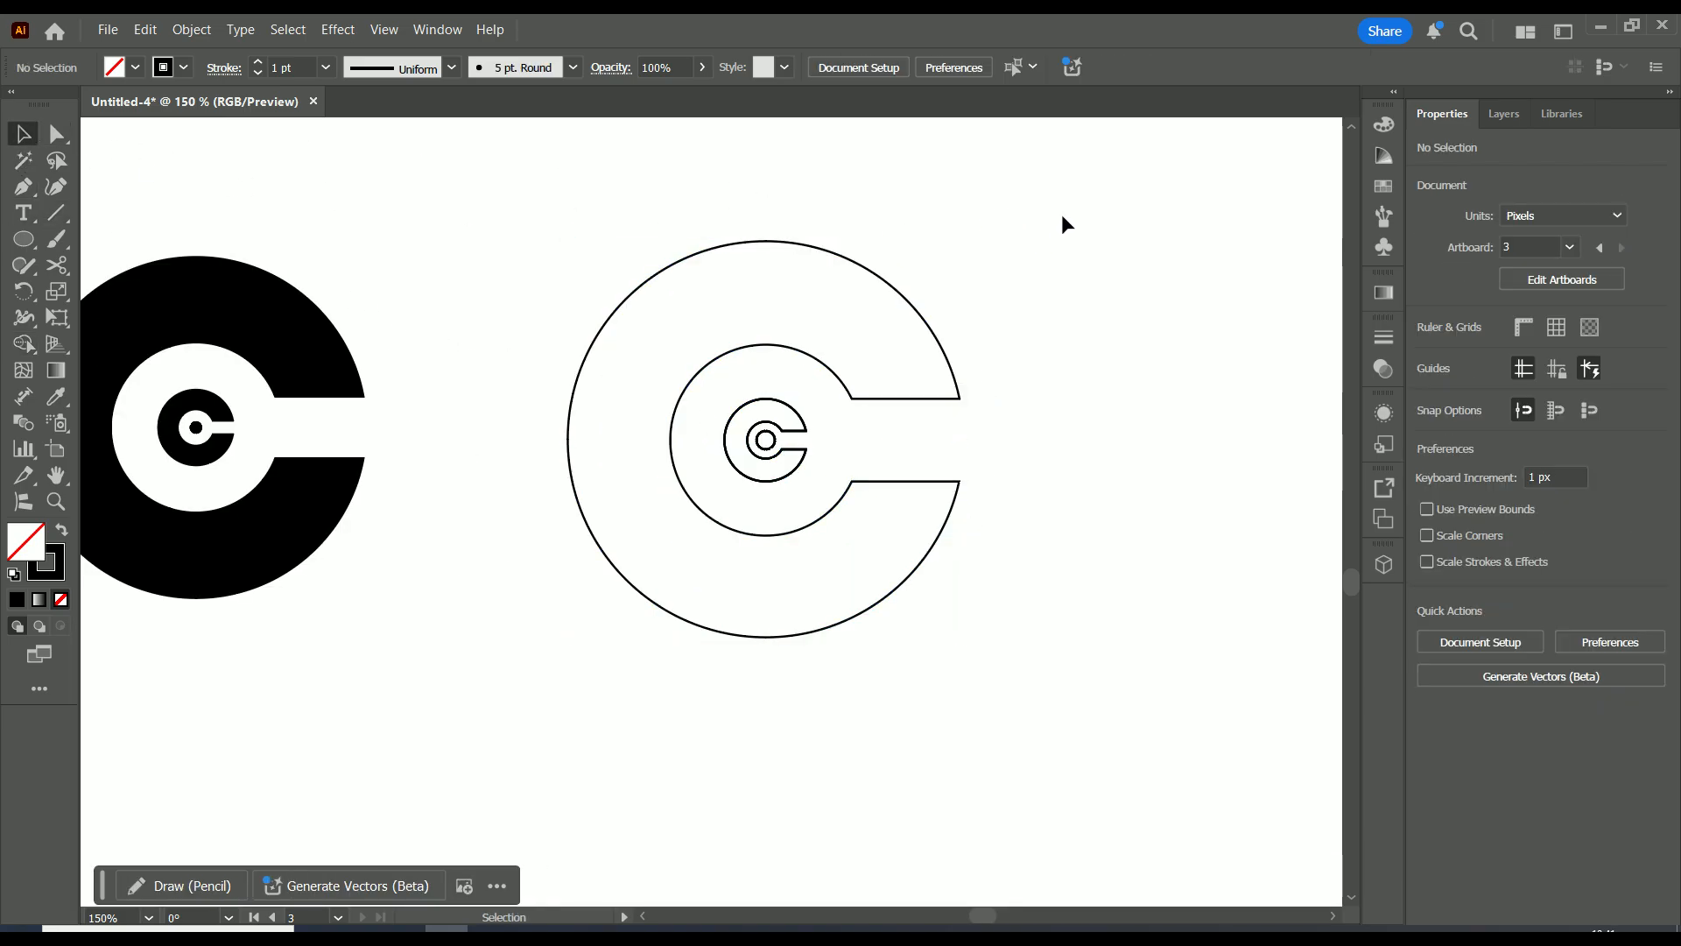
drag(1067, 209, 526, 716)
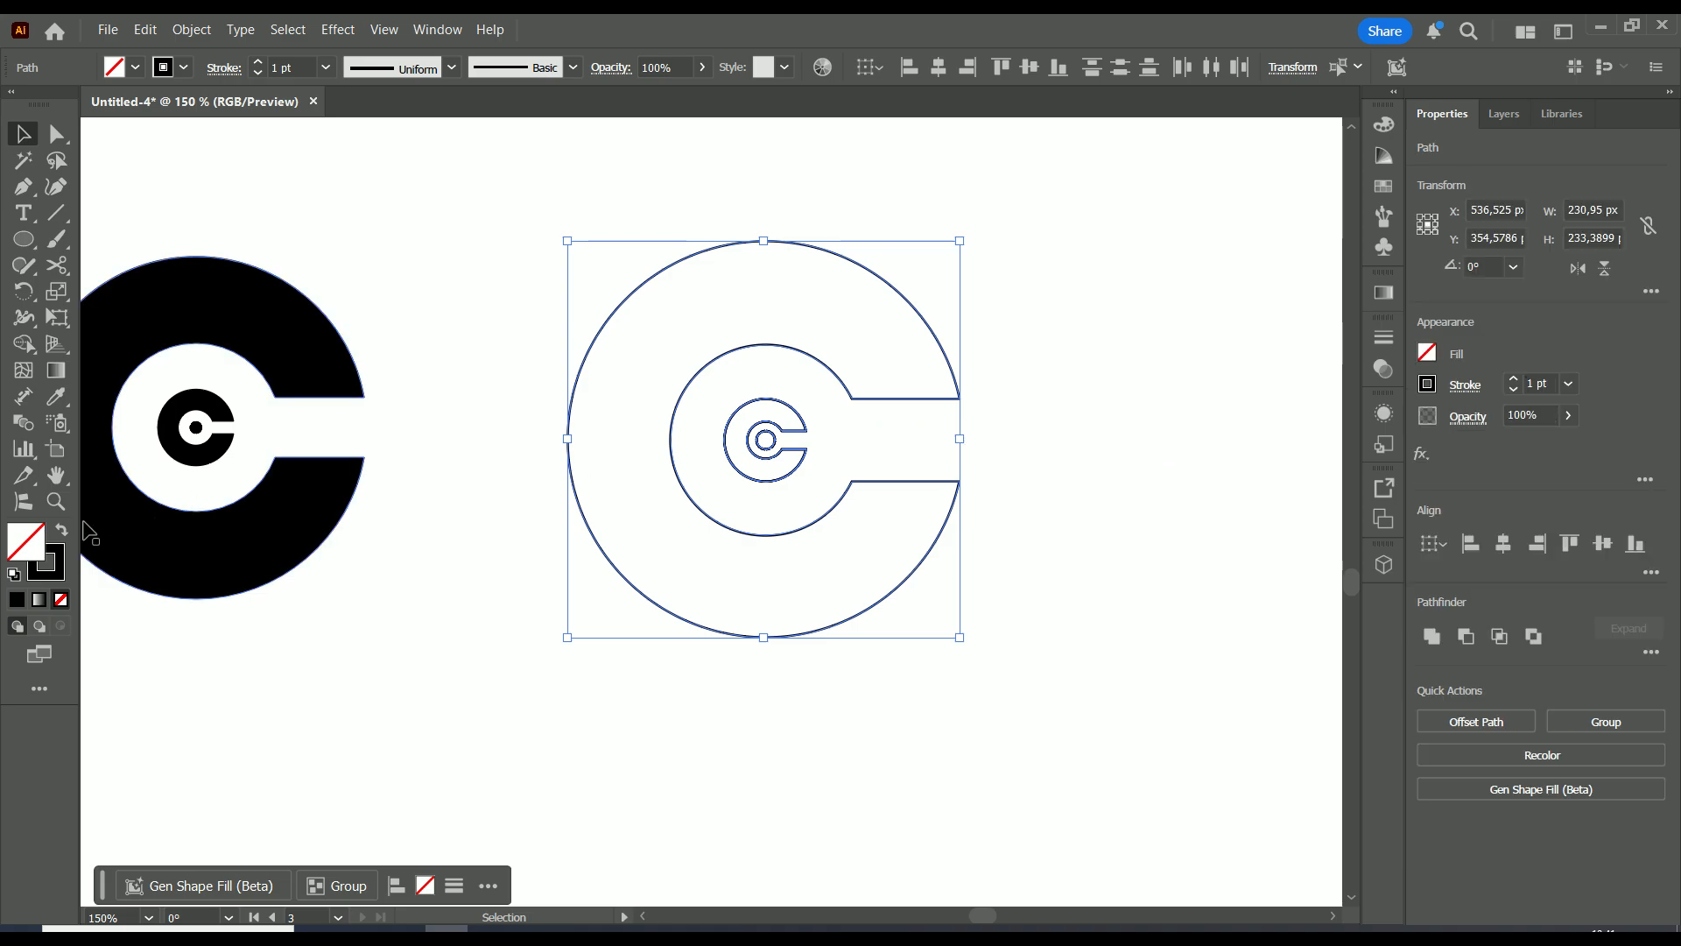
click(1431, 356)
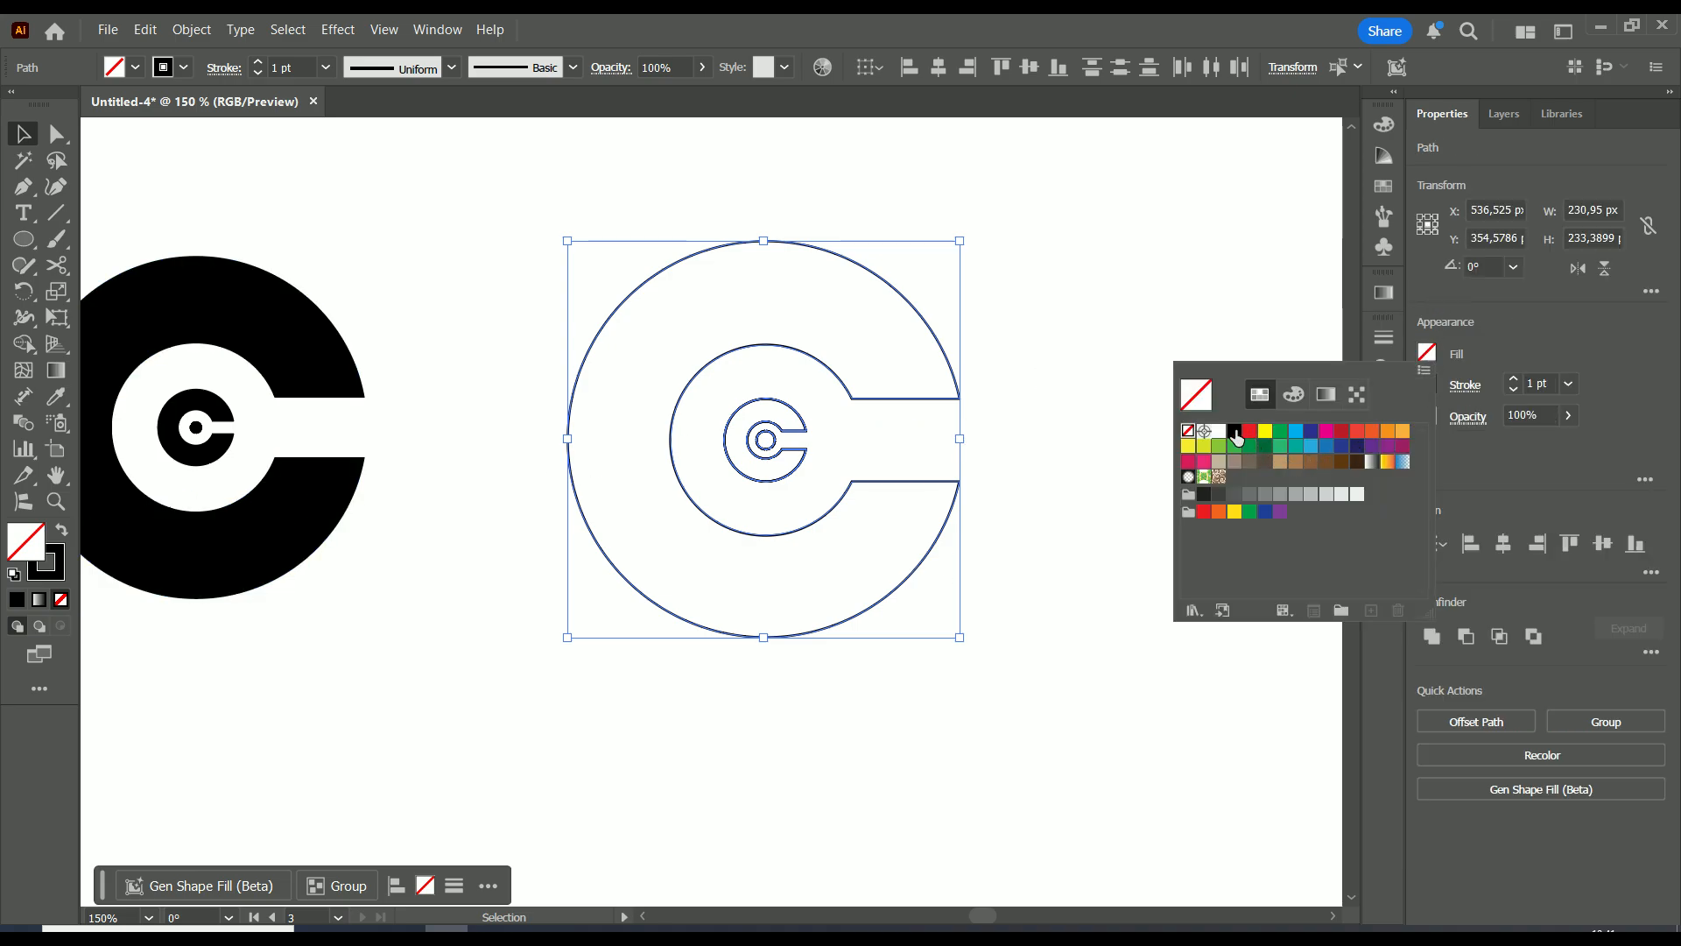
click(1235, 430)
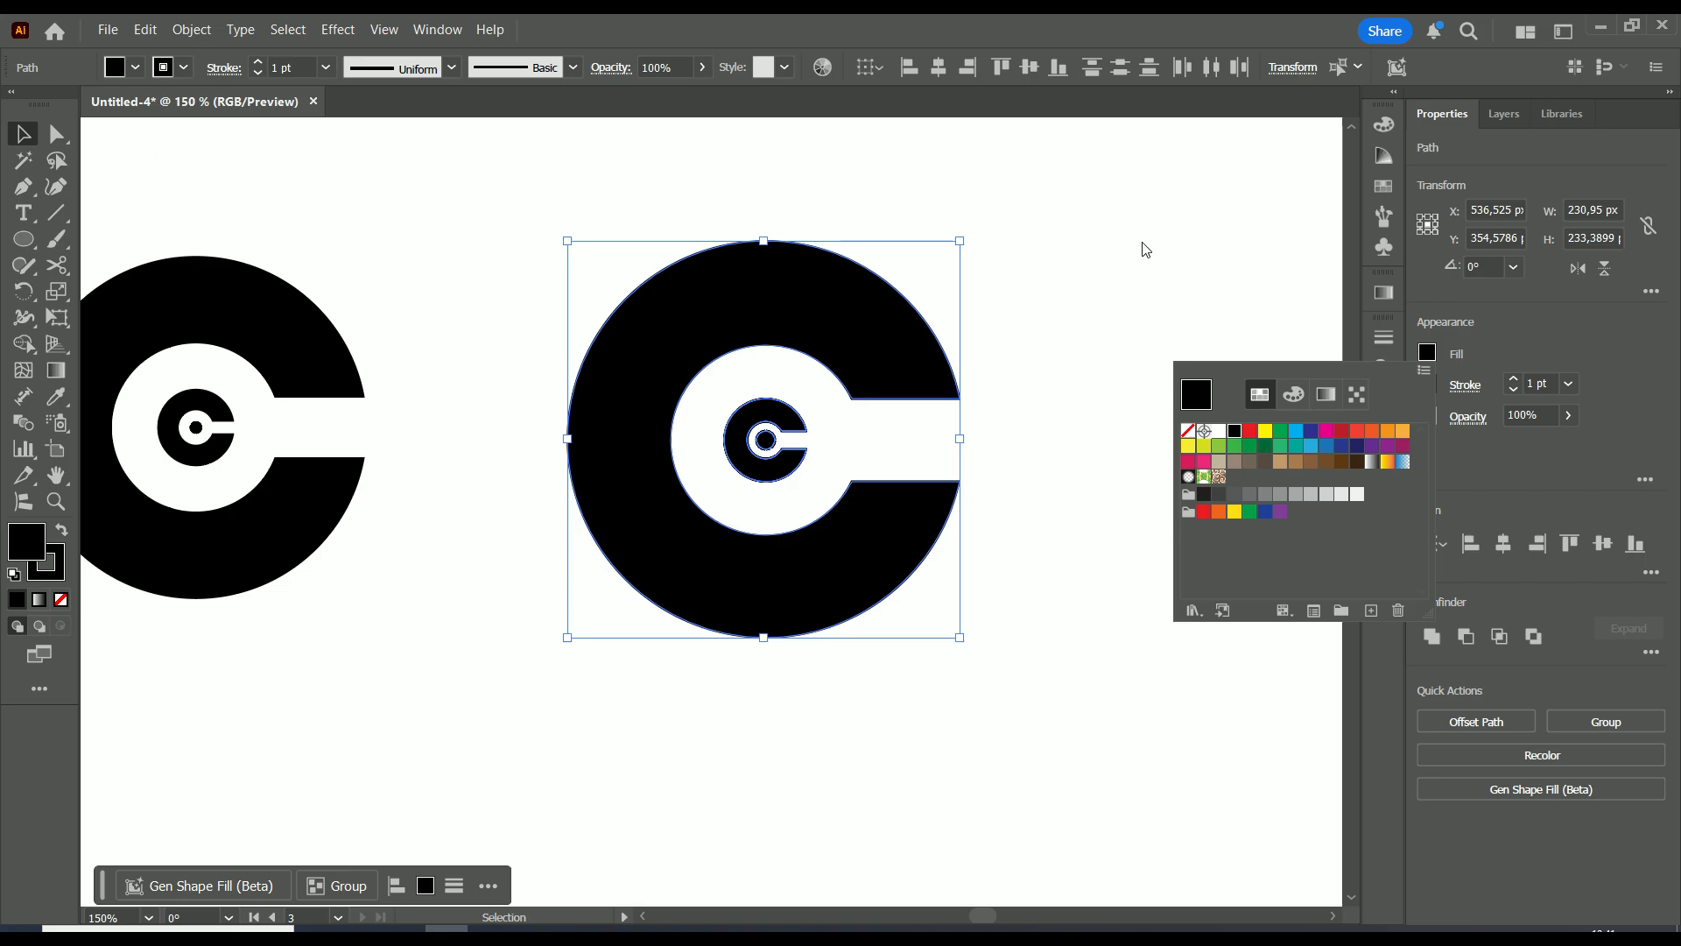
click(1514, 390)
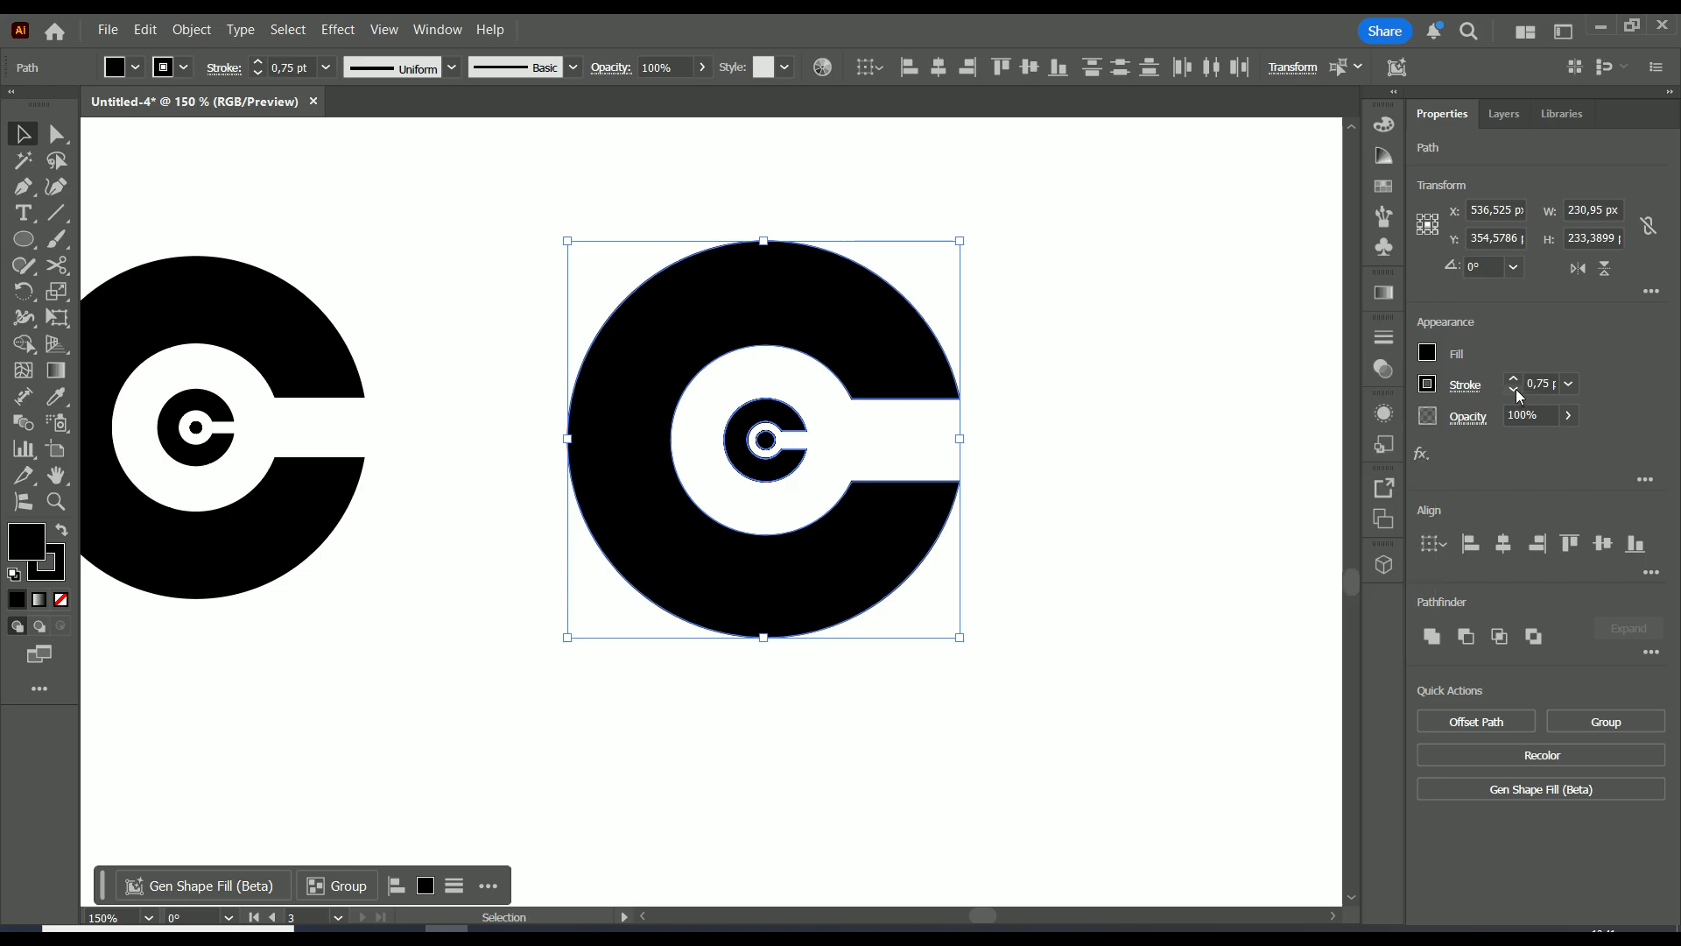
click(1514, 390)
click(1514, 389)
click(1514, 389)
click(1050, 307)
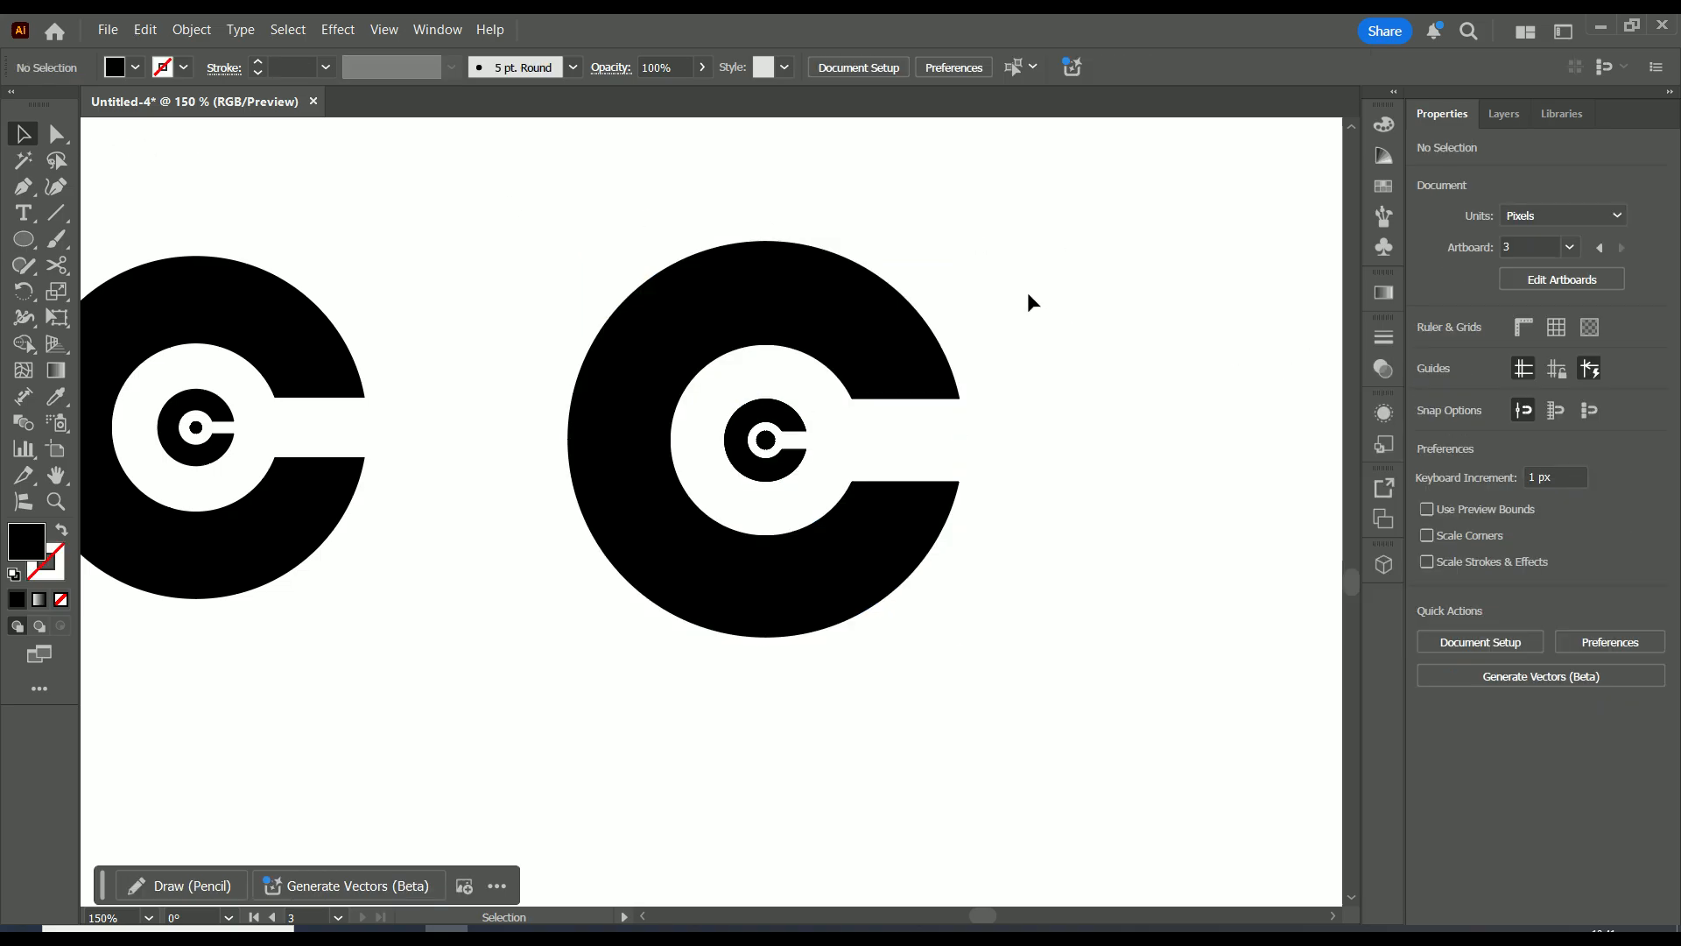
key(ctrl+1)
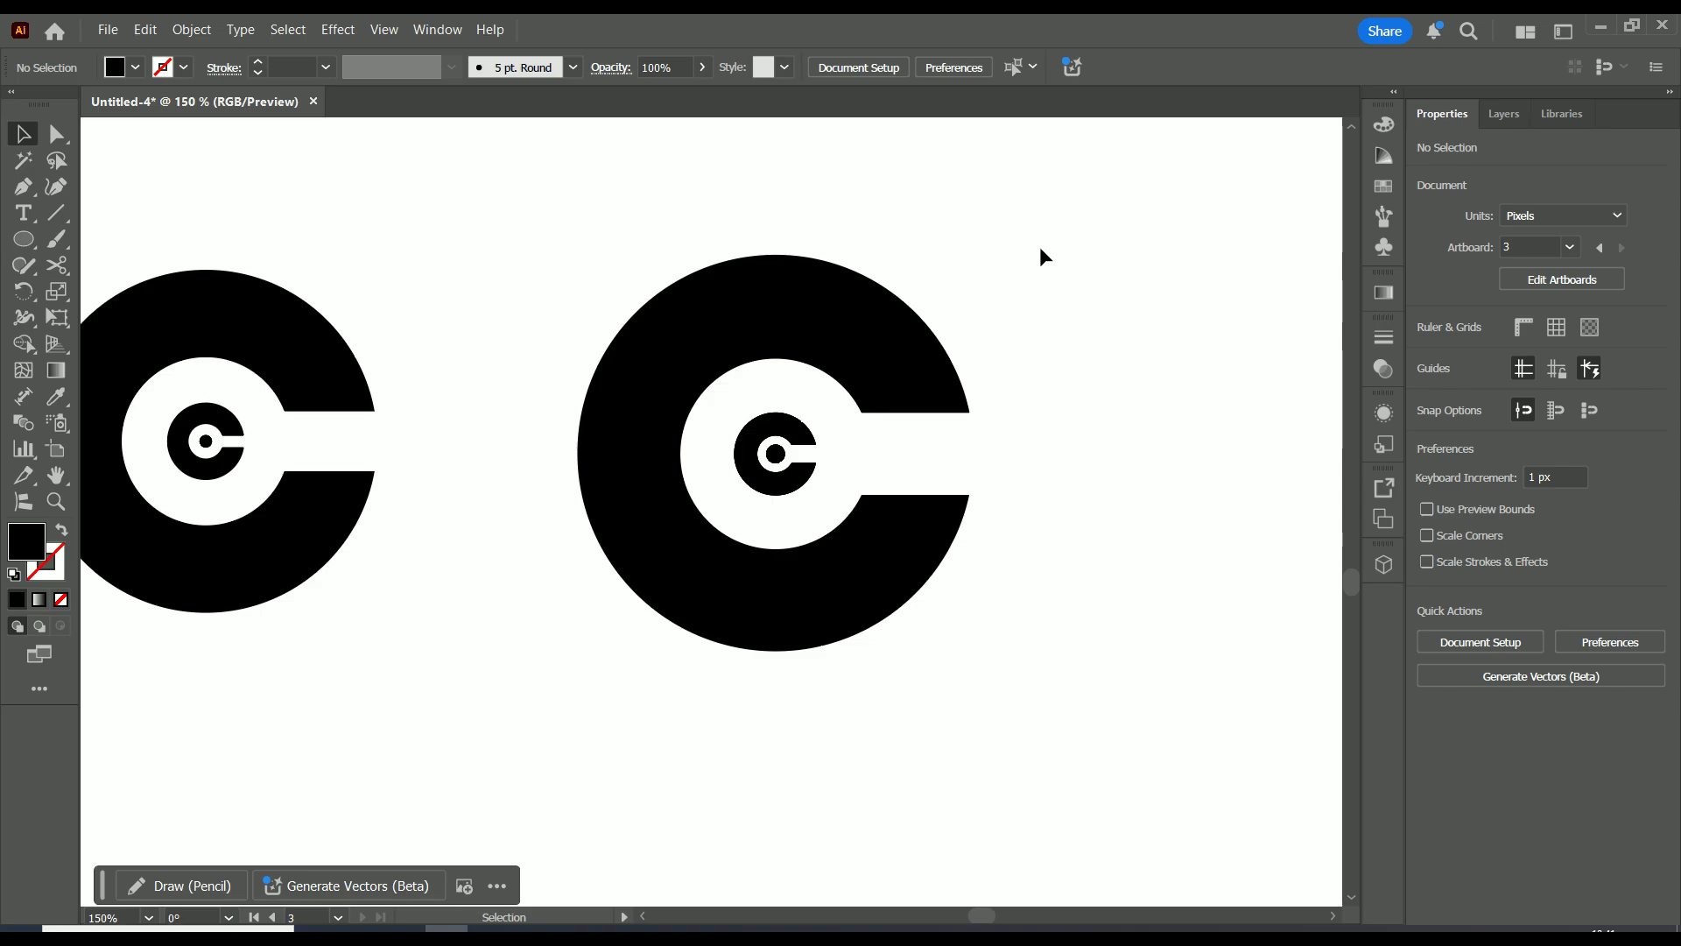
scroll(1052, 287, down, 1)
scroll(1033, 341, up, 3)
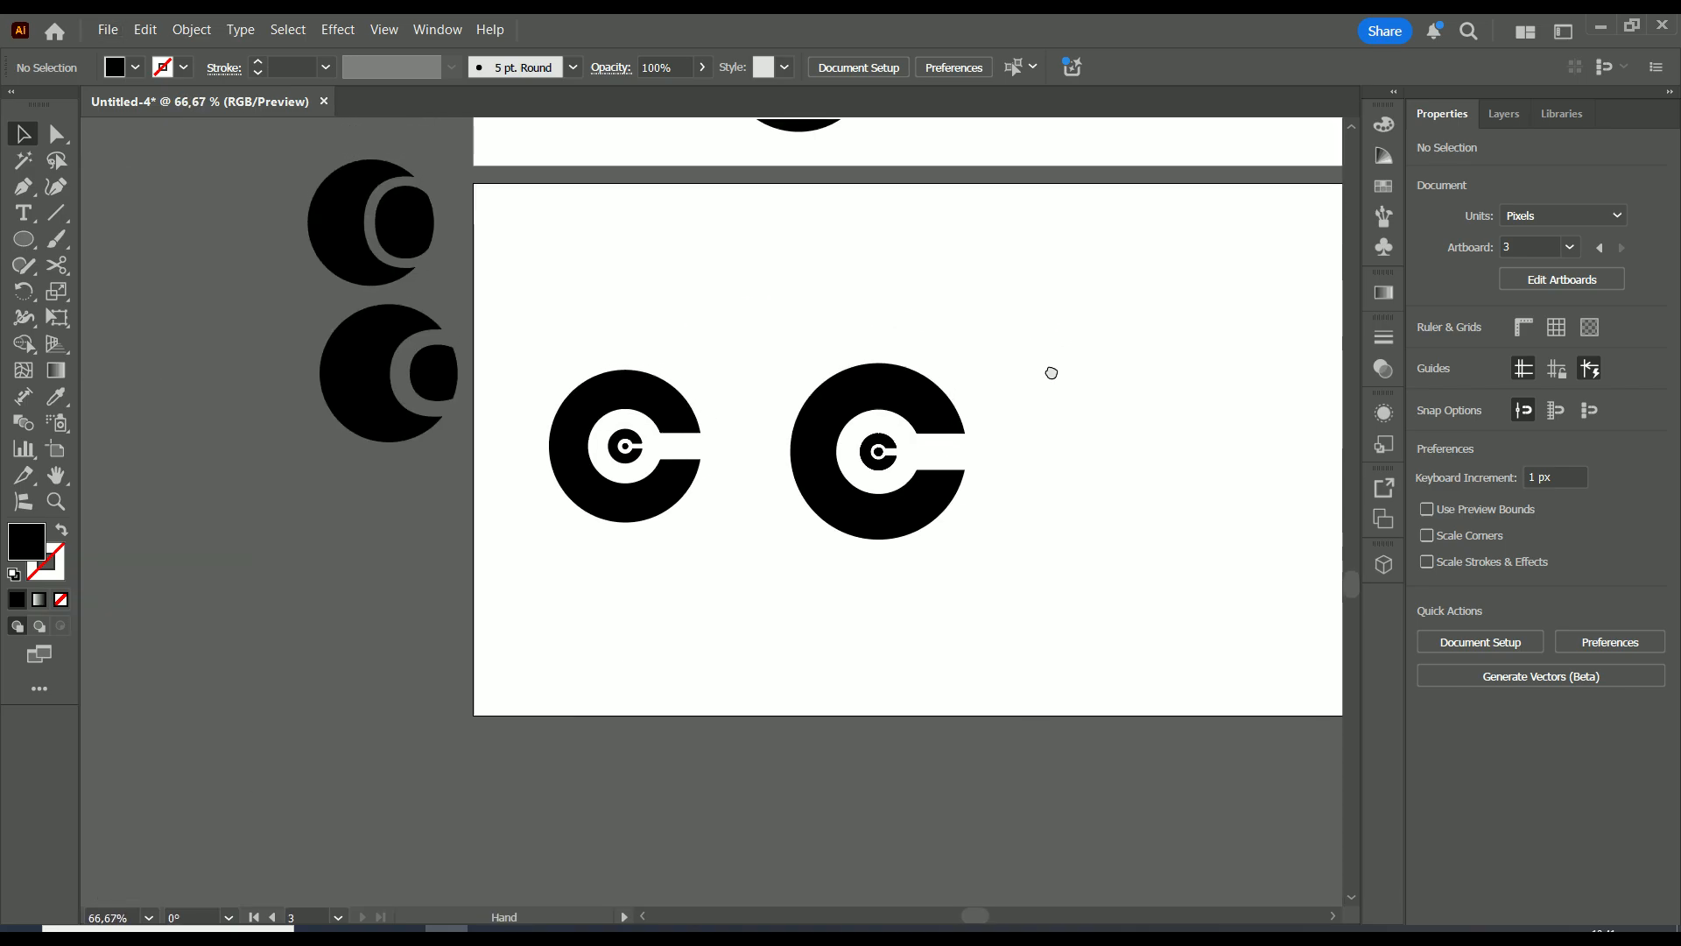
scroll(1017, 380, down, 1)
drag(1038, 354, 912, 431)
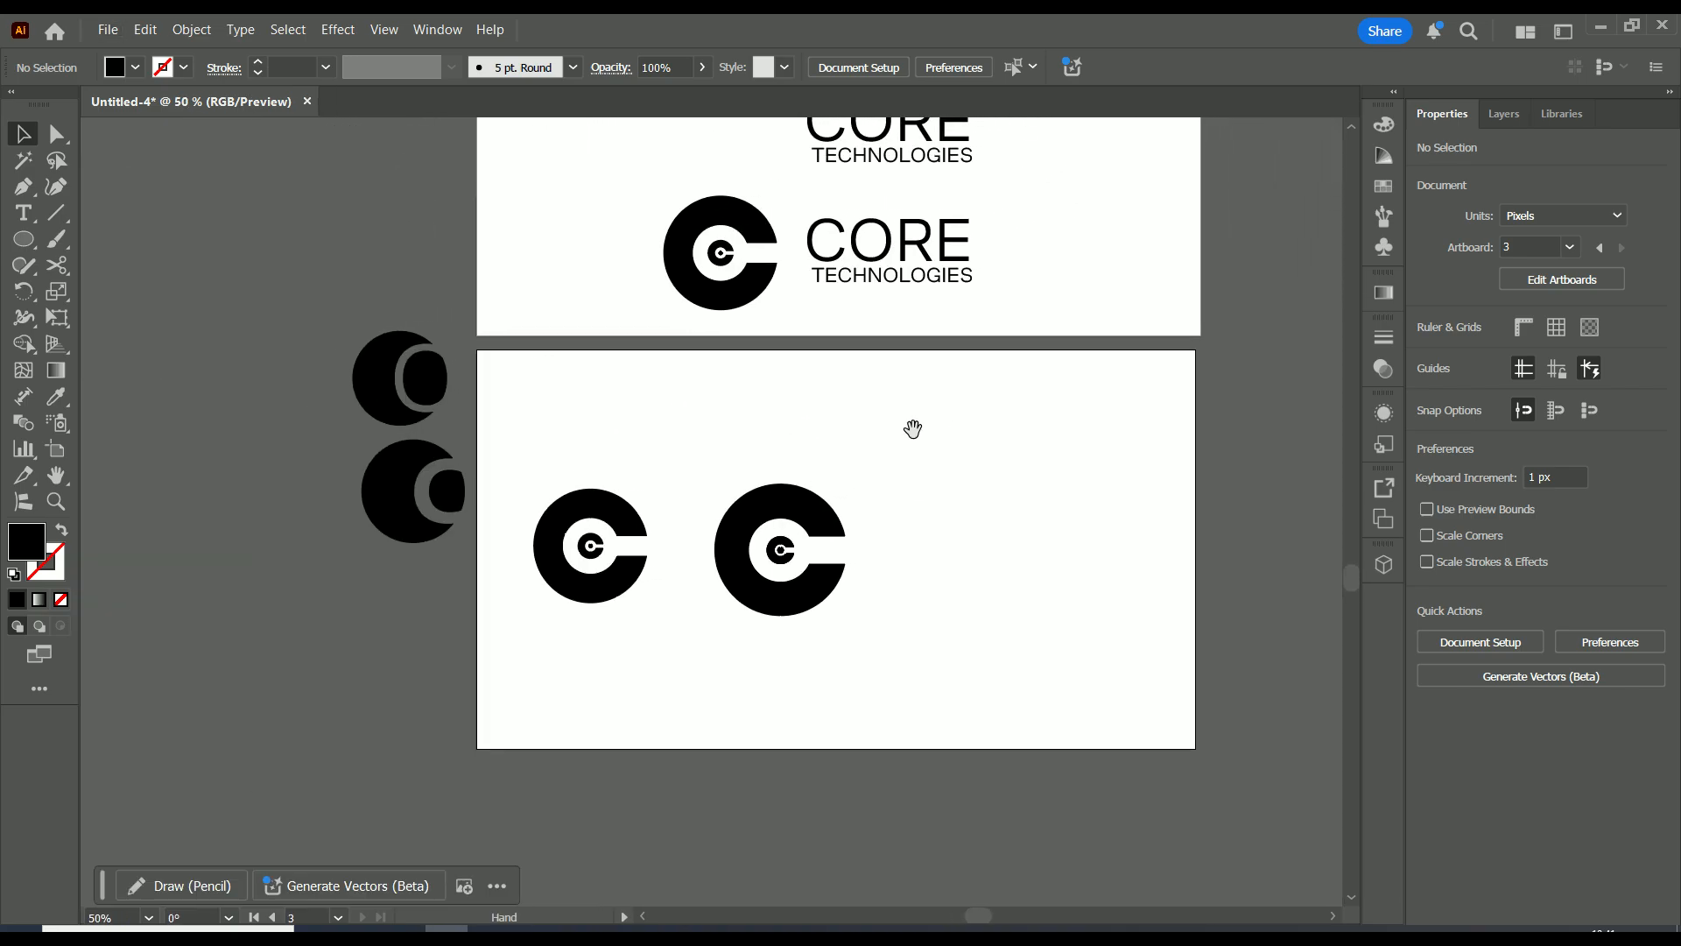